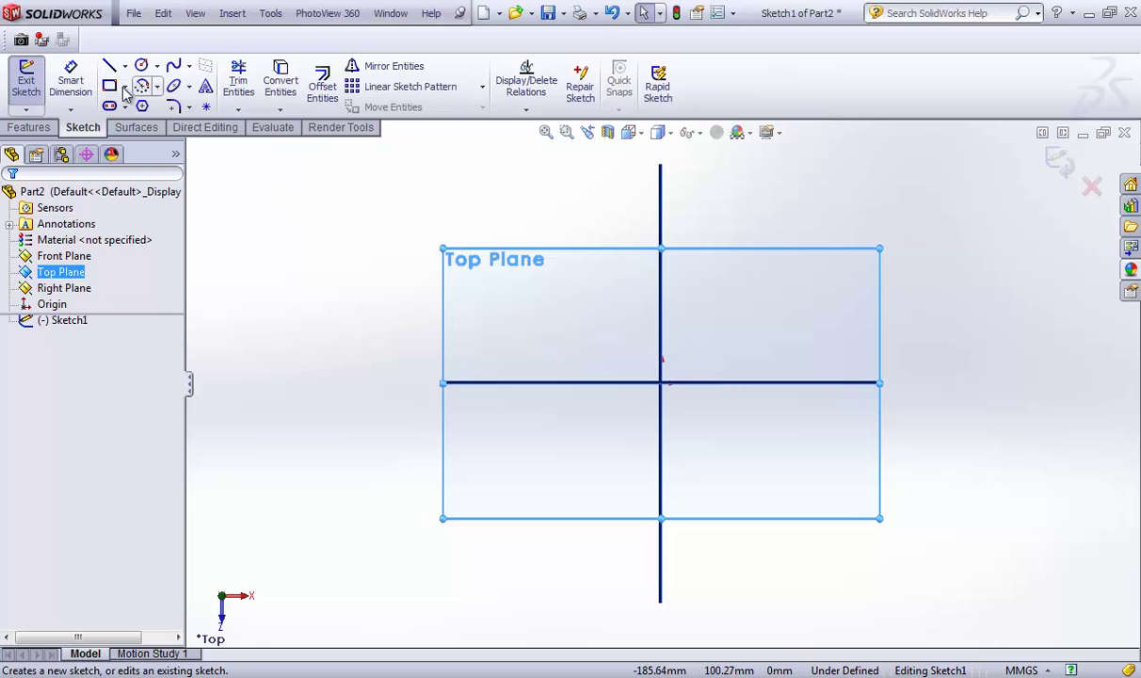
- Sketch a center rectangle about 253 by 92 mm on the Top Plane, centred on the origin, and close the sketch
left_click(109, 87)
left_click(68, 257)
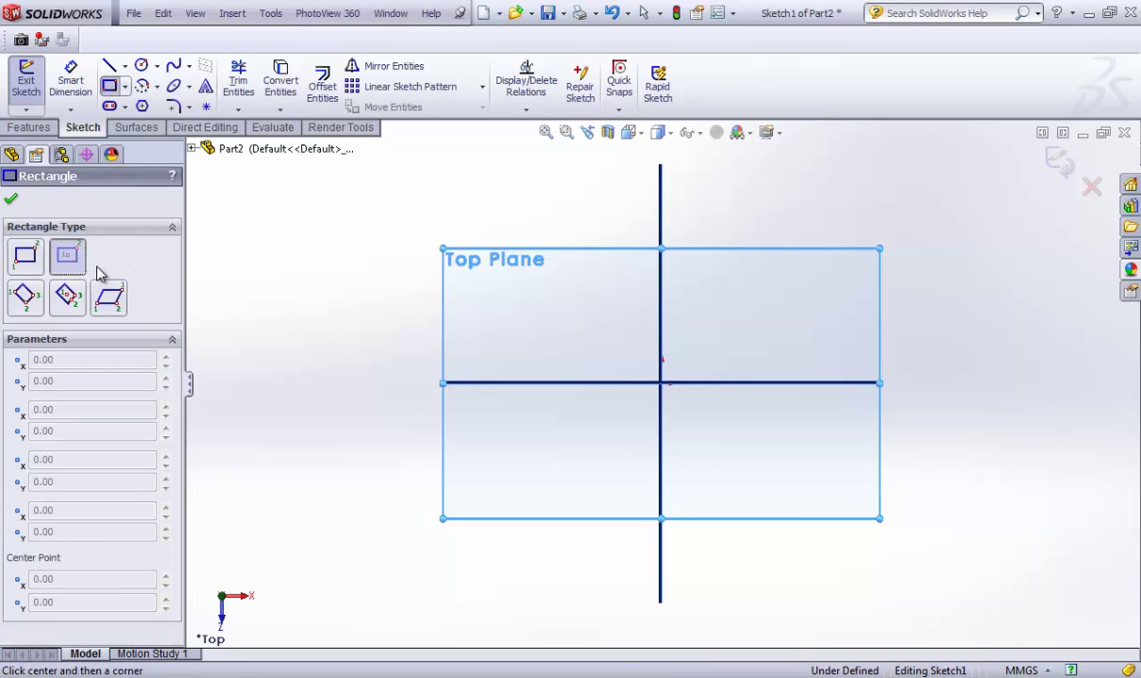
left_click(660, 383)
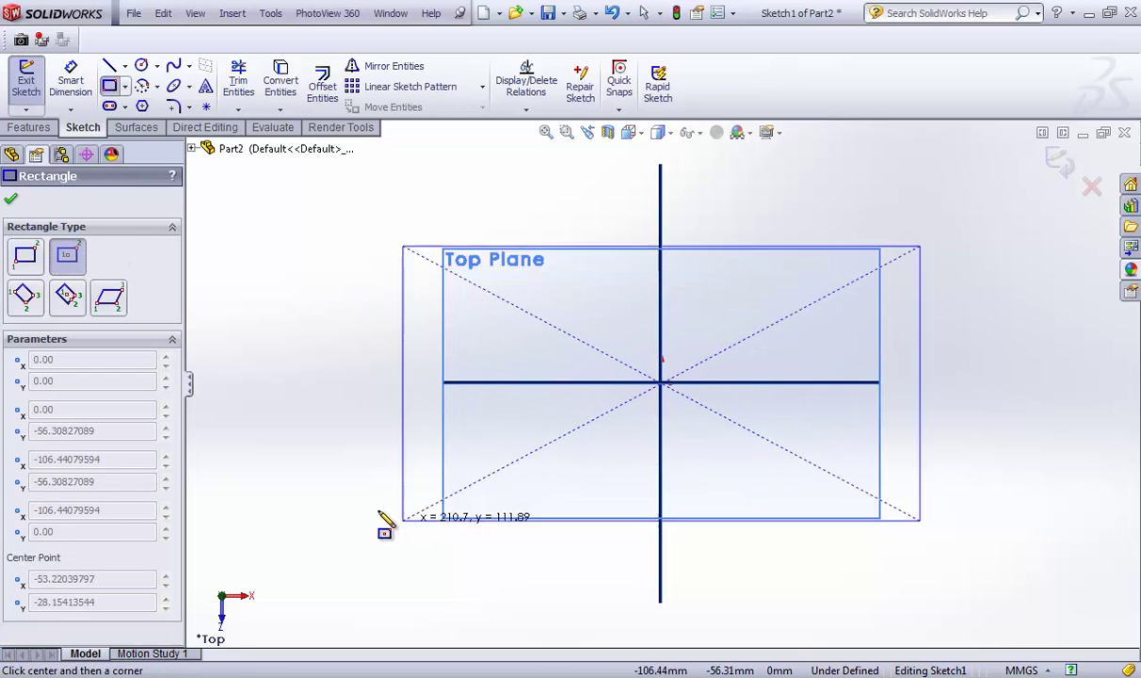
left_click(352, 496)
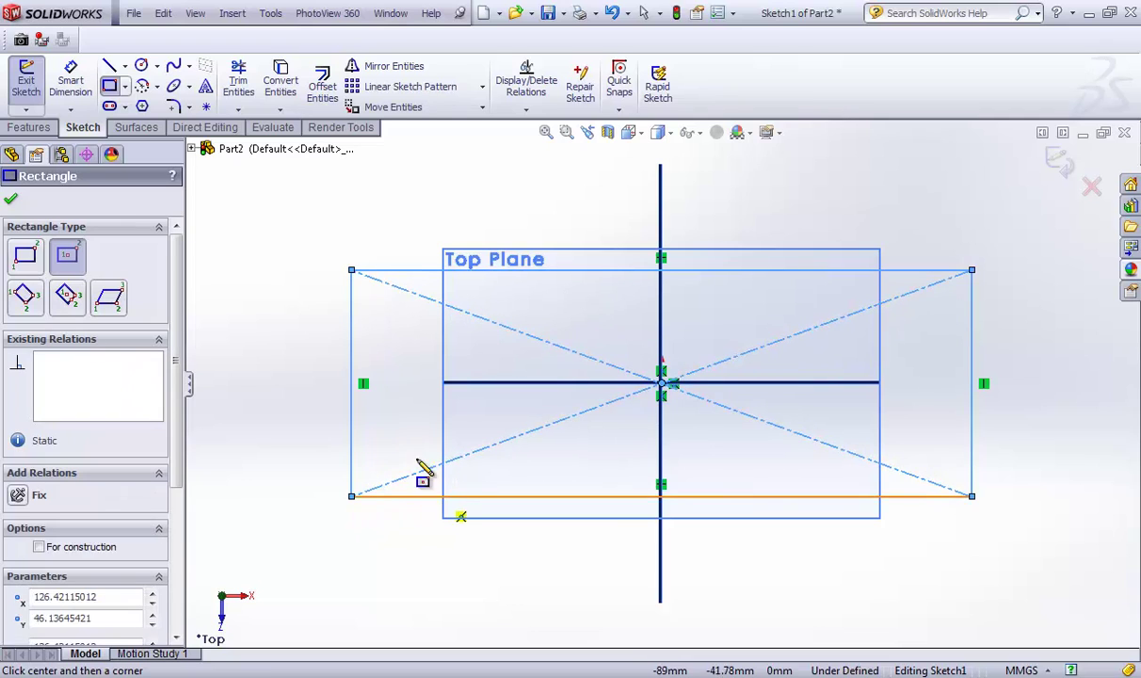
left_click(12, 203)
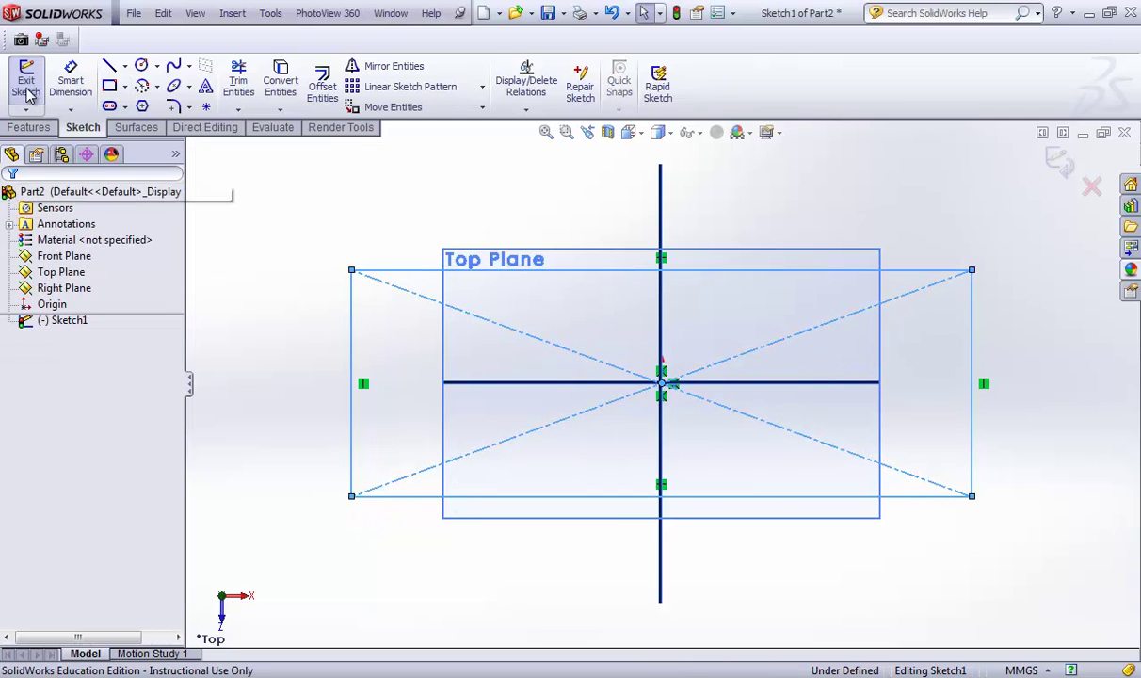
left_click(26, 81)
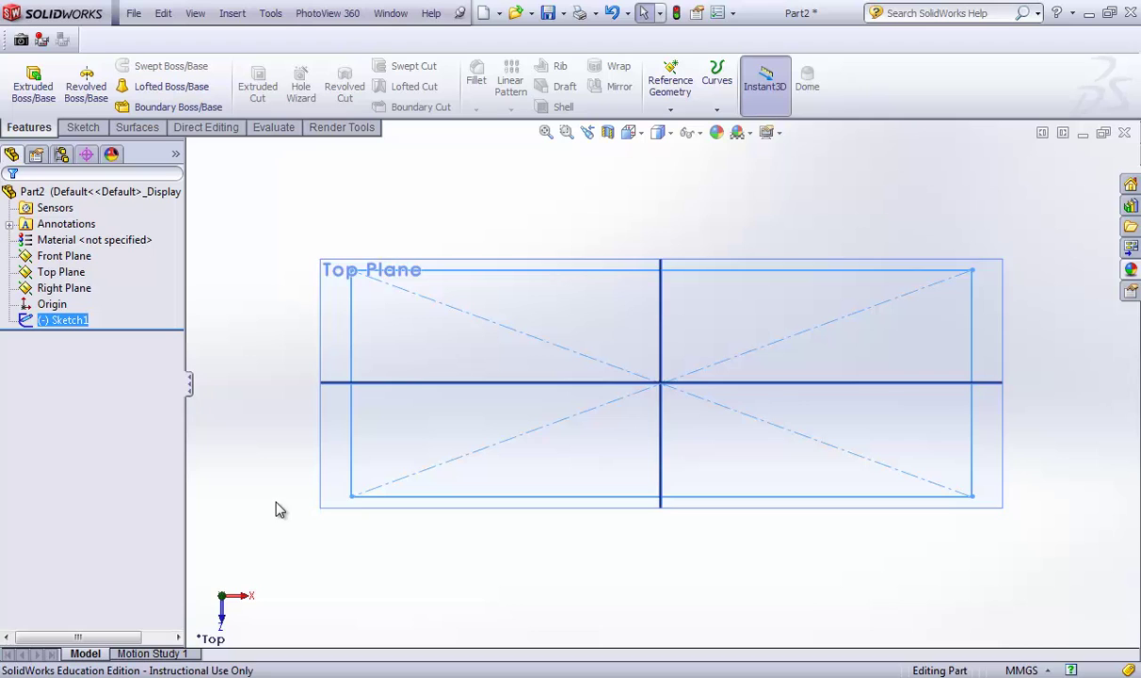
- Create a reference plane parallel to the Top Plane, offset about 56.23 mm above it
middle_click_drag(278, 506, 252, 390)
key("ctrl+7")
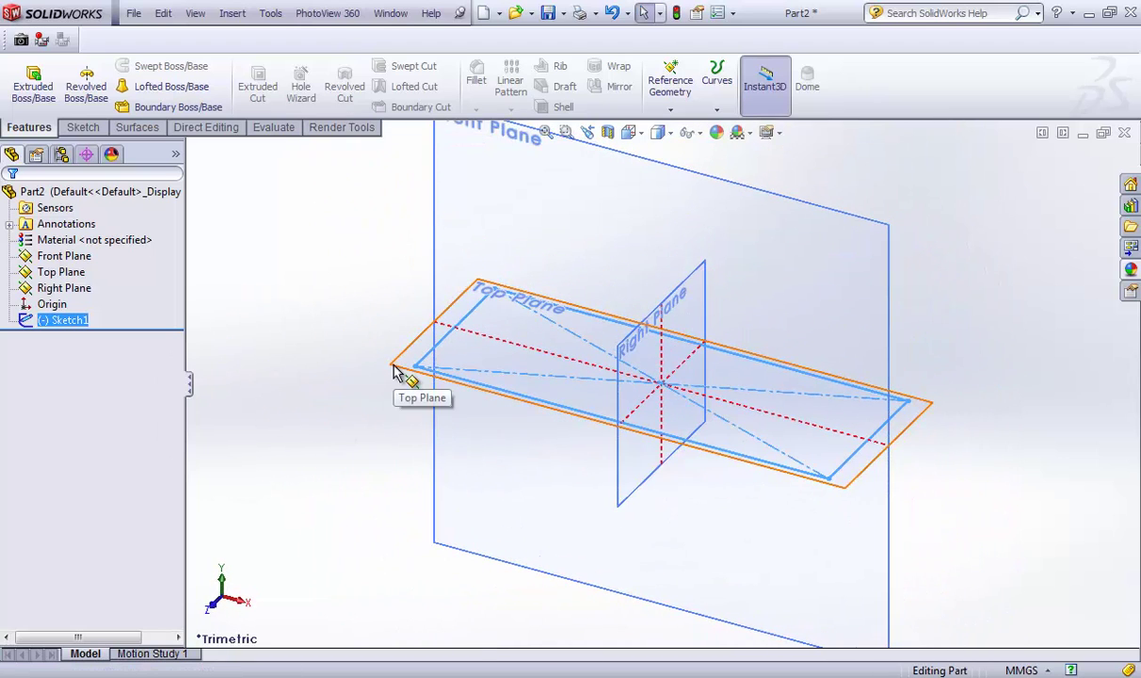
left_click(395, 371)
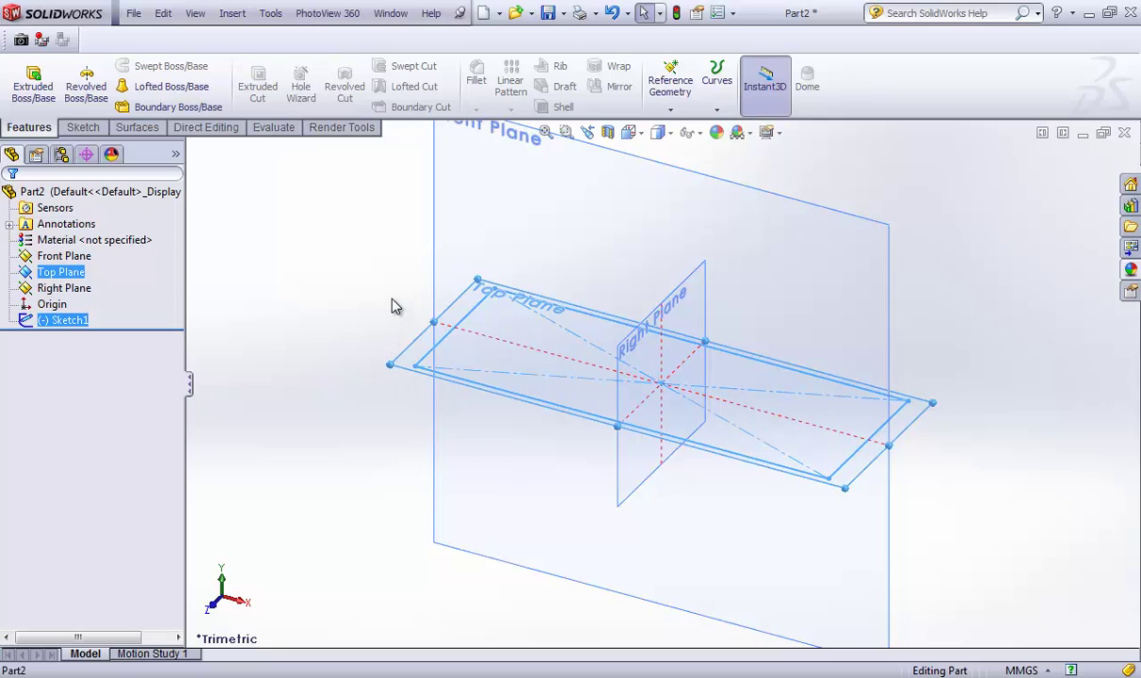
key("p")
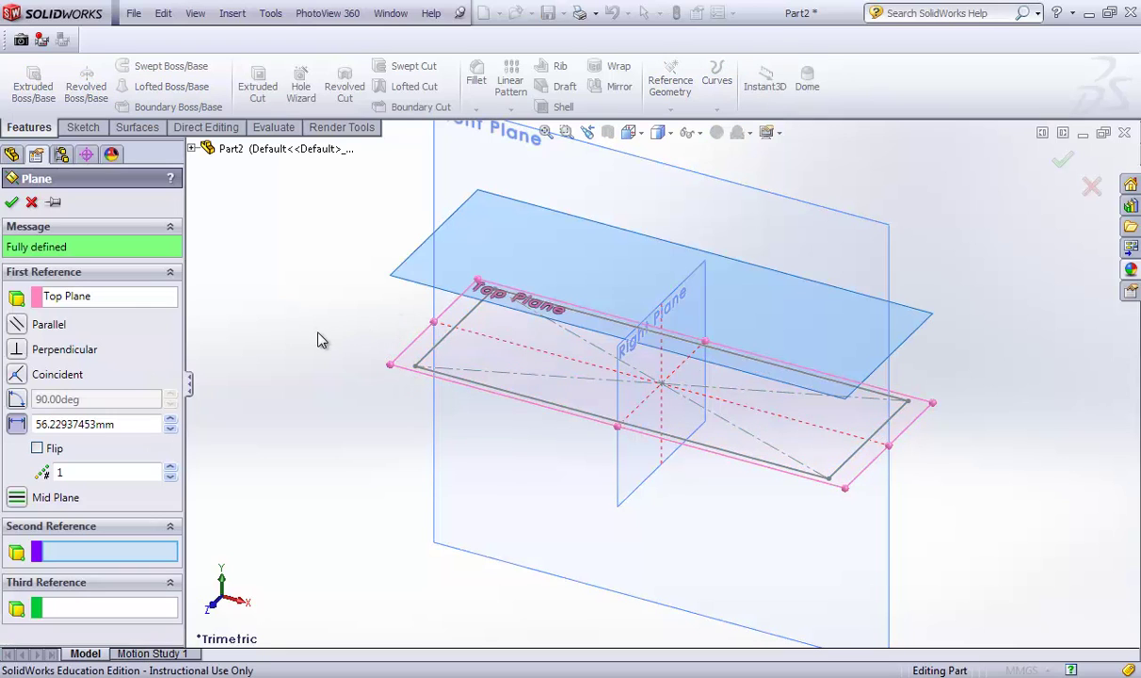
left_click(12, 203)
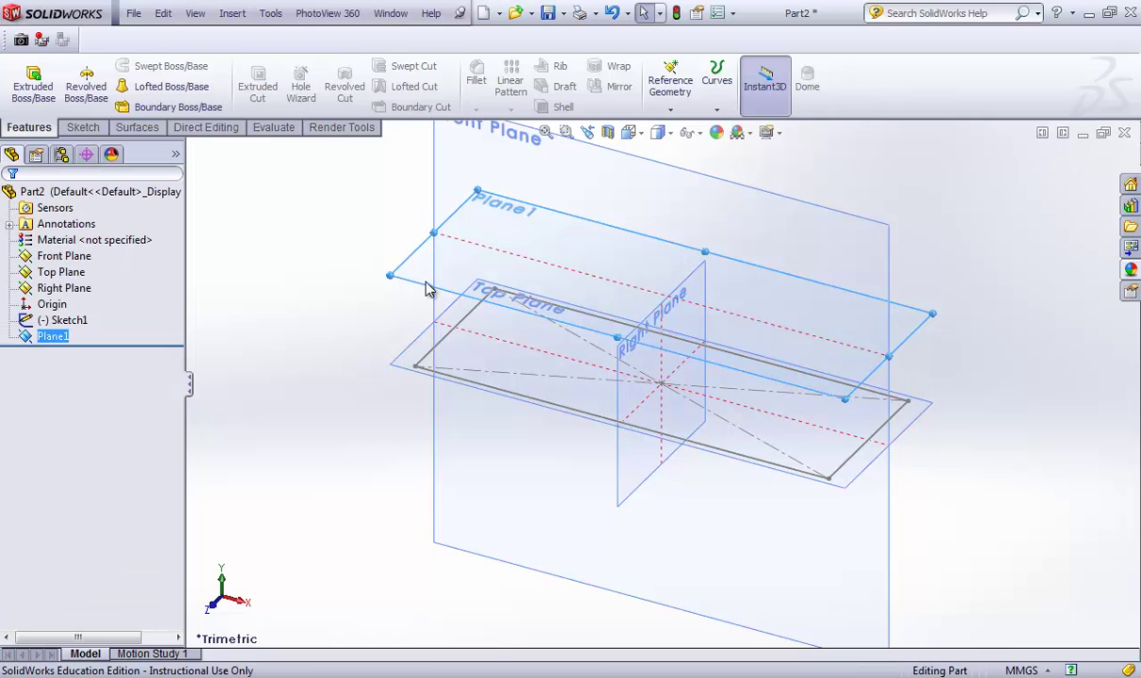
- Sketch a center rectangle on the offset plane from the origin to the first rectangle's corner, then close the sketch
left_click(424, 287)
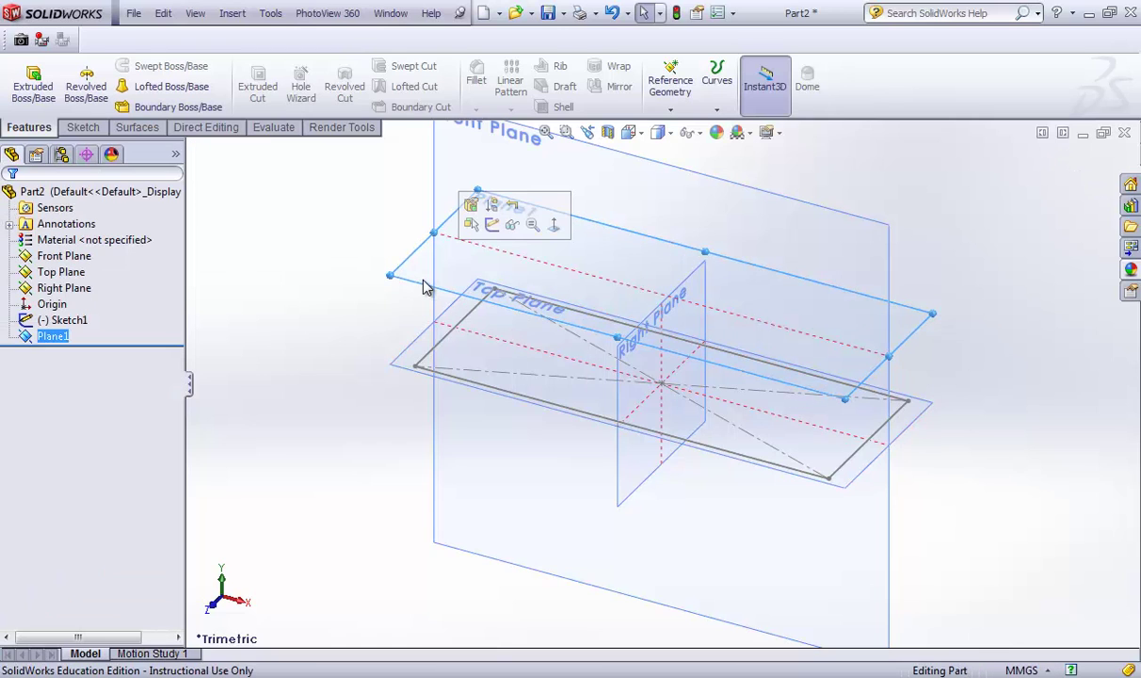
left_click(492, 226)
right_click(75, 365)
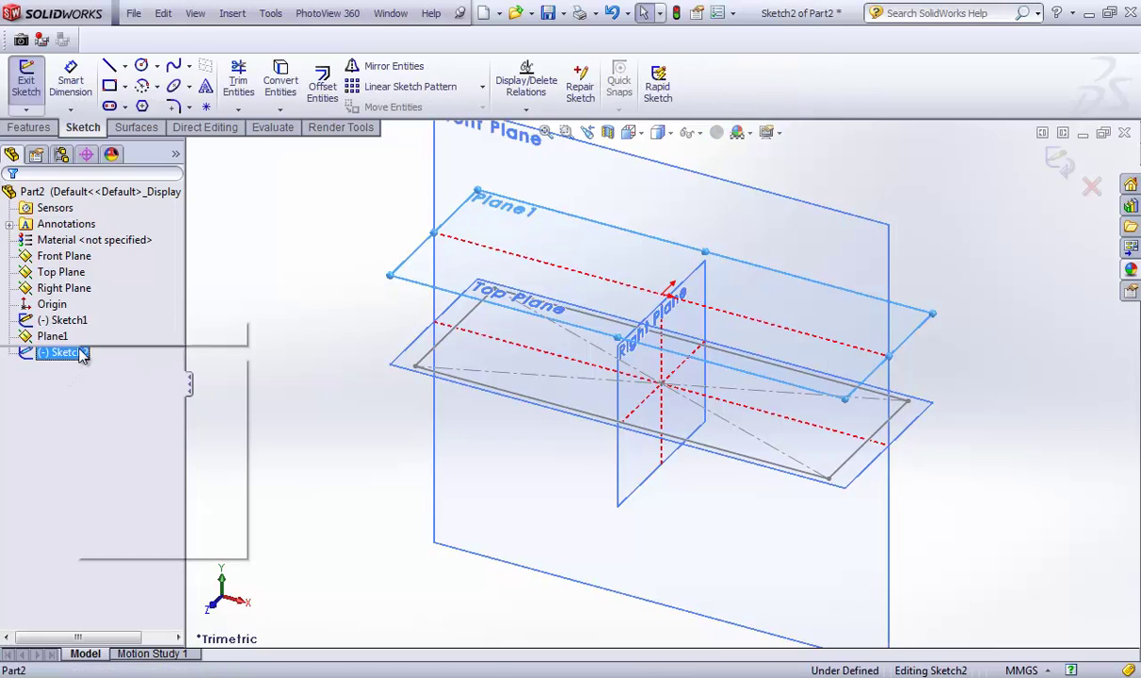
left_click(84, 328)
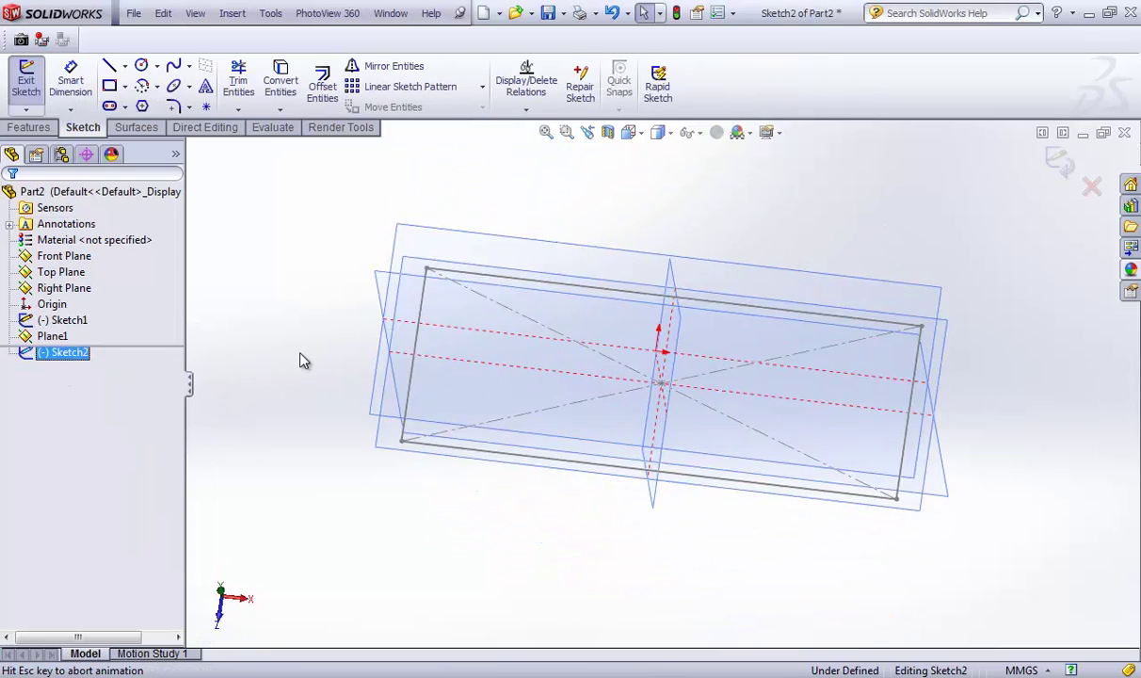
left_click(110, 87)
left_click(68, 256)
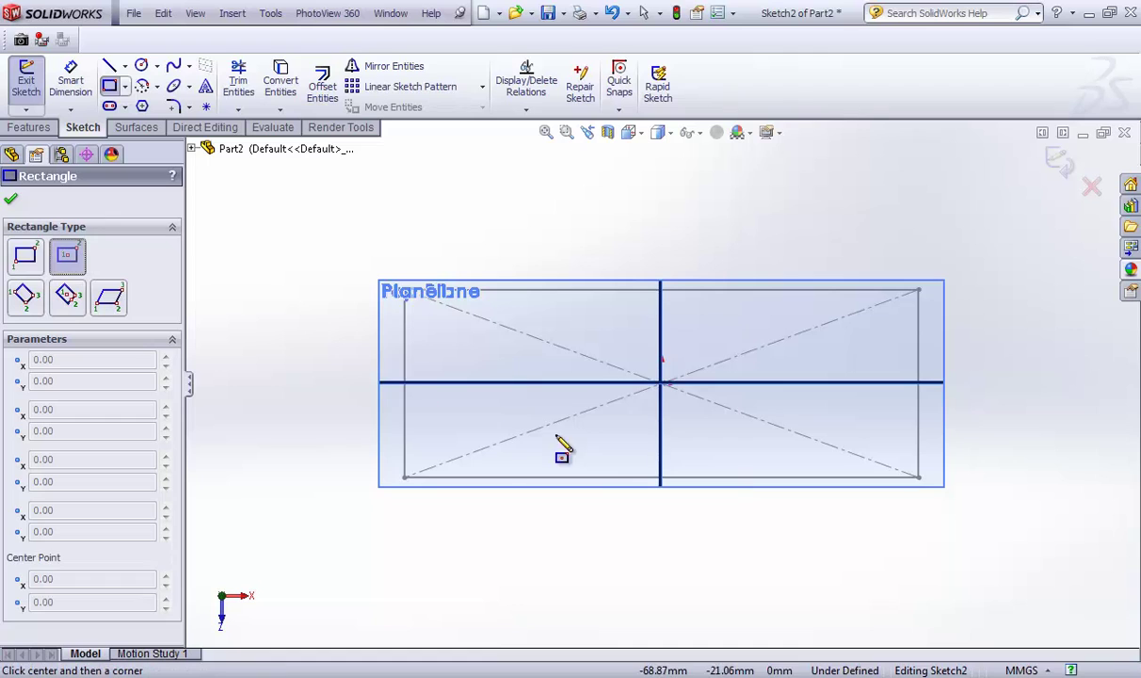
left_click(663, 384)
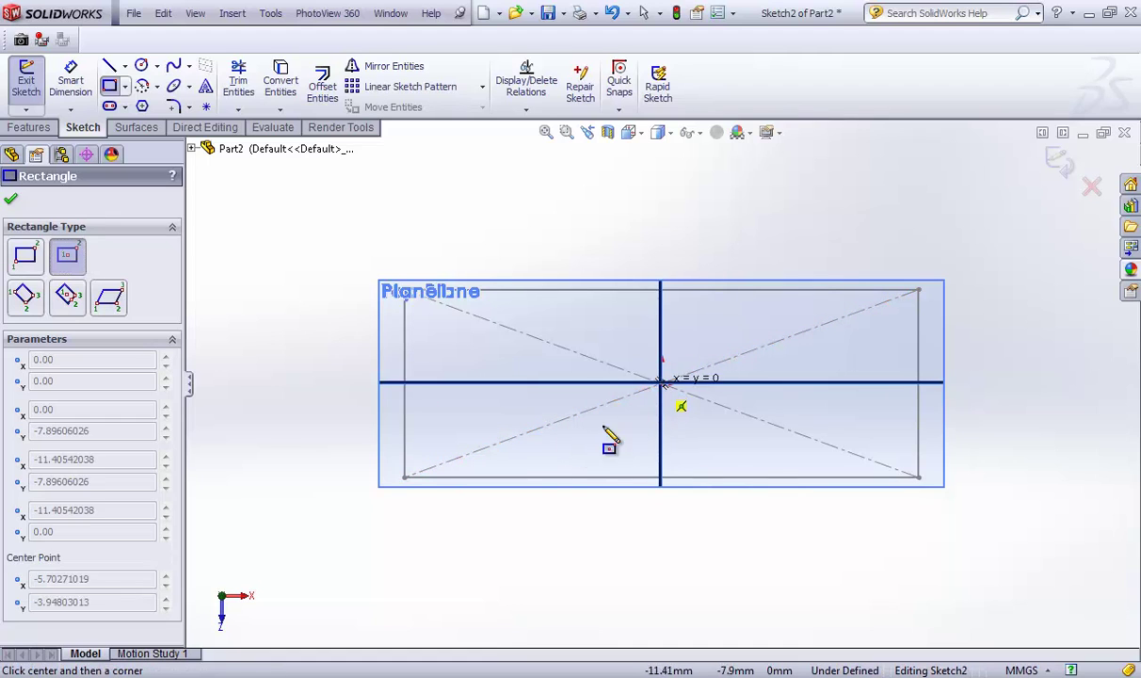
left_click(405, 478)
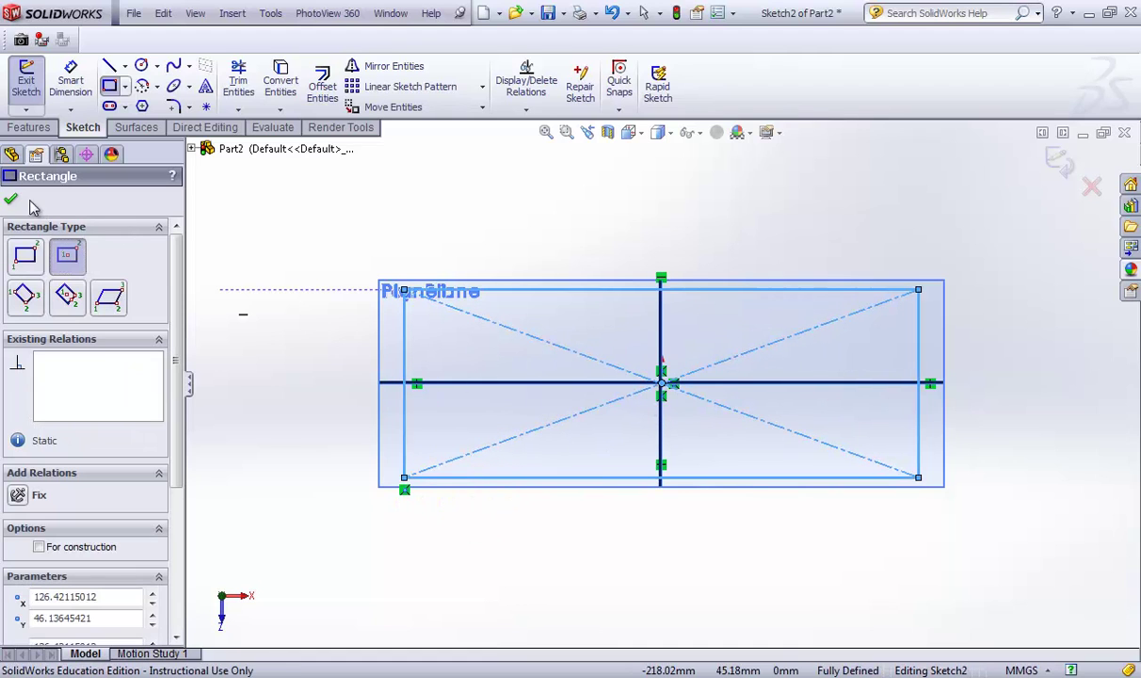
left_click(18, 80)
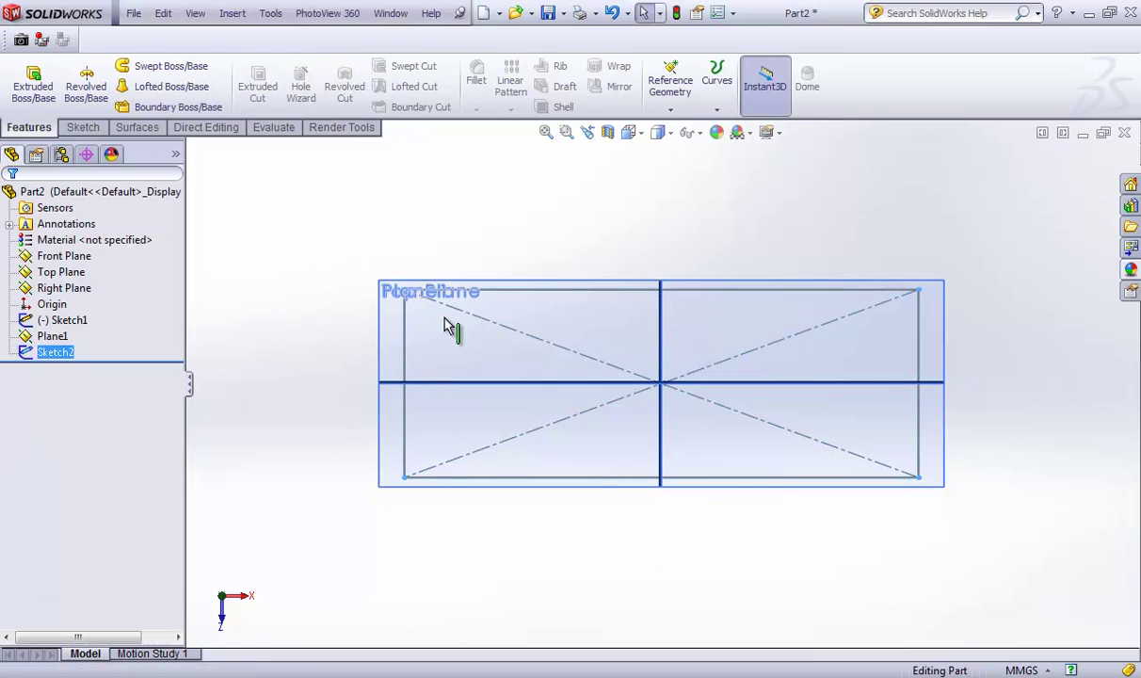
- Create a planar surface bounded by the upper rectangle sketch
key("ctrl+7")
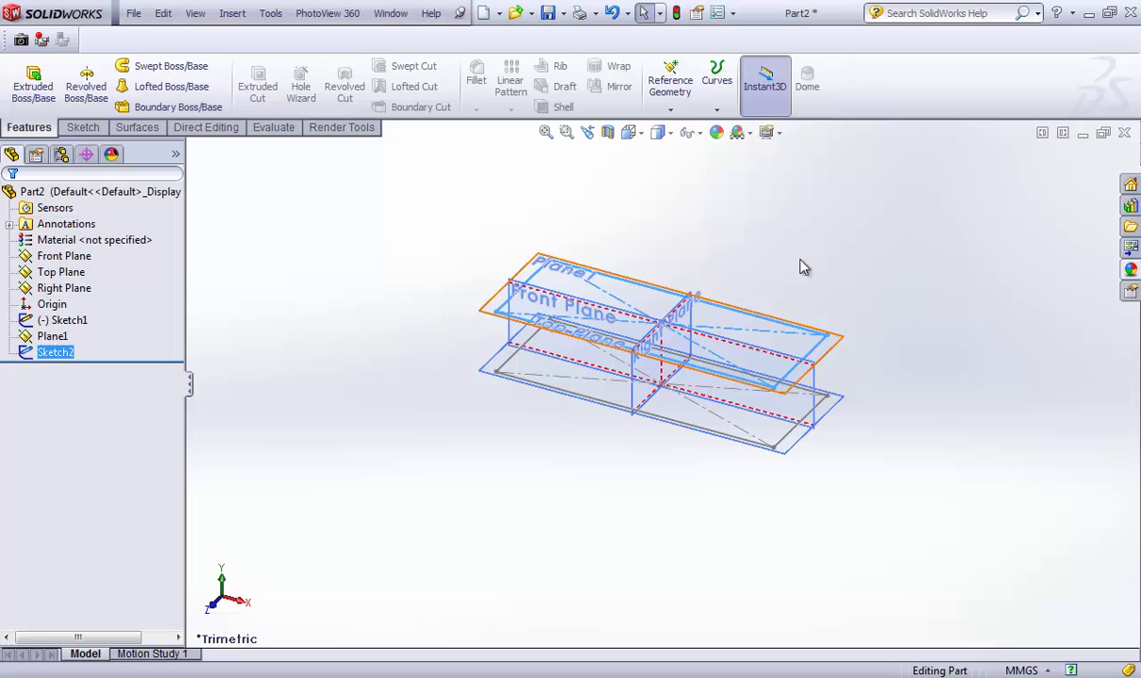
scroll(744, 259, "down", 3)
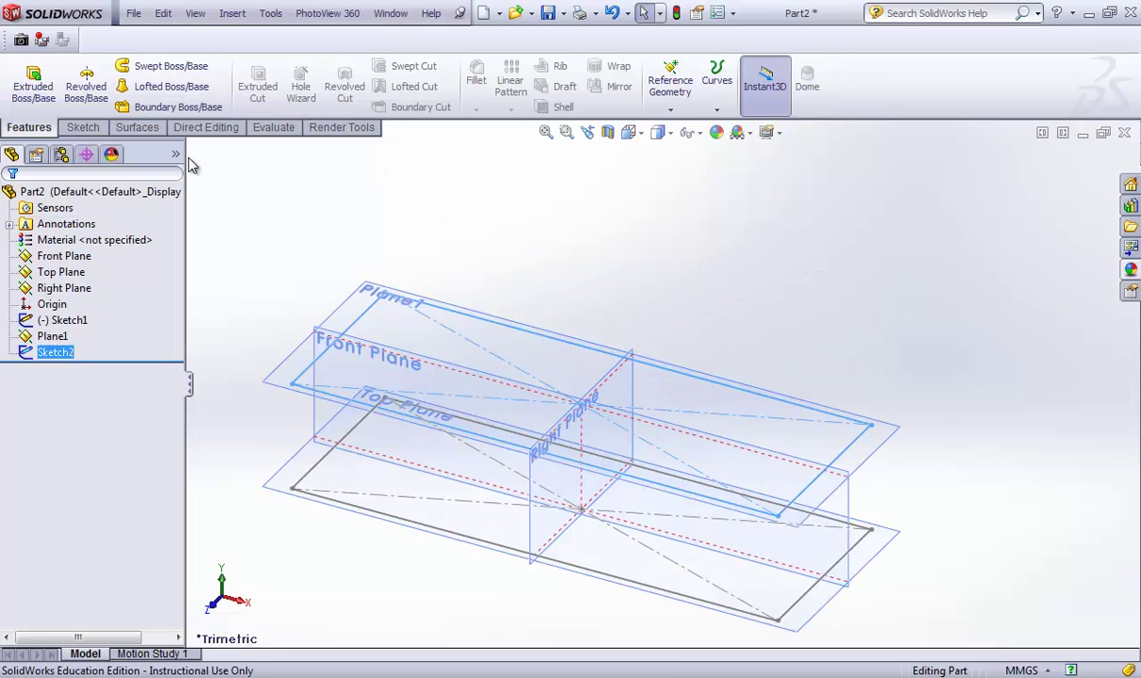
left_click(139, 127)
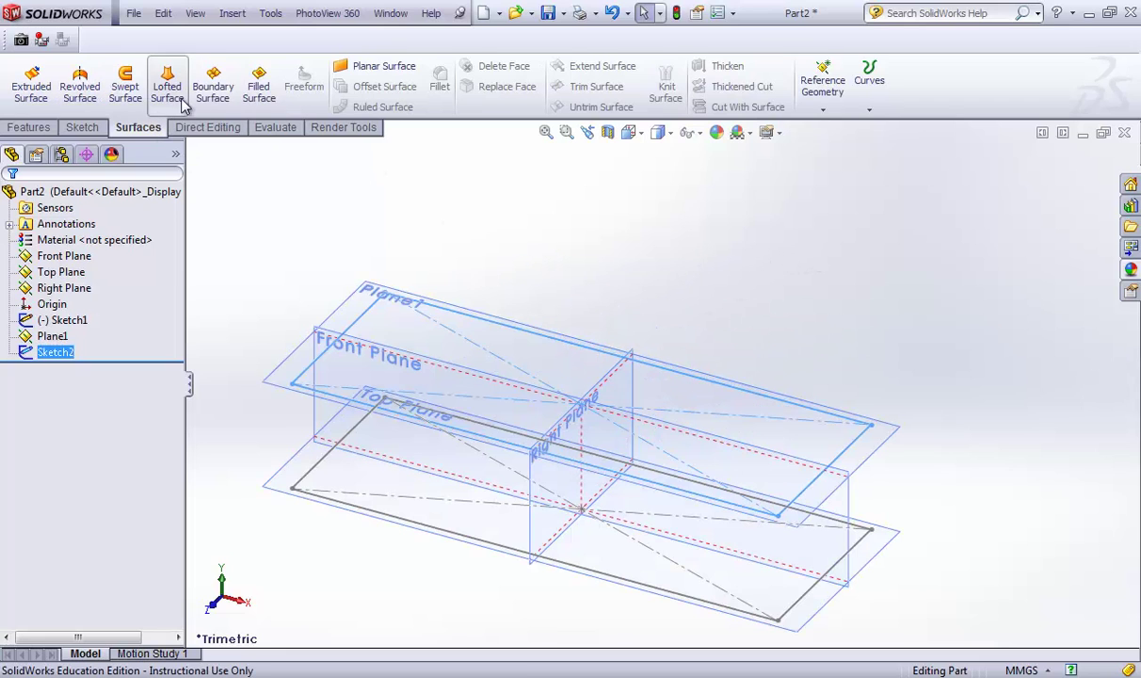
left_click(372, 66)
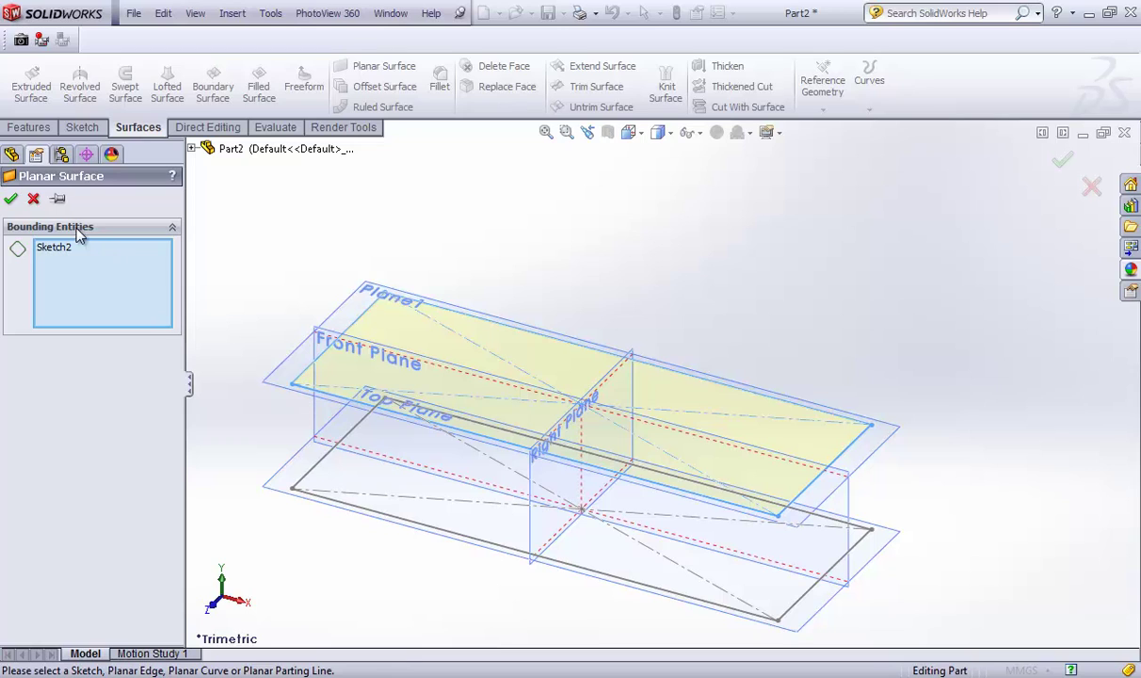
left_click(11, 201)
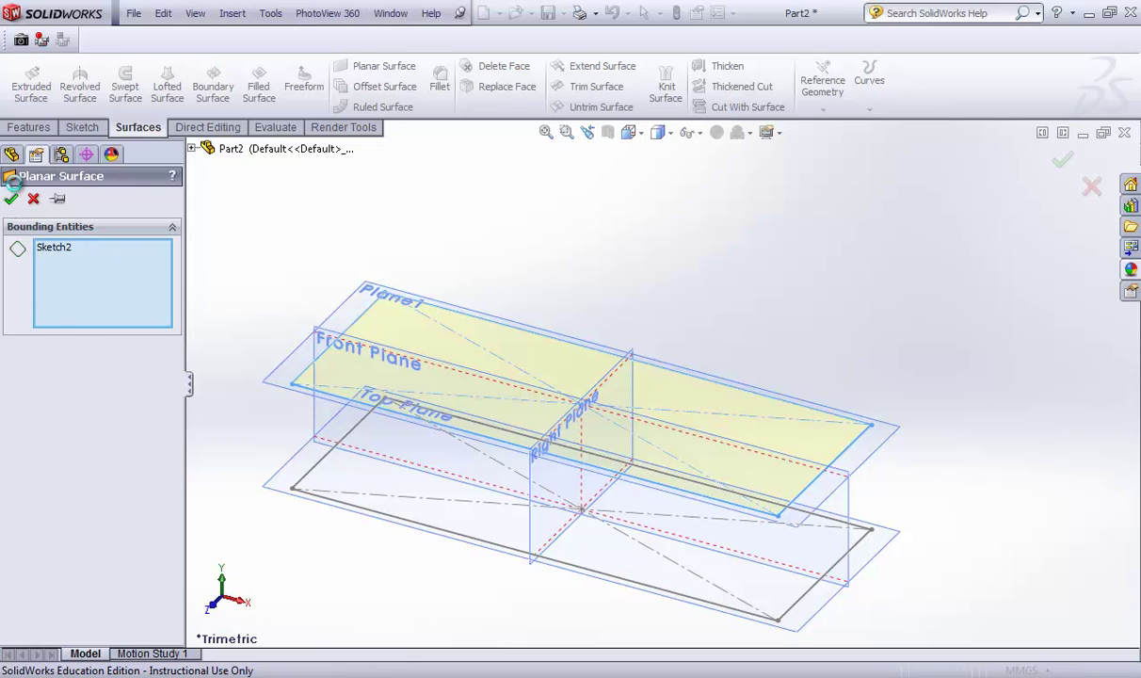
left_click(269, 304)
- Create a planar surface bounded by the lower rectangle sketch on the Top Plane
left_click(363, 67)
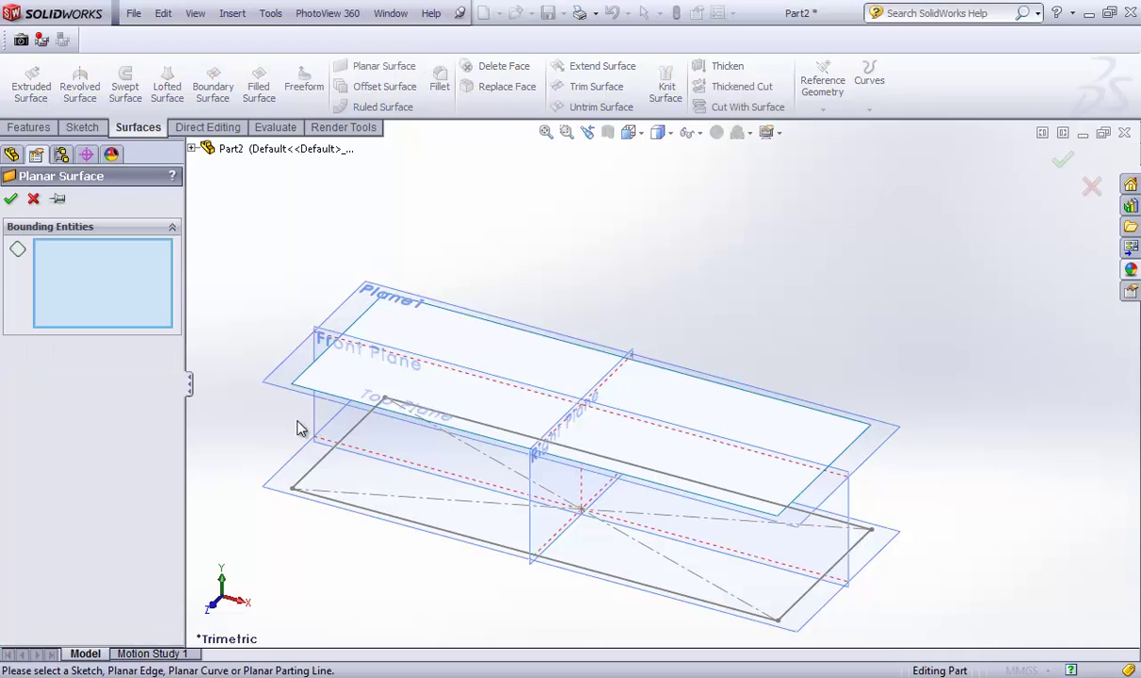
left_click(315, 470)
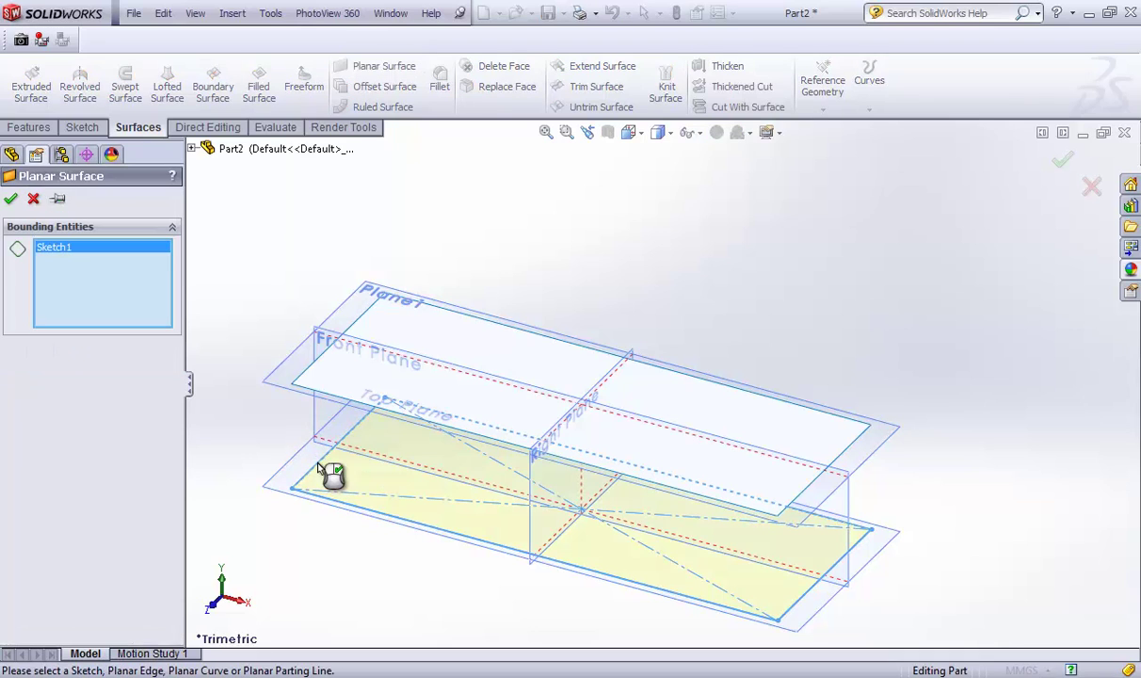
left_click(10, 201)
- Start a Freeform on the upper planar surface's face with Direction 1 symmetry enabled
mouse_move(290, 273)
middle_mouse_down()
mouse_move(306, 281)
mouse_move(310, 262)
mouse_move(296, 239)
mouse_move(284, 283)
middle_mouse_up()
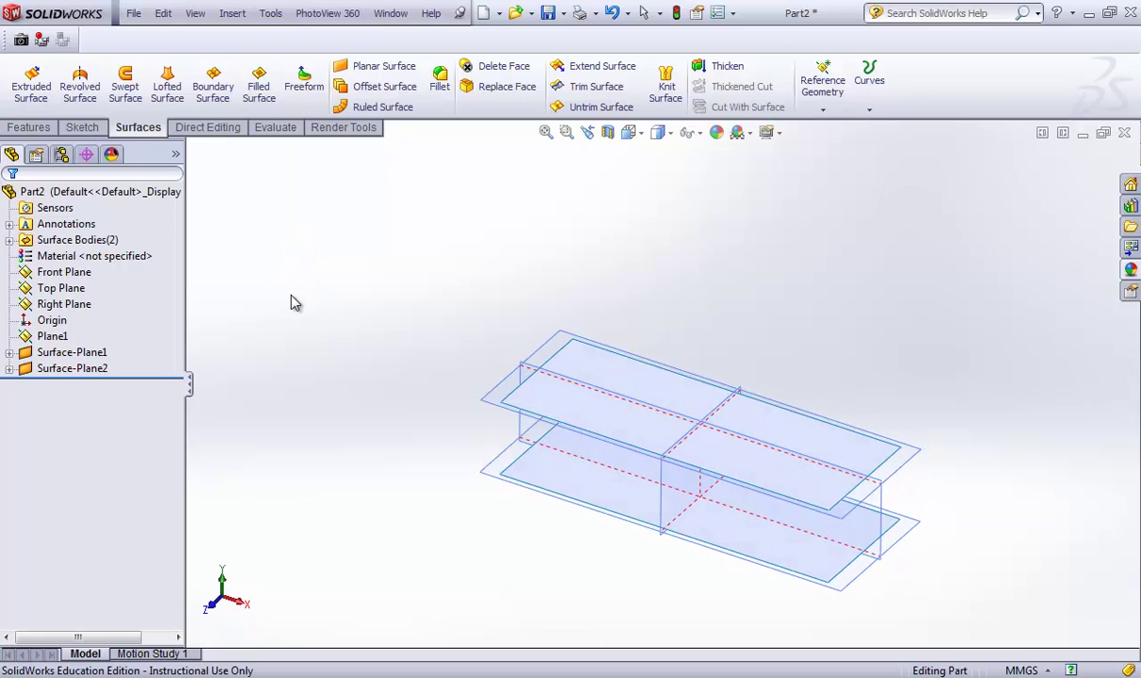
key("f")
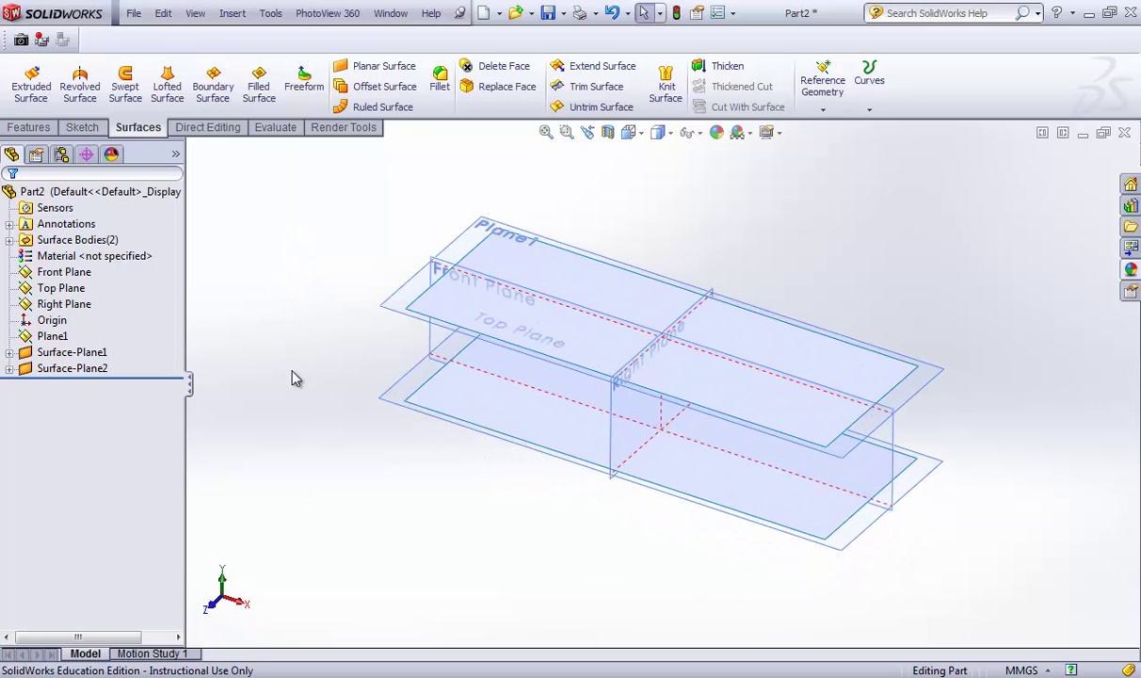
left_click(306, 86)
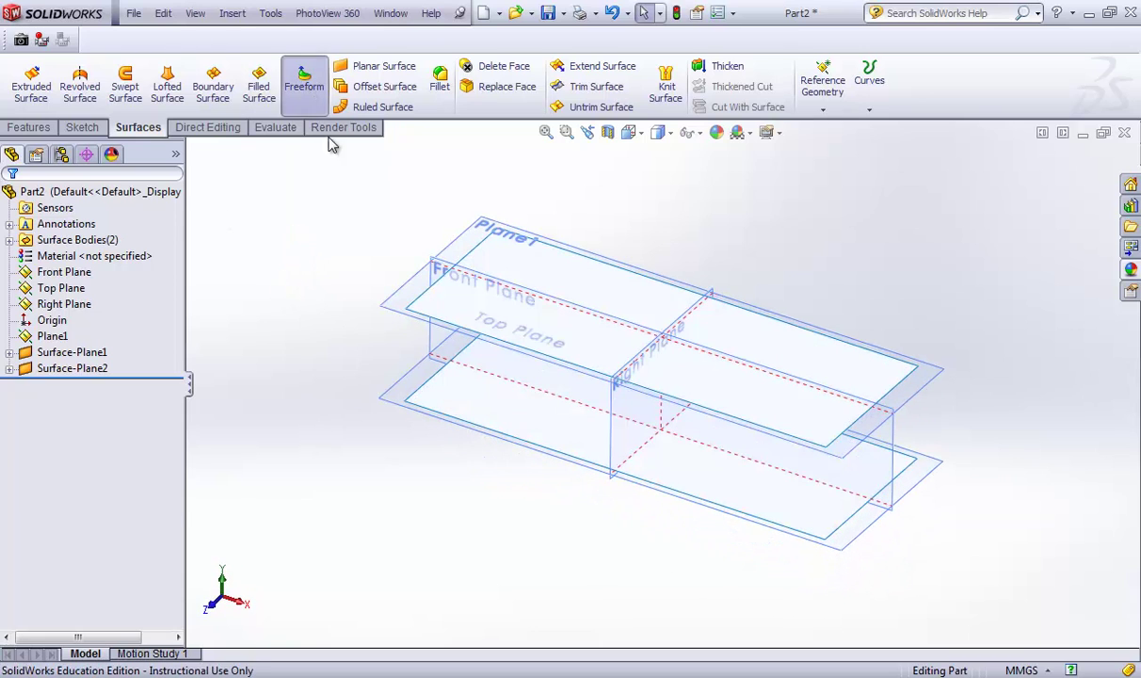
left_click(420, 316)
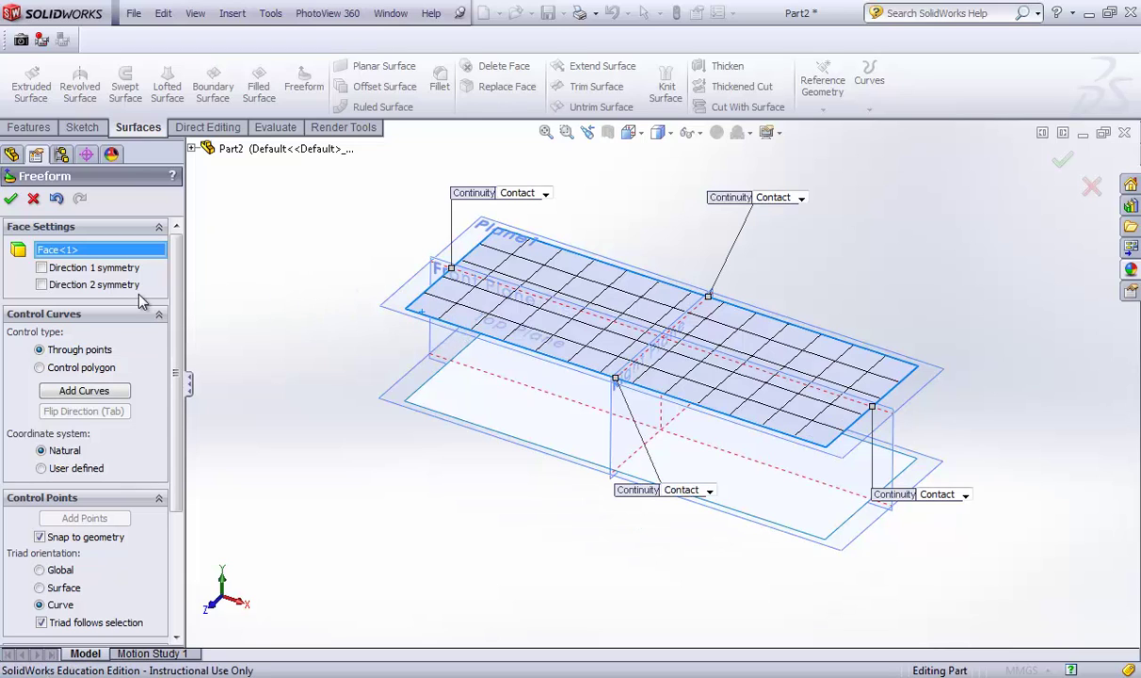
left_click(42, 269)
- Set the continuity of all four edges of the freeform face to Moveable
left_click(518, 192)
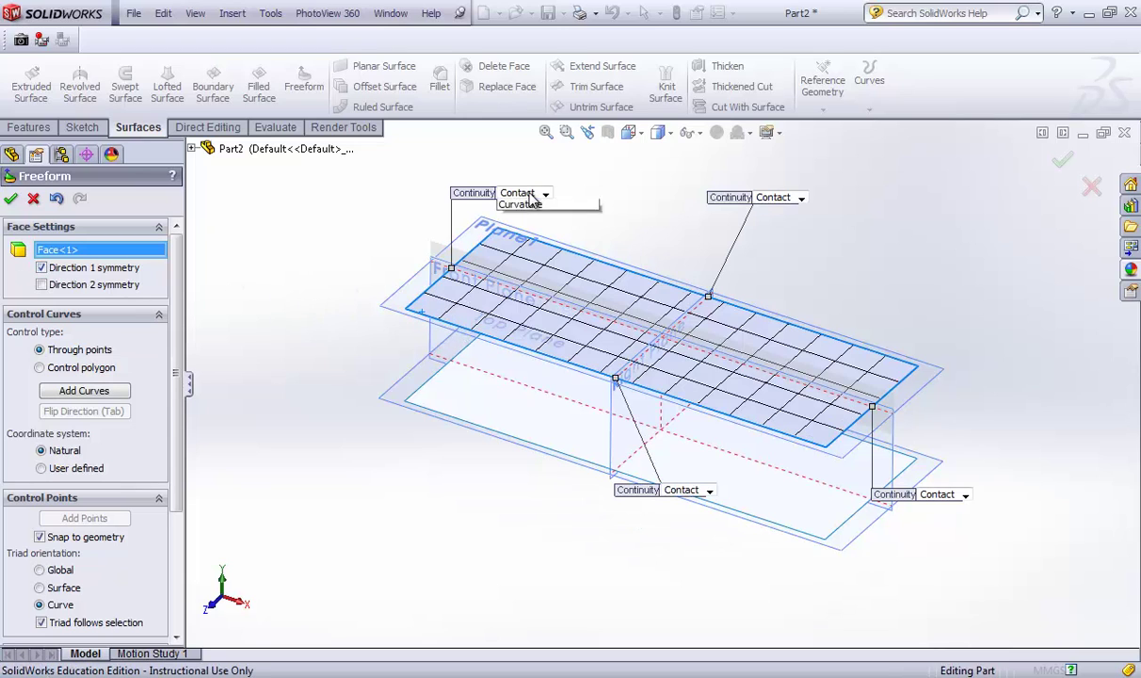
left_click(527, 224)
left_click(774, 197)
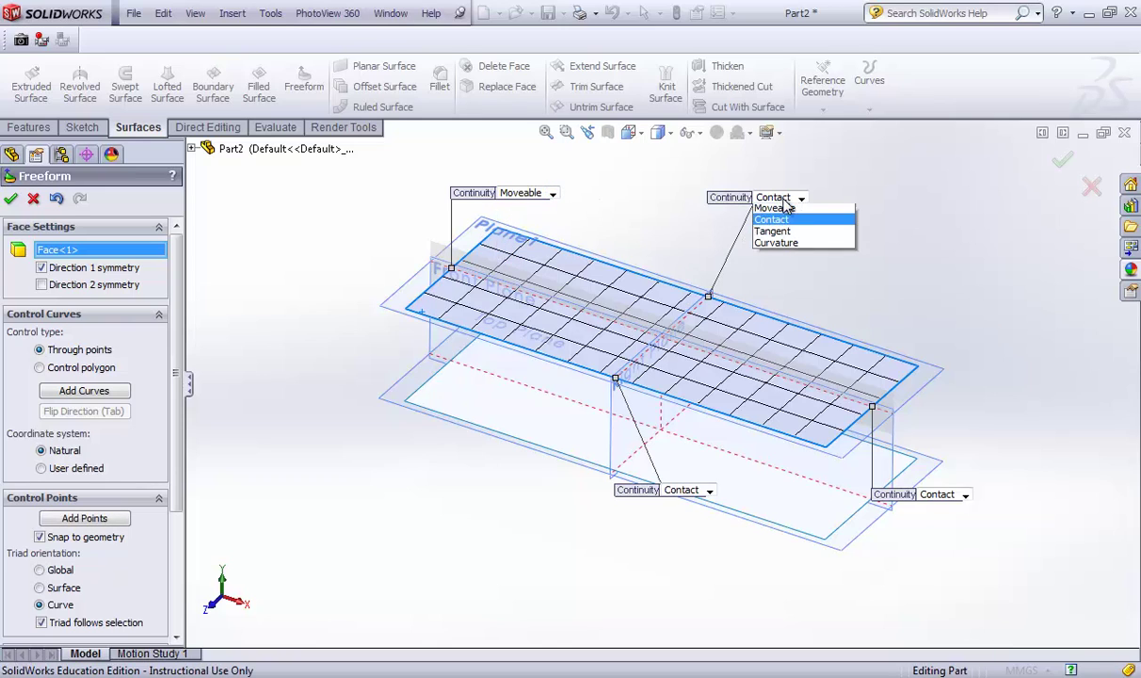
left_click(776, 222)
left_click(937, 495)
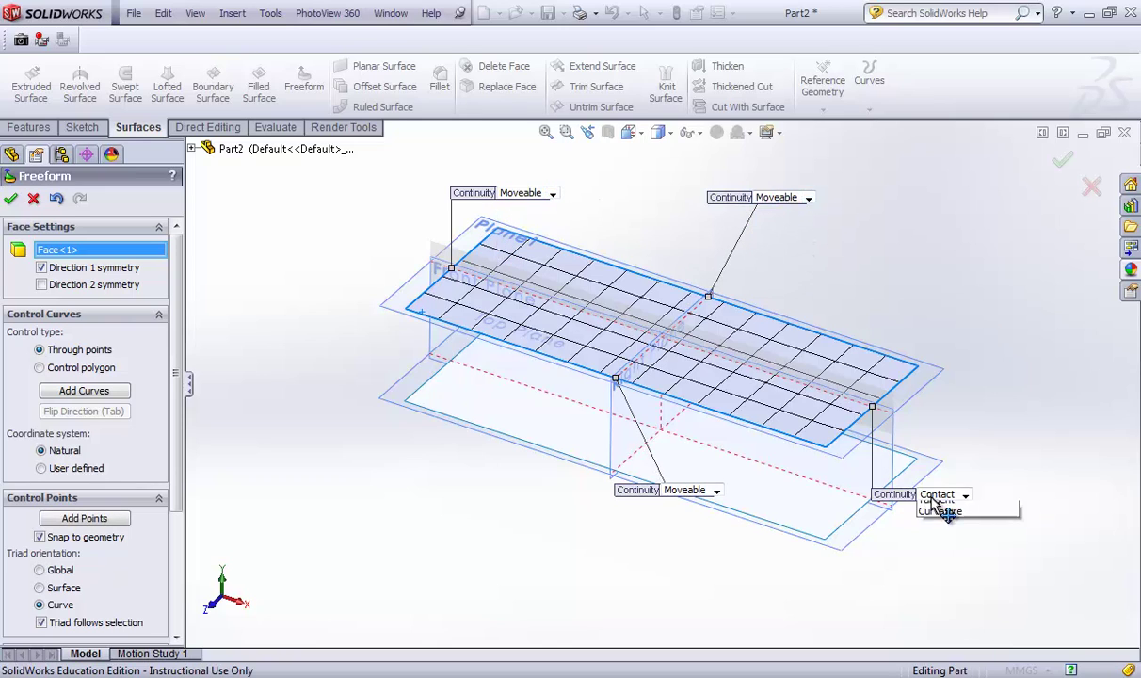
left_click(941, 518)
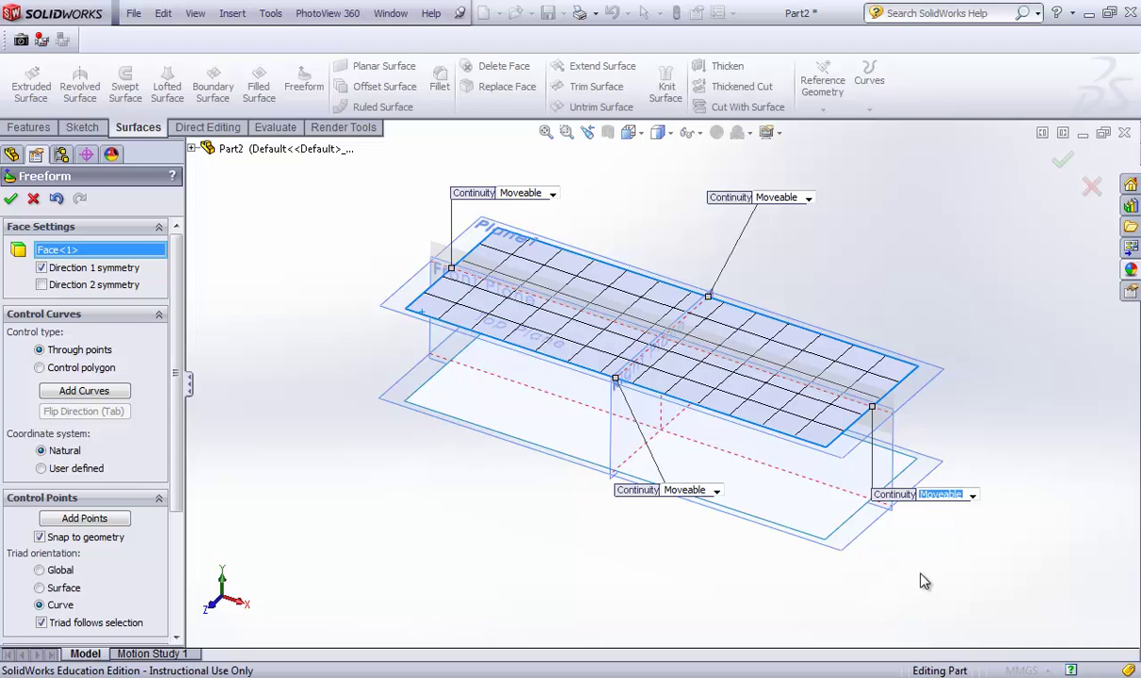
- Bend the front long edge into an S-shaped wave, pulling its left tangent handle upward and its right one downward
middle_click_drag(930, 579, 922, 537)
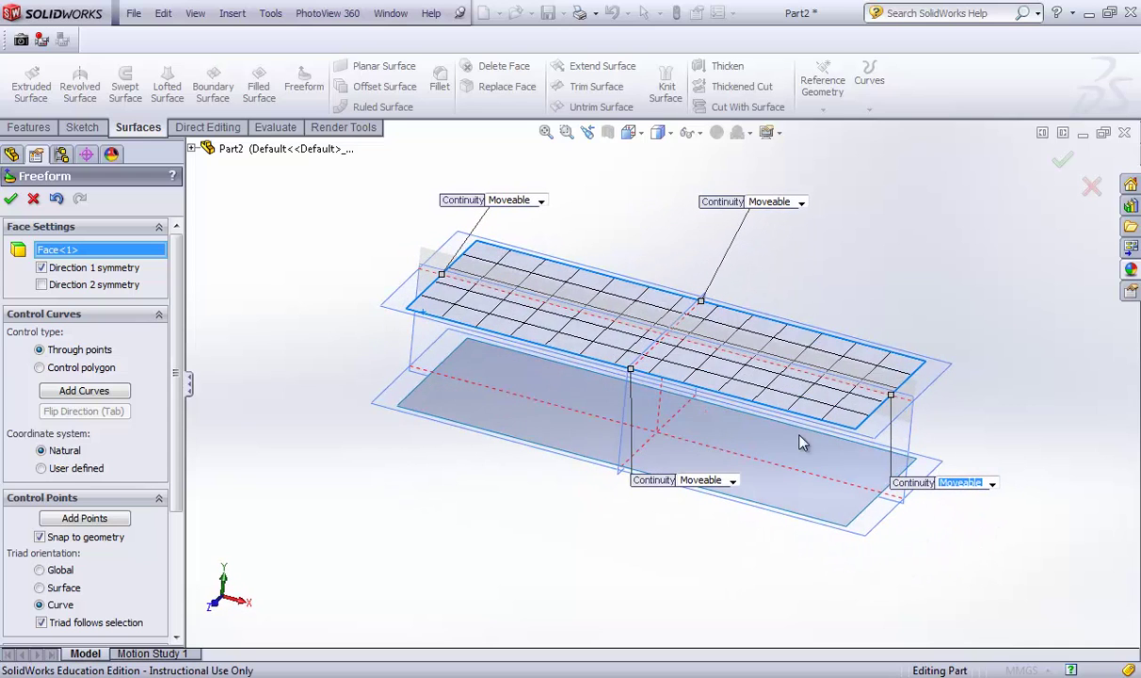
left_click(763, 408)
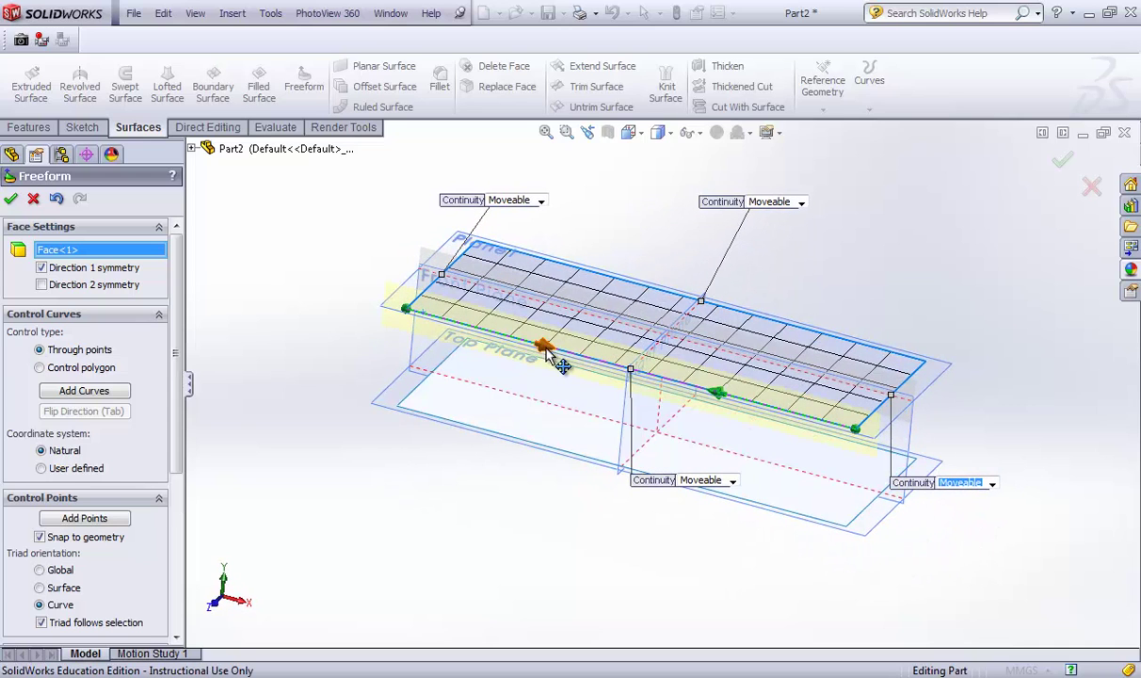
left_click_drag(548, 351, 532, 310)
left_click_drag(715, 392, 695, 432)
left_click_drag(532, 312, 532, 293)
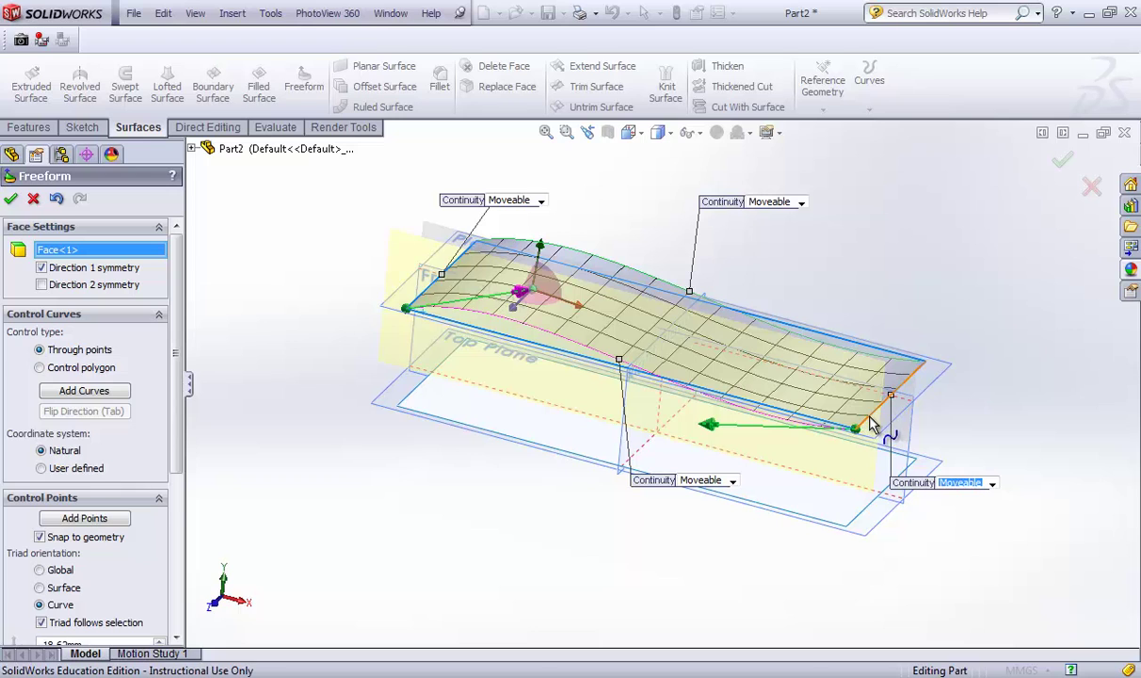
- Arch the freeform face's right short edge upward, bow its left short edge downward, and accept the Freeform
left_click(871, 421)
left_click_drag(871, 421, 879, 391)
middle_click_drag(434, 438, 510, 382)
left_click(550, 346)
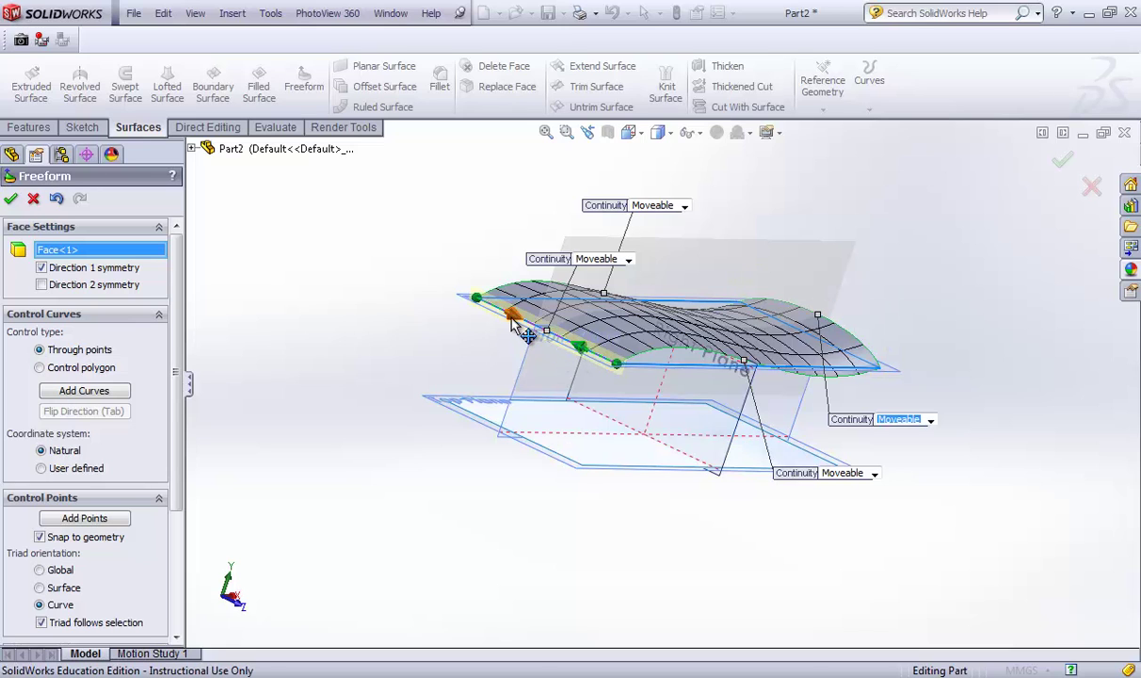
left_click_drag(527, 335, 504, 364)
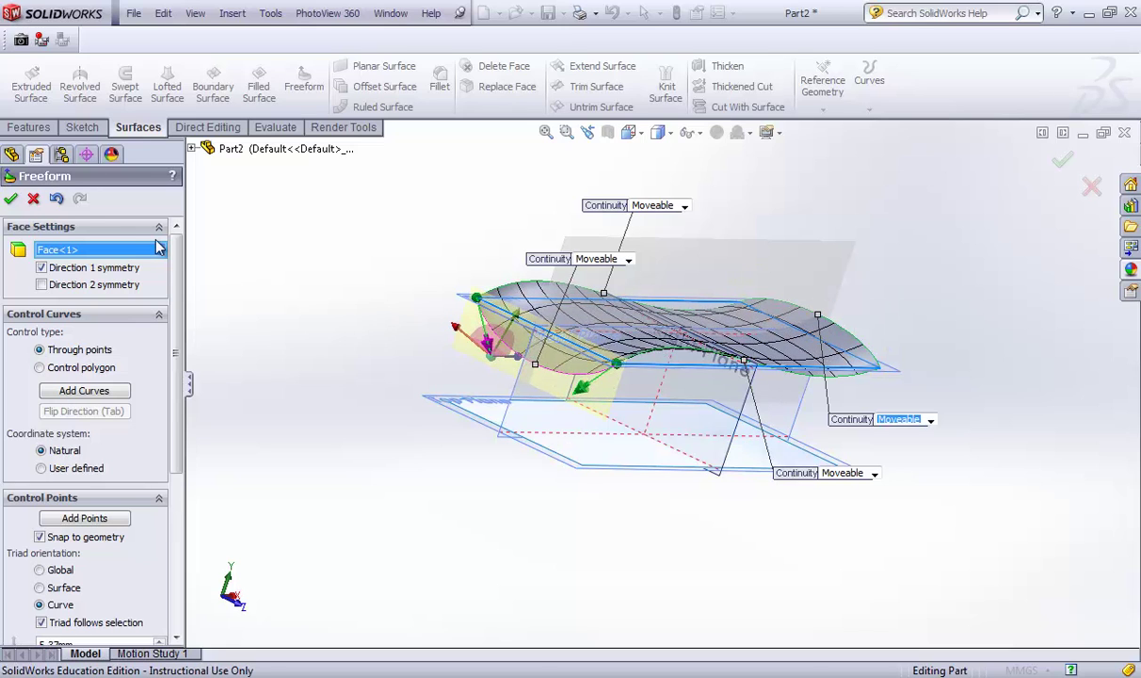
left_click(11, 201)
middle_click_drag(320, 285, 588, 265)
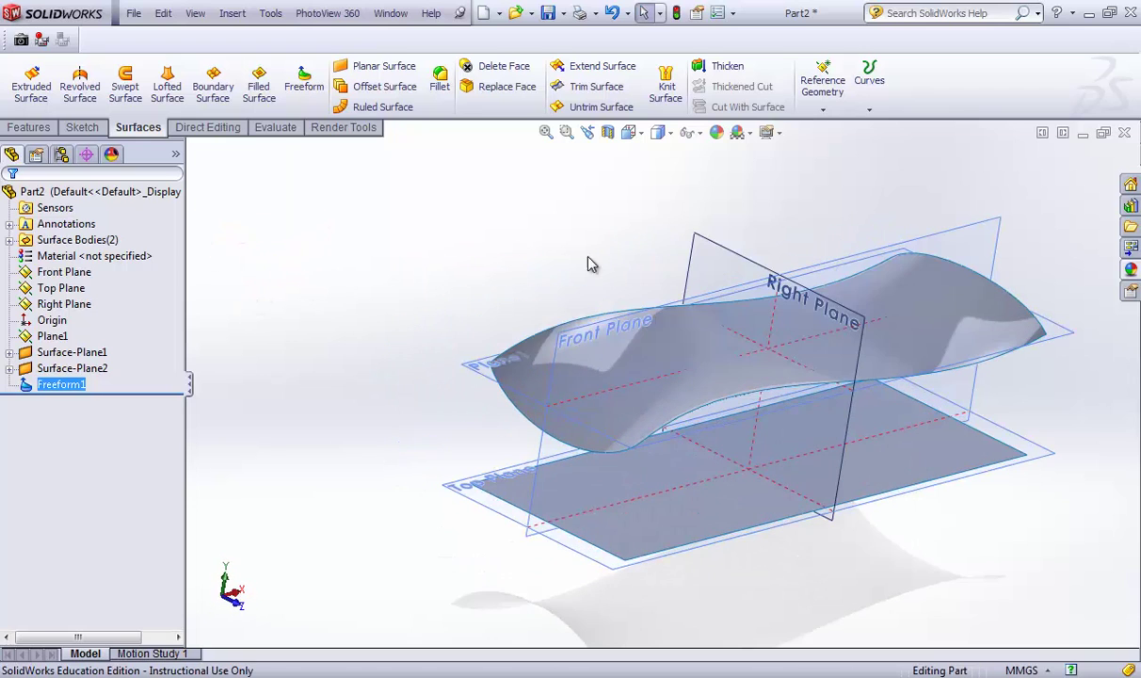
- Hide the Right Plane and the Front Plane in the model view
left_click(712, 257)
left_click(774, 196)
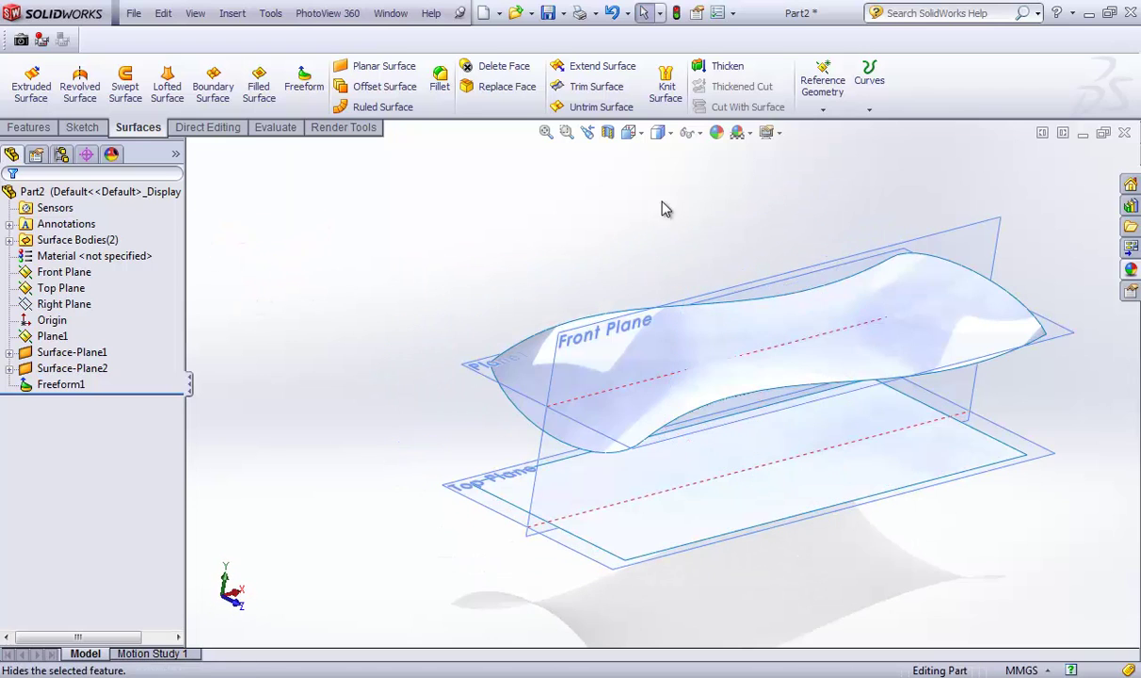
middle_click_drag(516, 275, 478, 297)
left_click(508, 282)
left_click(563, 237)
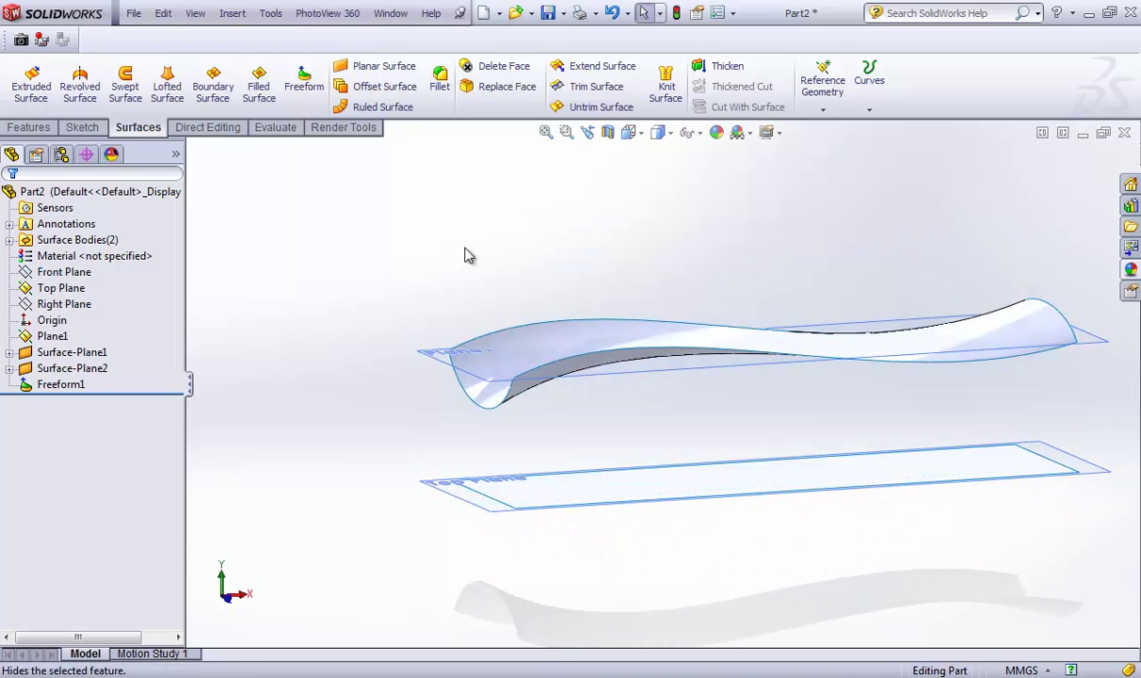
- Start a Freeform on the lower planar surface's face with Direction 1 symmetry enabled
middle_click_drag(431, 266, 295, 141)
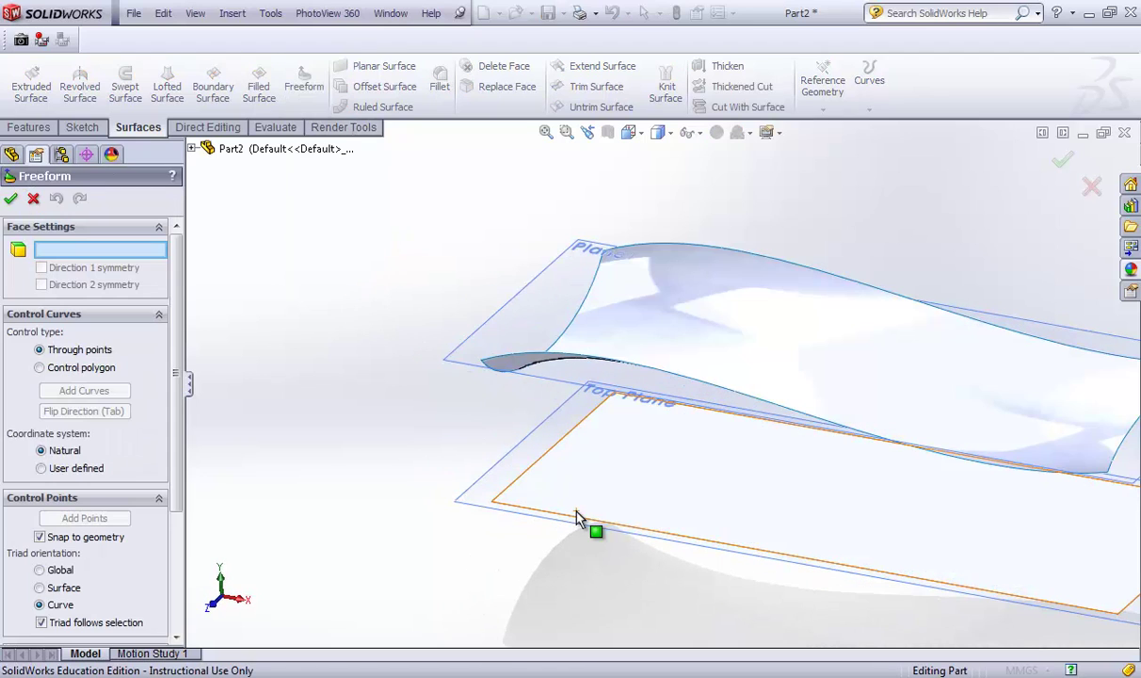
left_click(576, 508)
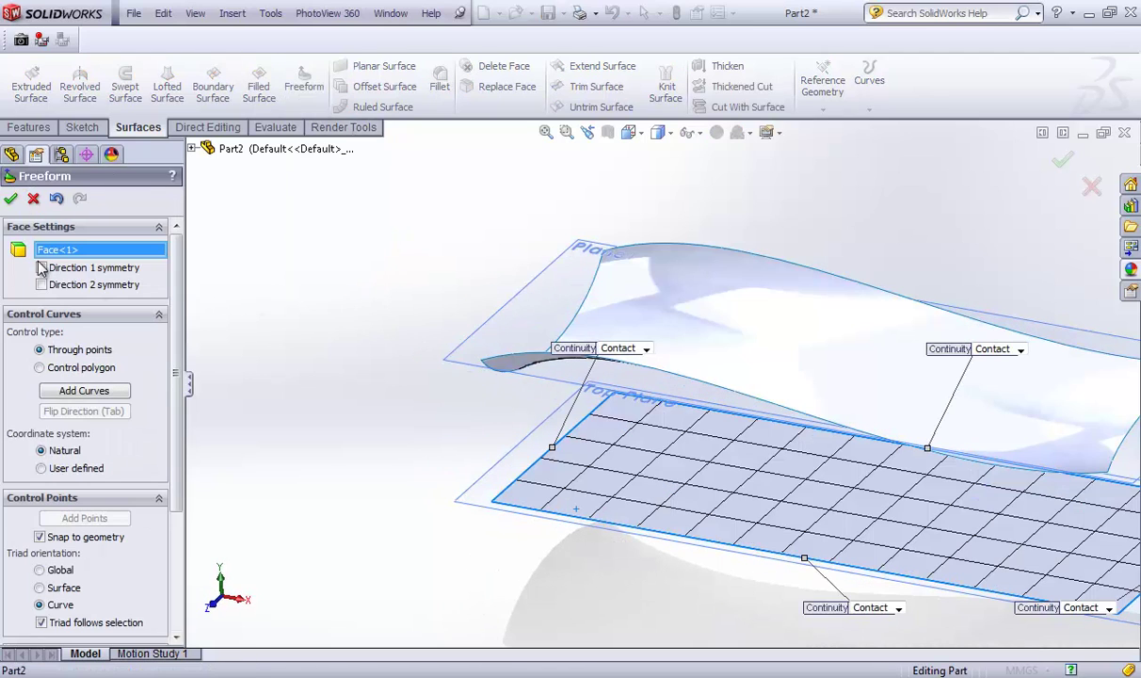
left_click(42, 268)
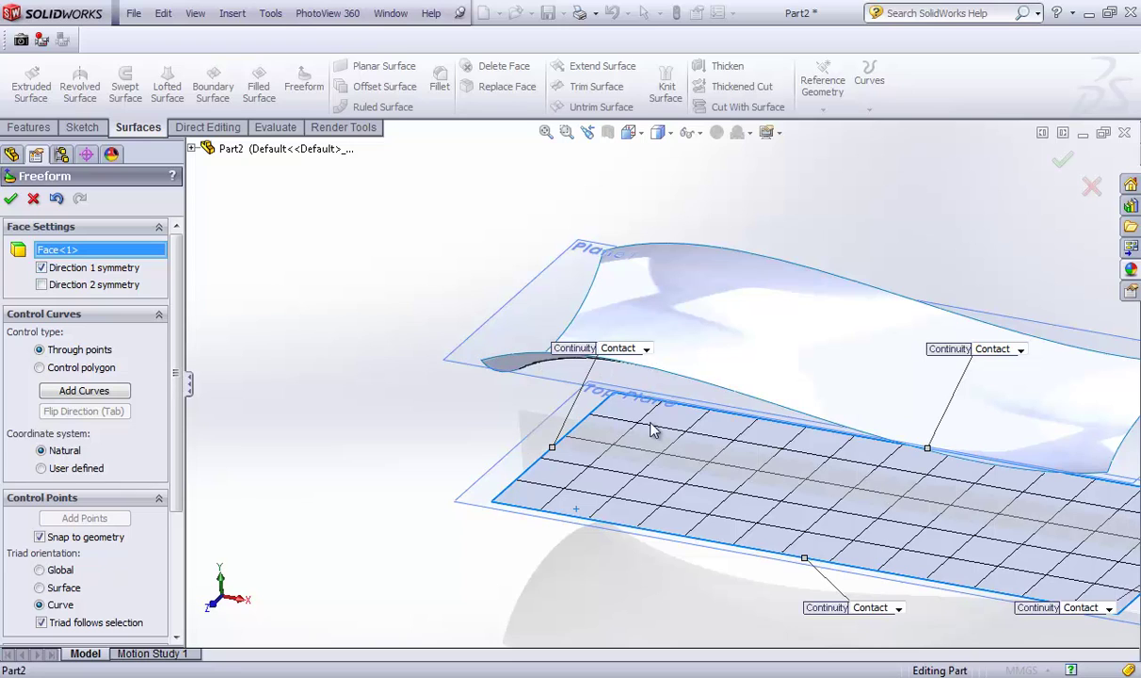
- Set the continuity of all four edges of the lower freeform face to Moveable
left_click(621, 351)
left_click(624, 374)
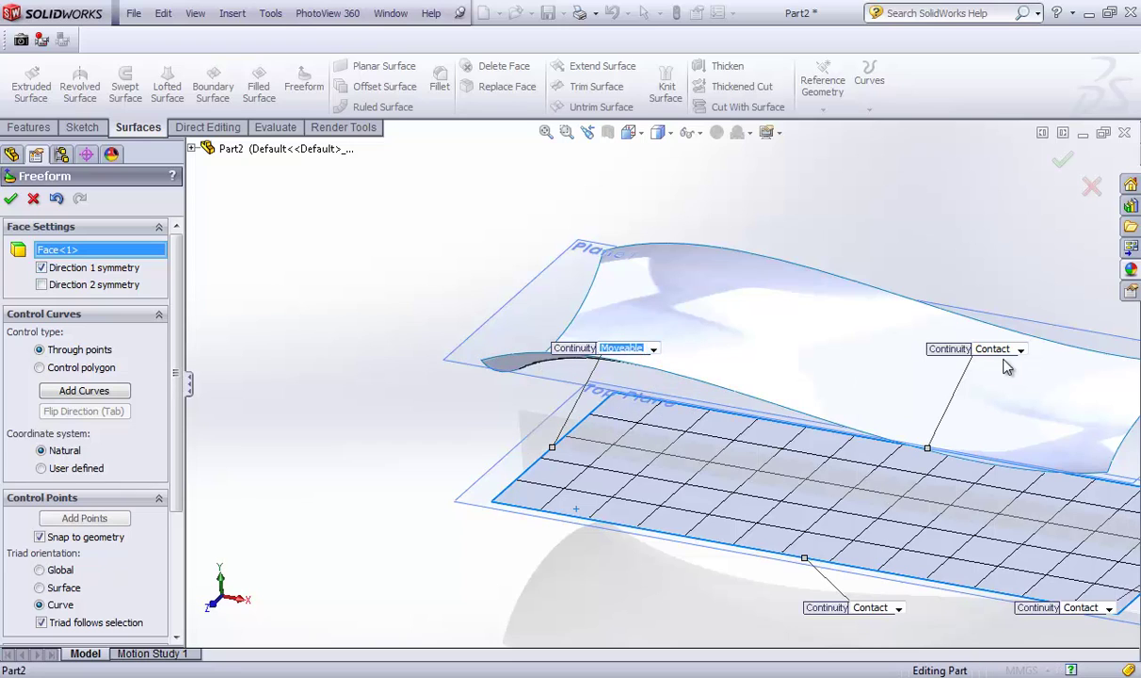
left_click(993, 349)
left_click(989, 374)
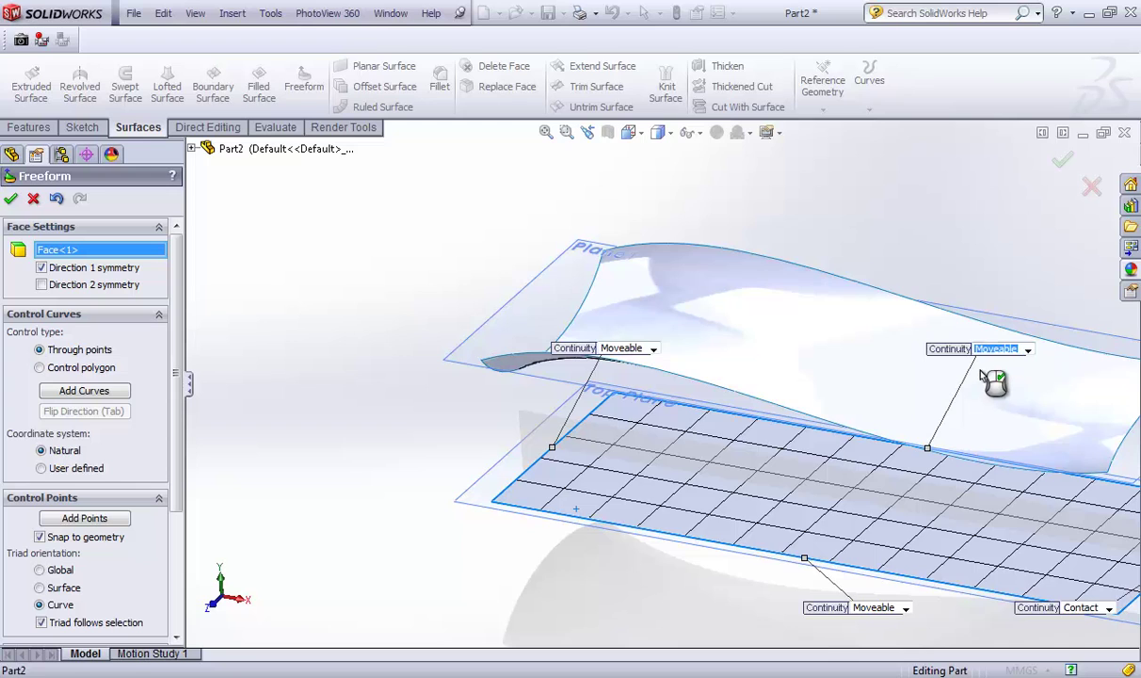
key("f")
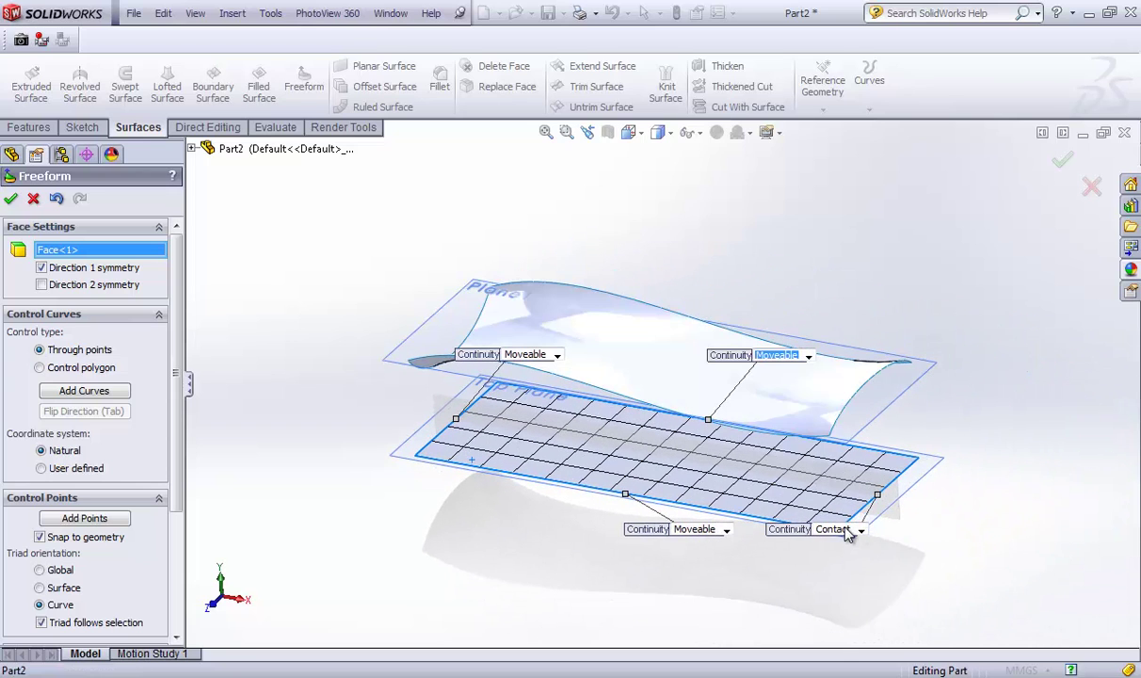
left_click(849, 532)
left_click(852, 553)
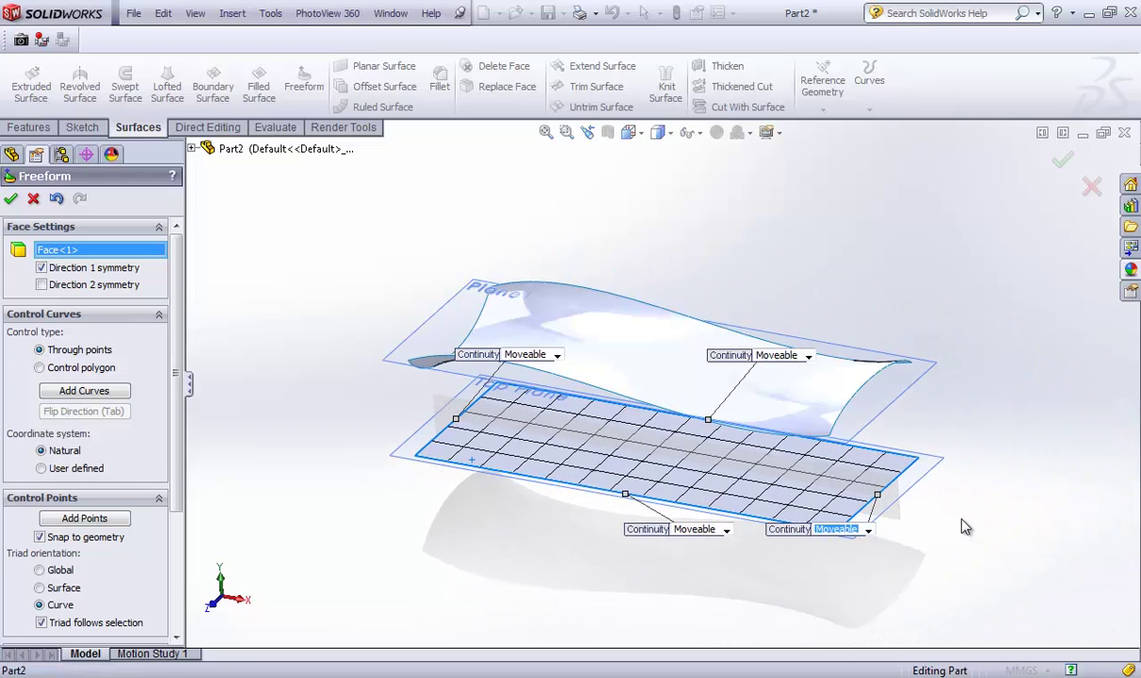
- Bend the lower face's front long edge into an upward curve by pulling its left tangent handle up
left_click(588, 486)
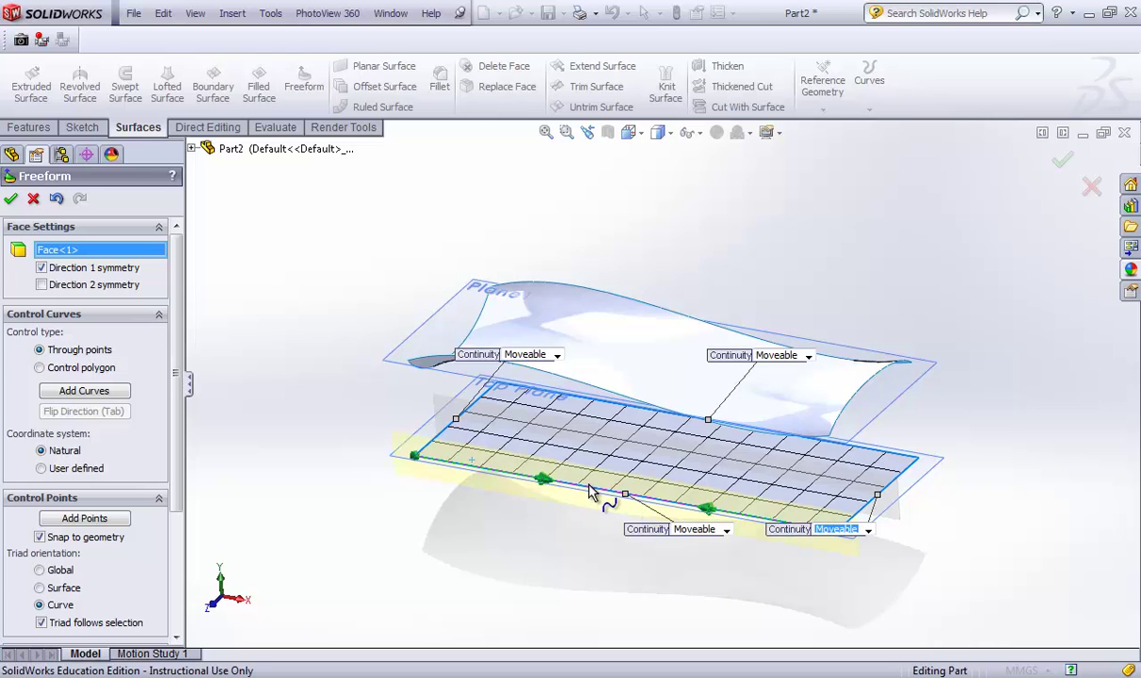
left_click_drag(560, 495, 557, 414)
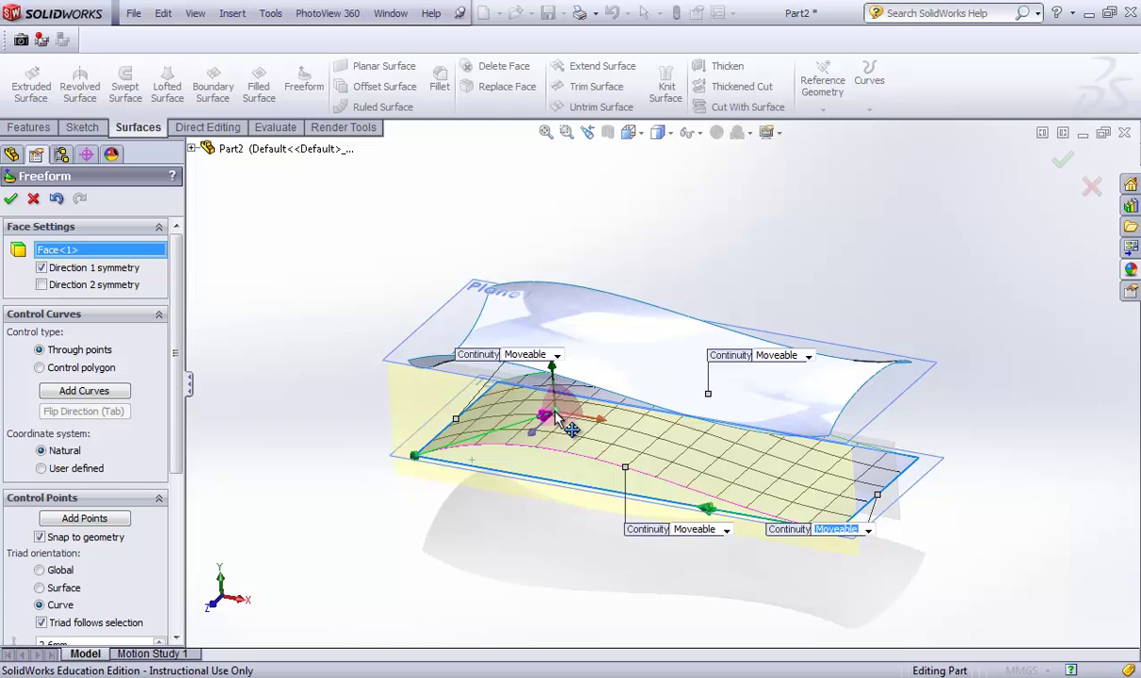
left_click(502, 530)
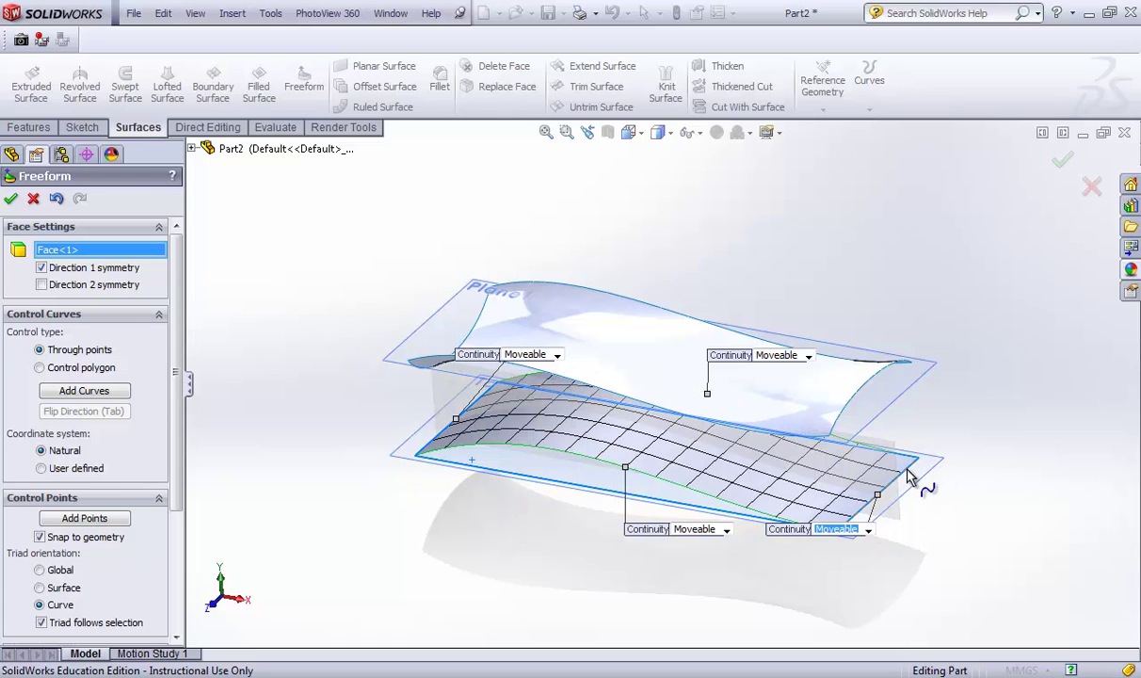
- Arch the lower face's right short edge upward, bow its left short edge downward, and accept the Freeform
middle_click_drag(926, 552, 838, 504)
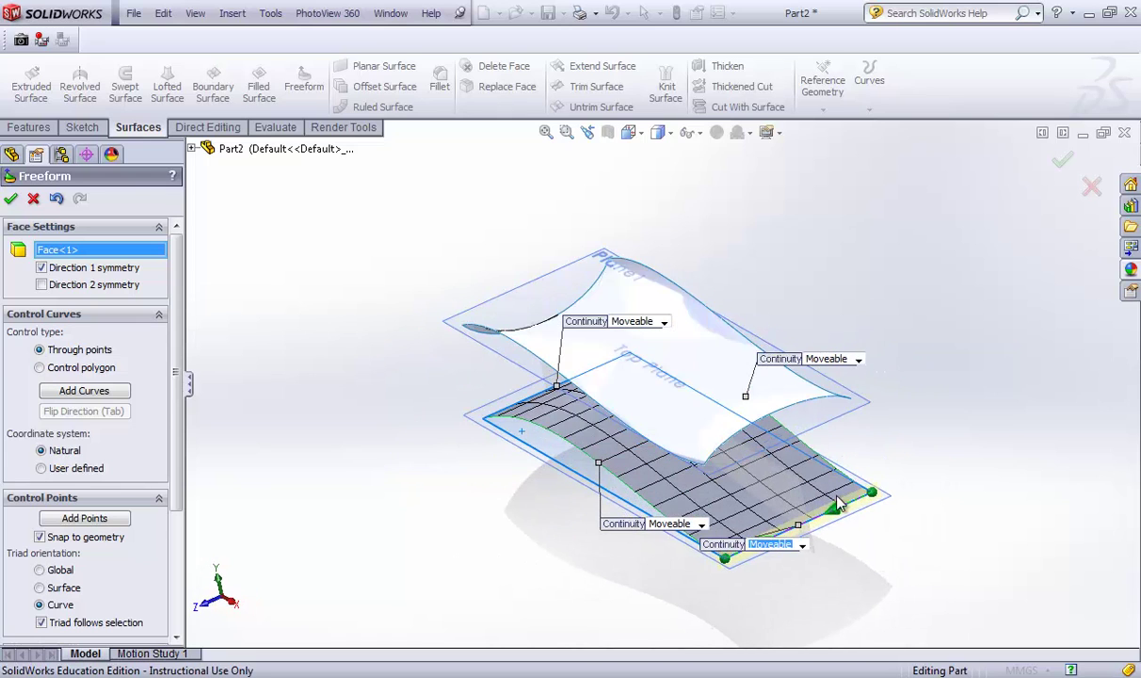
left_click_drag(838, 503, 834, 469)
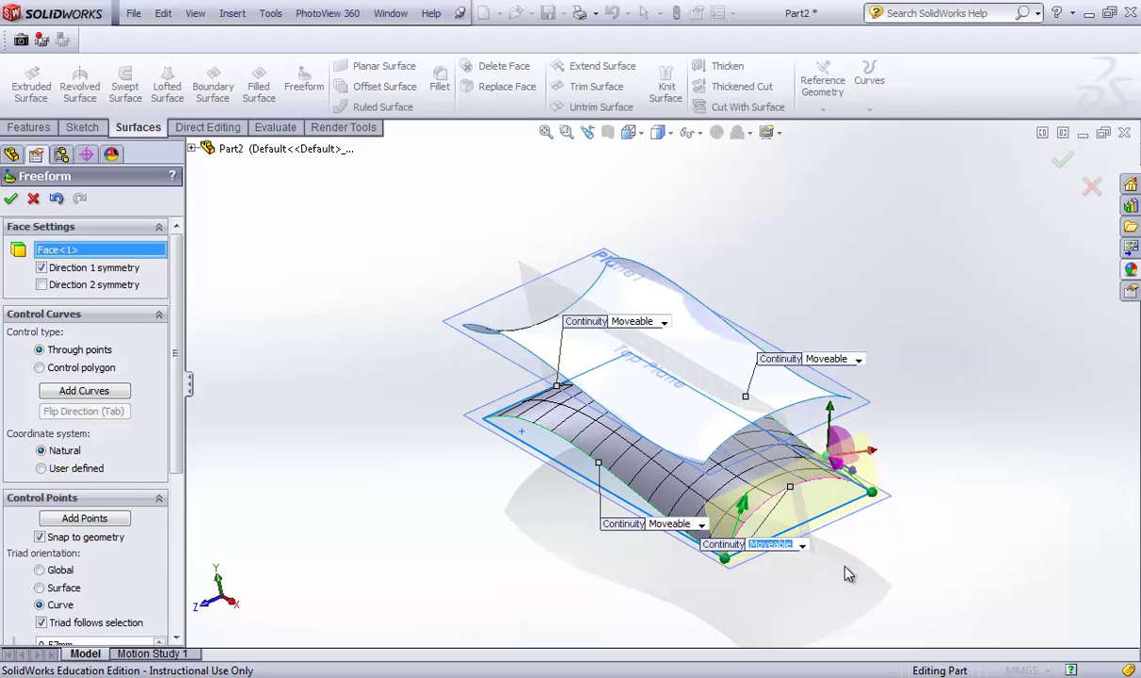
middle_click_drag(803, 535, 450, 416)
left_click(349, 425)
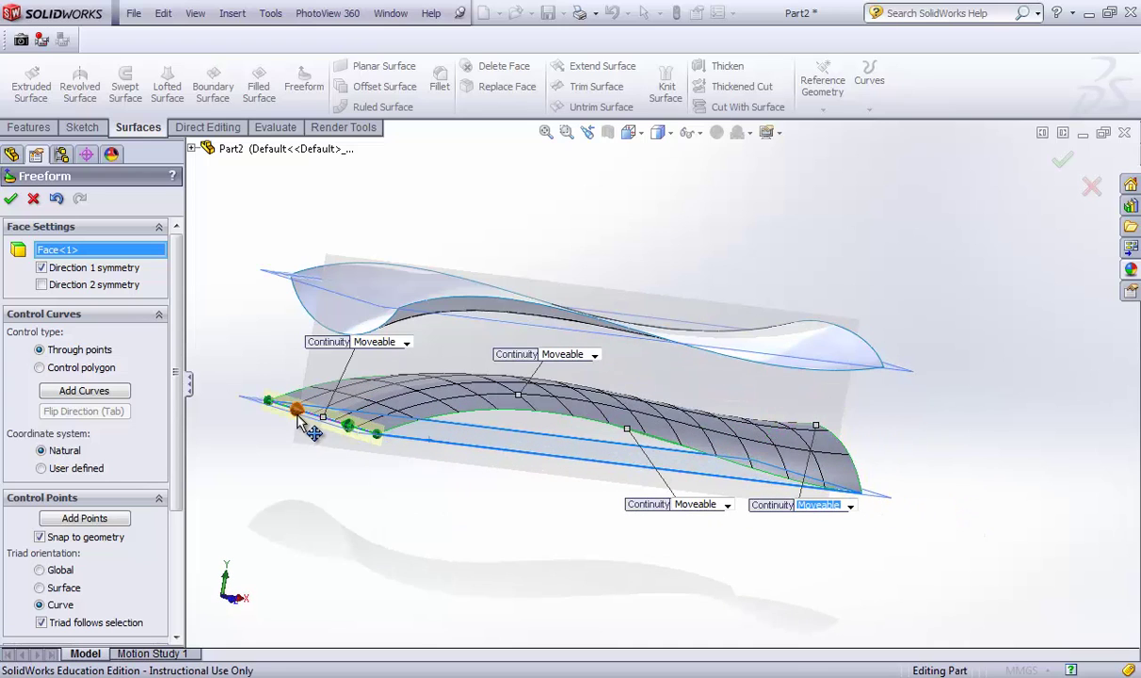
left_click_drag(300, 417, 302, 401)
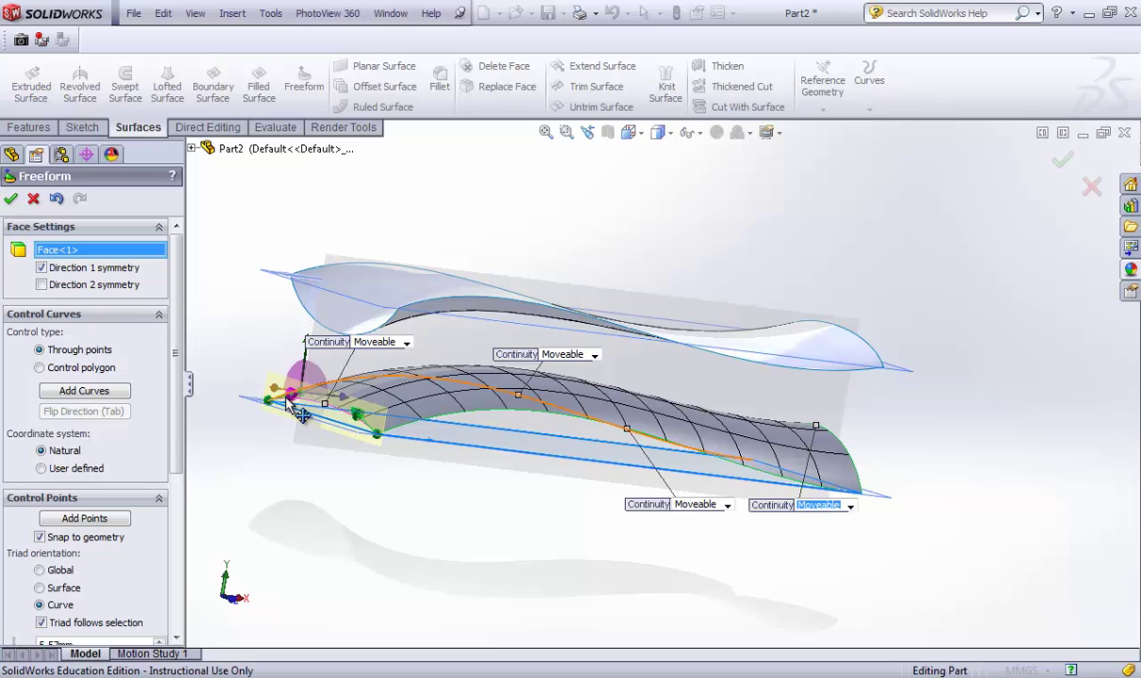
left_click_drag(306, 422, 303, 454)
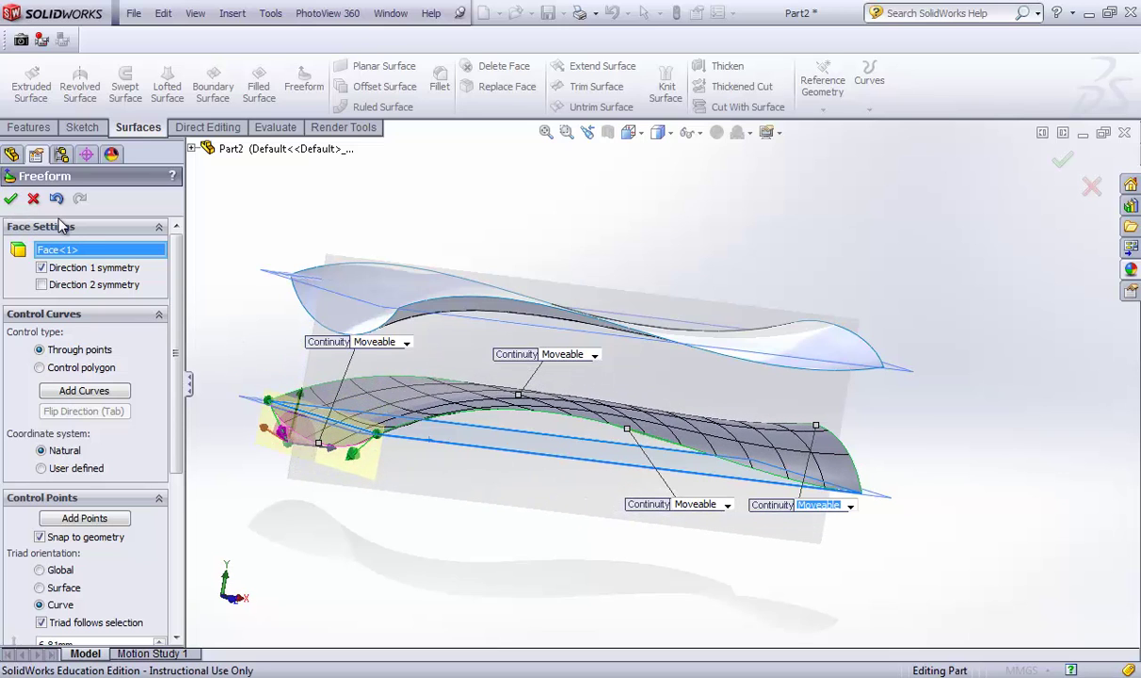
left_click(11, 199)
mouse_move(458, 474)
middle_mouse_down()
mouse_move(408, 497)
mouse_move(367, 494)
mouse_move(473, 482)
mouse_move(418, 466)
mouse_move(380, 550)
mouse_move(359, 449)
mouse_move(392, 459)
mouse_move(400, 527)
mouse_move(507, 510)
mouse_move(388, 483)
mouse_move(358, 492)
mouse_move(383, 467)
mouse_move(386, 492)
middle_mouse_up()
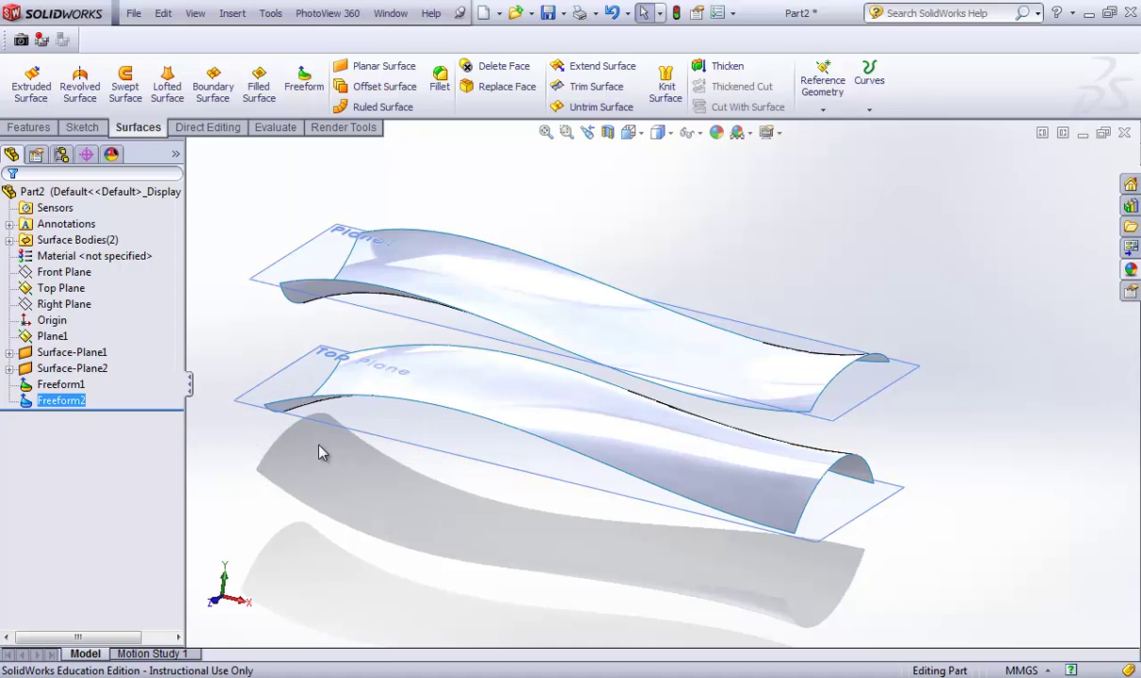
- Create a reference plane parallel to the Top Plane, offset about 32.5 mm below it
left_click(251, 412)
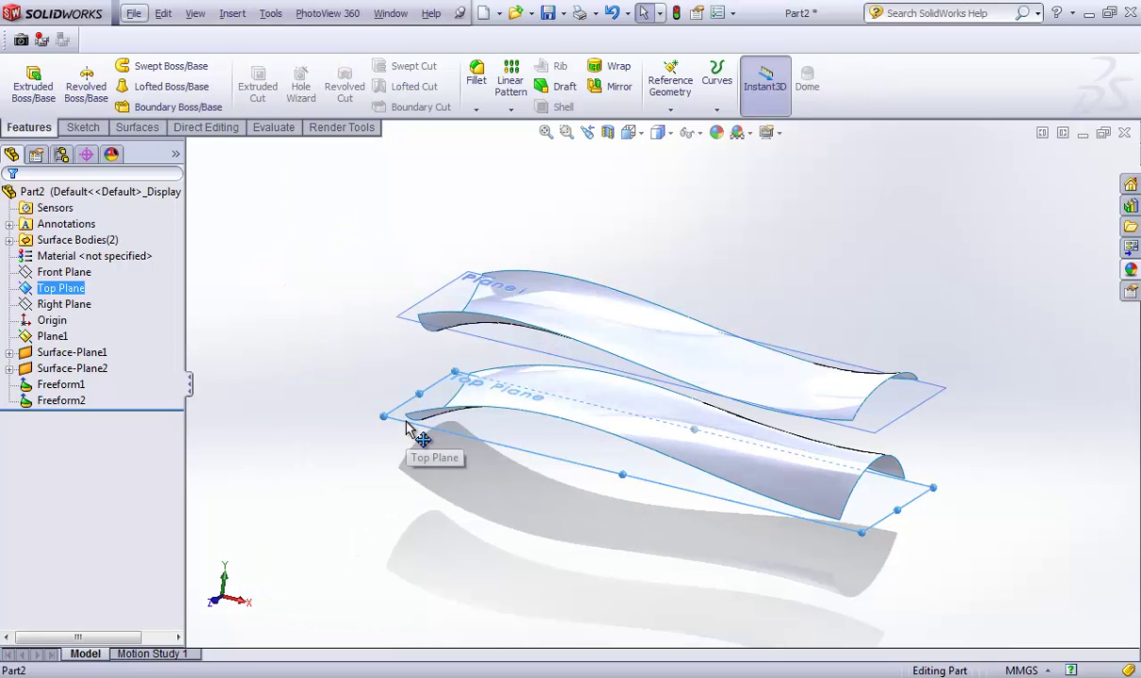
left_click_drag(407, 426, 392, 482, "ctrl")
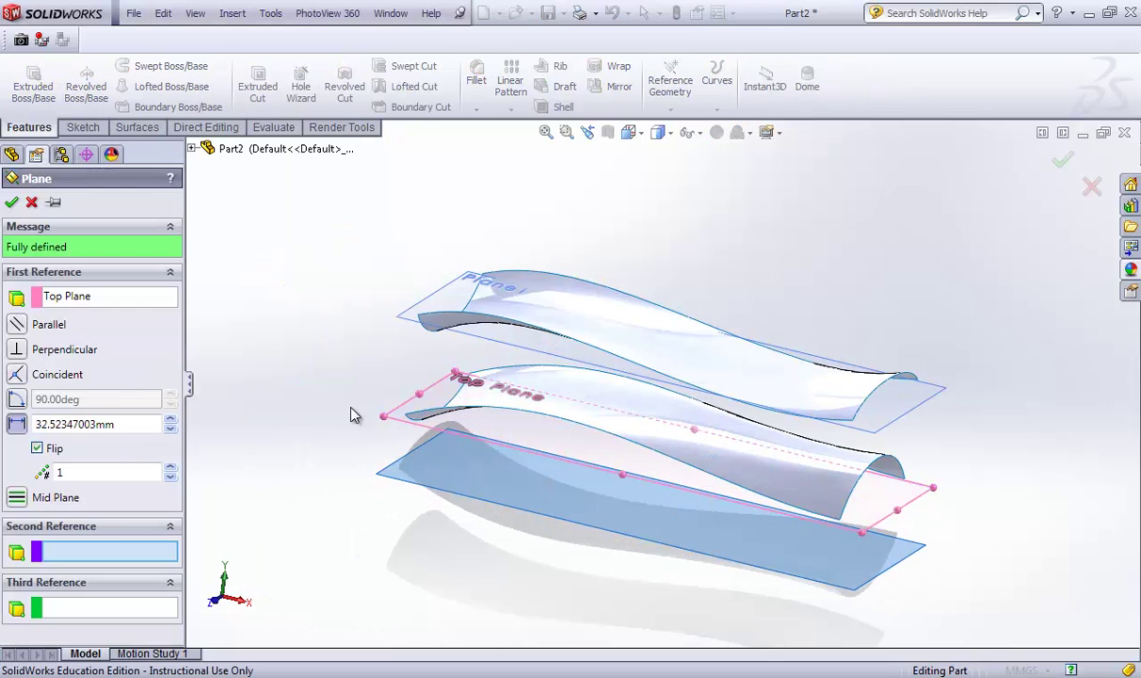
left_click(12, 202)
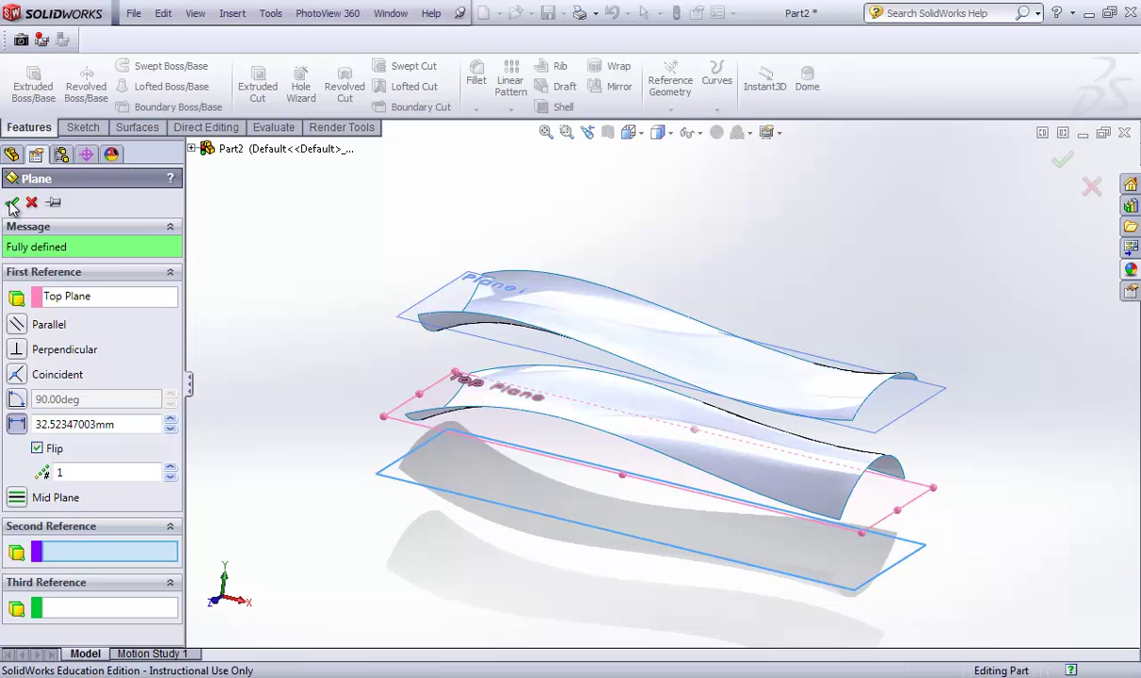
- Start a sketch on the new plane below the Top Plane and orient the view normal to it
left_click(420, 484)
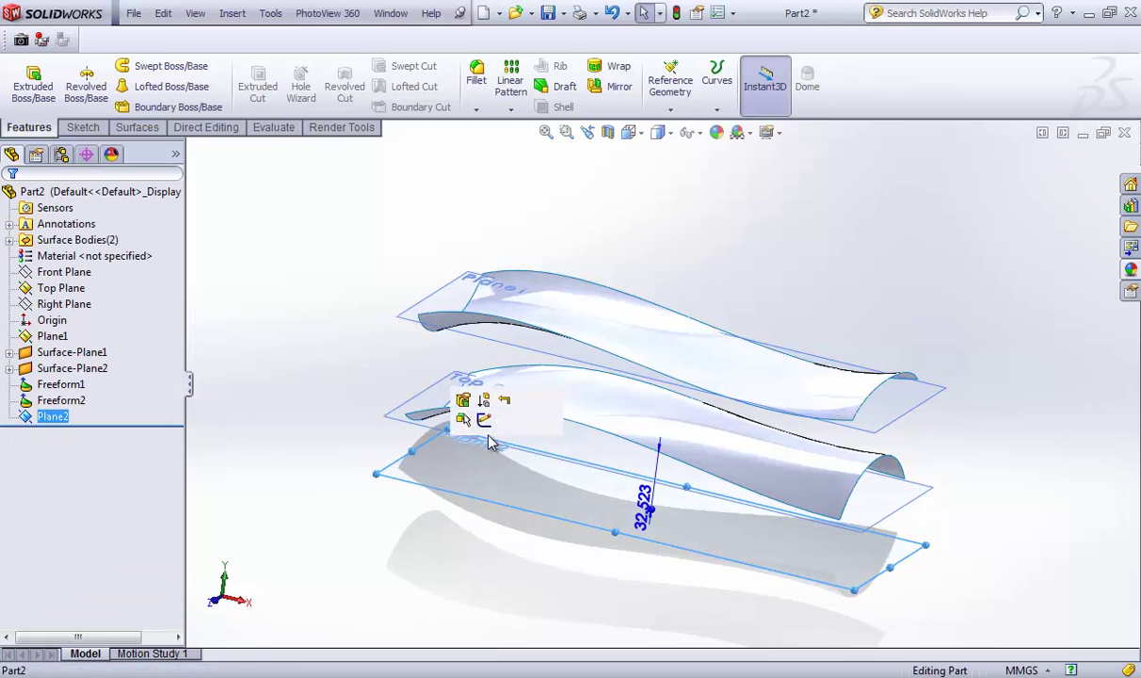
left_click(483, 433)
right_click(75, 435)
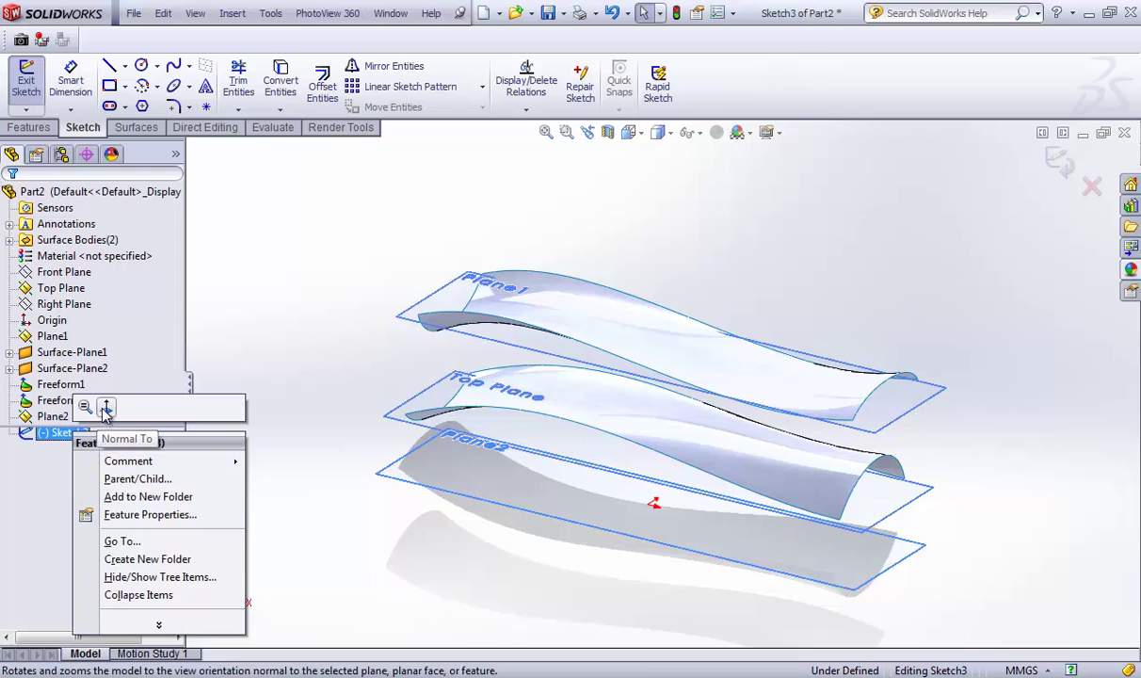
left_click(105, 407)
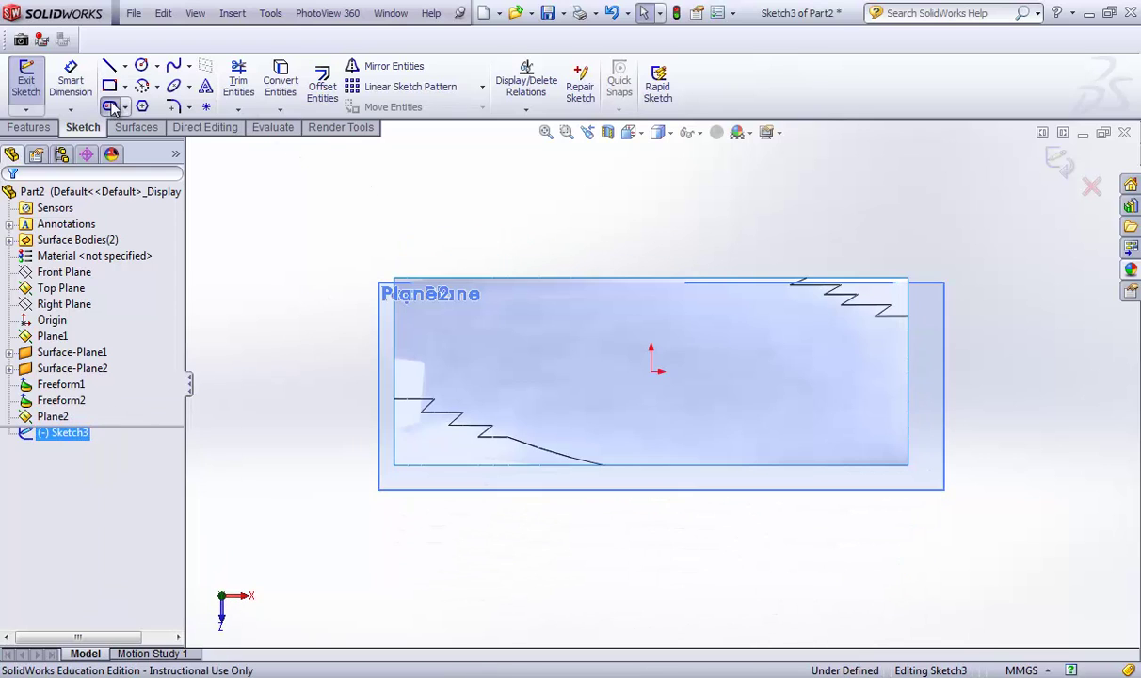
left_click(110, 107)
left_click(651, 371)
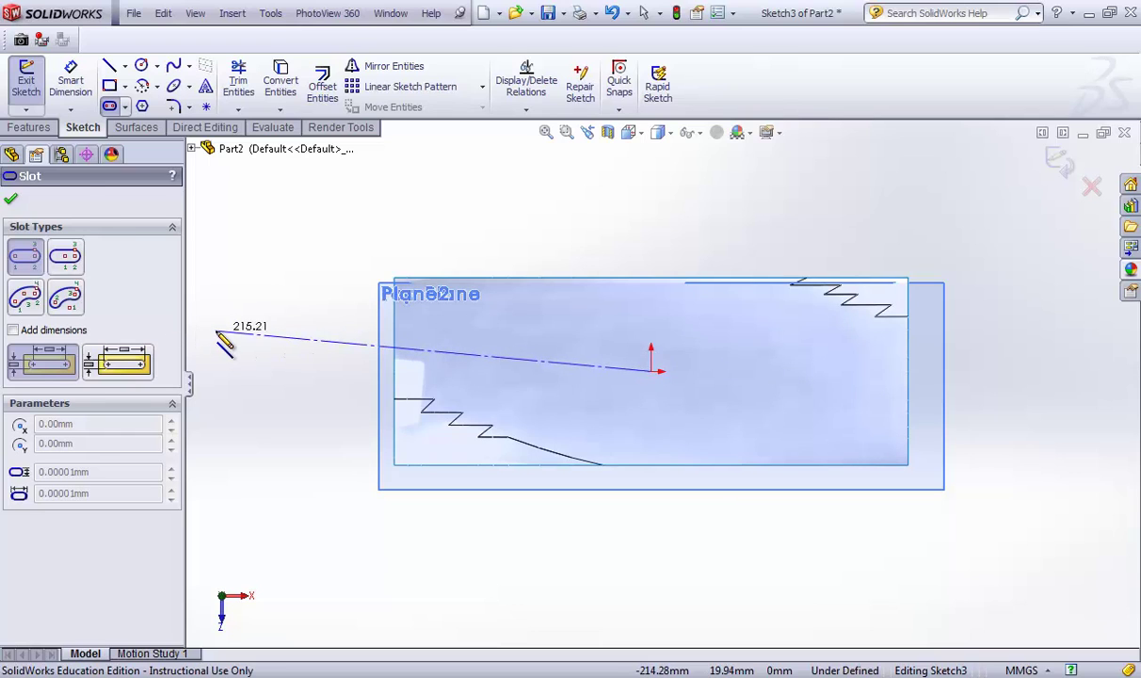
key("Escape")
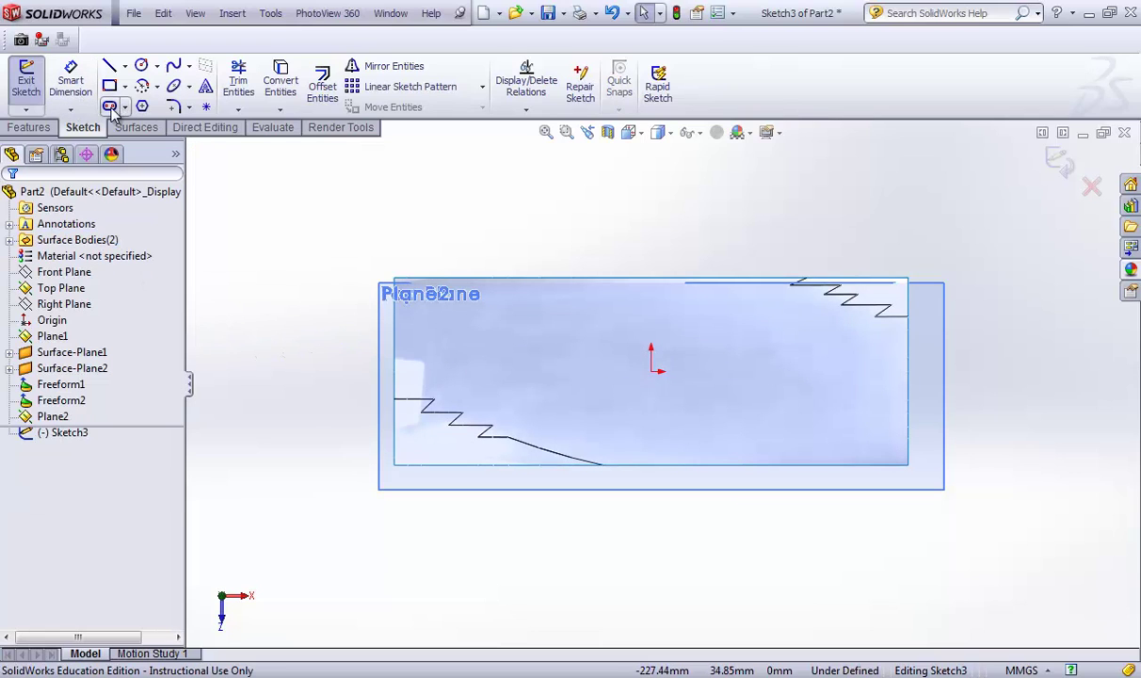
- Sketch a horizontal centerpoint straight slot on the origin, about 137 mm between arc centers and 75 mm wide, and exit the sketch
left_click(110, 106)
left_click(65, 256)
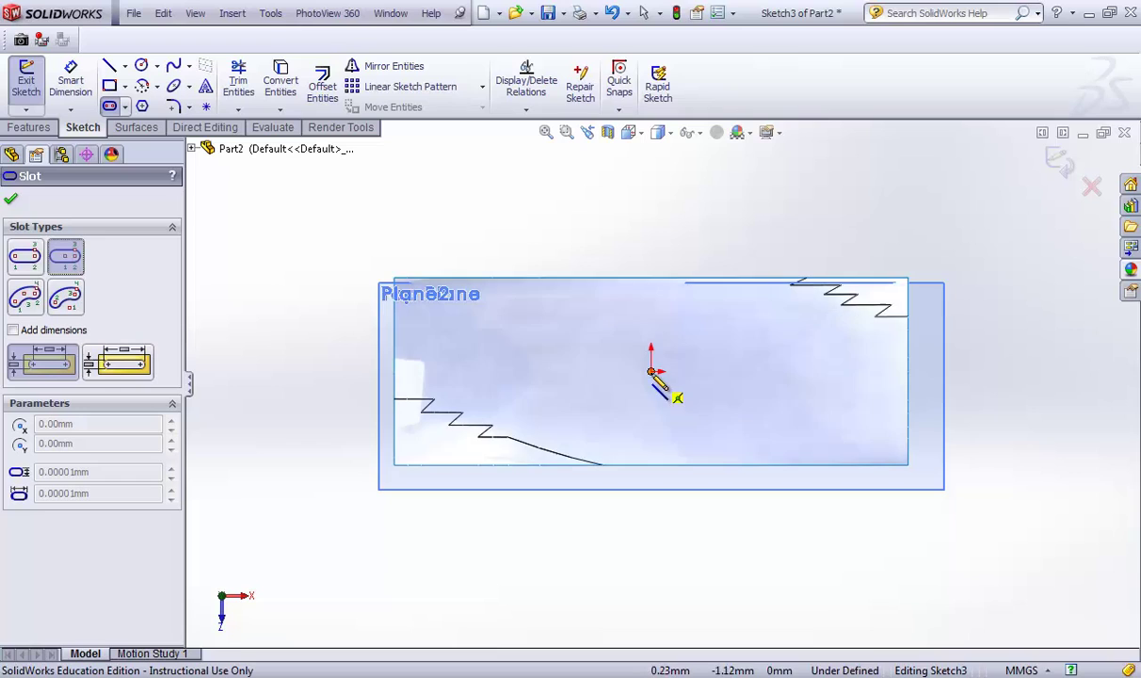
left_click(650, 372)
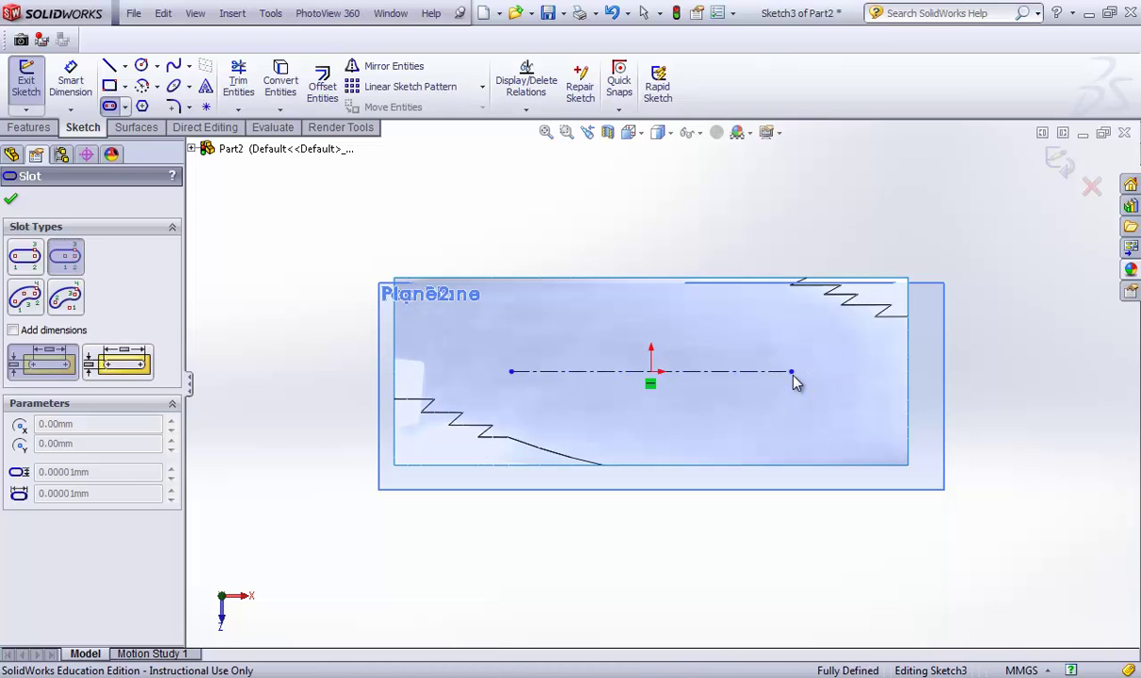
left_click(792, 372)
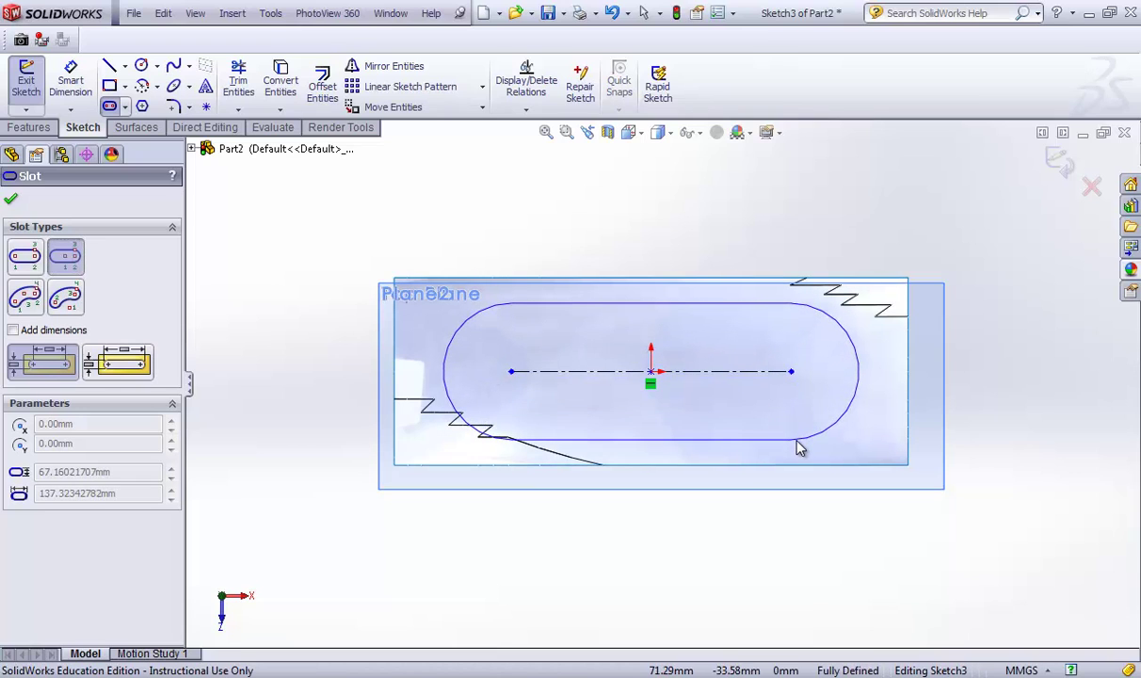
left_click(799, 450)
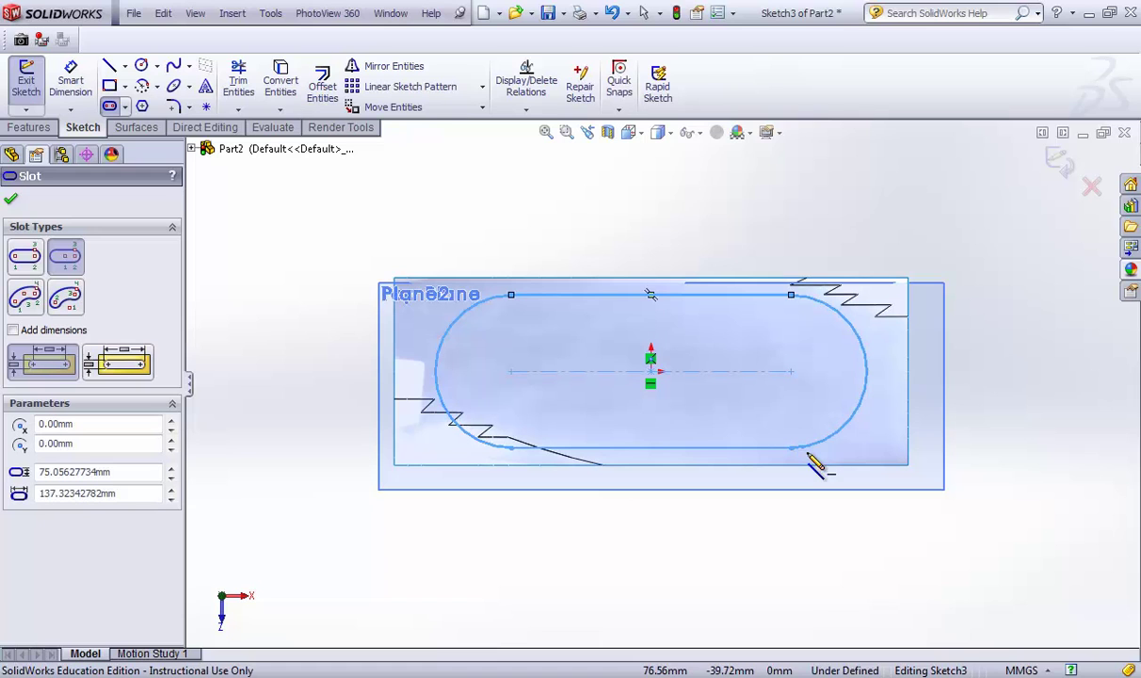
left_click(12, 202)
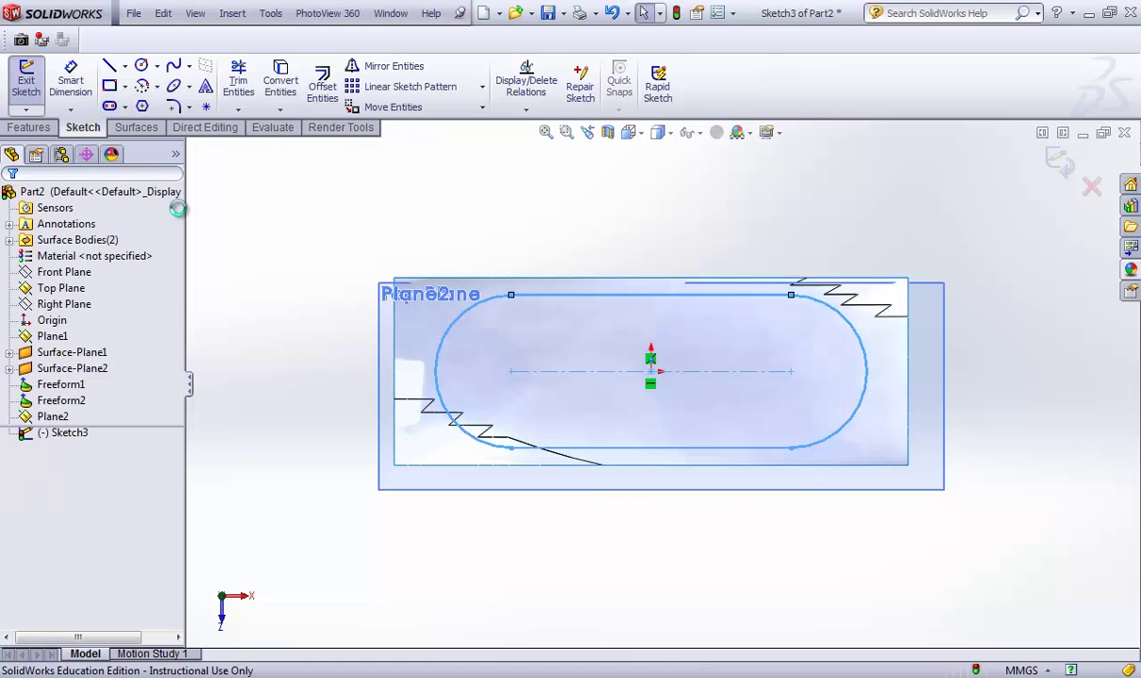
left_click(27, 80)
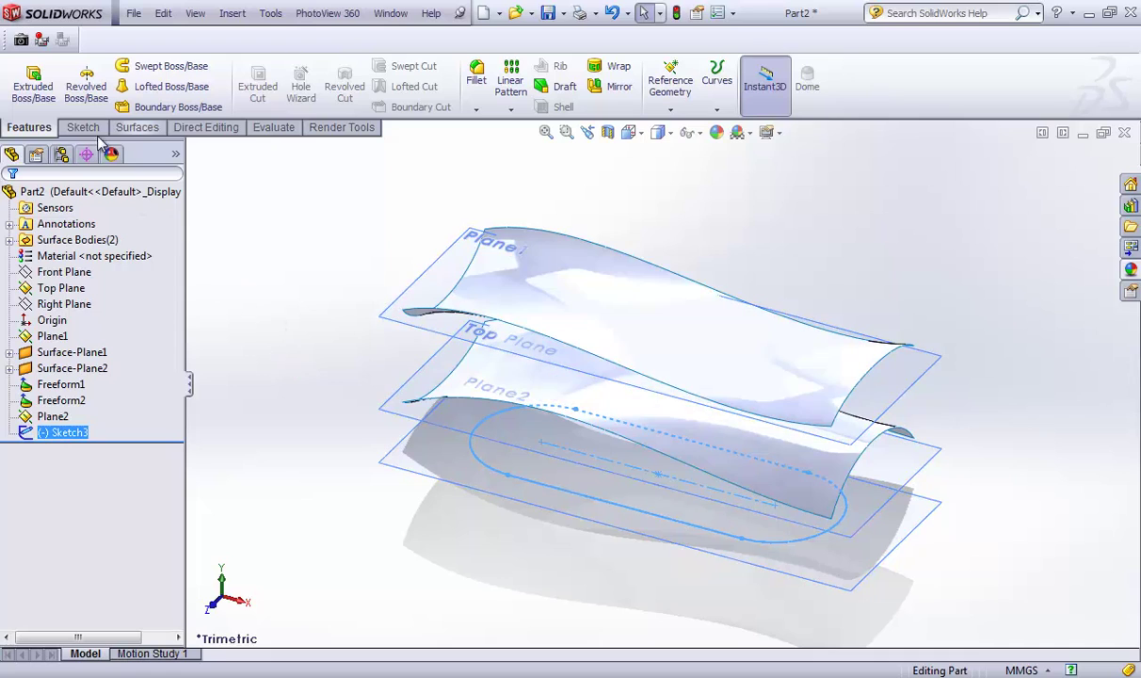
- Extrude the slot sketch as a surface, starting from the lower freeform surface and ending Up To Surface at the upper freeform surface
left_click(139, 128)
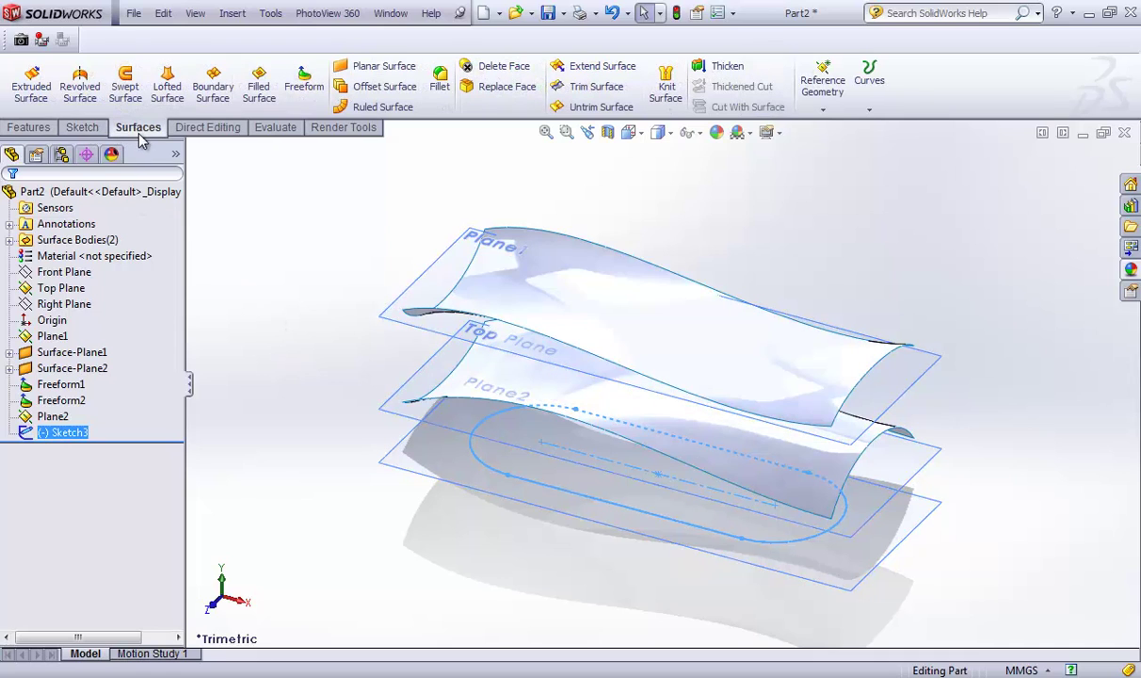
left_click(30, 84)
left_click(86, 248)
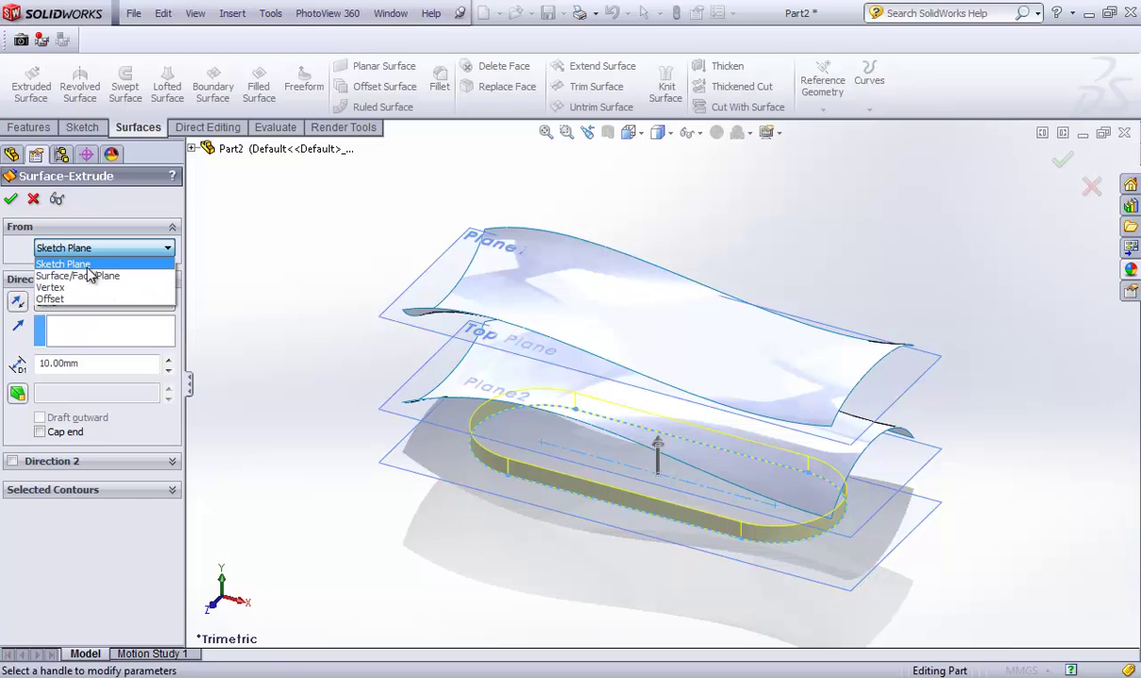
left_click(89, 276)
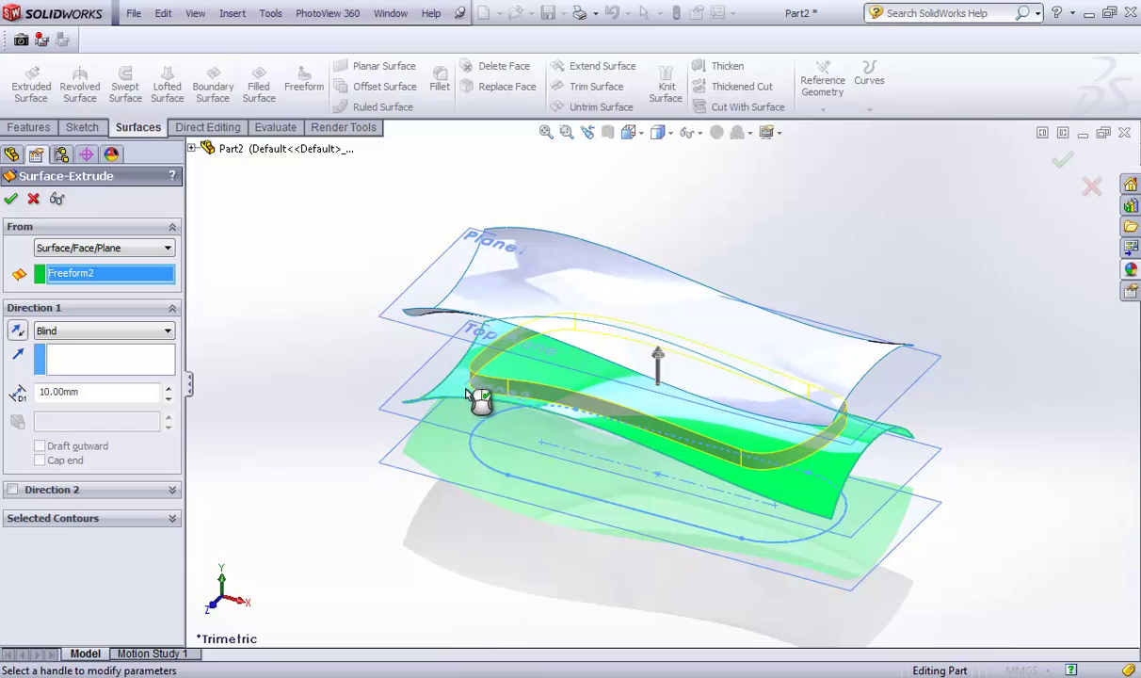
left_click(109, 332)
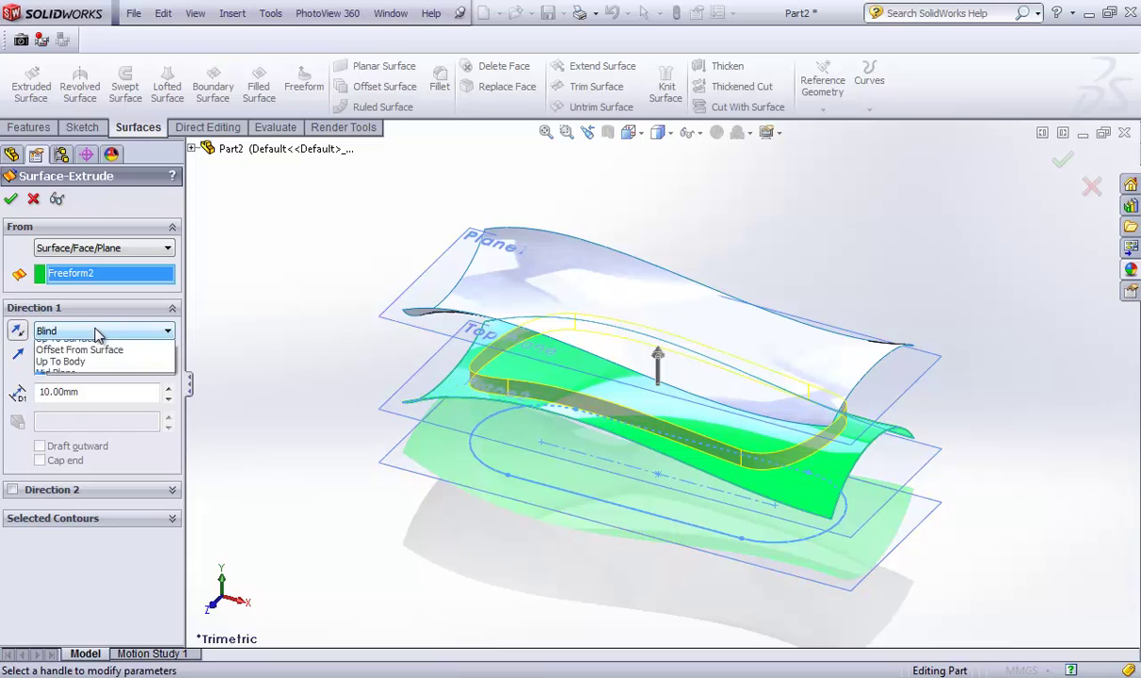
left_click(86, 390)
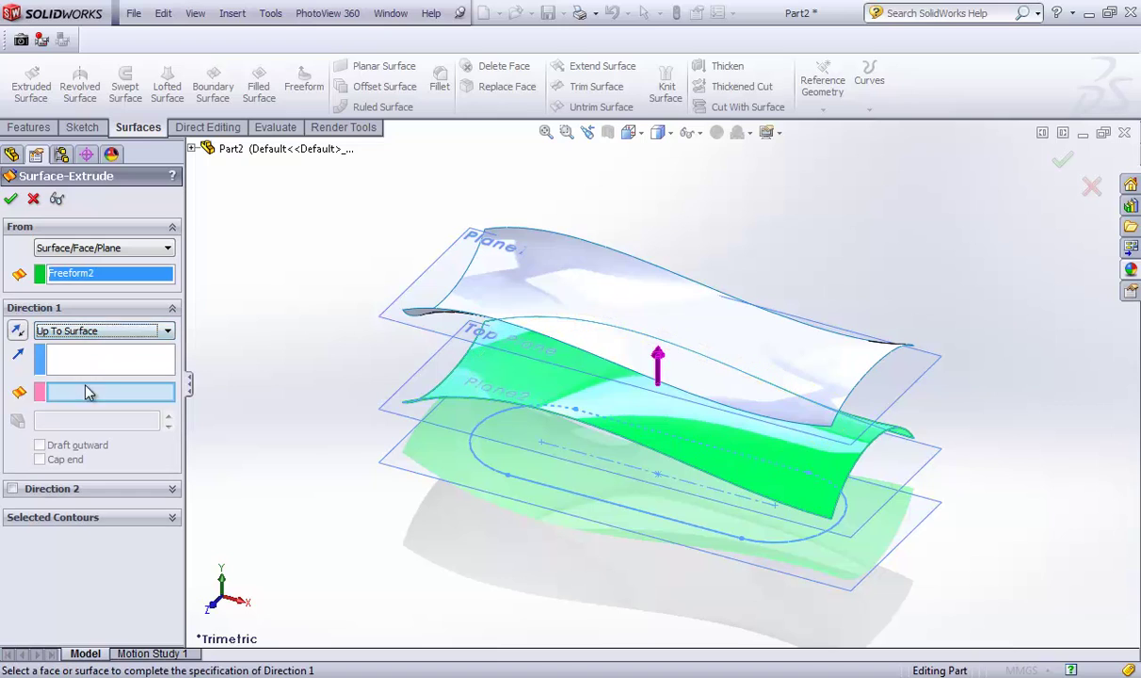
left_click(611, 292)
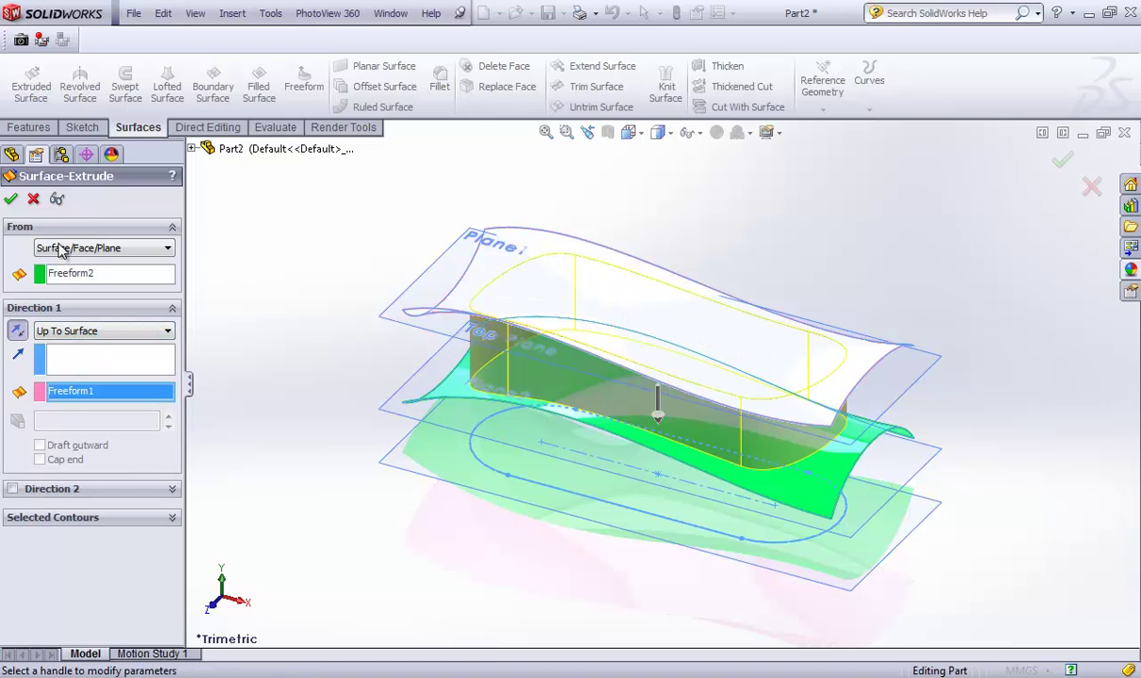
left_click(11, 199)
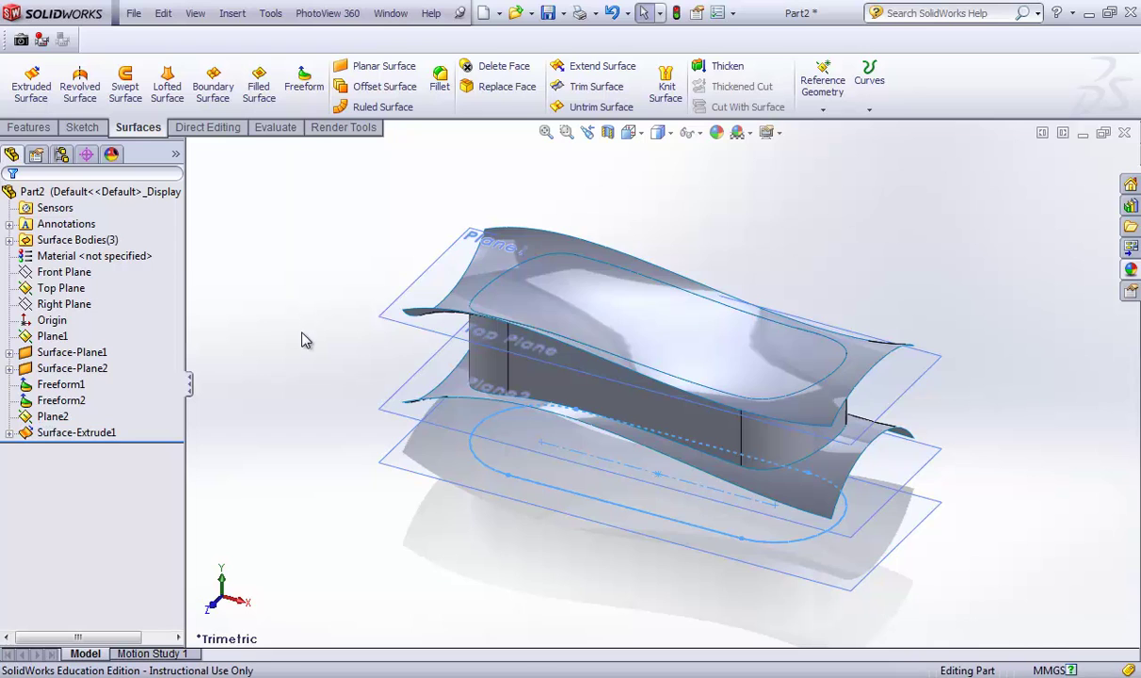
- Expand the part's surface bodies list and examine the extruded wall between the two curved surfaces
mouse_move(306, 339)
middle_mouse_down()
mouse_move(364, 286)
mouse_move(298, 291)
mouse_move(306, 327)
middle_mouse_up()
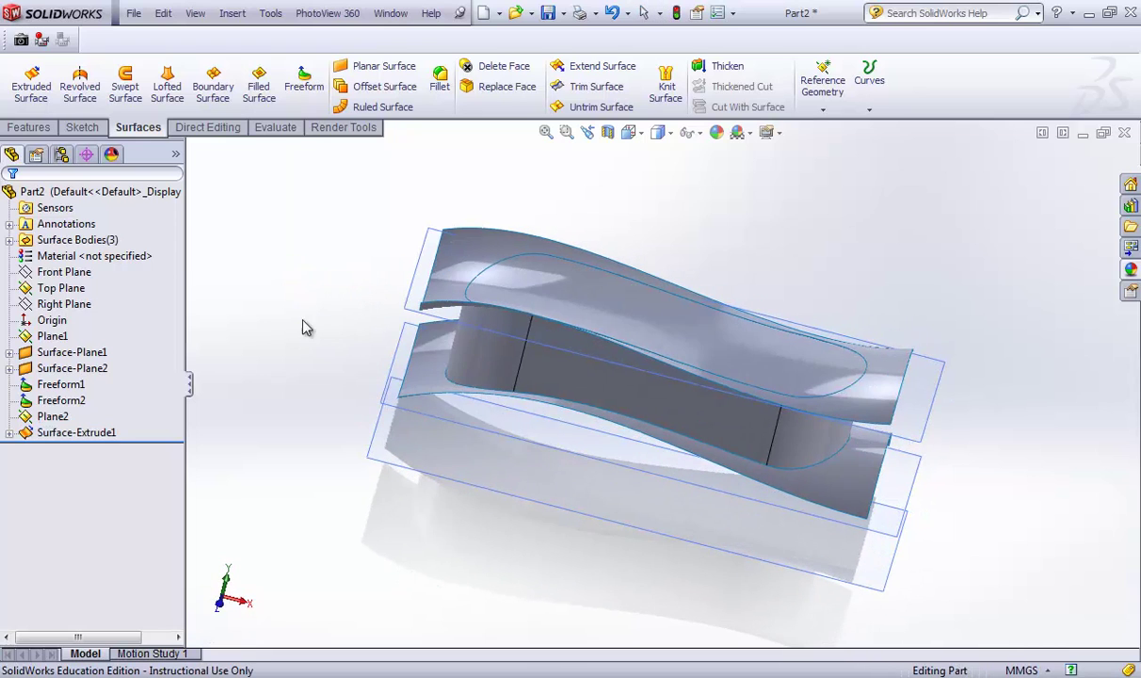
left_click(8, 239)
left_click(77, 258)
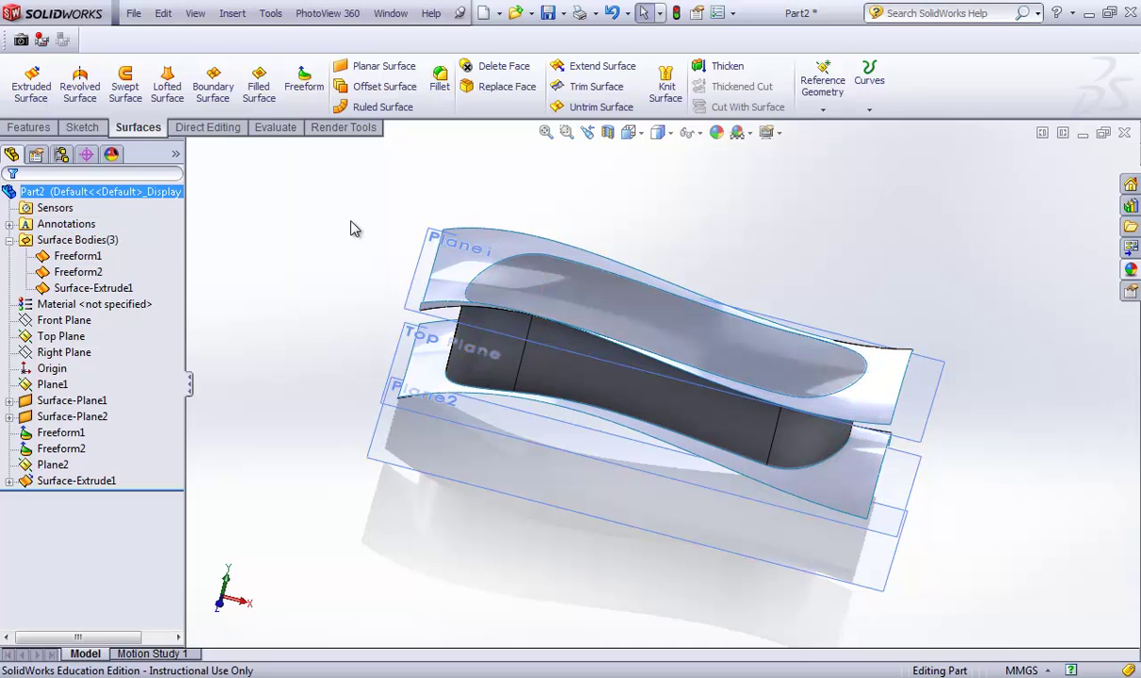
middle_click_drag(324, 336, 296, 324)
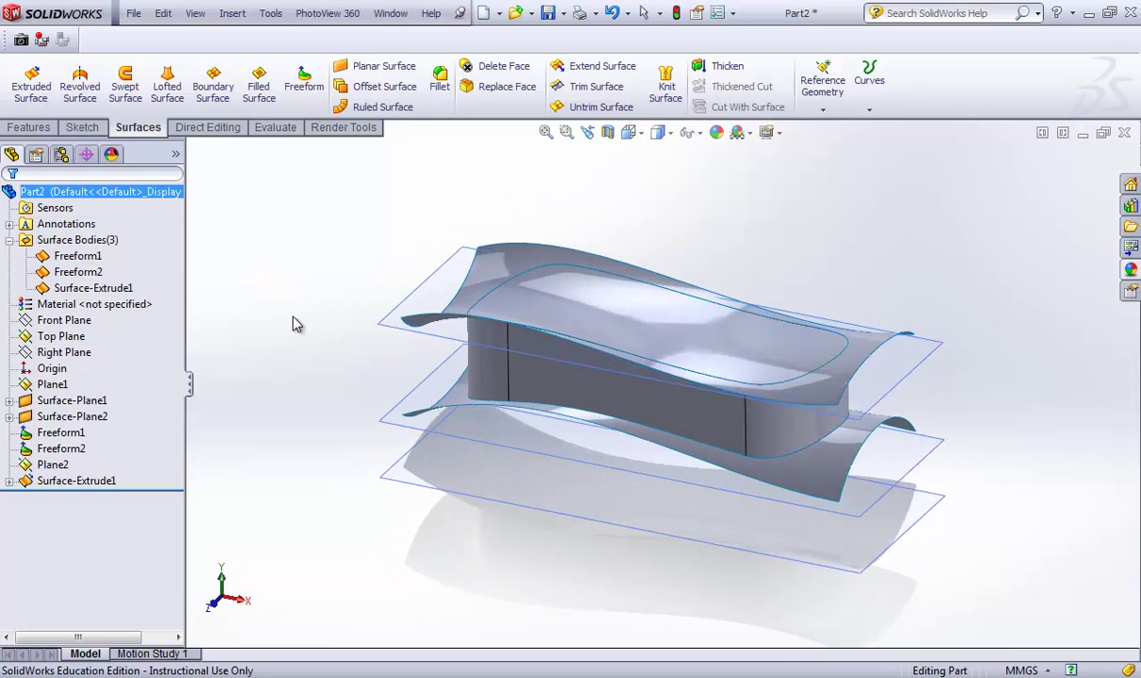
- Mutually trim both freeform surfaces and the extruded surface, removing the portions of the two freeform surfaces outside the slot wall
left_click(583, 85)
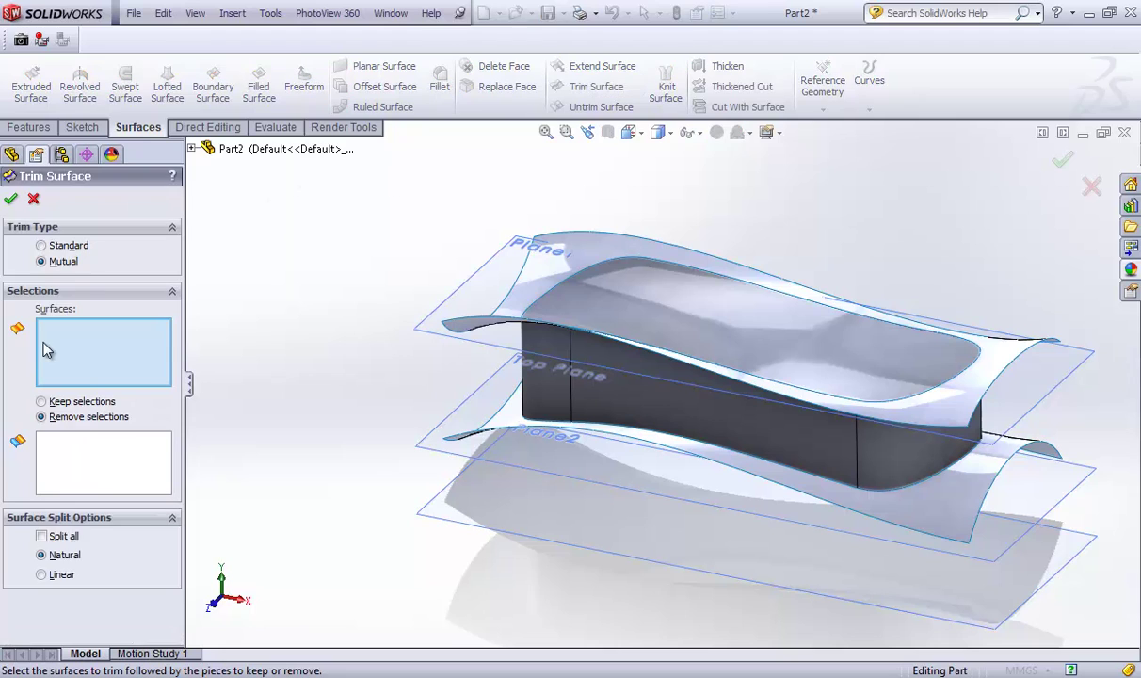
left_click(523, 326)
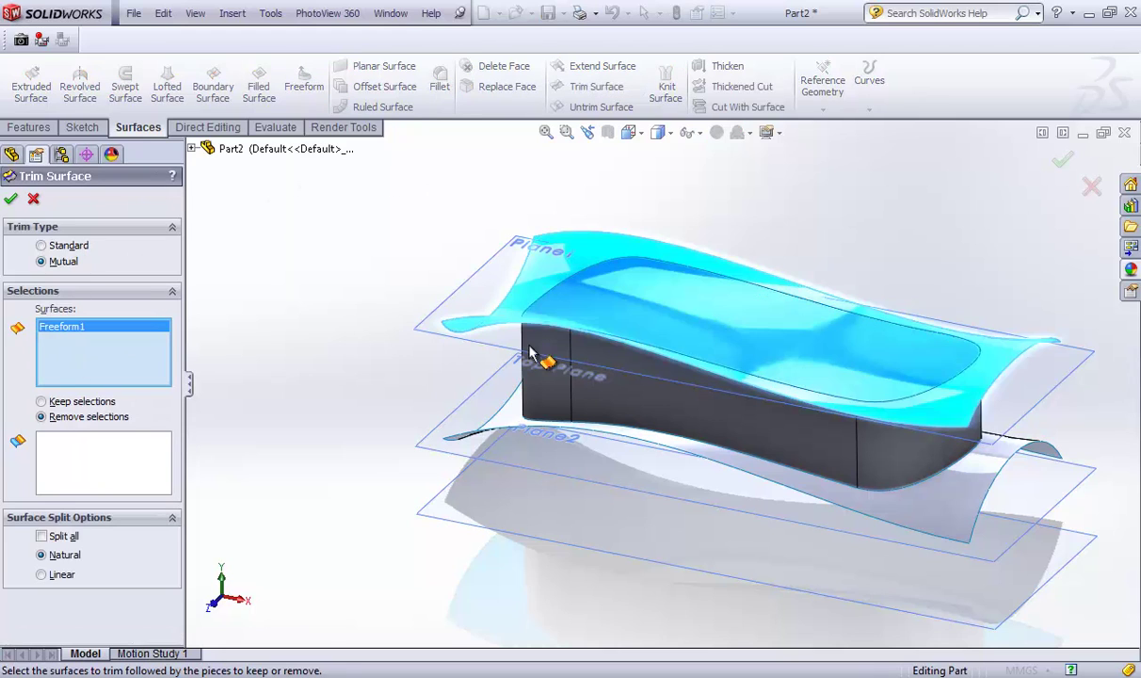
left_click(554, 397)
left_click(504, 425)
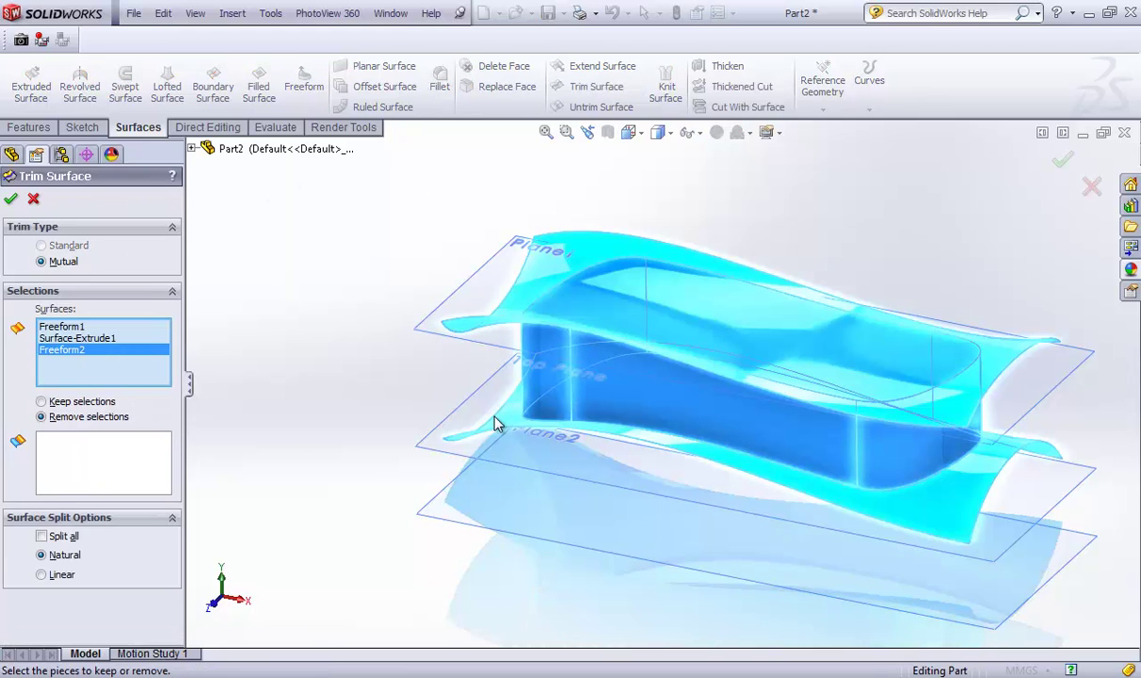
left_click(77, 469)
left_click(475, 325)
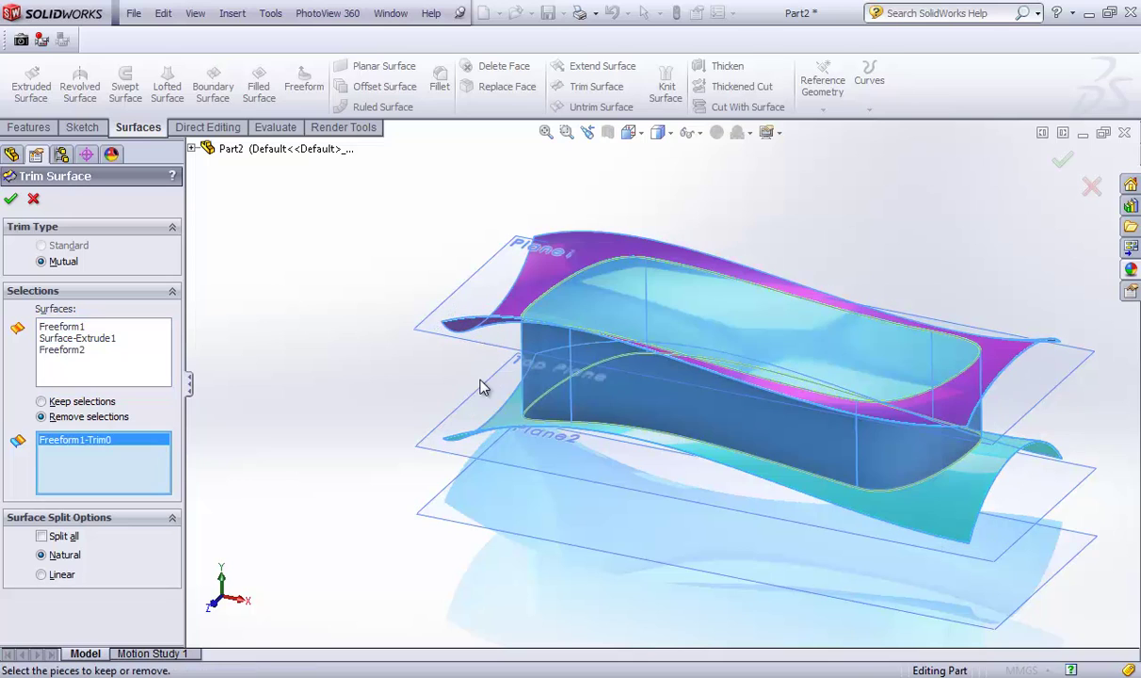
left_click(499, 432)
left_click(11, 201)
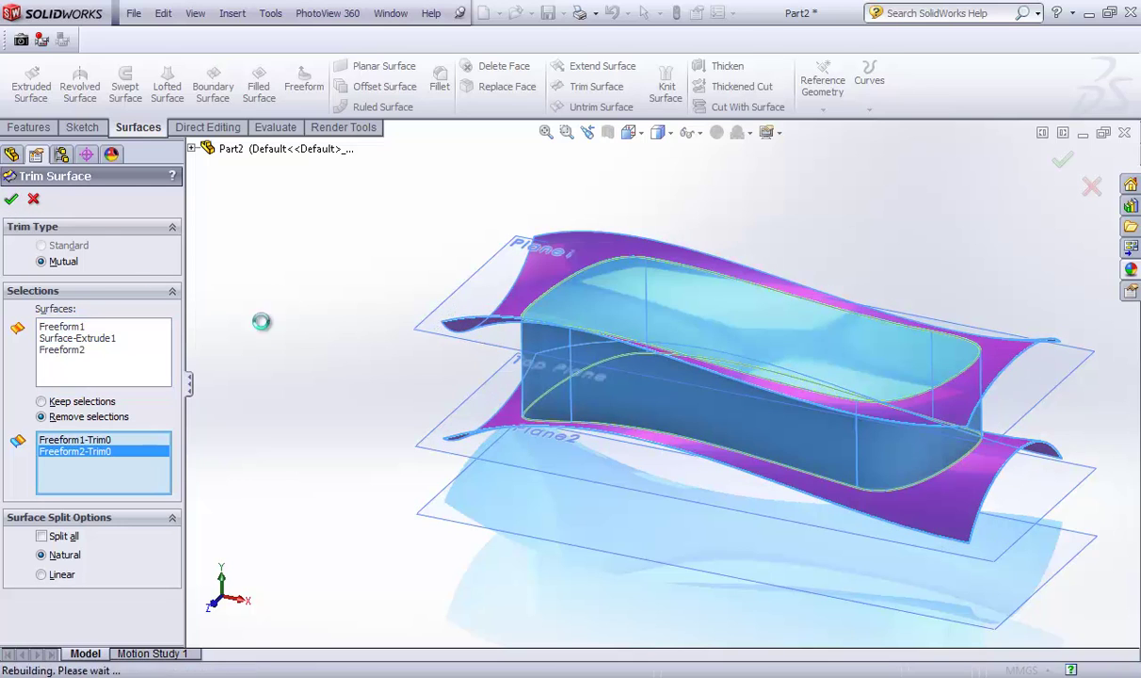
- Examine the trimmed shape from several angles and highlight each of its three surface bodies in turn
middle_click_drag(323, 317, 374, 321)
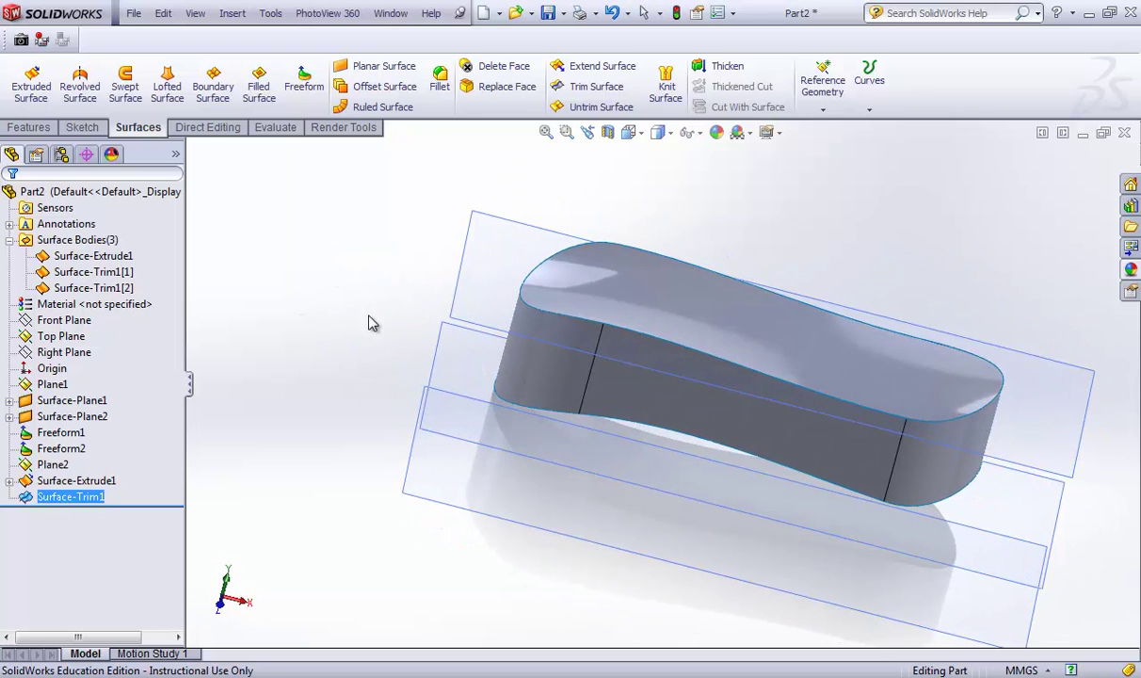
scroll(423, 328, "up", 2)
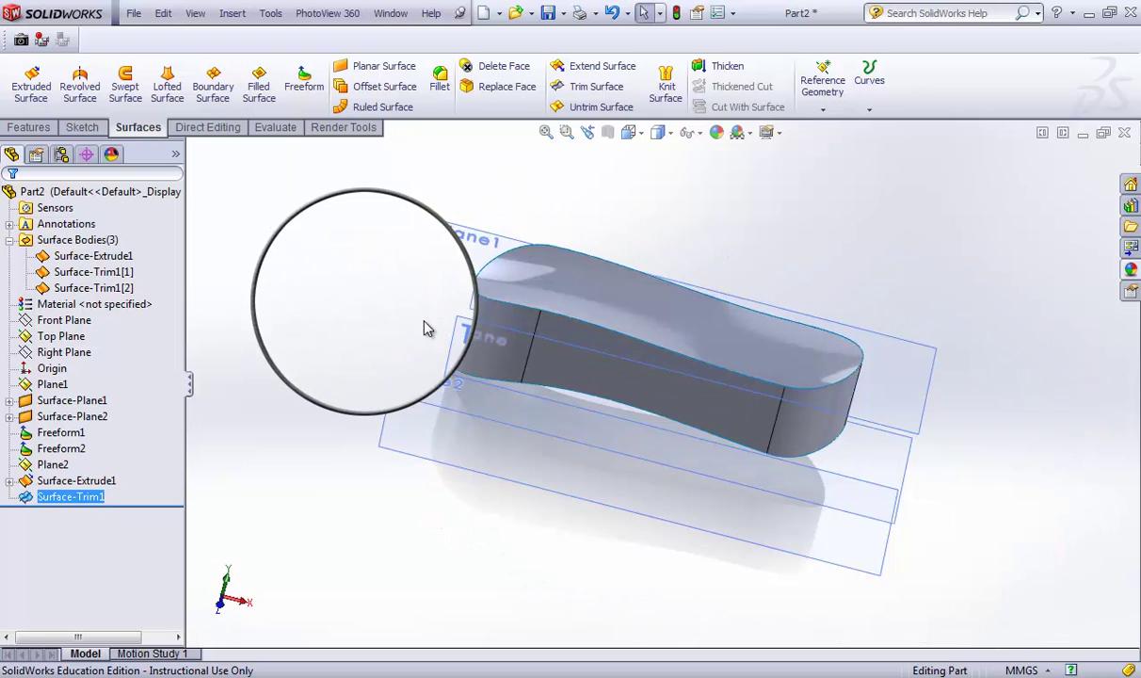
scroll(523, 339, "down", 4)
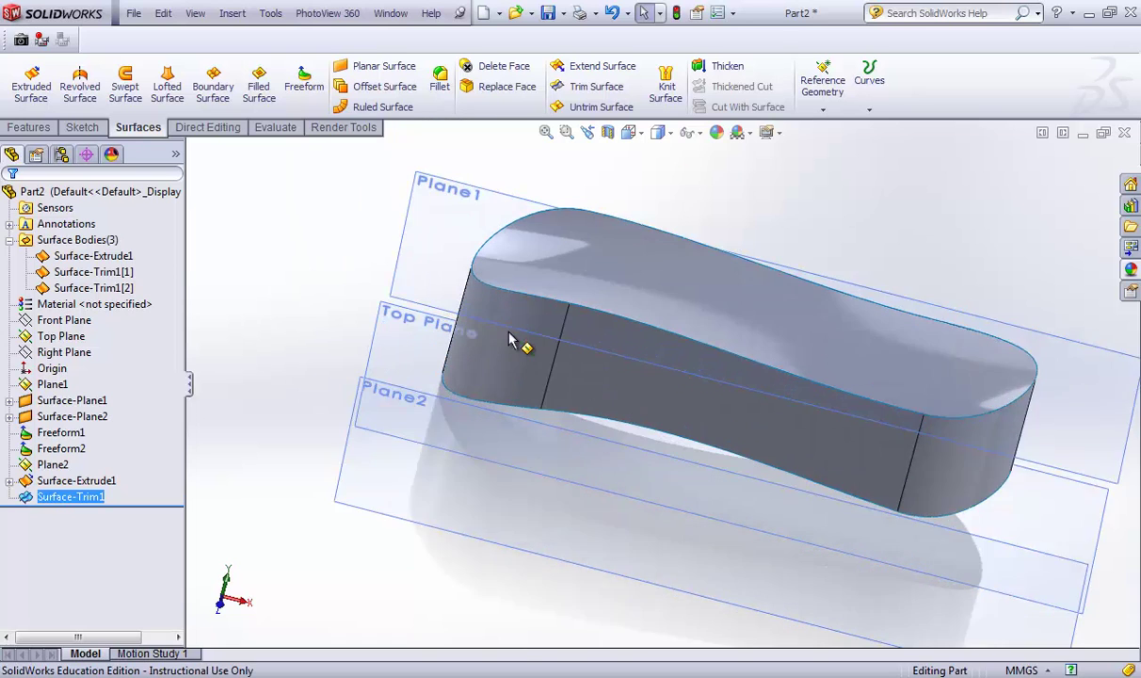
scroll(530, 337, "up", 1)
key("ctrl+7")
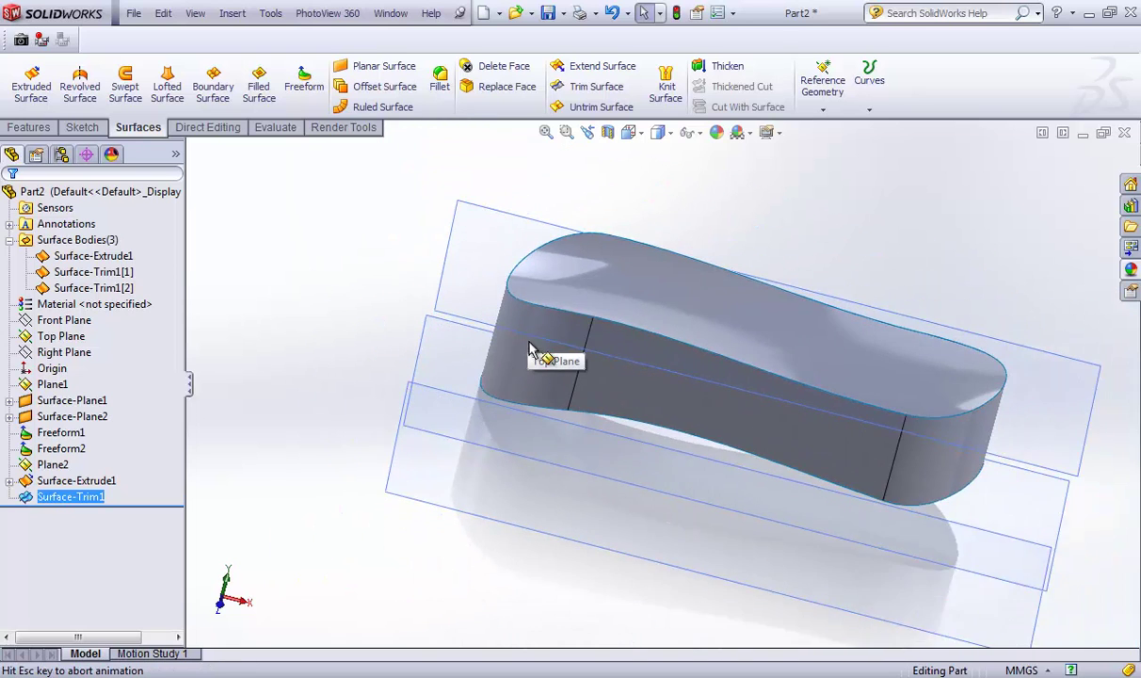
middle_click_drag(545, 377, 554, 326)
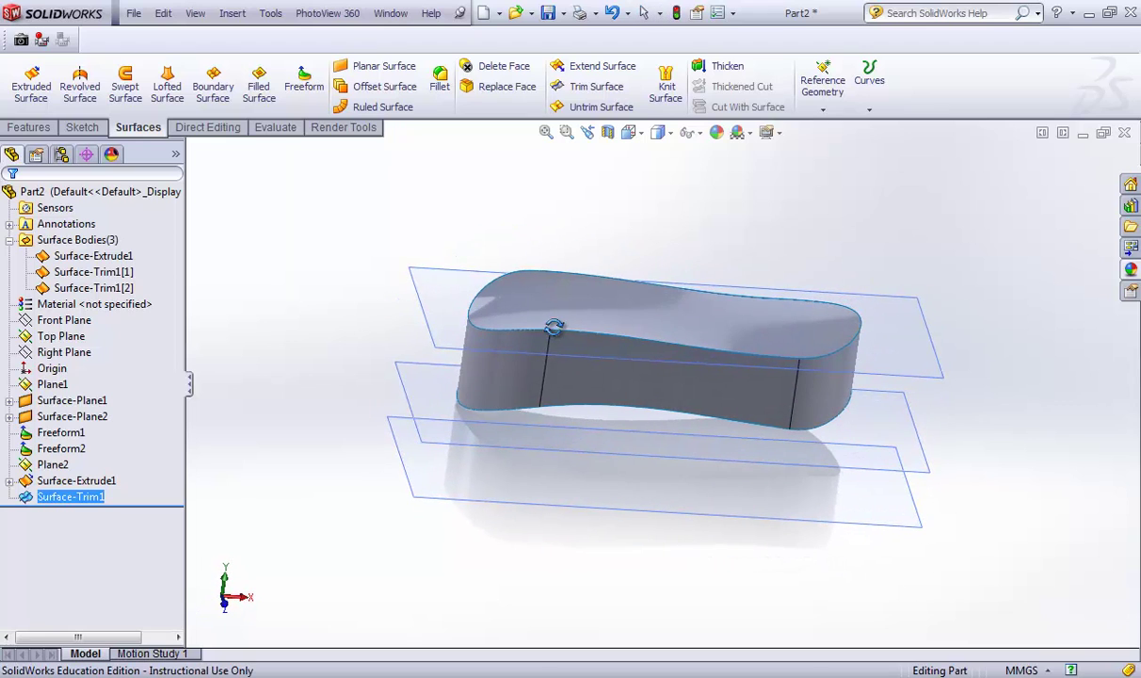
left_click(84, 258)
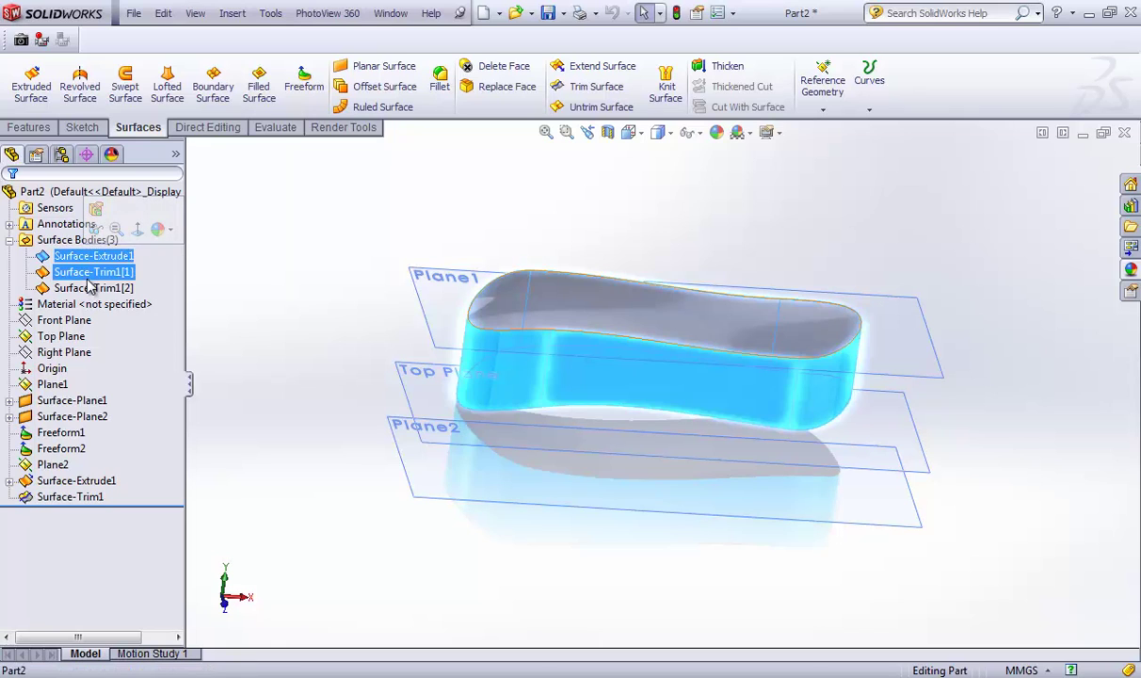
left_click(85, 271)
left_click(90, 288)
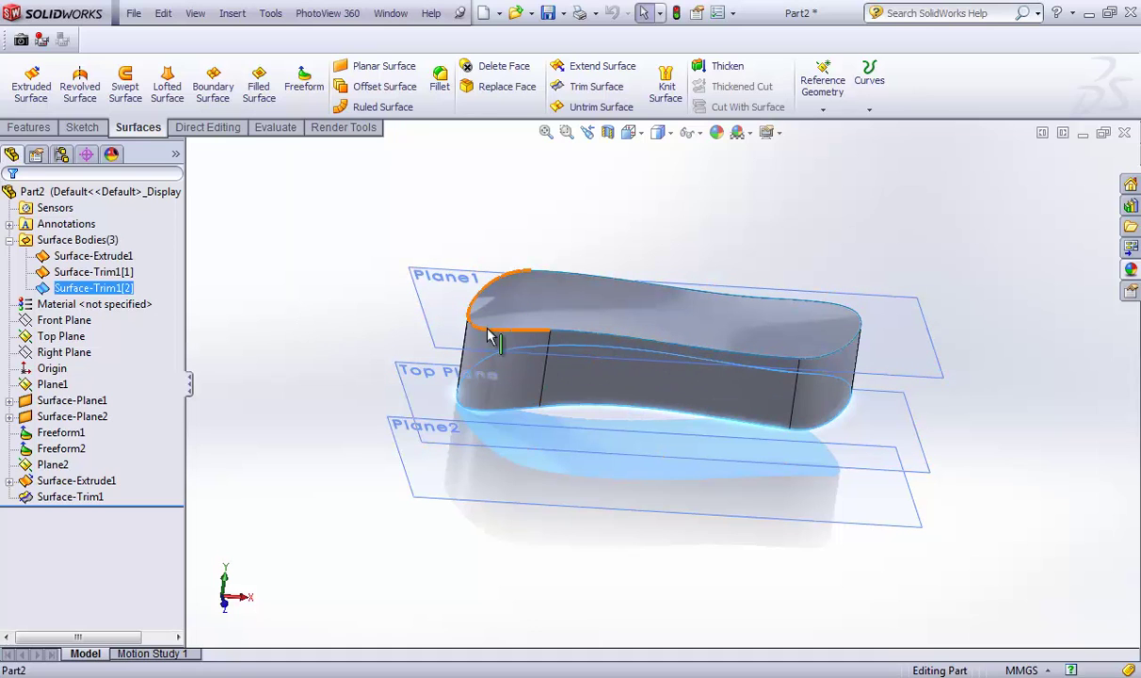
left_click(291, 334)
mouse_move(310, 346)
middle_mouse_down()
mouse_move(271, 274)
mouse_move(326, 346)
mouse_move(275, 317)
mouse_move(318, 347)
mouse_move(297, 318)
mouse_move(298, 327)
middle_mouse_up()
- Insert the upper trimmed surface body into a new part, saving the source part as parent1
left_click(94, 257)
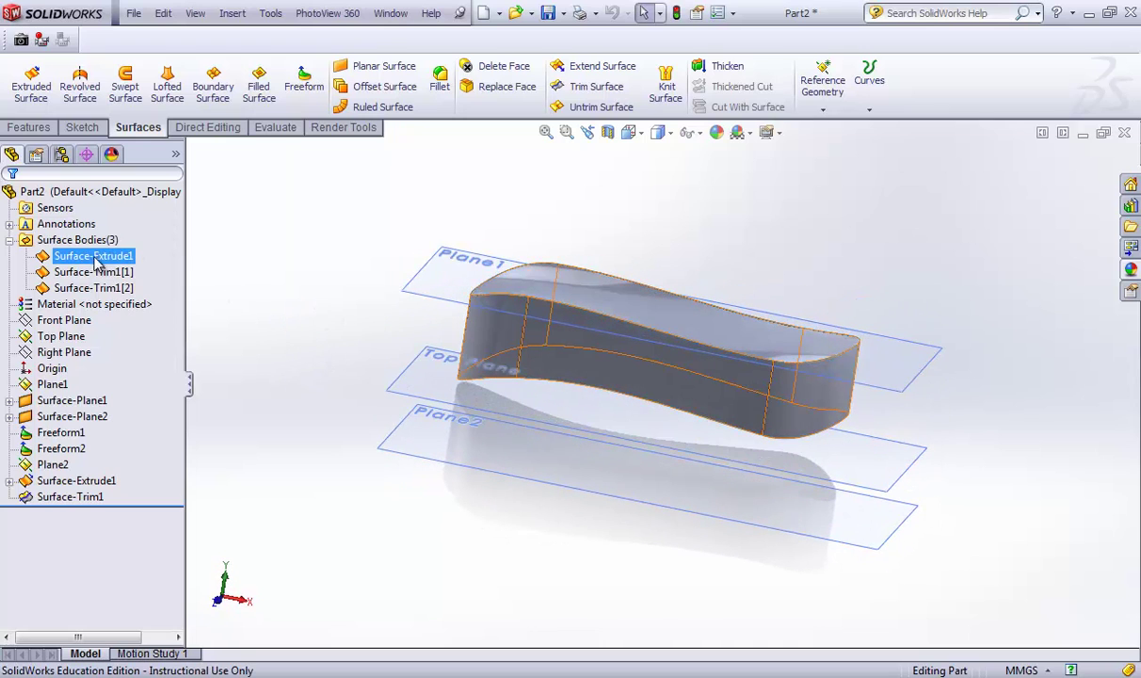
right_click(96, 261)
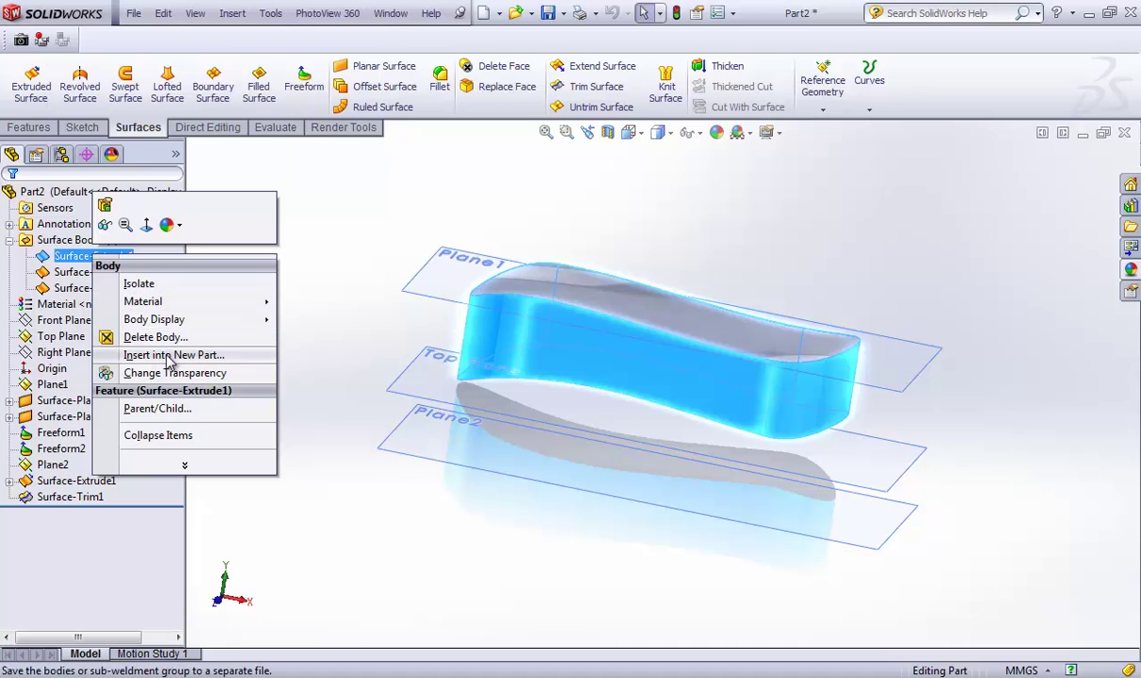
left_click(66, 272)
left_click(75, 289, "ctrl")
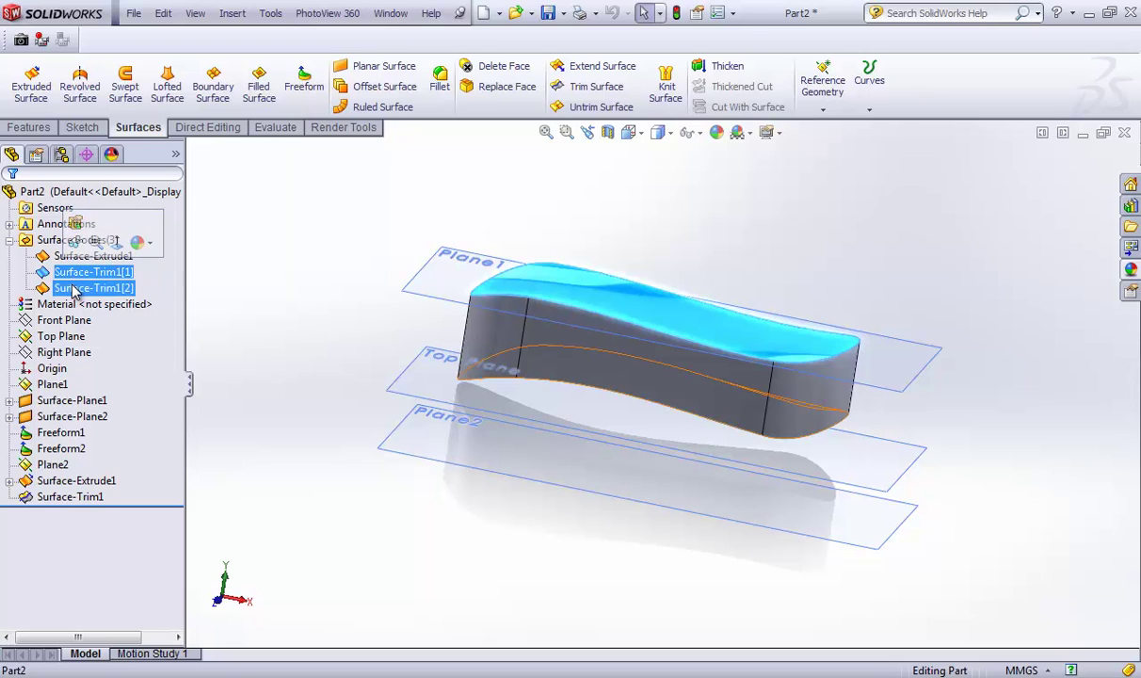
left_click(76, 273)
right_click(75, 274)
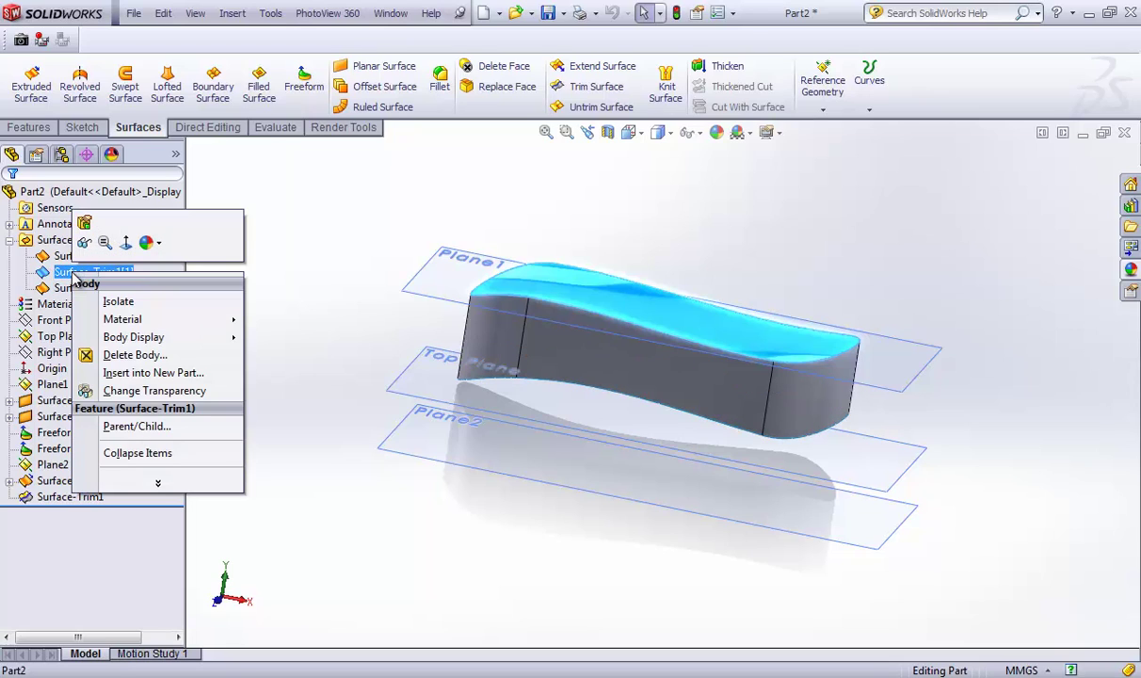
left_click(139, 373)
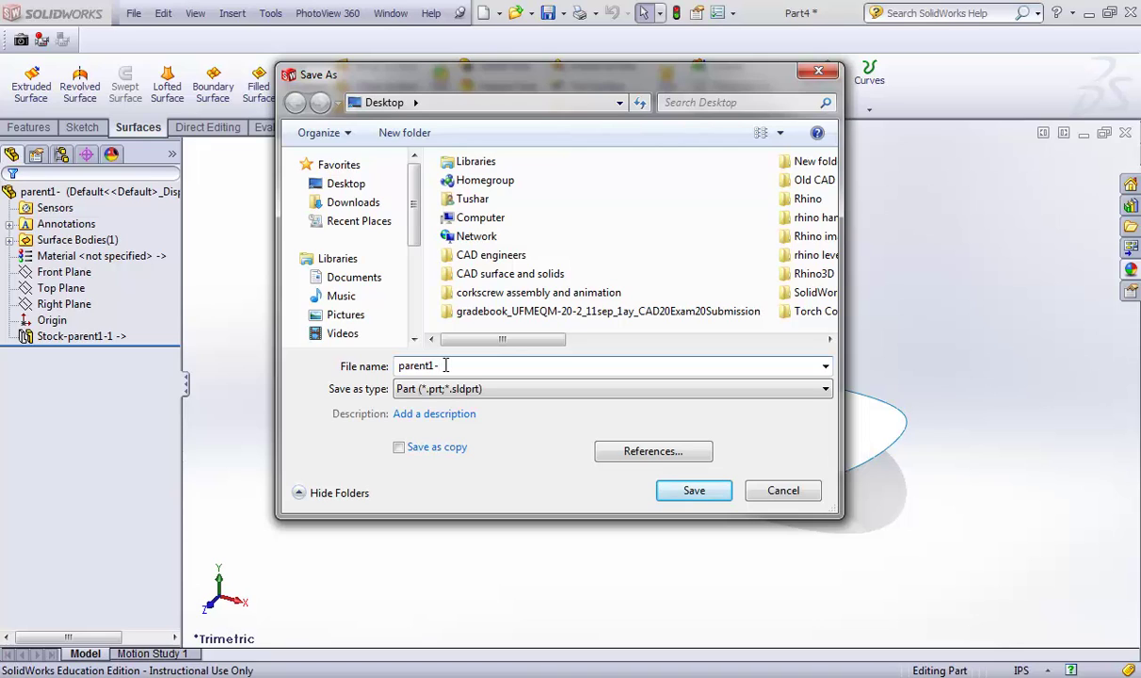
- Save the new part on the Desktop as child1.SLDPRT, replacing the existing file
left_click_drag(438, 365, 331, 377)
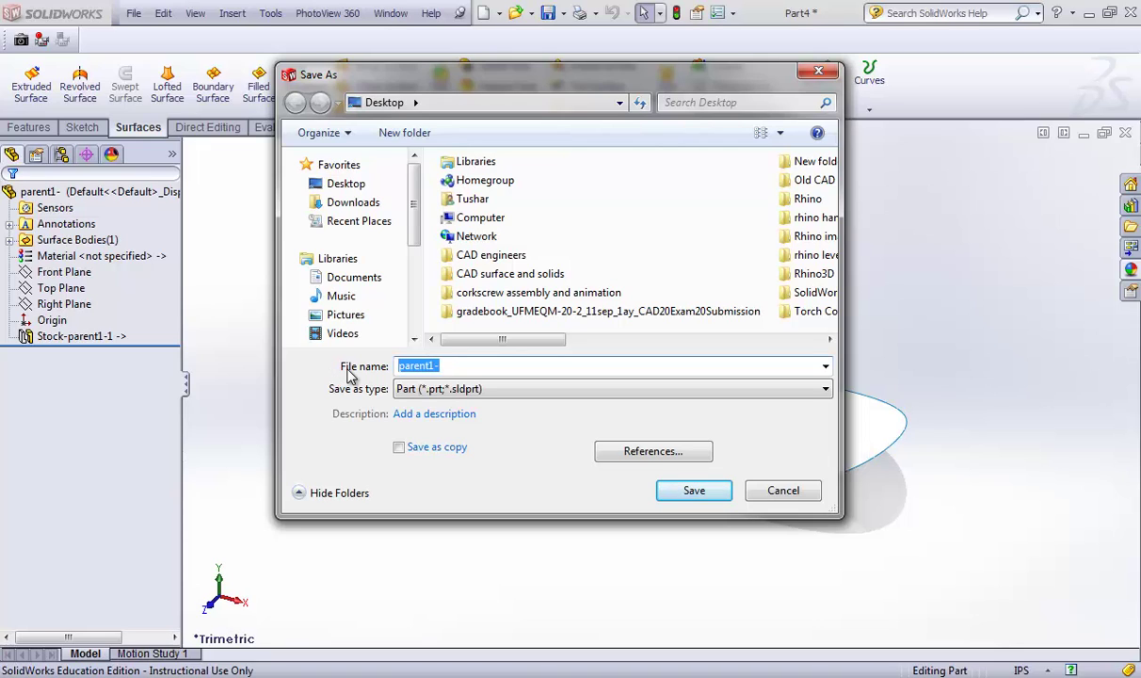
type("Child1")
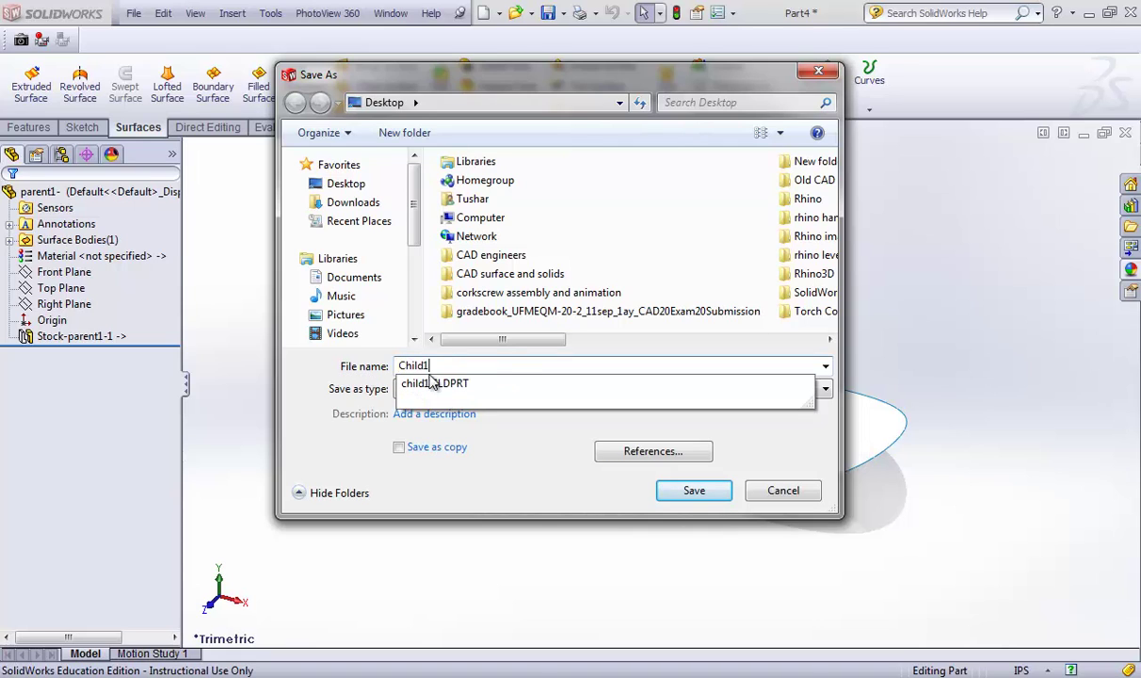
key("Return")
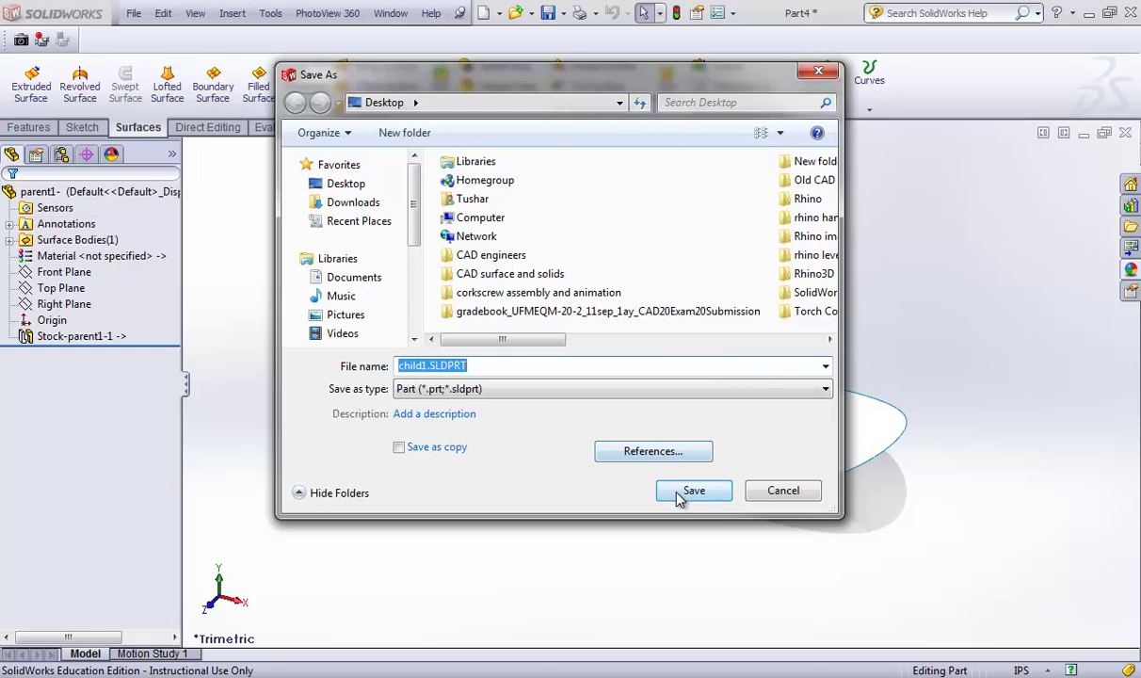
left_click(679, 491)
left_click(624, 356)
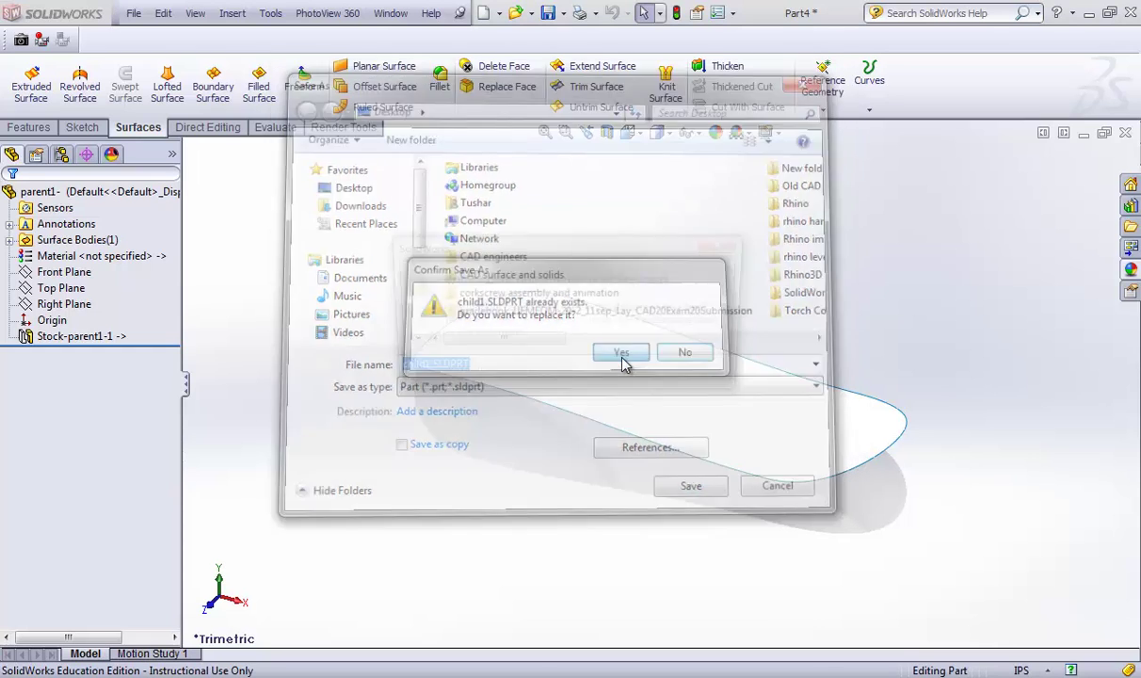
left_click(640, 381)
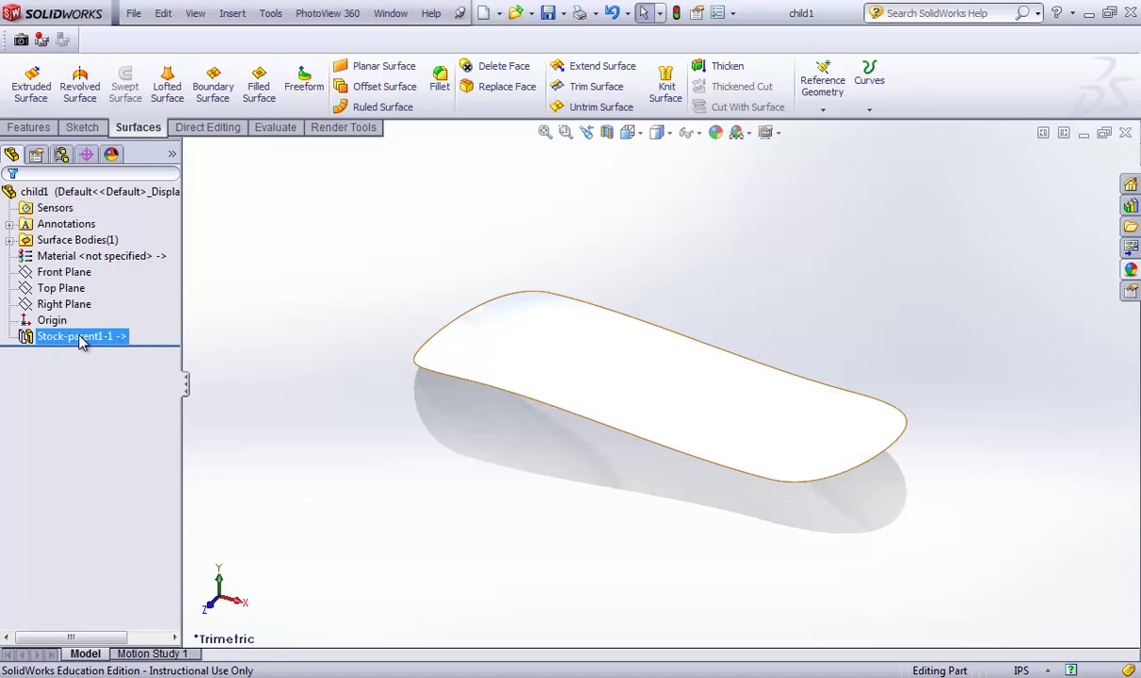
- Check the derived surface in child1, switch back to the parent1 part and select the lower surface's Freeform feature
middle_click_drag(425, 436, 441, 395)
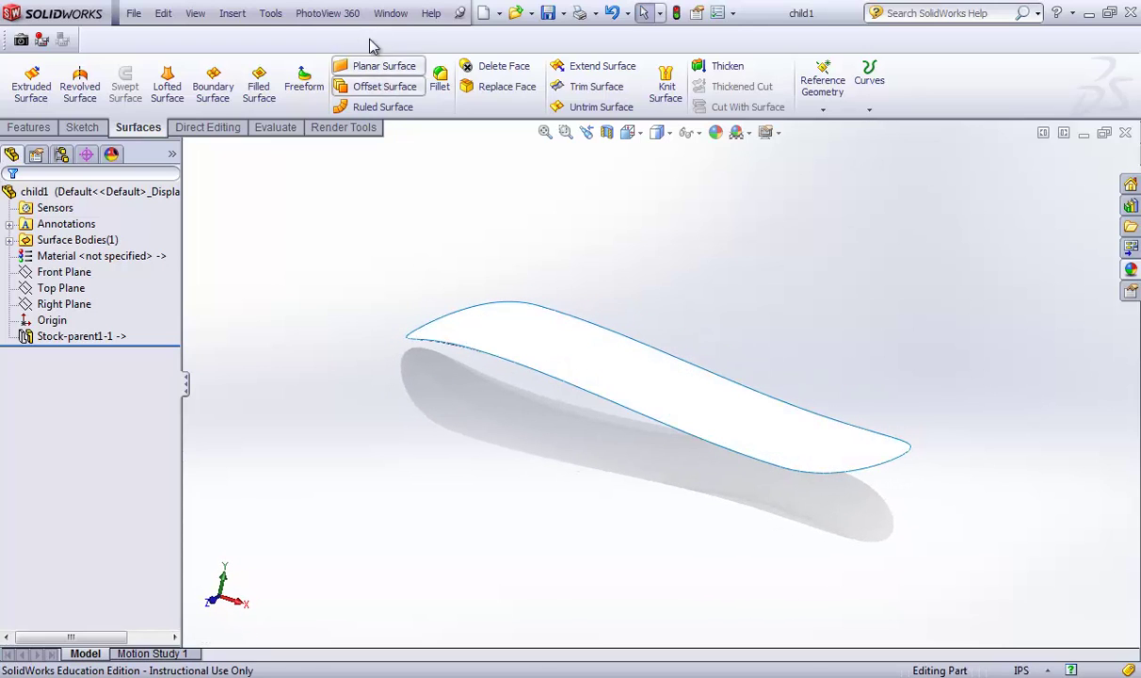
left_click(389, 13)
left_click(426, 171)
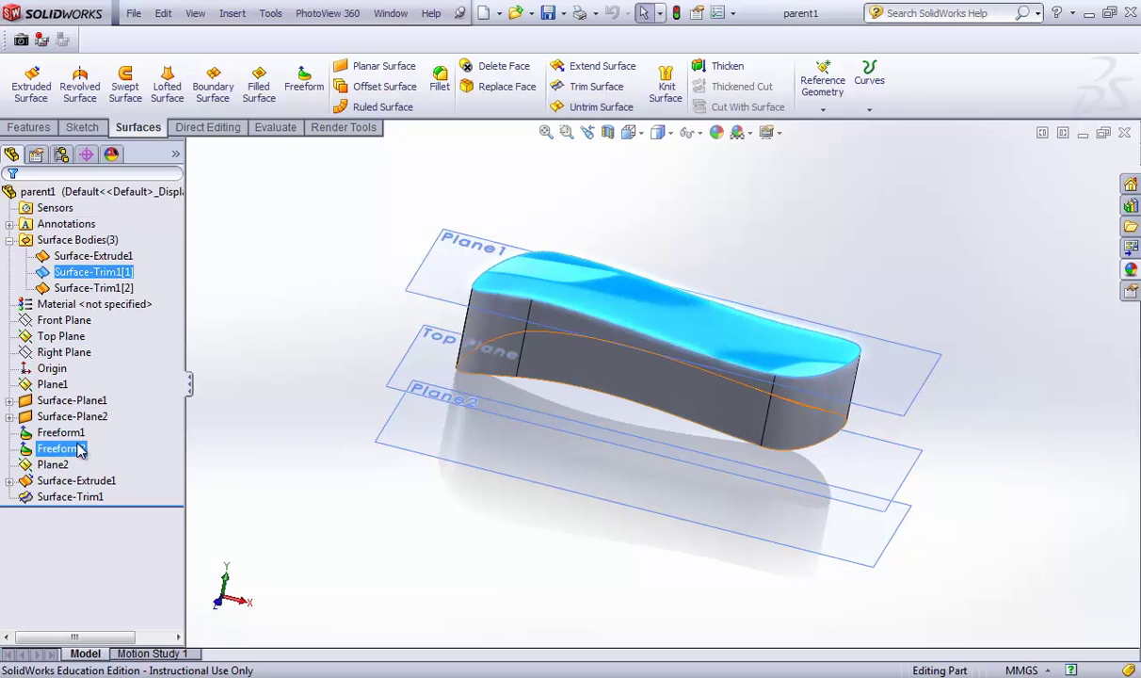
left_click(81, 449)
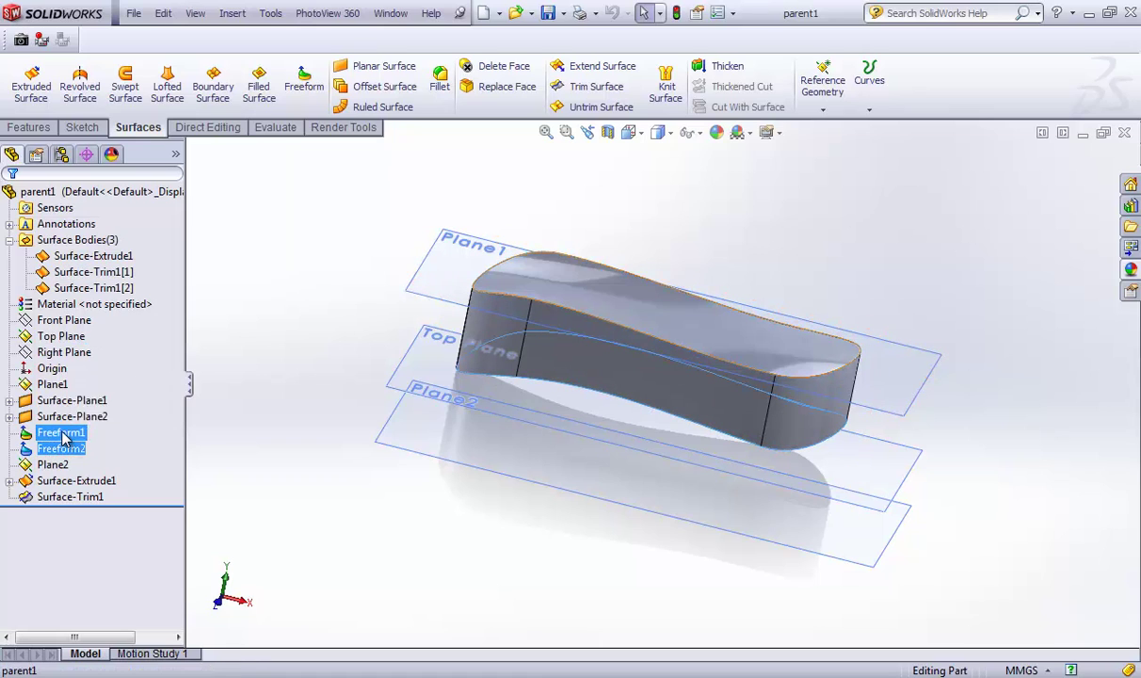
- Edit the upper Freeform surface by pulling the tangent handle at its front edge's left end upward, and save the parent1 part
left_click(83, 390)
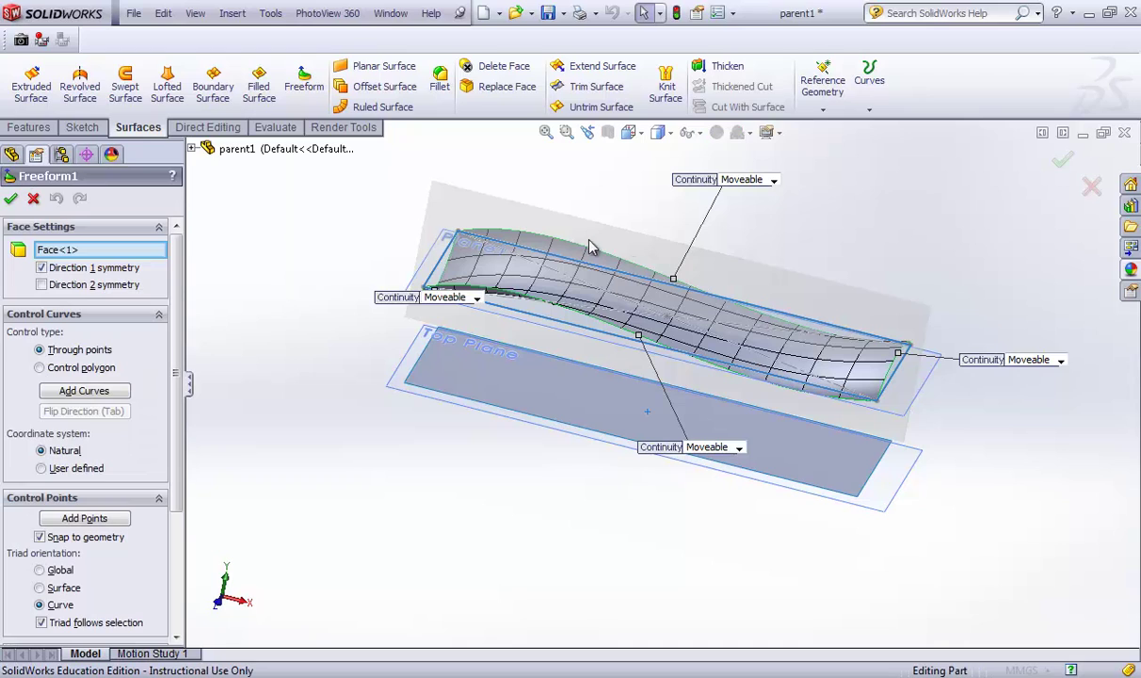
left_click(659, 345)
left_click_drag(559, 286, 553, 195)
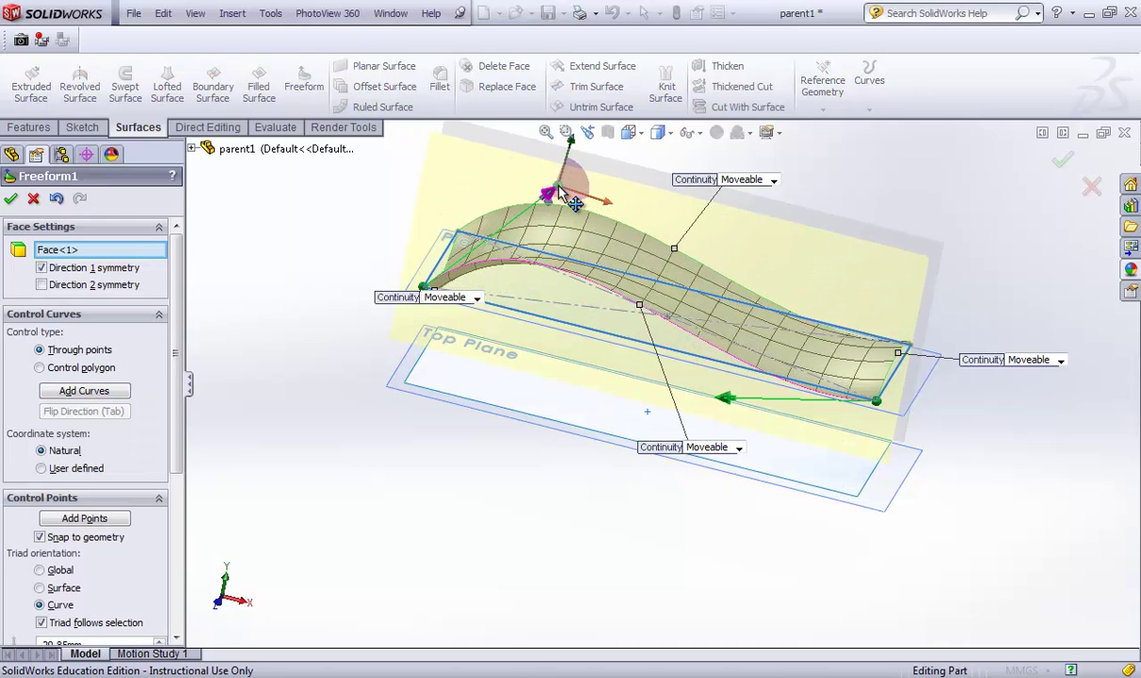
left_click(11, 202)
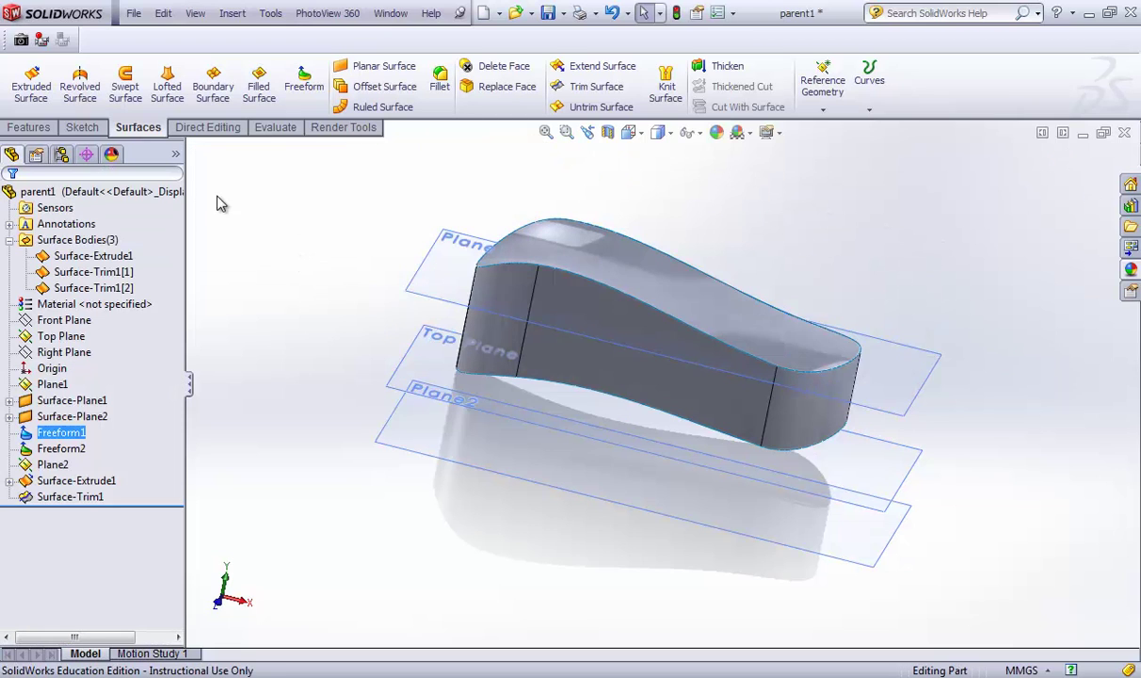
left_click(138, 14)
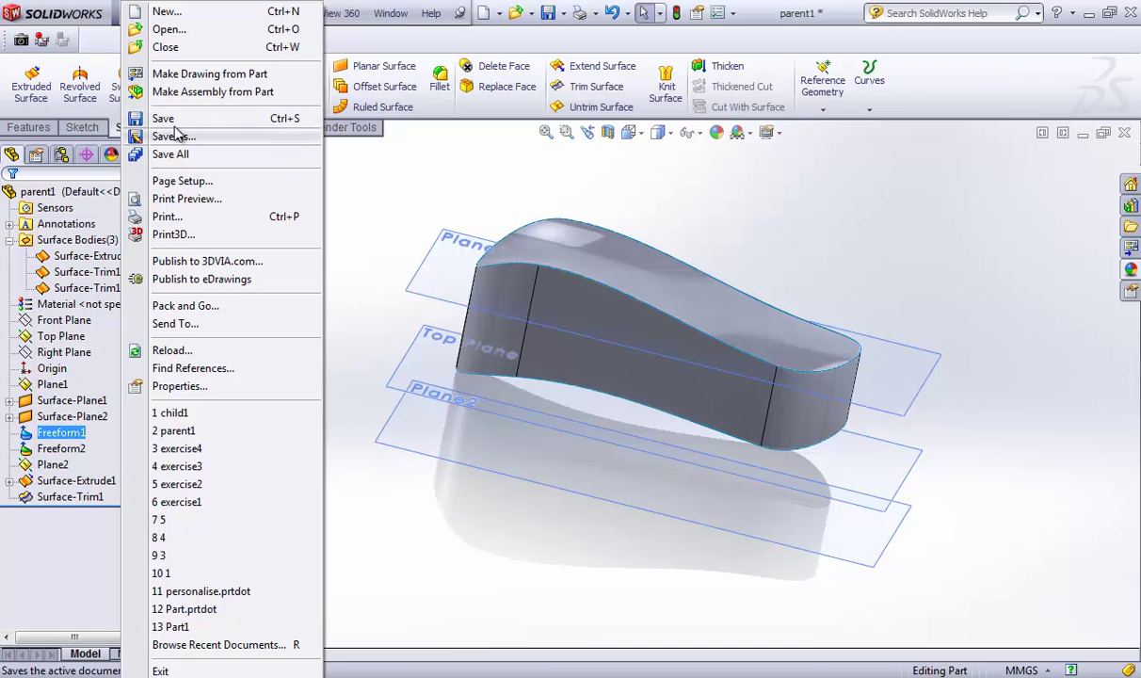
left_click(158, 119)
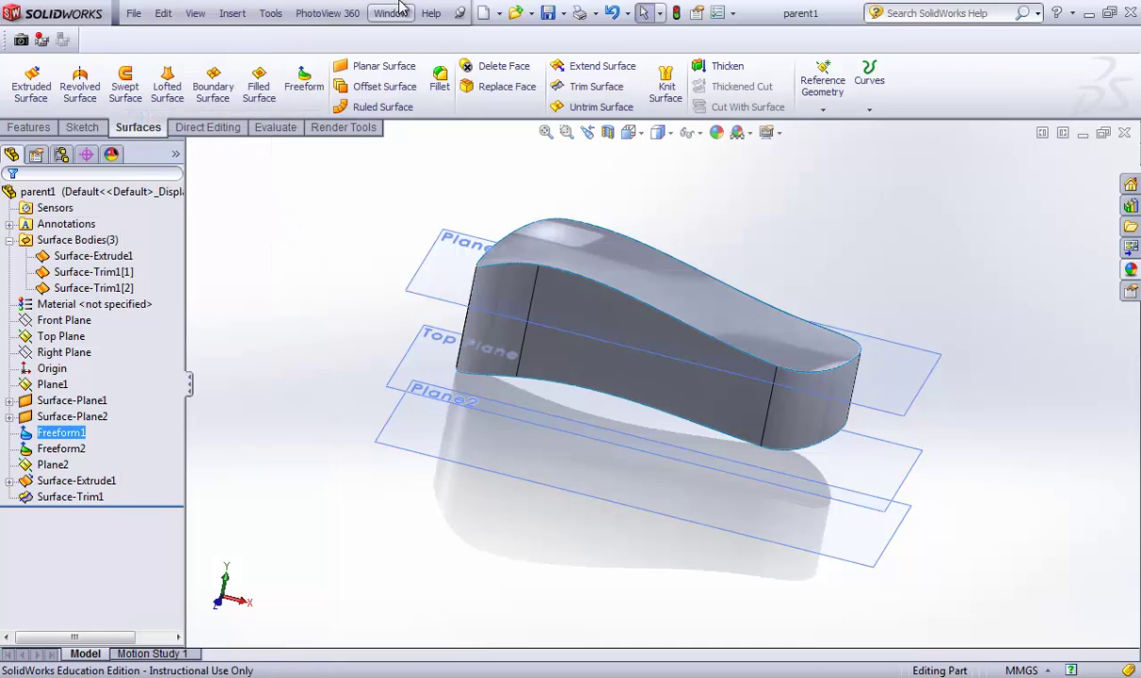
- Switch to child1 to check the linked surface's shape and return to the parent1 part
left_click(398, 13)
left_click(417, 190)
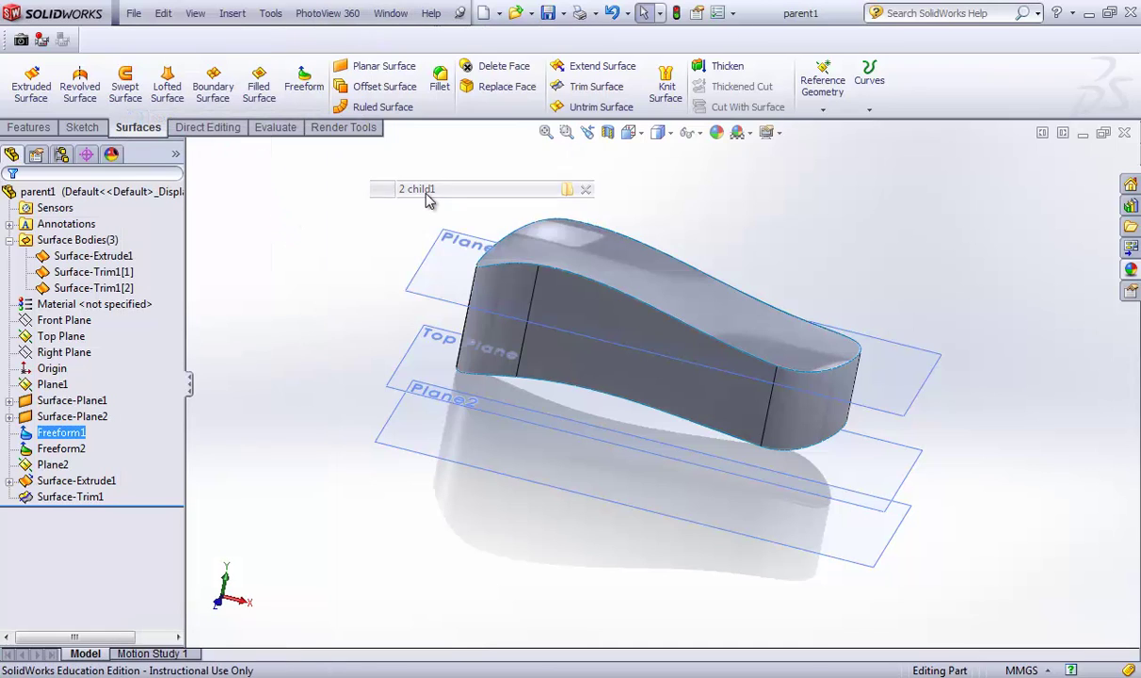
mouse_move(535, 390)
middle_mouse_down()
mouse_move(413, 400)
mouse_move(433, 332)
mouse_move(341, 331)
mouse_move(397, 298)
mouse_move(445, 362)
mouse_move(472, 323)
mouse_move(471, 374)
mouse_move(393, 350)
mouse_move(422, 358)
mouse_move(421, 330)
mouse_move(410, 375)
mouse_move(441, 354)
mouse_move(469, 428)
mouse_move(433, 369)
mouse_move(398, 354)
mouse_move(436, 362)
mouse_move(418, 392)
mouse_move(446, 354)
mouse_move(443, 308)
mouse_move(490, 361)
mouse_move(487, 343)
mouse_move(402, 364)
mouse_move(413, 398)
mouse_move(397, 407)
mouse_move(419, 420)
middle_mouse_up()
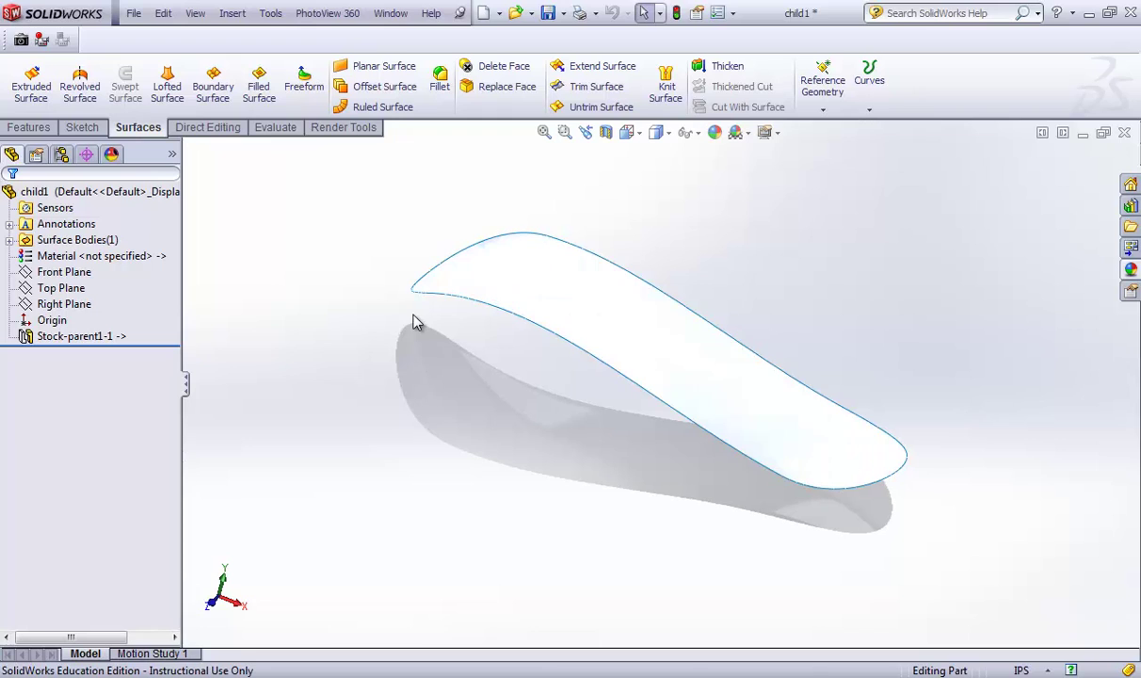
left_click(389, 13)
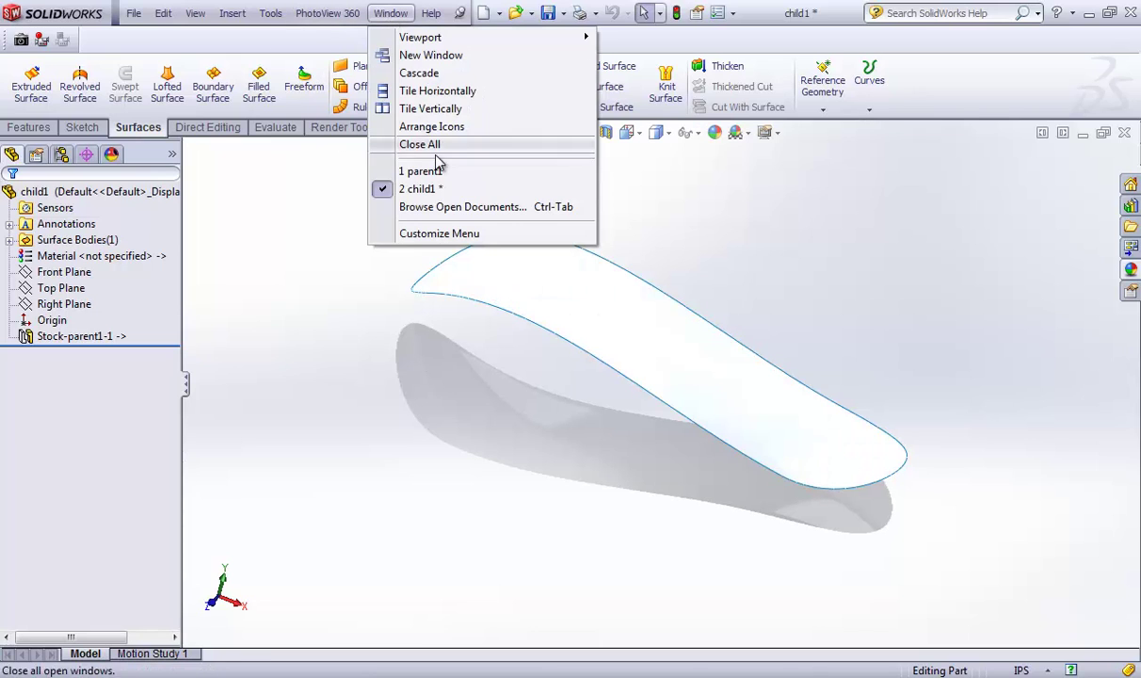
left_click(425, 171)
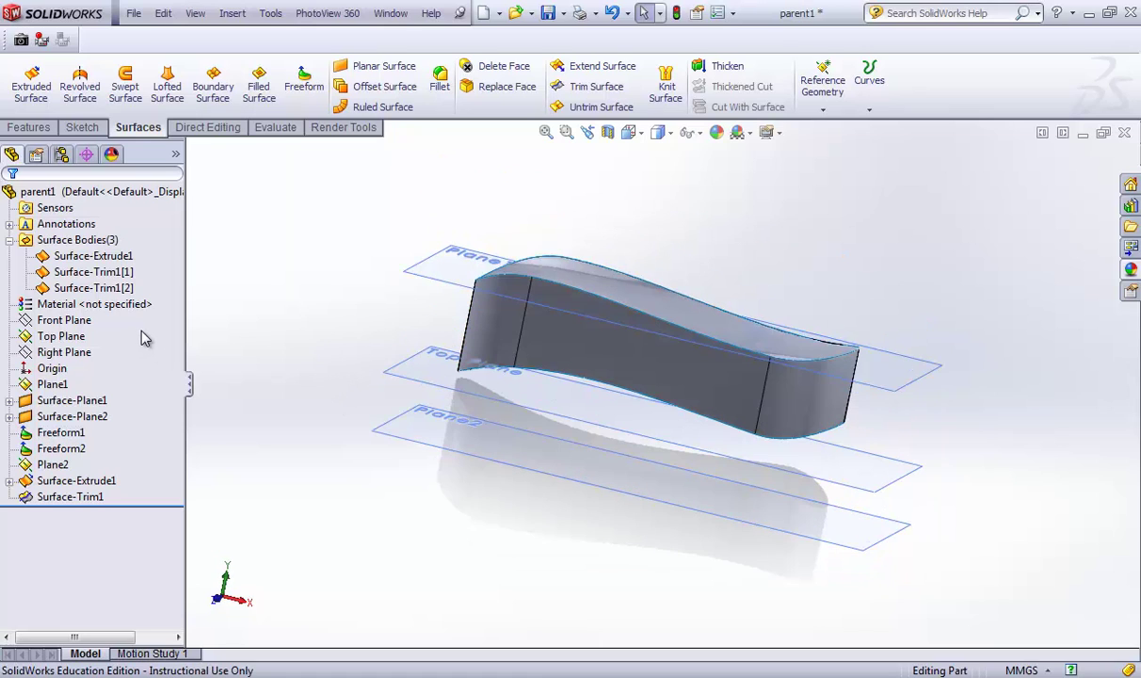
- Add a 10 mm face fillet with constant width between the side wall and the upper trimmed surface
left_click(440, 82)
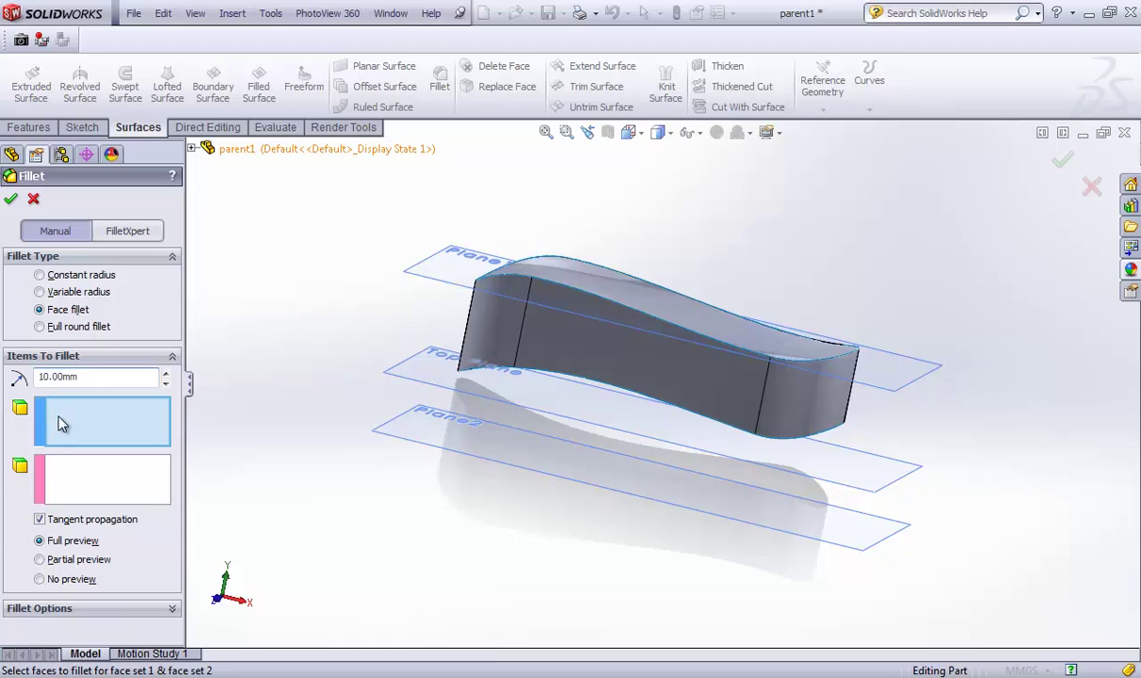
left_click(607, 350)
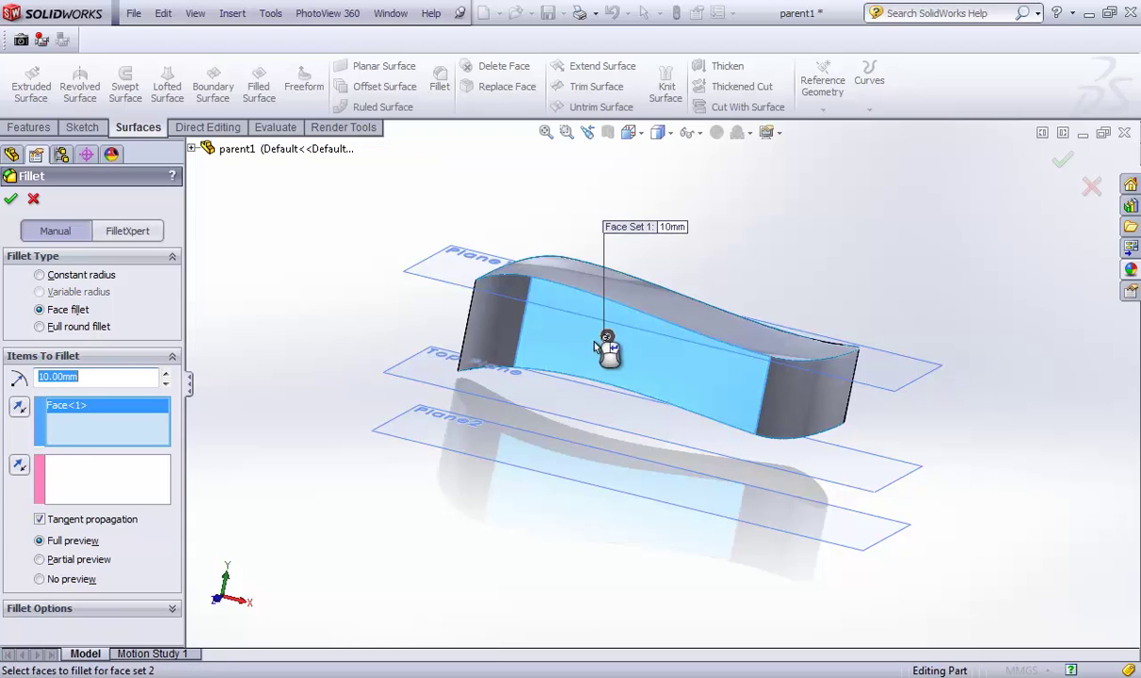
left_click(75, 483)
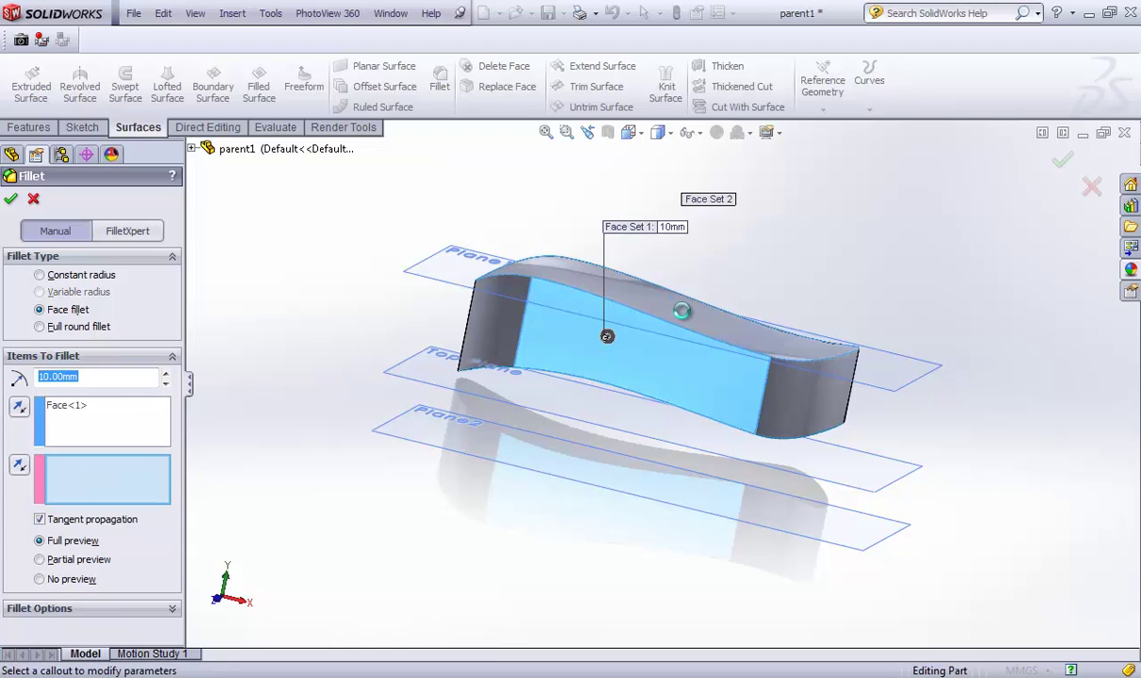
left_click(682, 316)
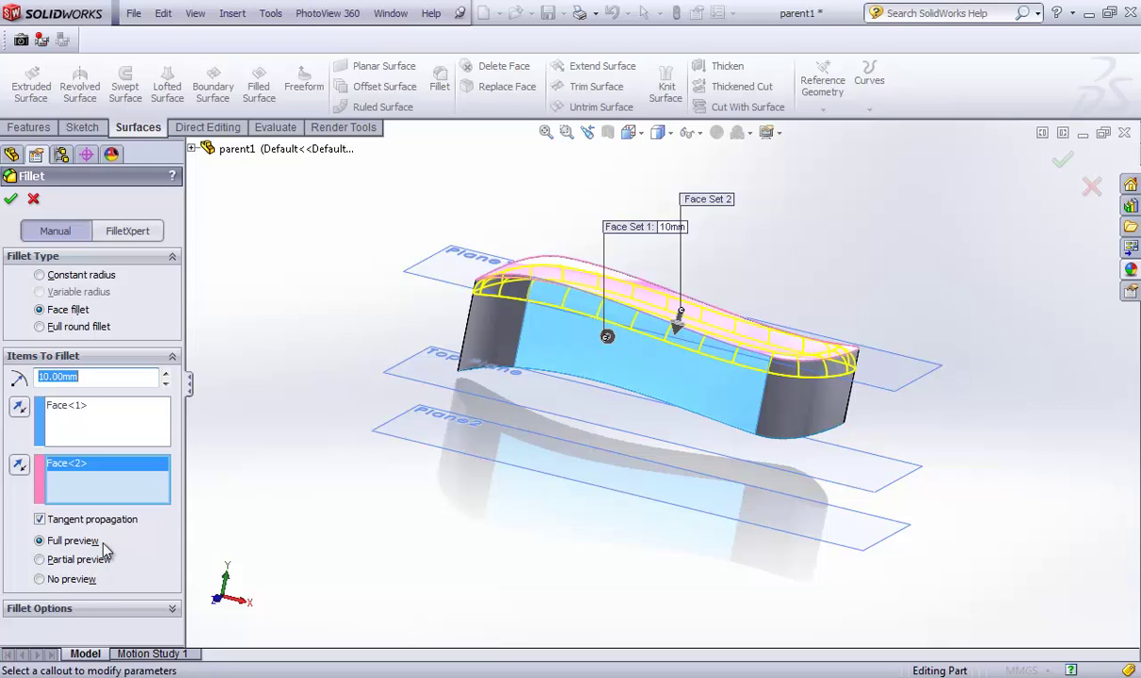
left_click(94, 608)
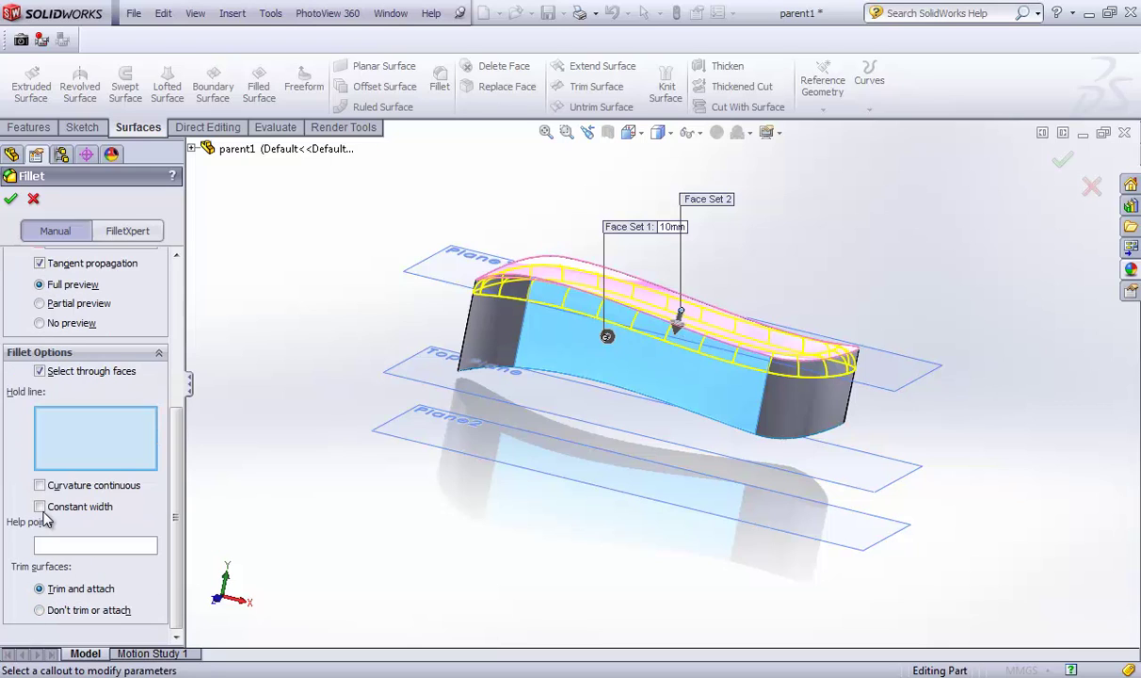
left_click(40, 506)
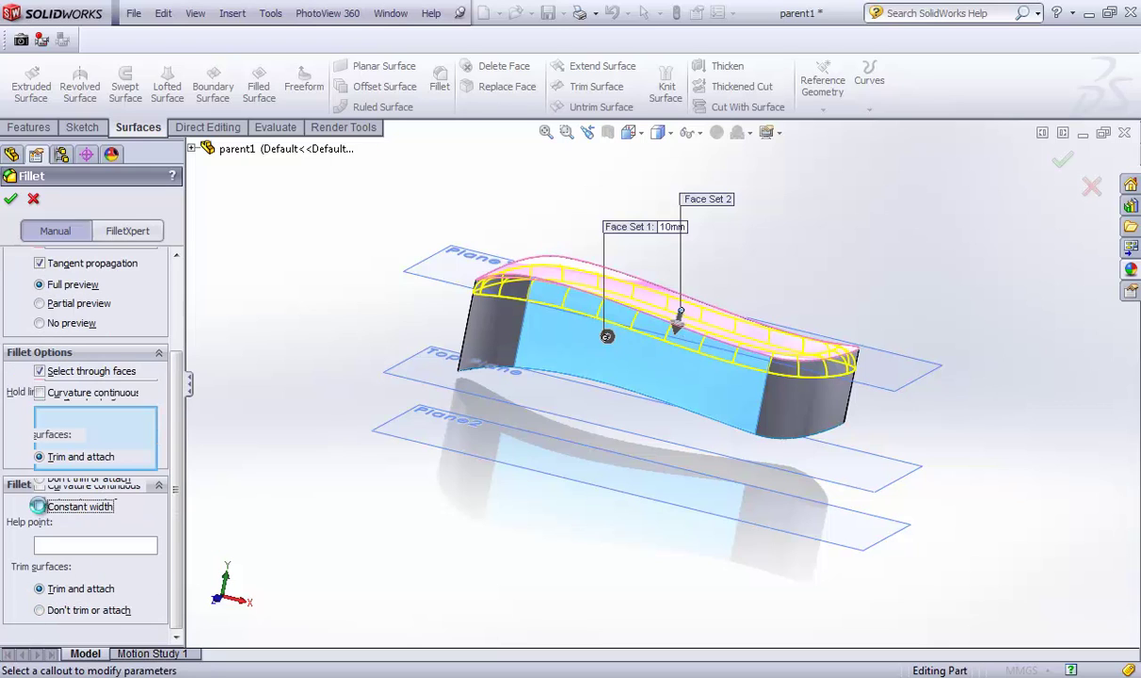
left_click(10, 199)
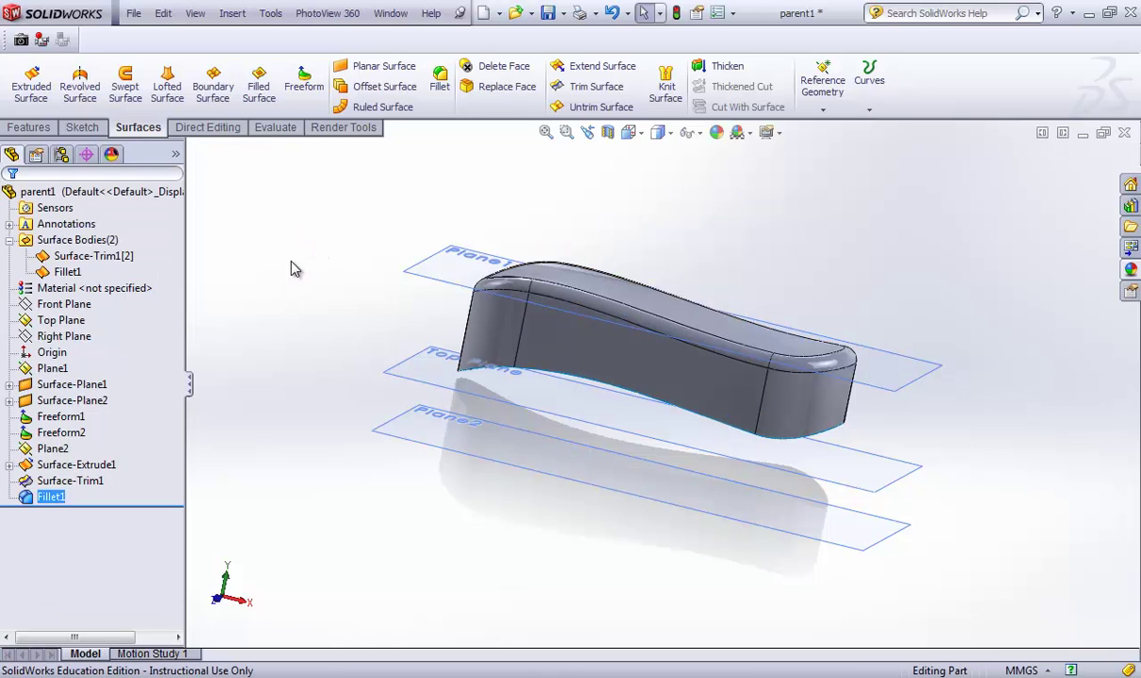
- Add a 10 mm constant-width face fillet between the lower surface and the side wall, reversing the lower face's normal
left_click(291, 267)
middle_click_drag(351, 402, 344, 219)
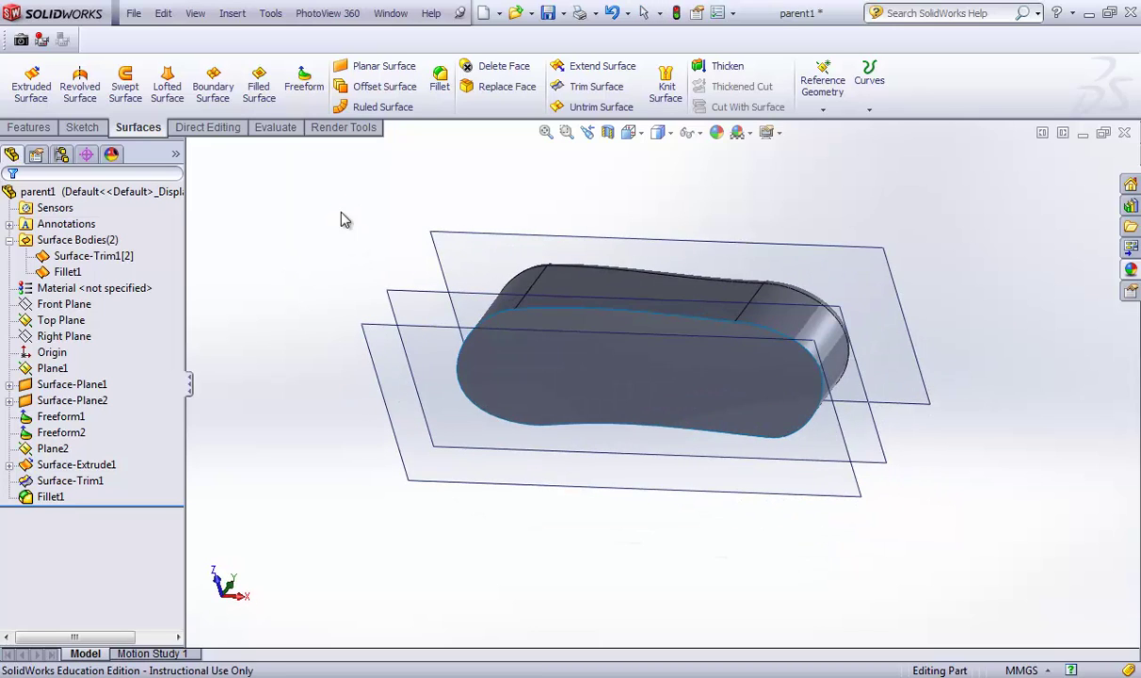
left_click(439, 80)
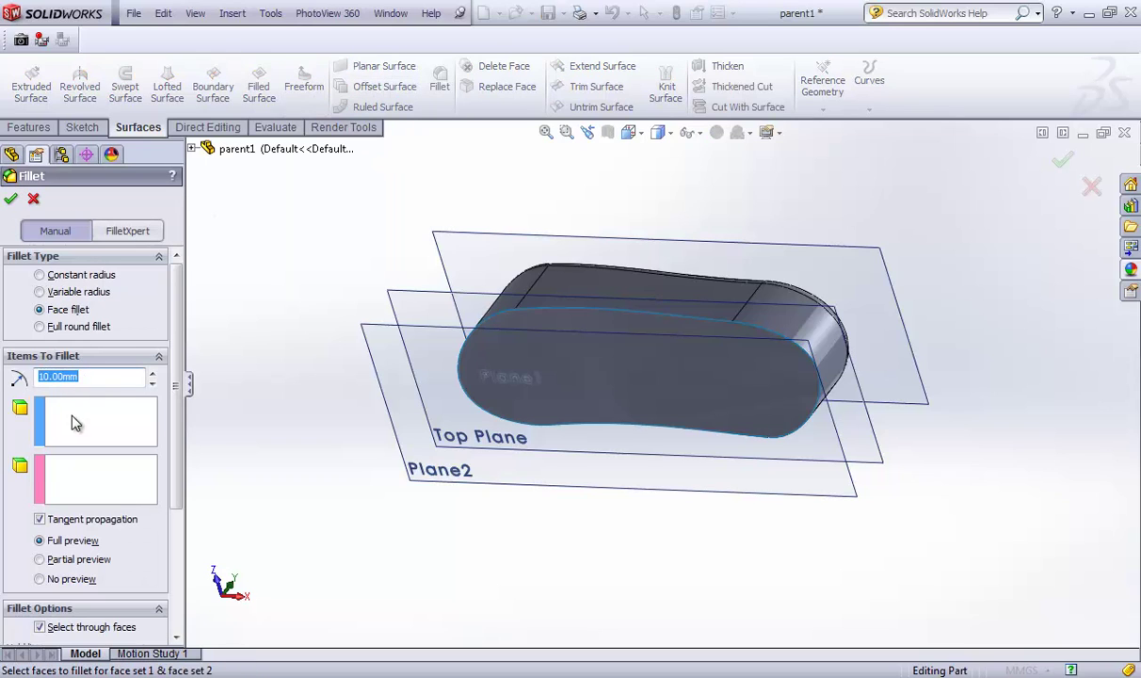
left_click(73, 421)
left_click(698, 380)
left_click(123, 497)
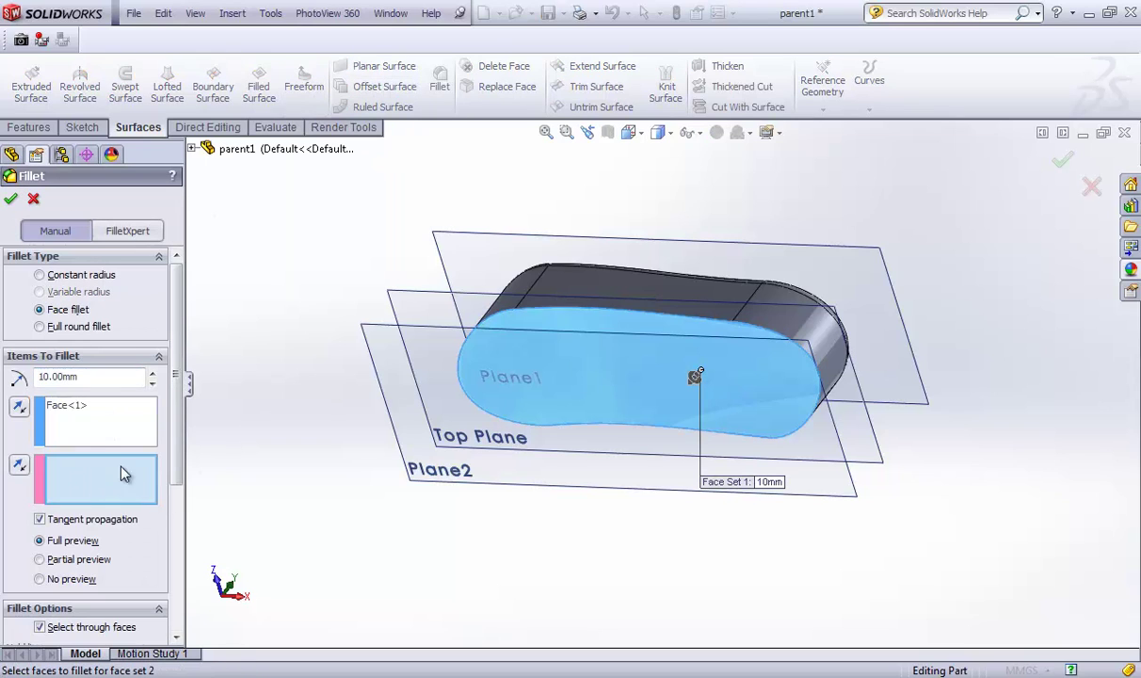
left_click(656, 290)
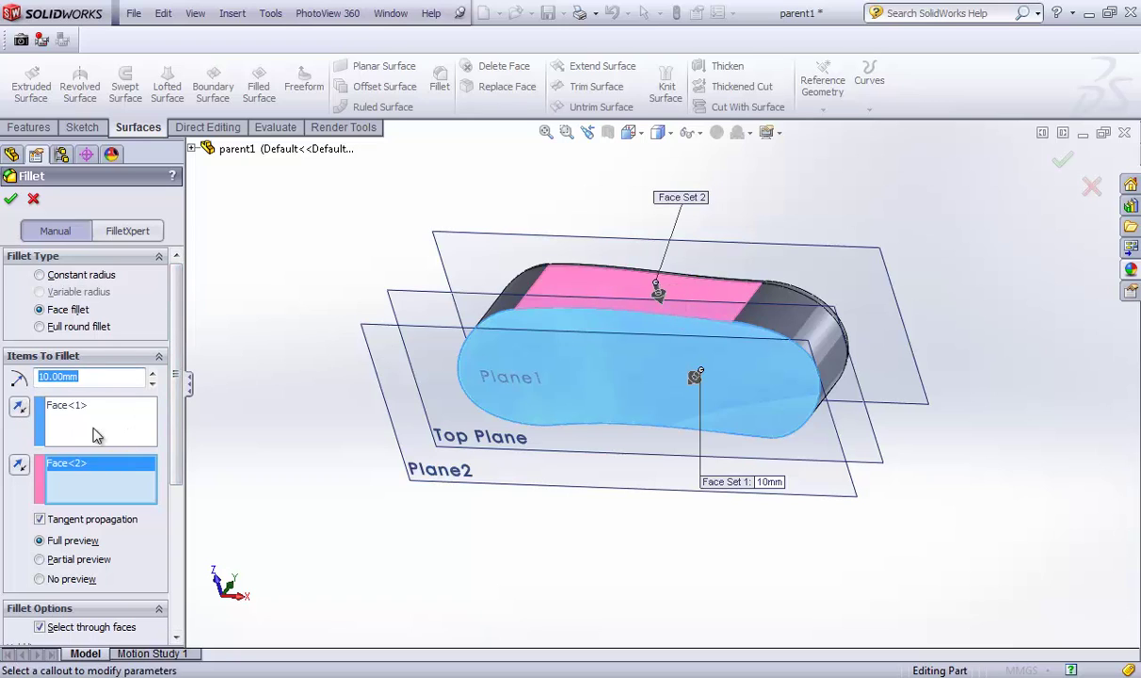
left_click(19, 408)
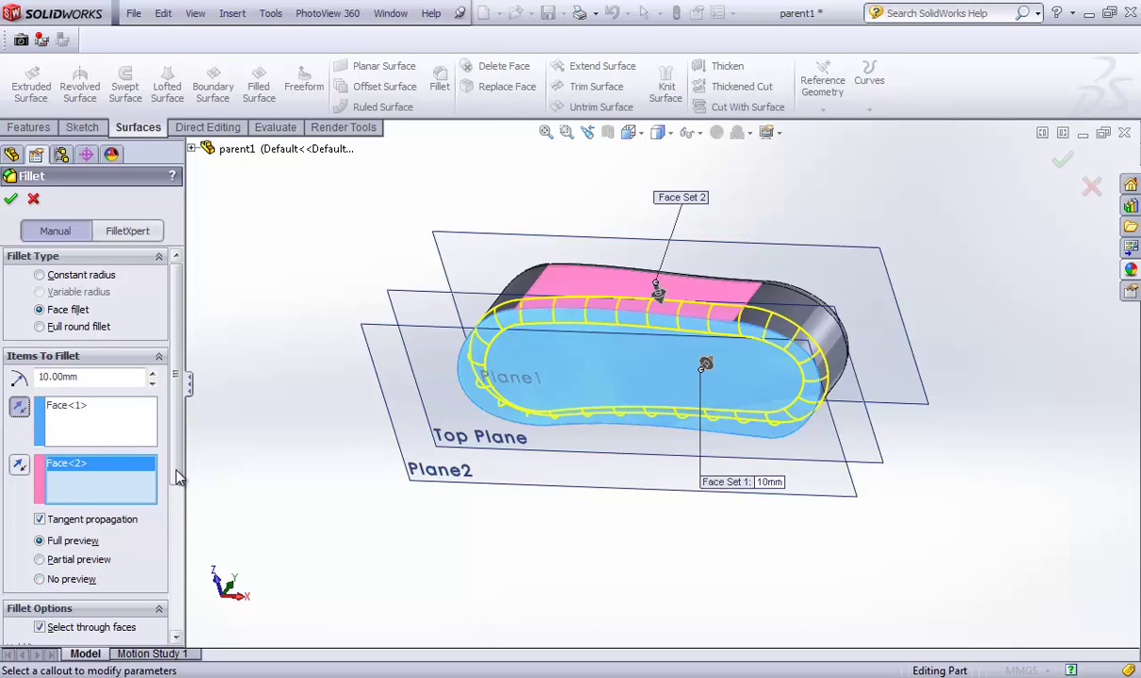
scroll(178, 466, "down", 5)
left_click(40, 554)
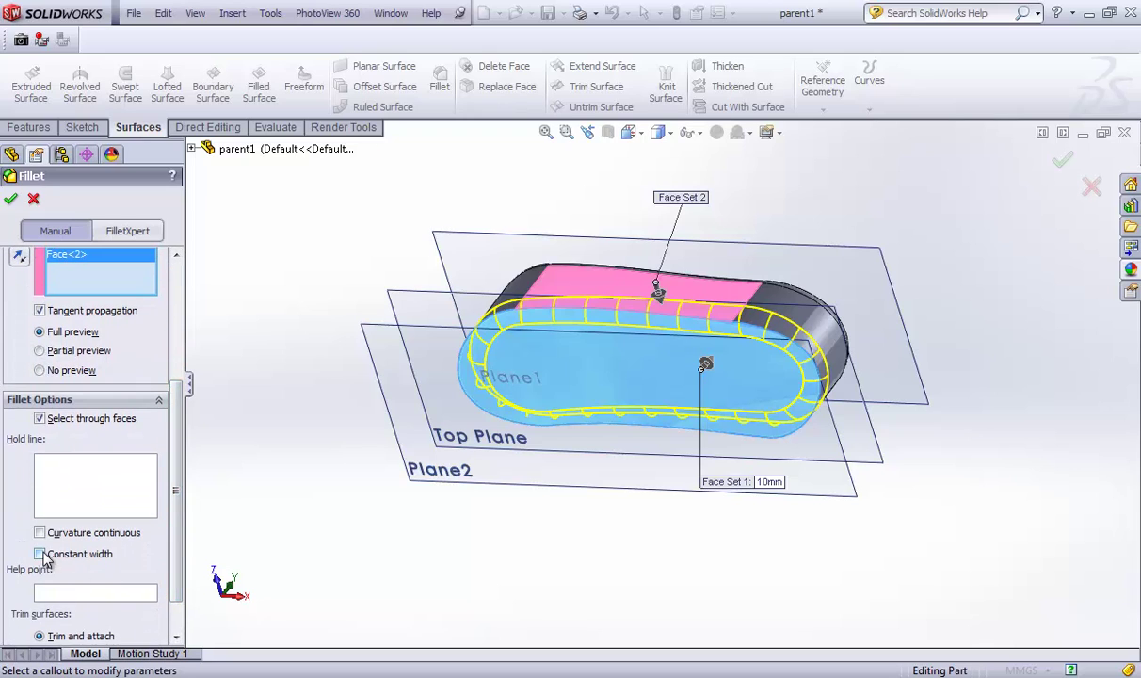
left_click(13, 200)
- Examine the filleted shape from several angles and highlight its surface body
middle_click_drag(299, 249, 317, 428)
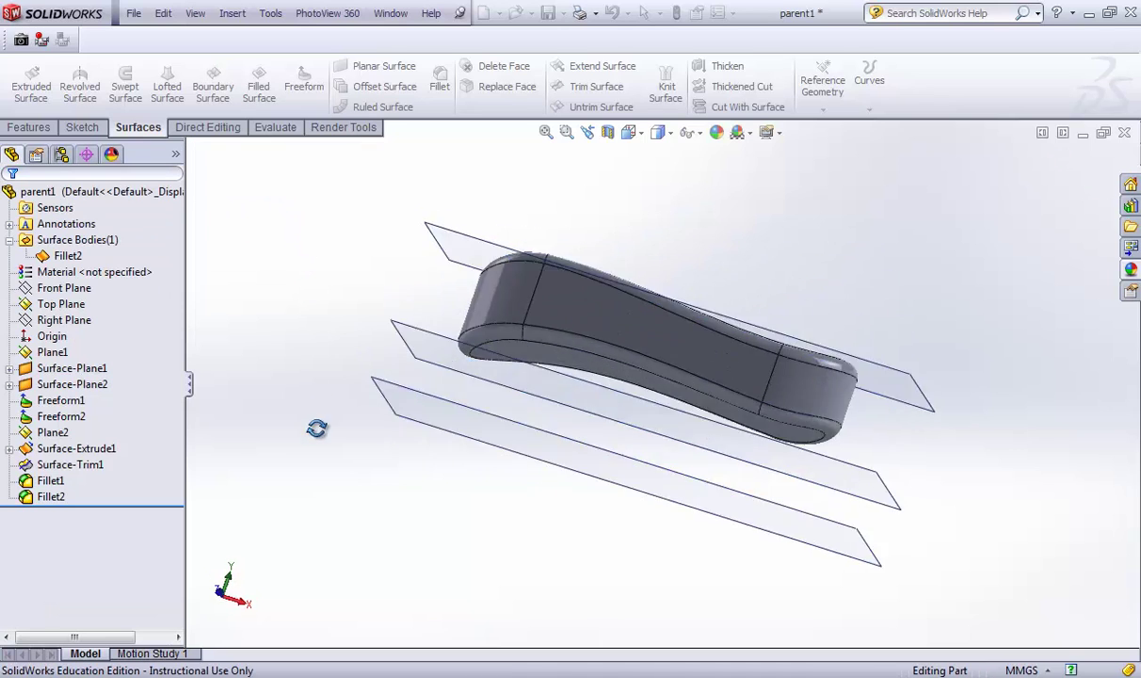
key("ctrl+7")
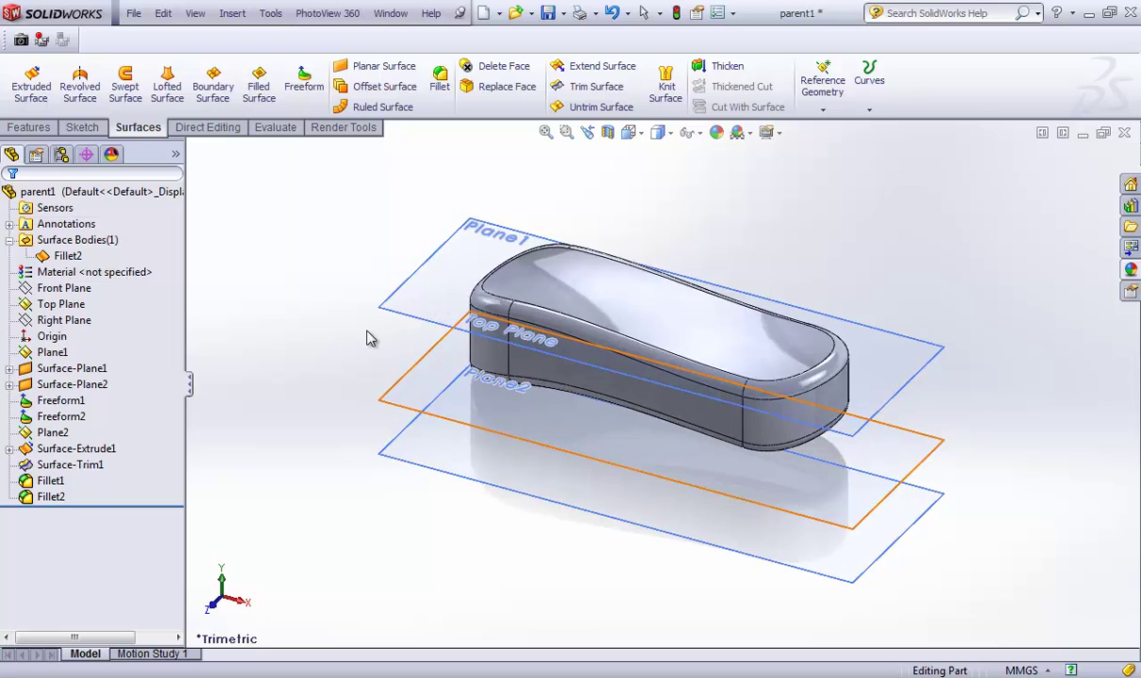
middle_click_drag(368, 339, 405, 339)
left_click(75, 271)
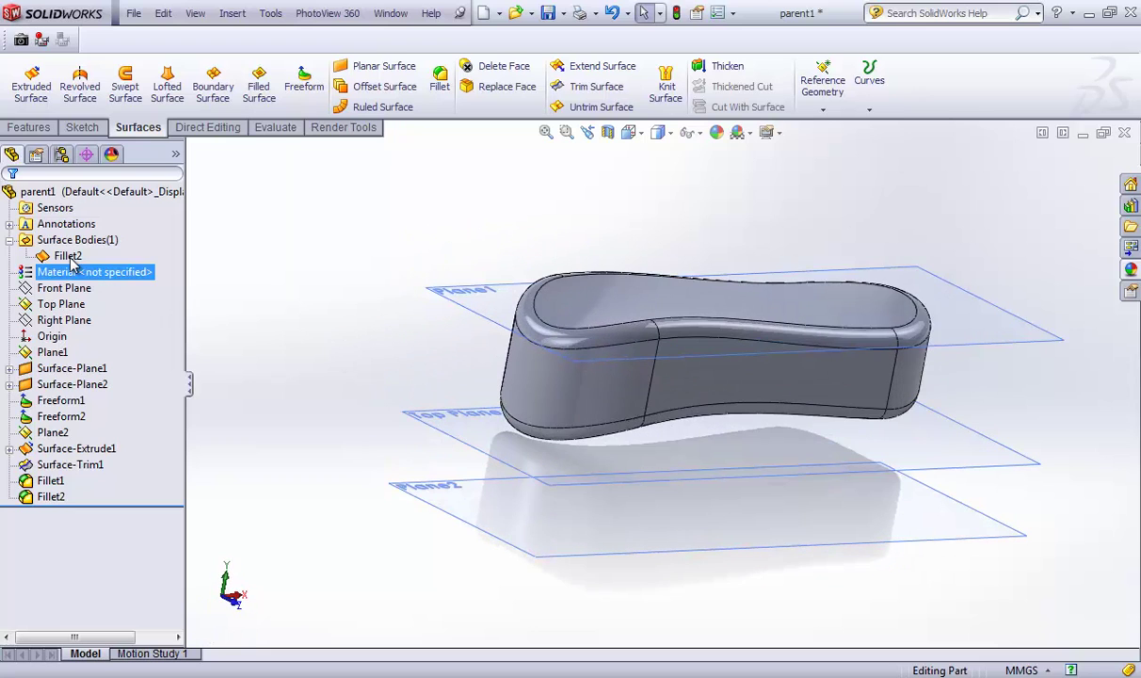
left_click(69, 257)
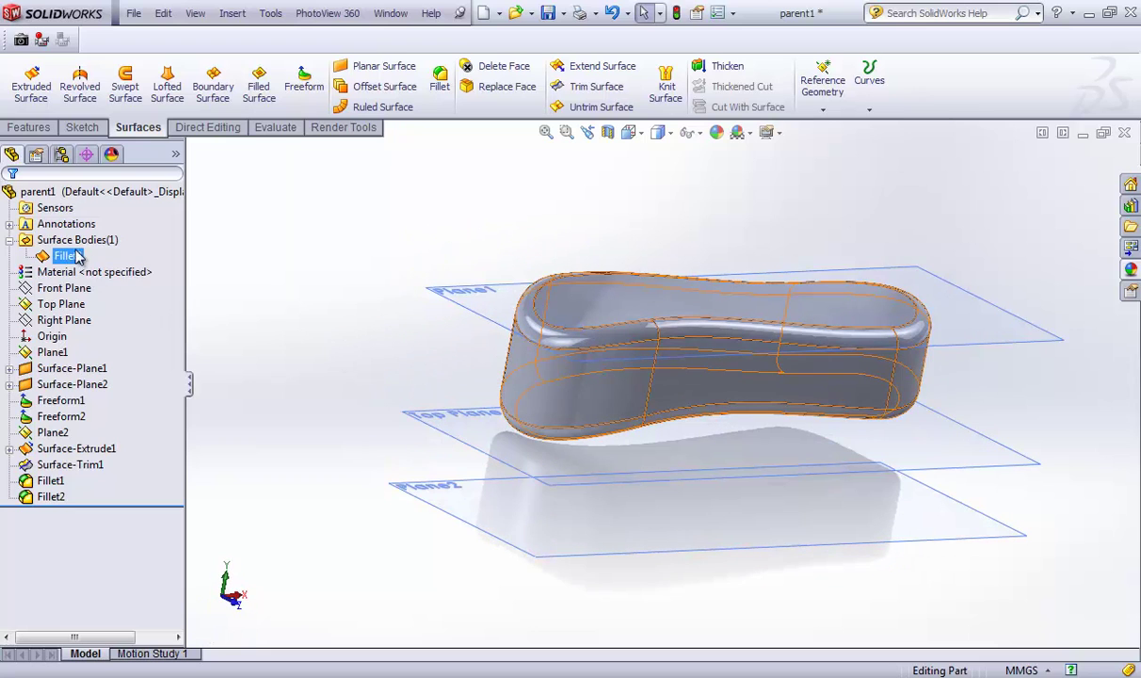
left_click(303, 283)
mouse_move(303, 282)
middle_mouse_down()
mouse_move(377, 313)
mouse_move(268, 291)
mouse_move(360, 254)
mouse_move(313, 293)
mouse_move(296, 339)
mouse_move(316, 285)
middle_mouse_up()
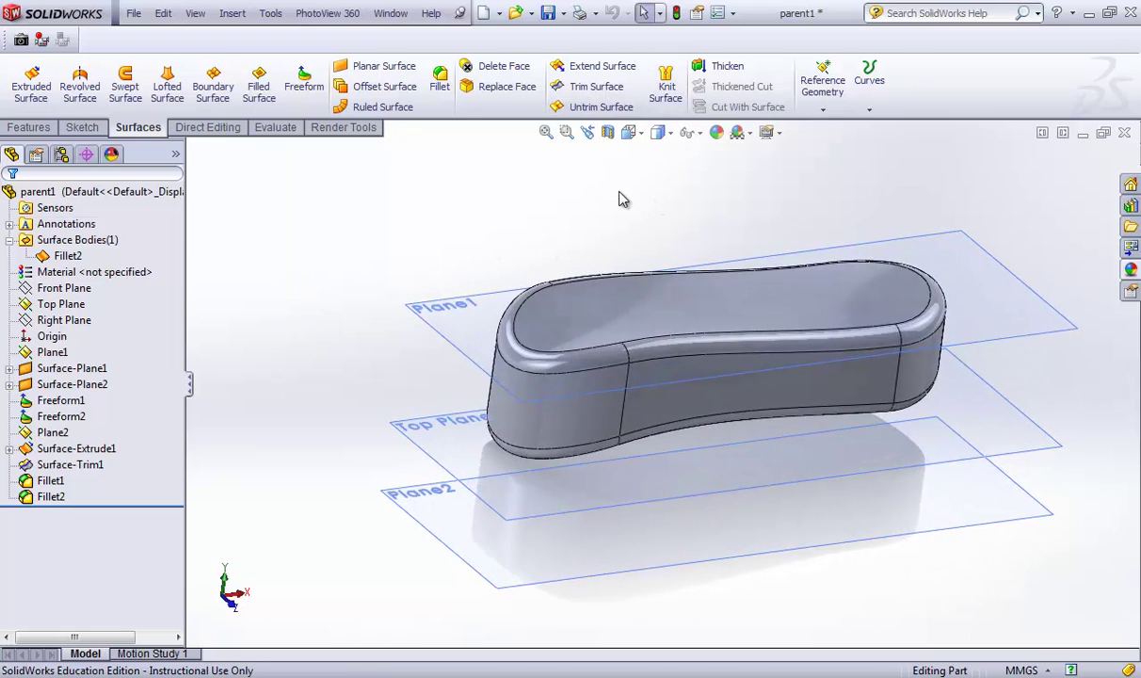
- Thicken the filleted surface body with the option to create a solid from the enclosed volume
left_click(725, 66)
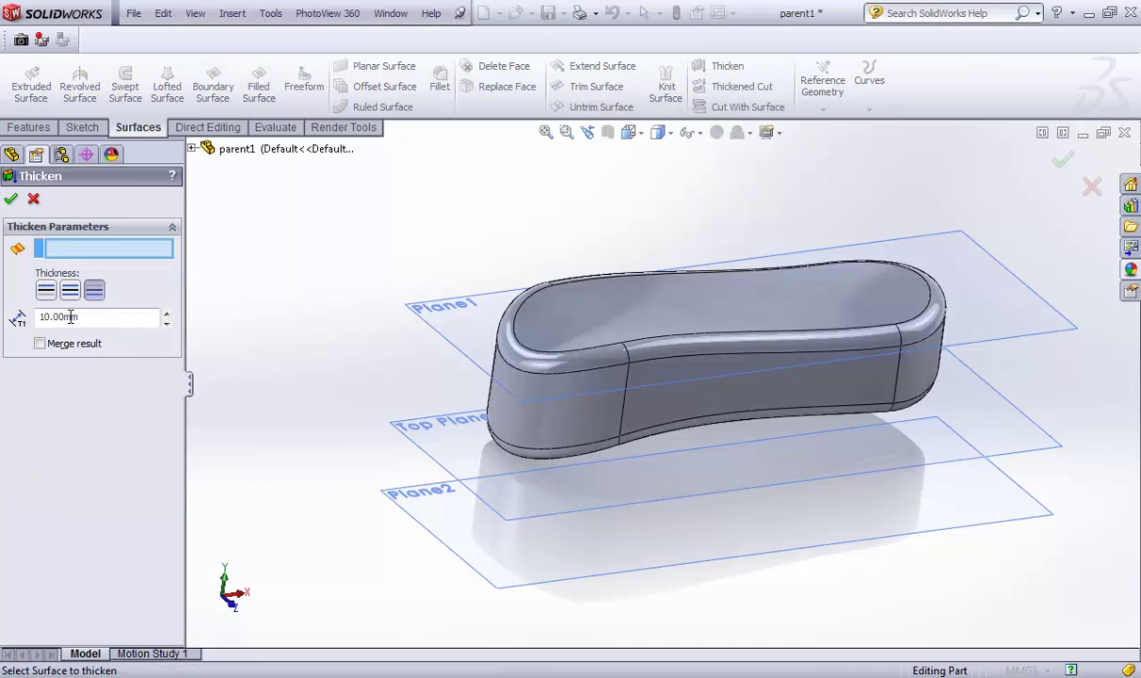
left_click(565, 312)
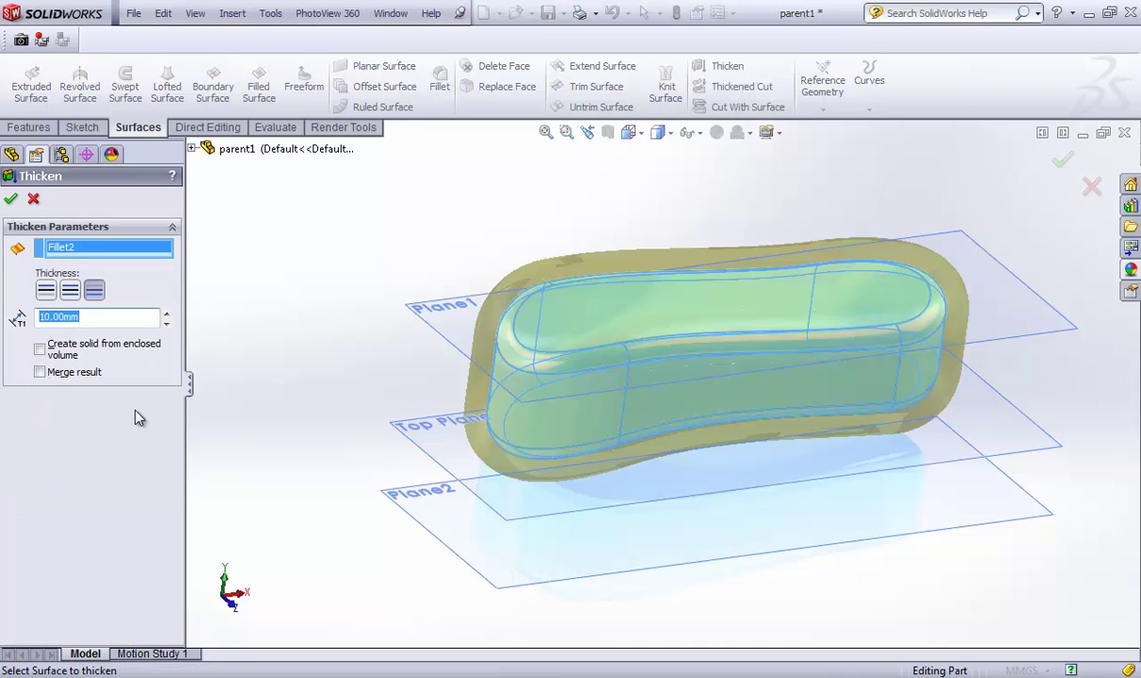
left_click(39, 349)
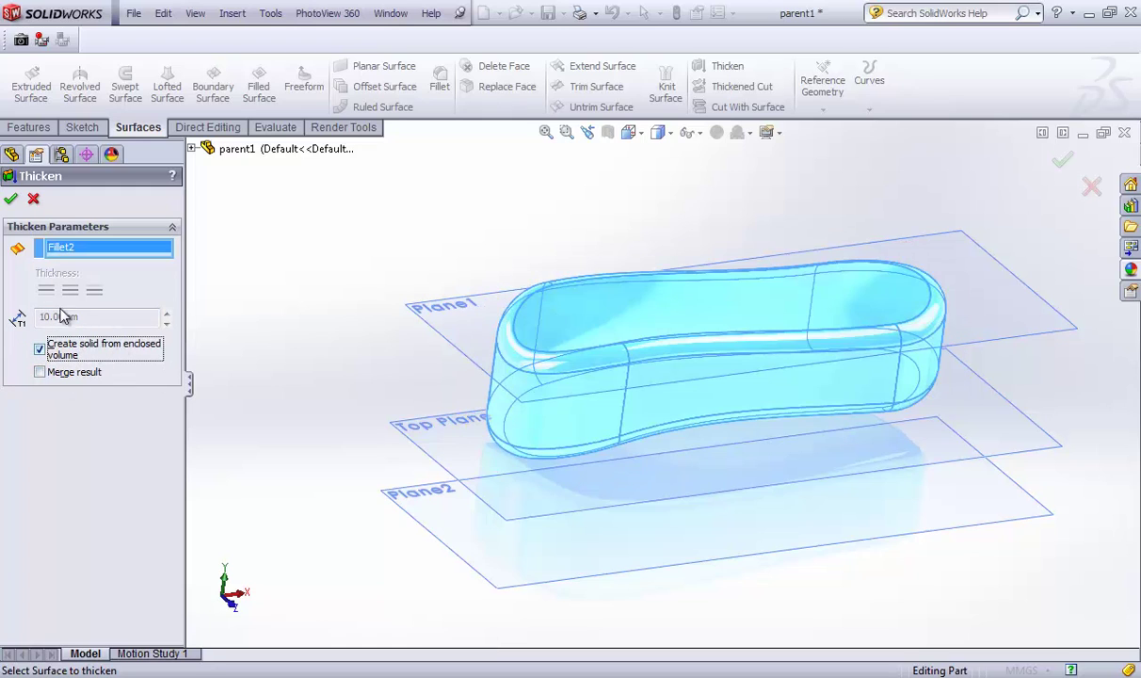
left_click(11, 200)
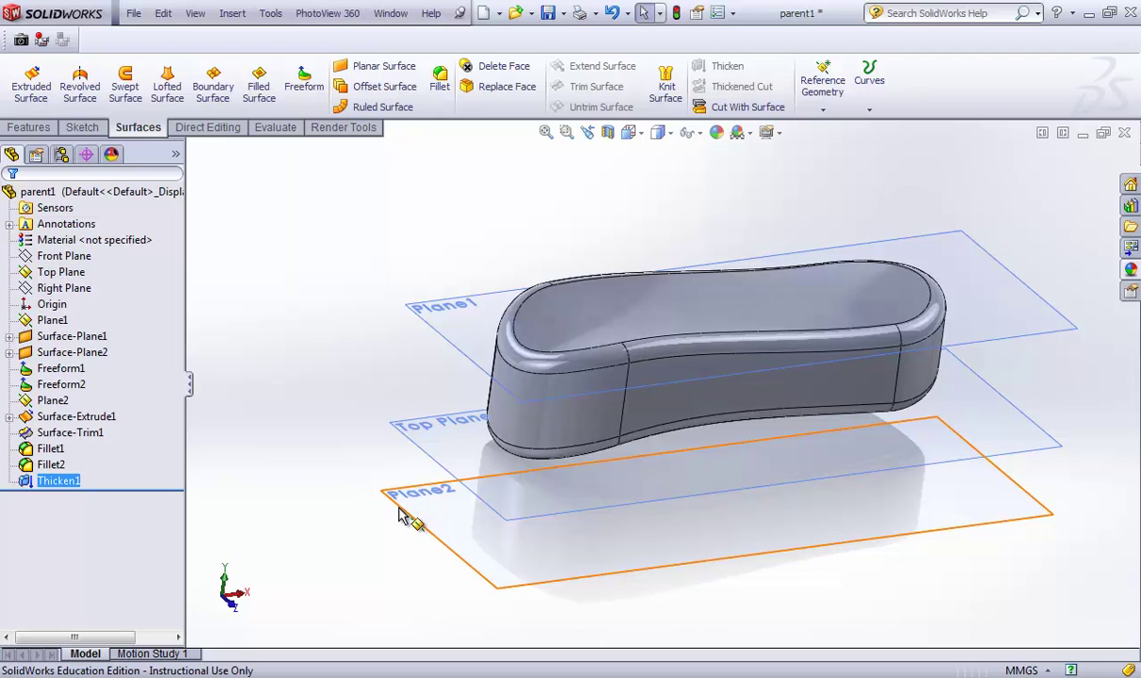
- Inspect the thickened body's interior with a section view on the Front Plane, and close the section without keeping it
left_click(306, 449)
middle_click_drag(306, 449, 317, 435)
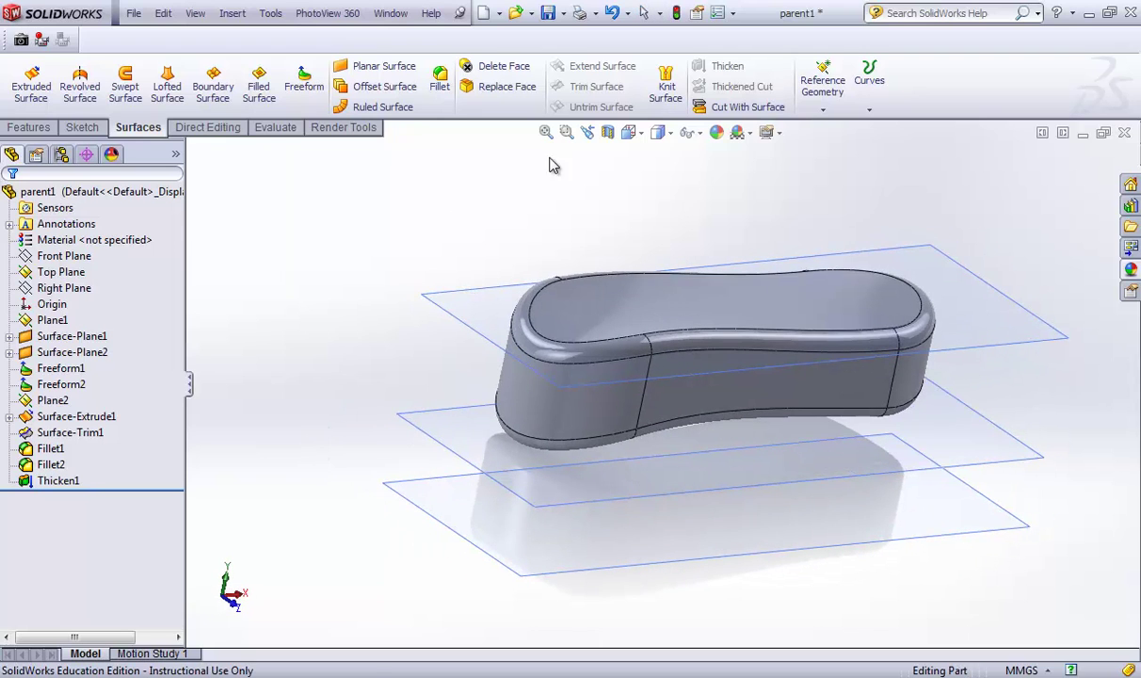
left_click(608, 132)
middle_click_drag(448, 266, 395, 263)
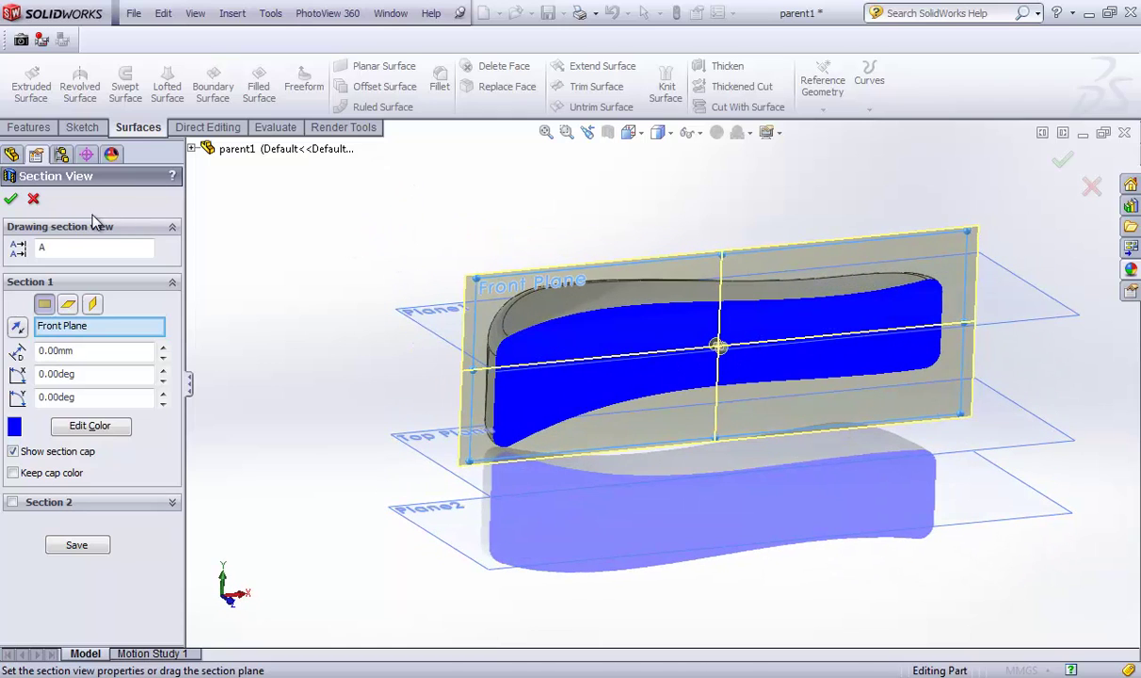
left_click(33, 200)
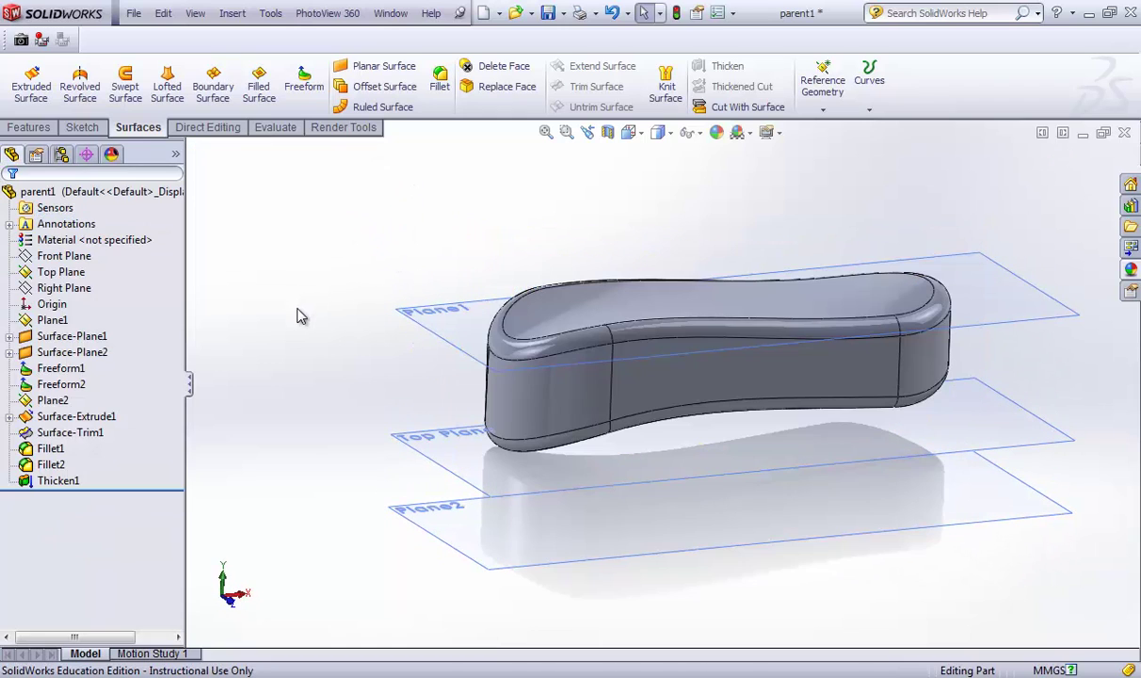
middle_click_drag(300, 315, 327, 297)
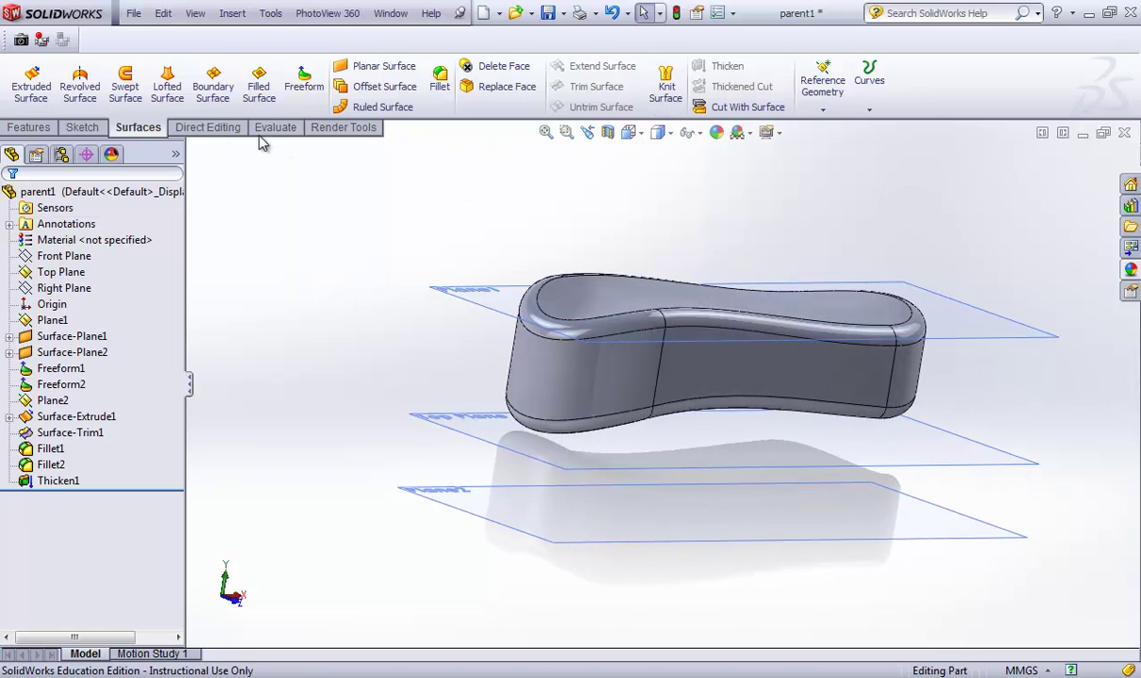
- Shell the solid body with a 3 mm wall thickness and no faces removed
left_click(36, 127)
left_click(563, 107)
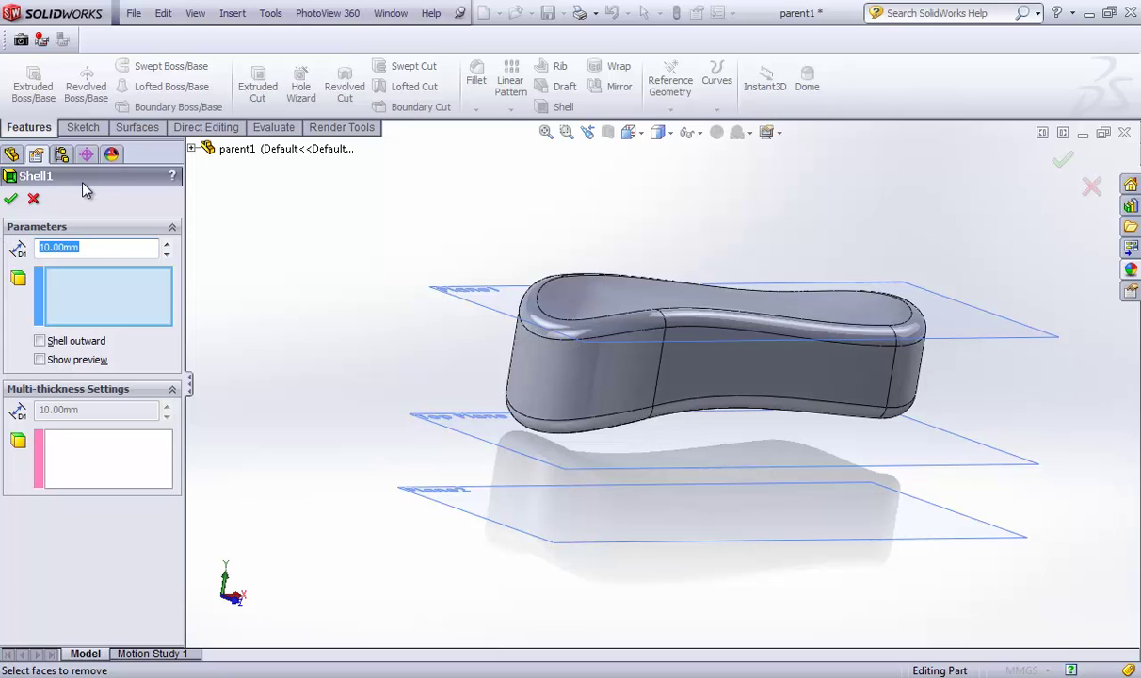
type("3.")
key("Return")
left_click(11, 198)
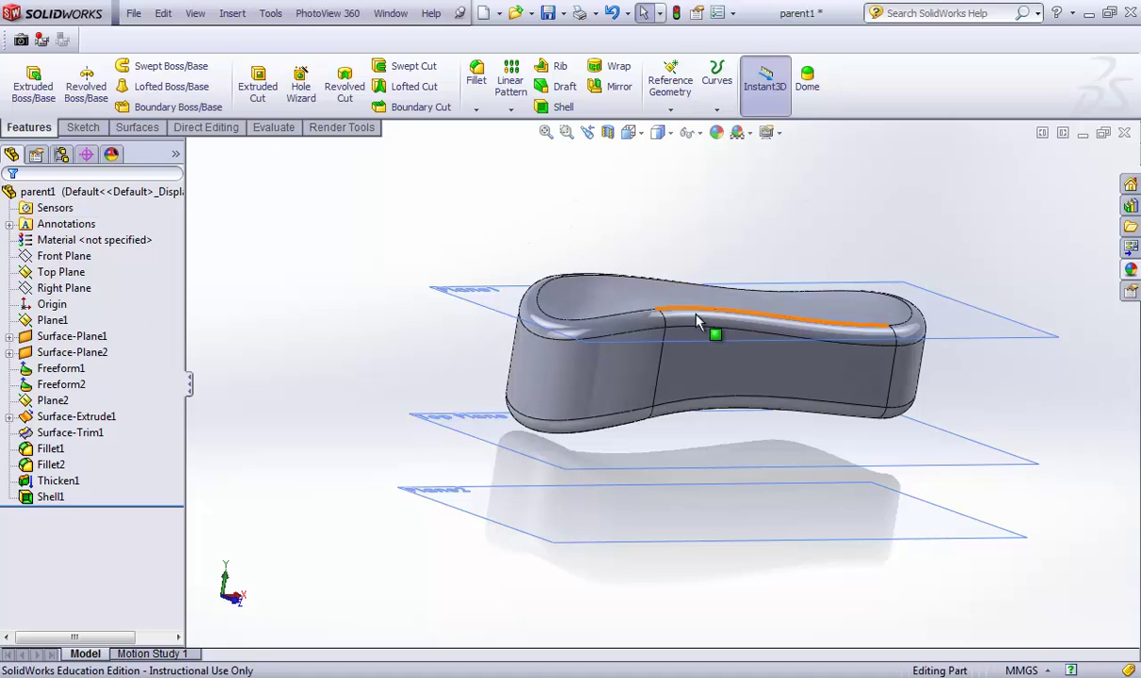
left_click(561, 108)
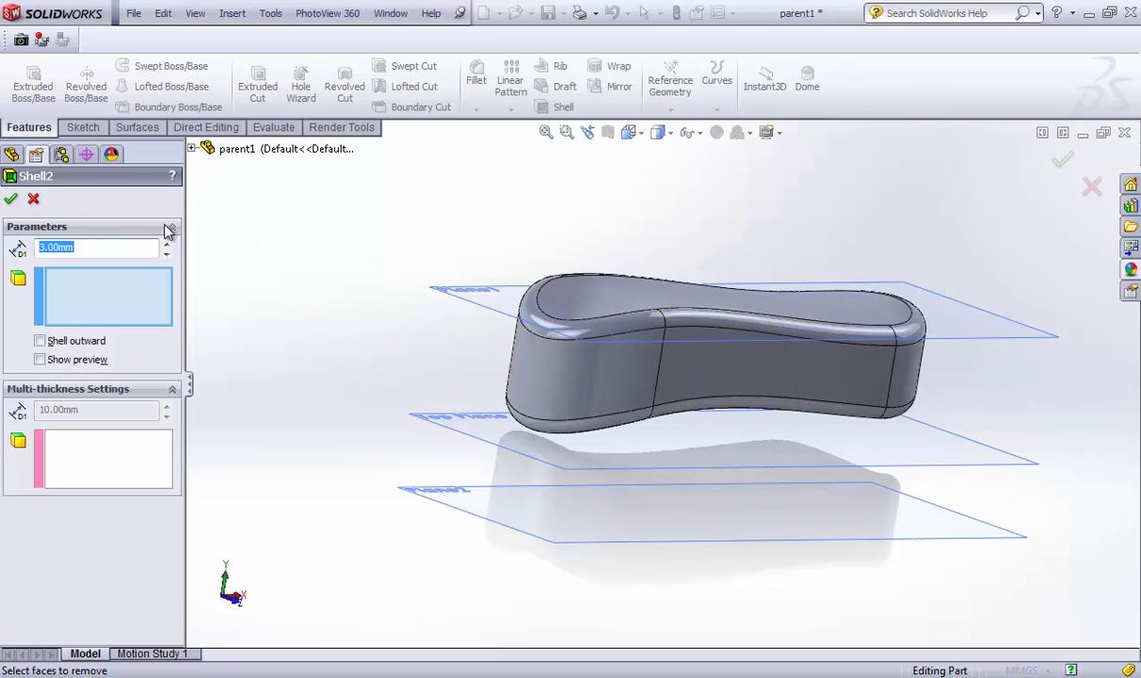
left_click(33, 198)
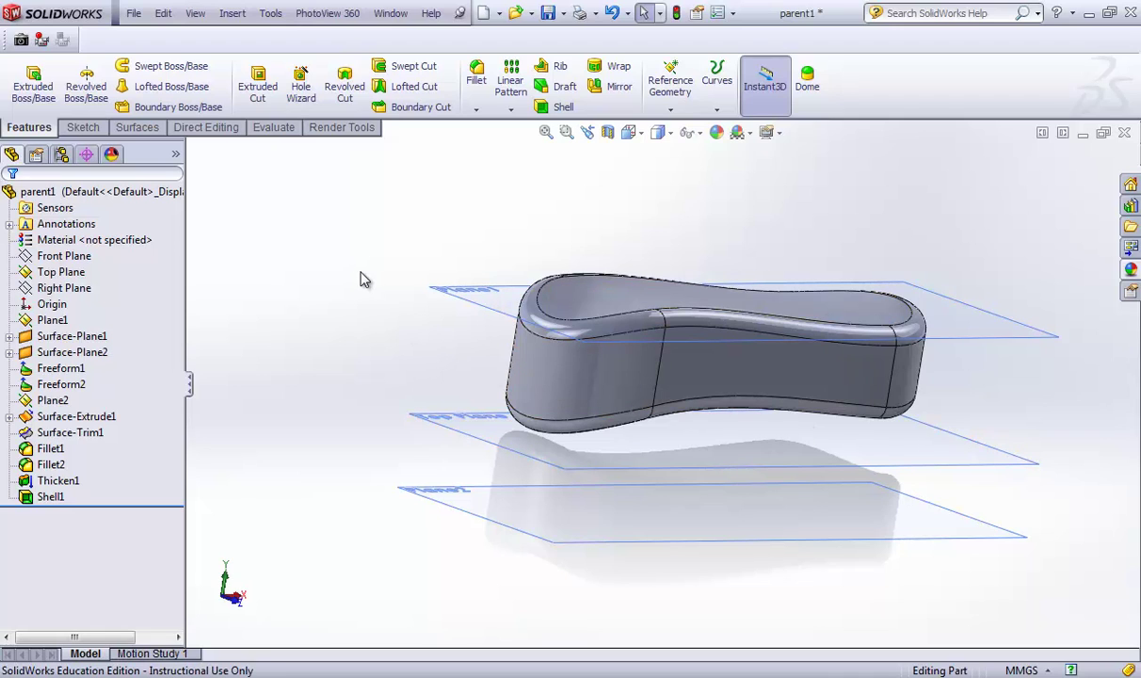
- Inspect the shelled body's interior with a section view on the Front Plane, and turn the section off
left_click(607, 132)
middle_click_drag(349, 273, 306, 260)
left_click(11, 200)
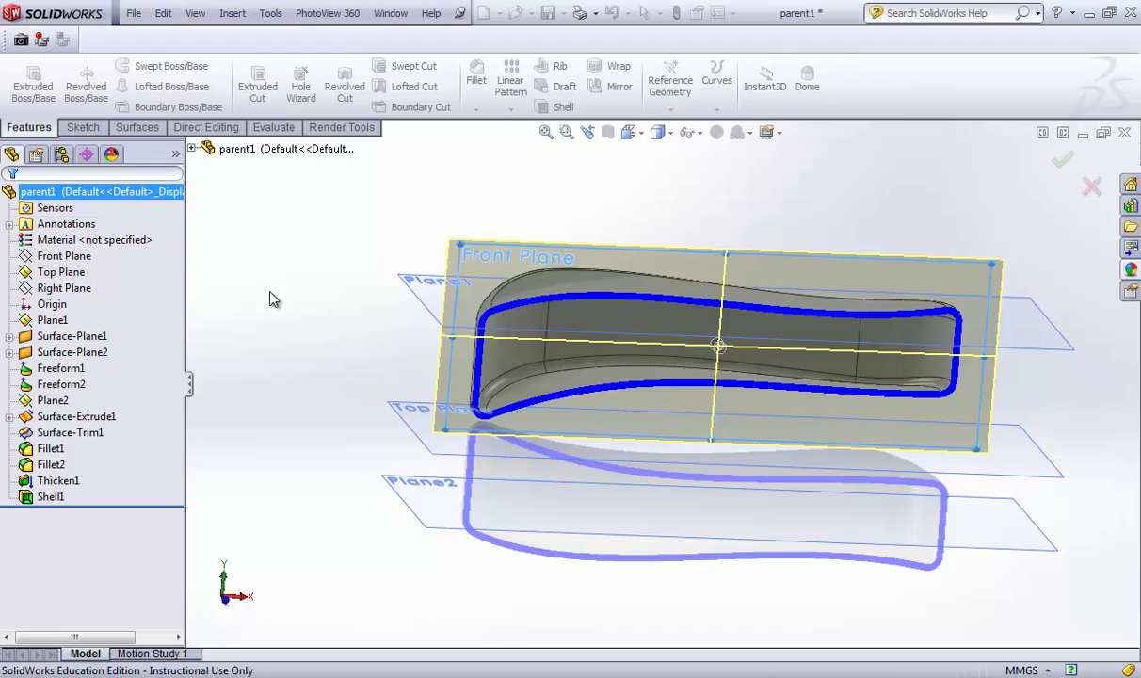
left_click(608, 132)
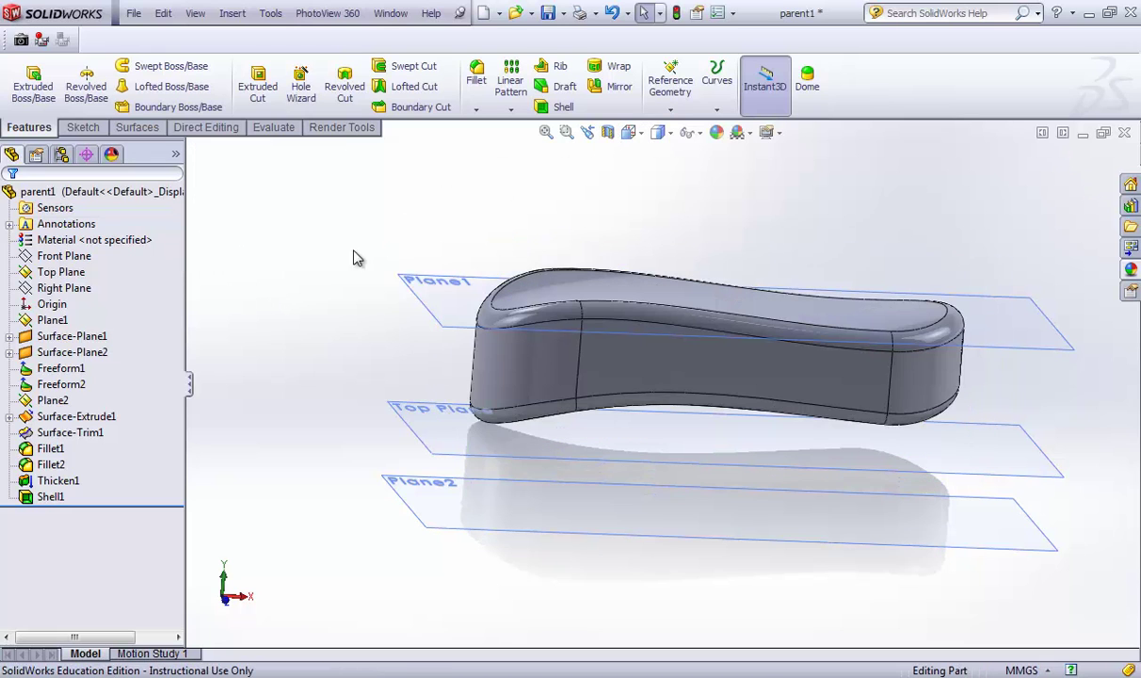
middle_click_drag(354, 256, 257, 300)
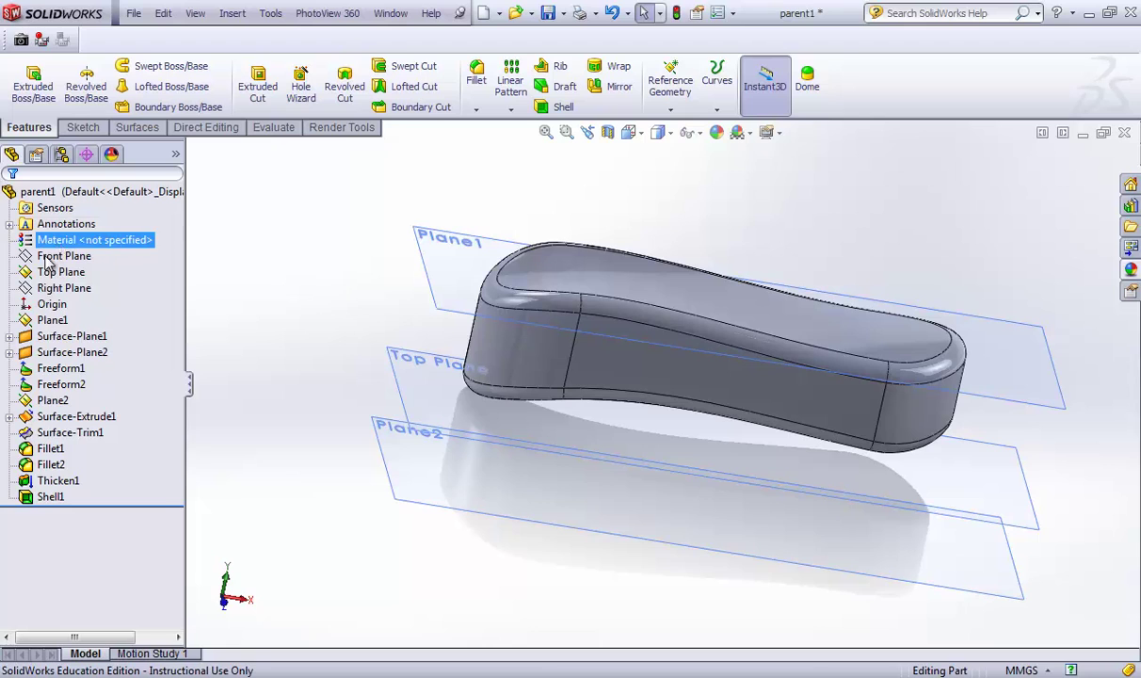
- Sketch a four-point spline about 279 mm long on the Front Plane, extending past both ends of the body, and lower it slightly
left_click(62, 258)
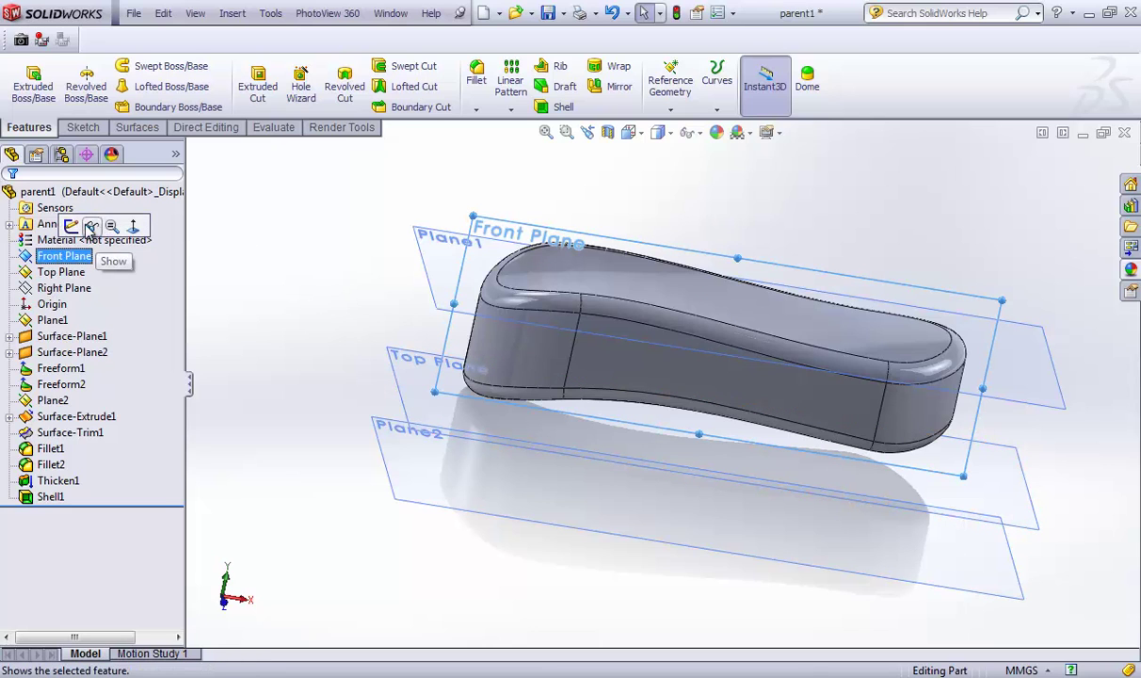
left_click(72, 226)
right_click(58, 513)
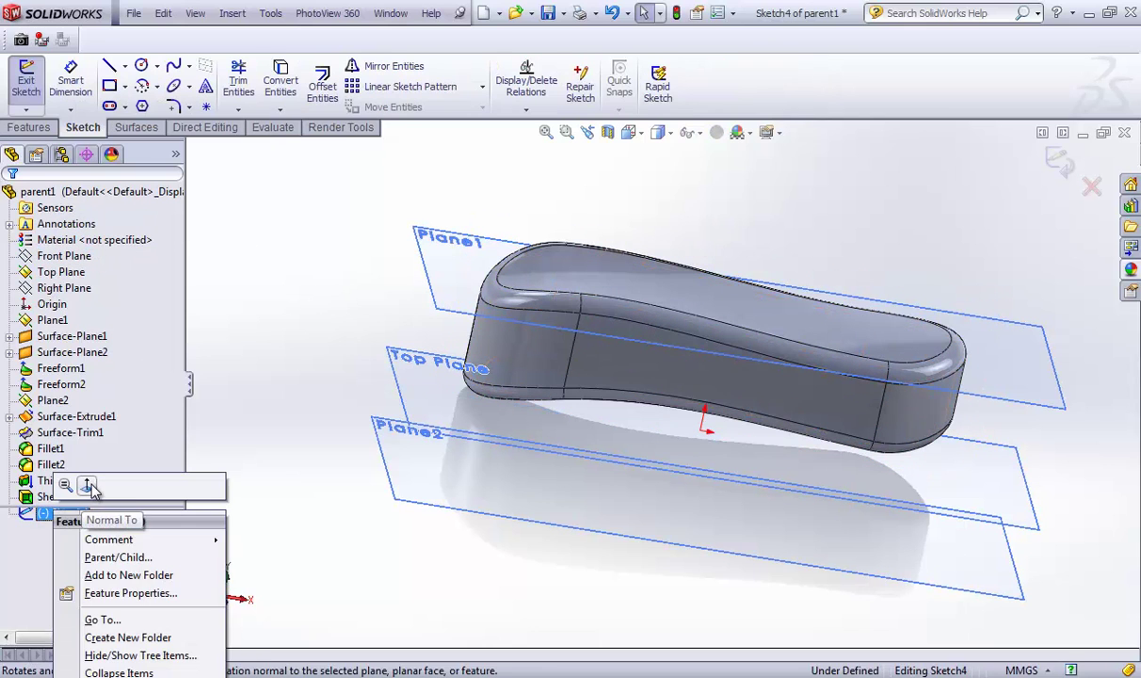
left_click(113, 517)
left_click(183, 65)
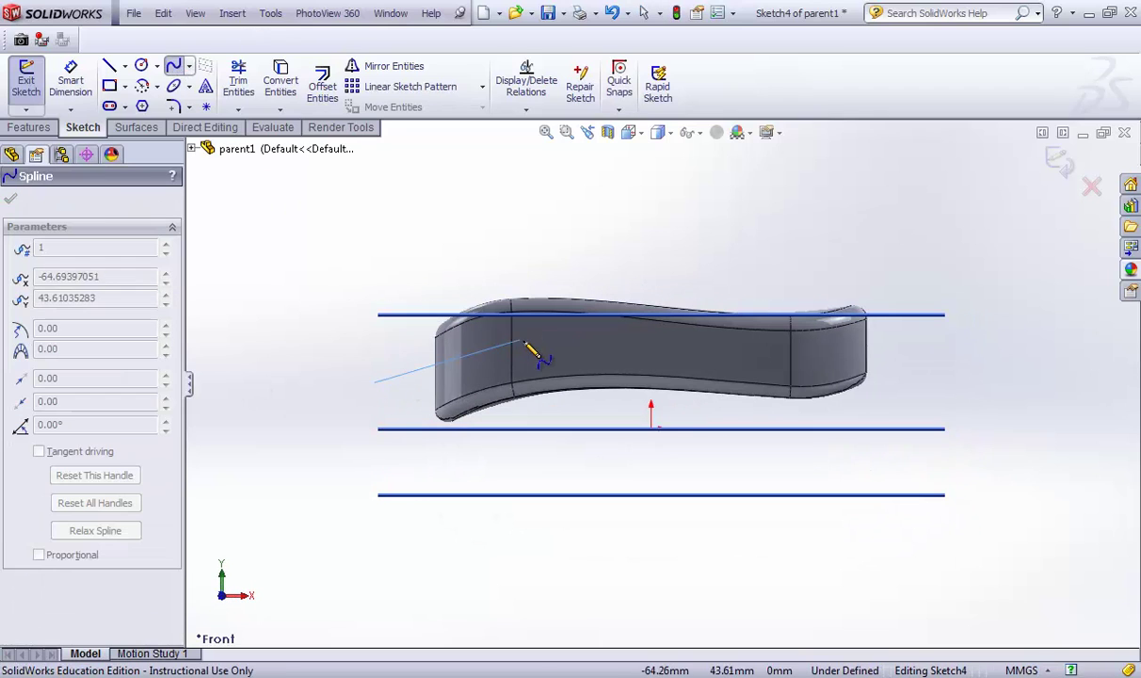
left_click(376, 381)
left_click(528, 342)
left_click(722, 354)
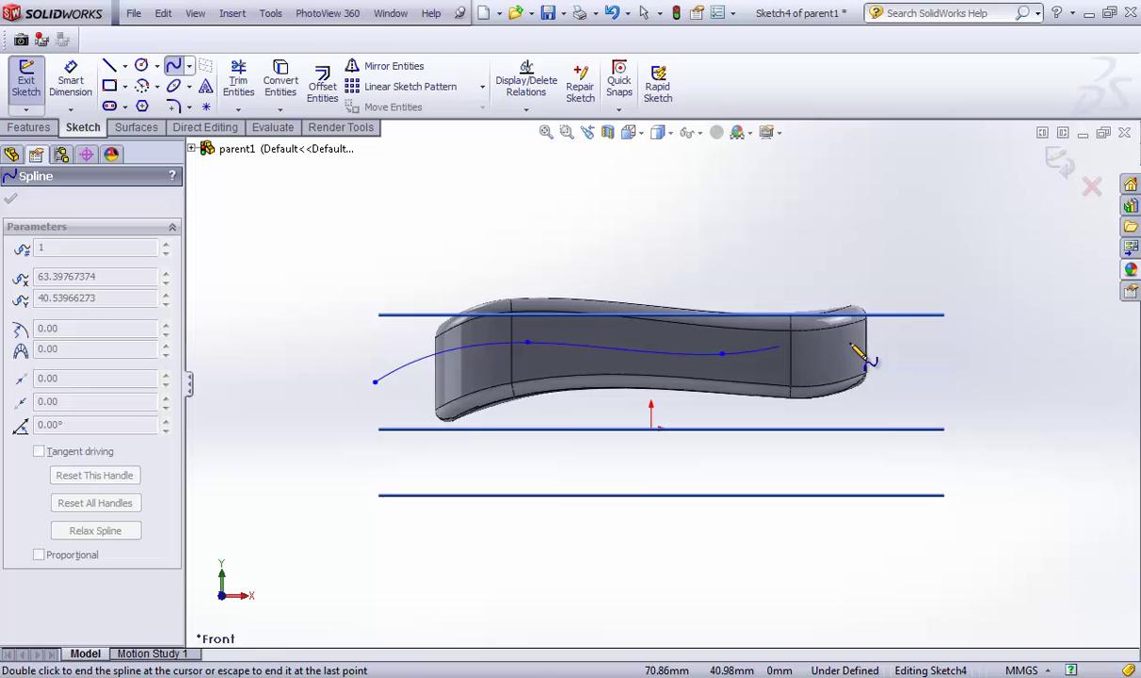
double_click(933, 336)
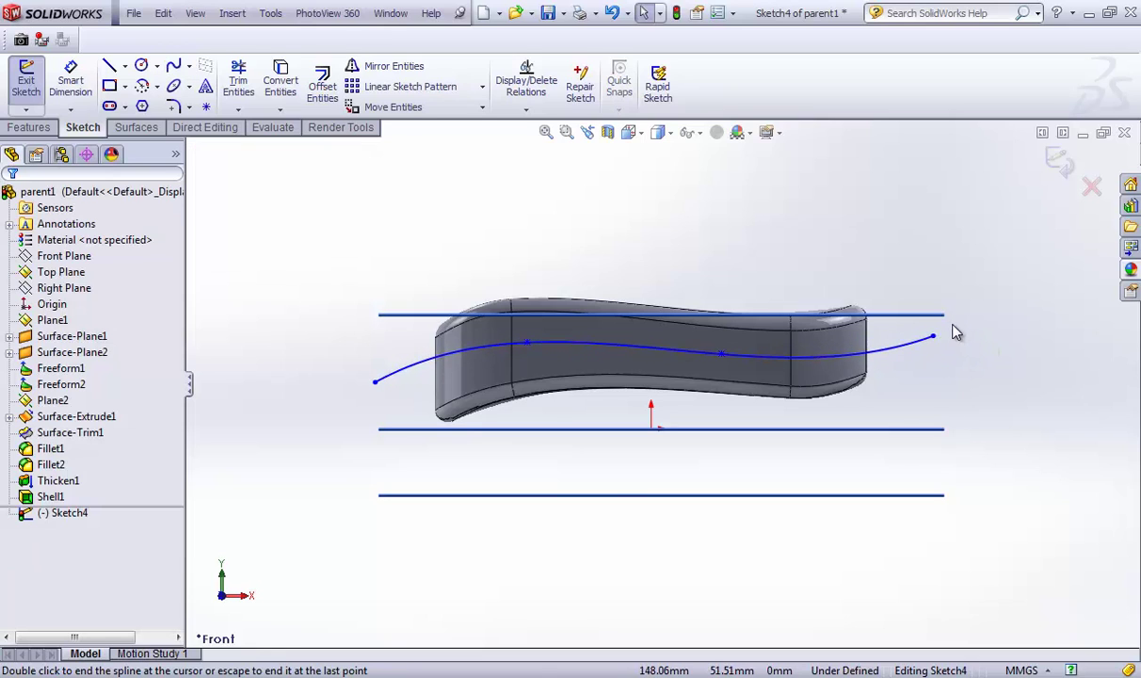
left_click(660, 358)
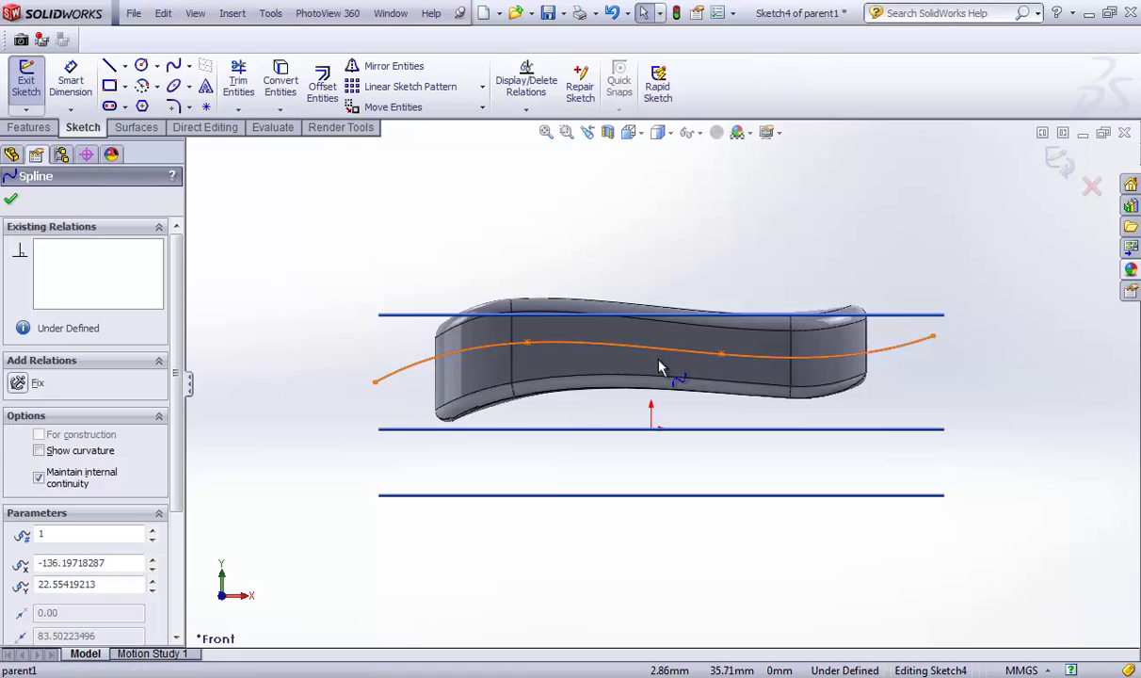
mouse_move(663, 362)
left_mouse_down()
mouse_move(664, 372)
mouse_move(668, 362)
left_mouse_up()
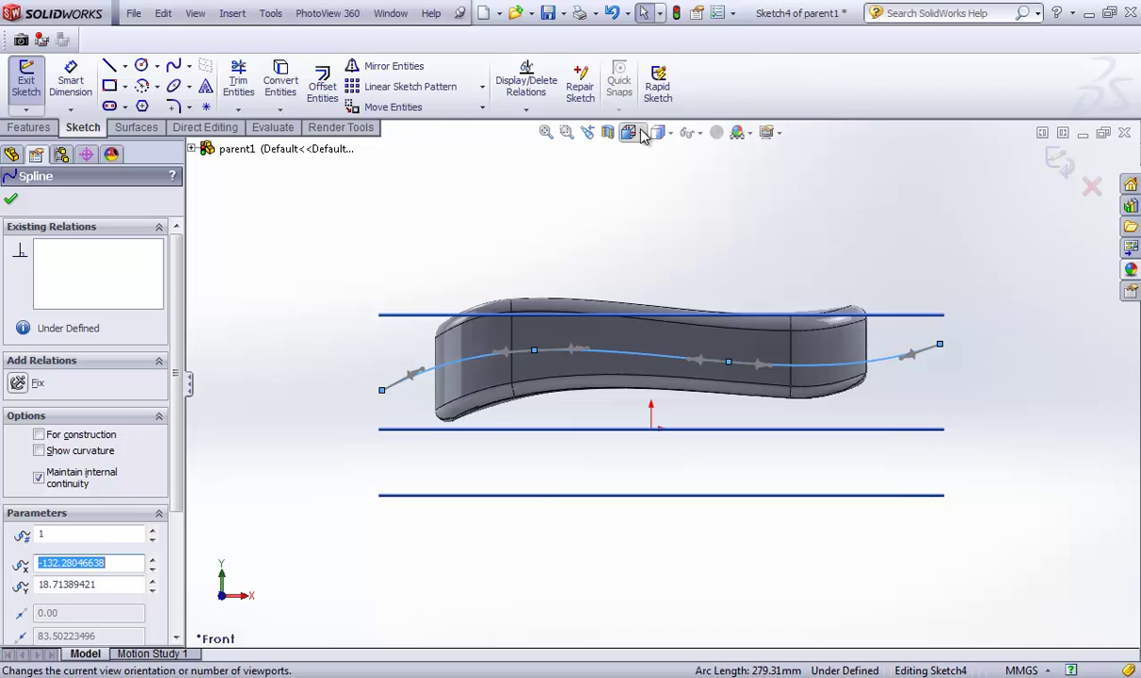
- Check the spline against the shell's inner edges with hidden lines visible, and restore the shaded display with edges
left_click(668, 133)
left_click(661, 221)
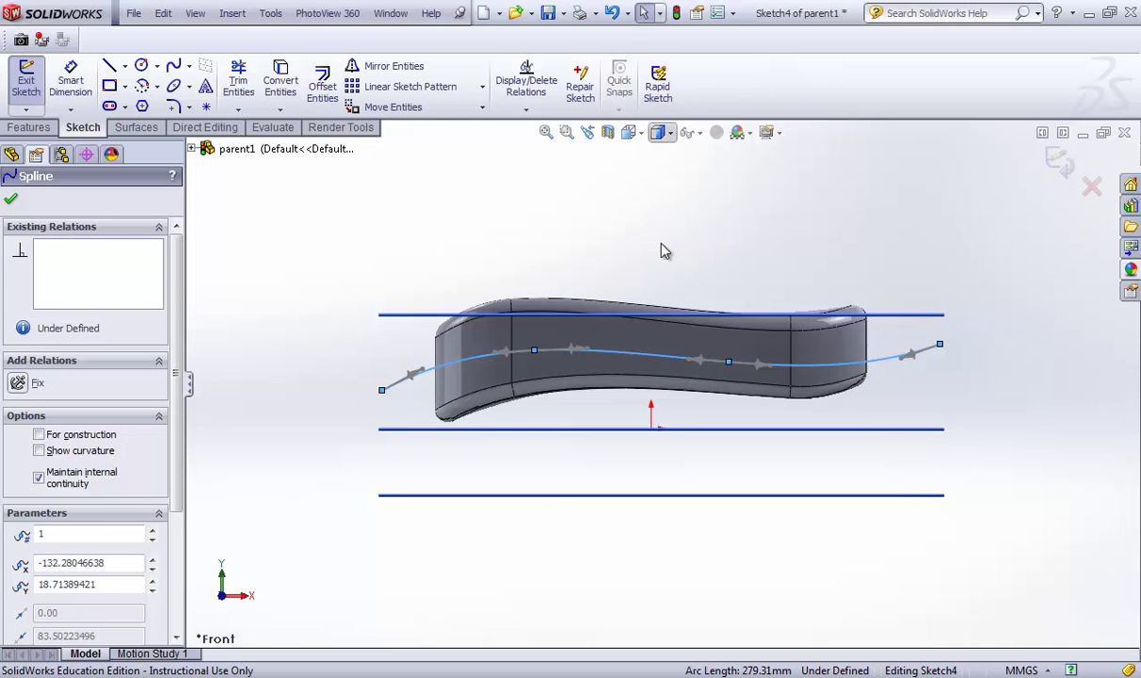
scroll(789, 403, "down", 4)
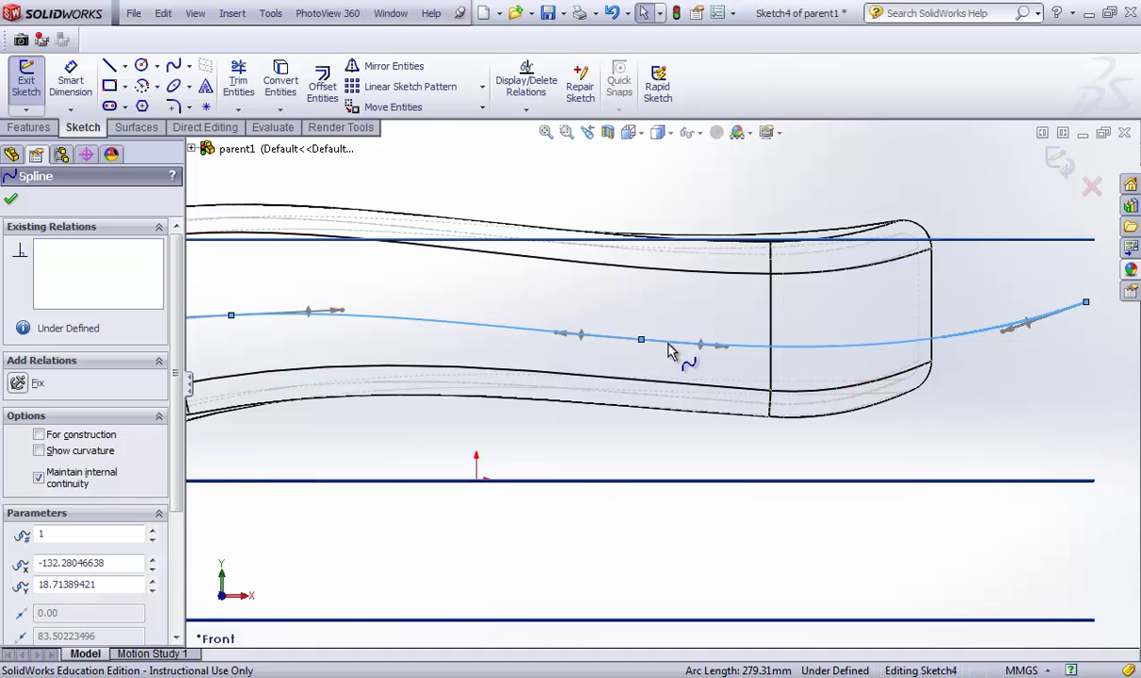
scroll(660, 377, "up", 3)
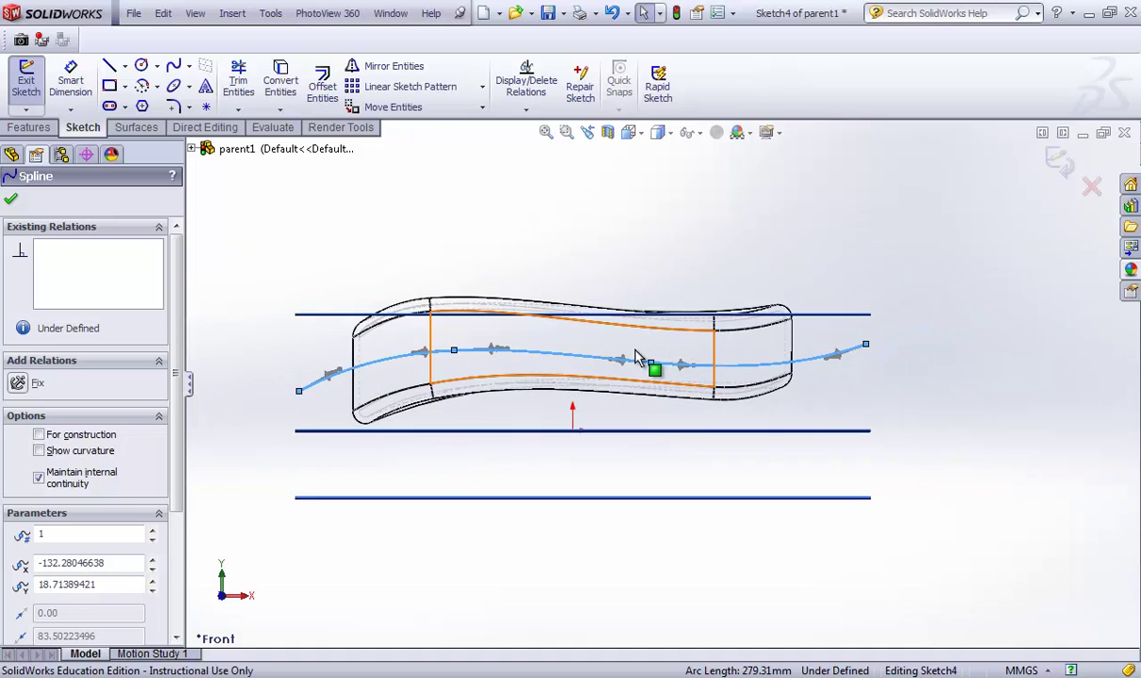
left_click(669, 133)
left_click(659, 178)
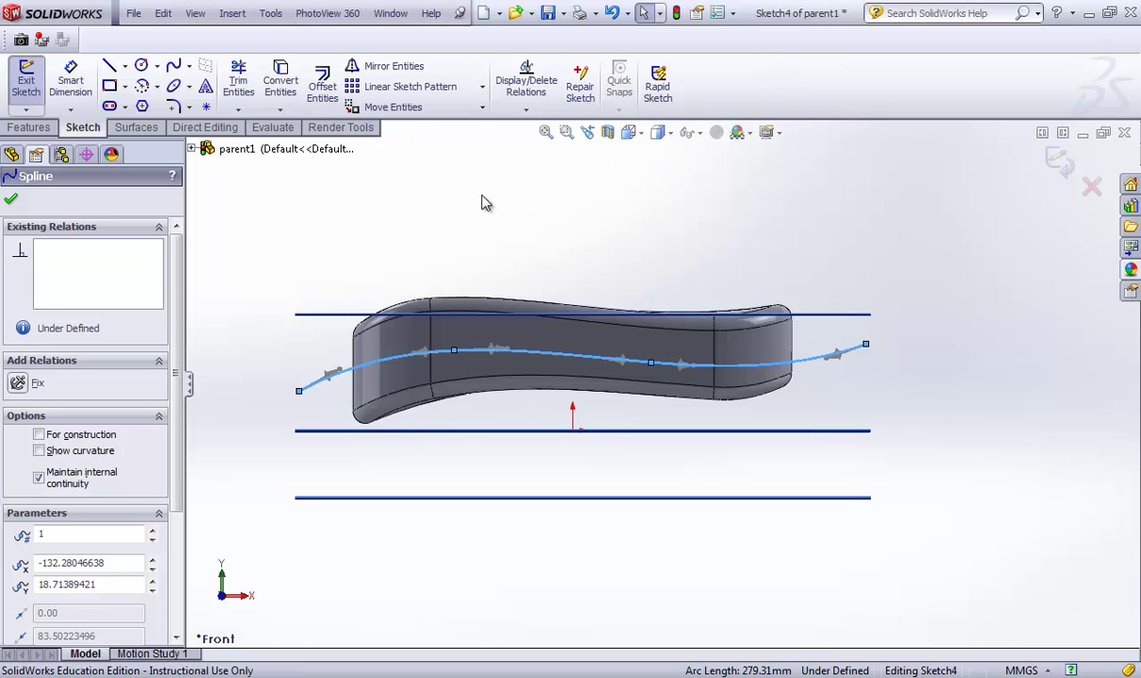
- Close the spline sketch and use it to split the shelled part into upper and lower bodies, marking the lower piece
left_click(12, 199)
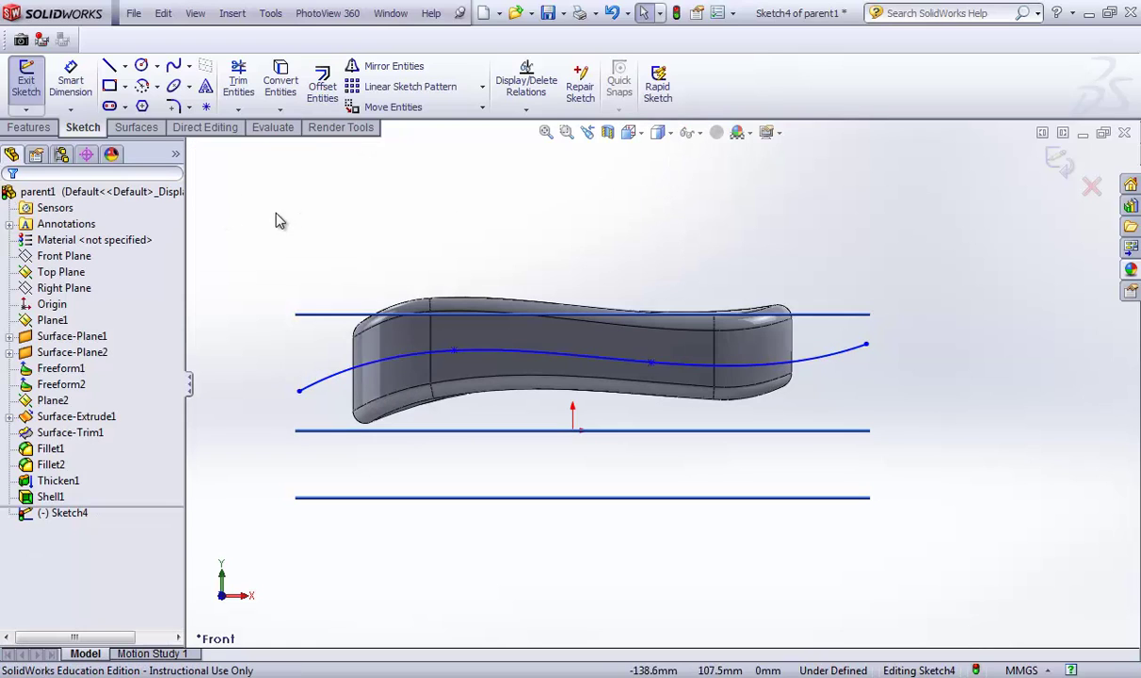
left_click(29, 92)
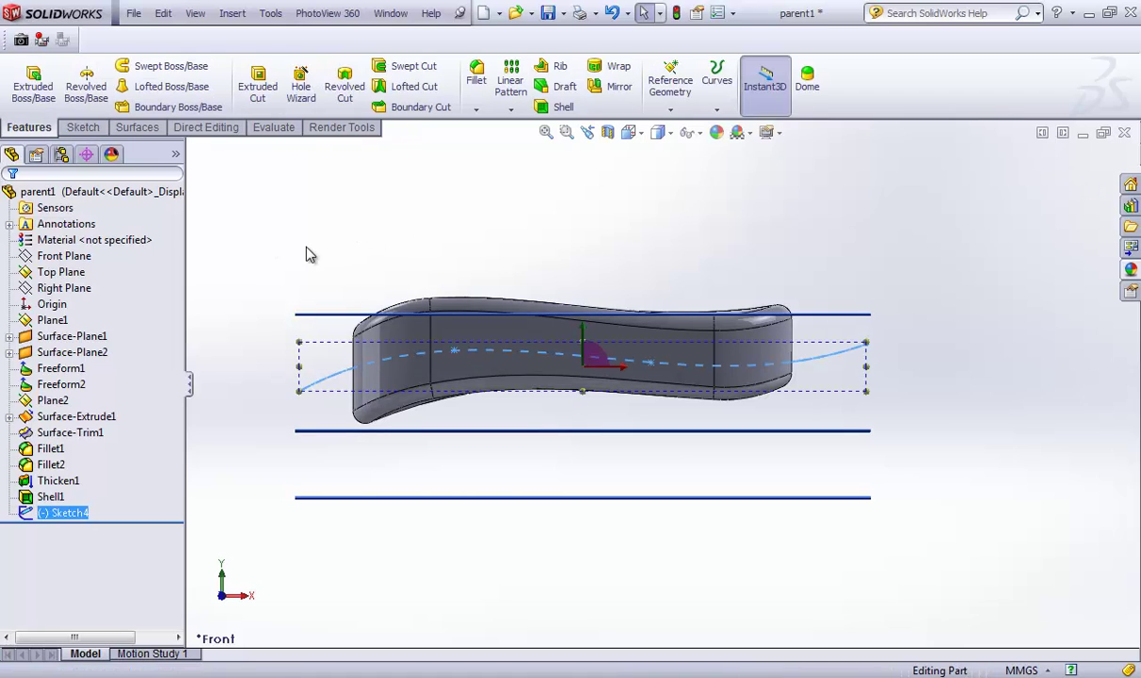
right_click_drag(311, 254, 386, 181)
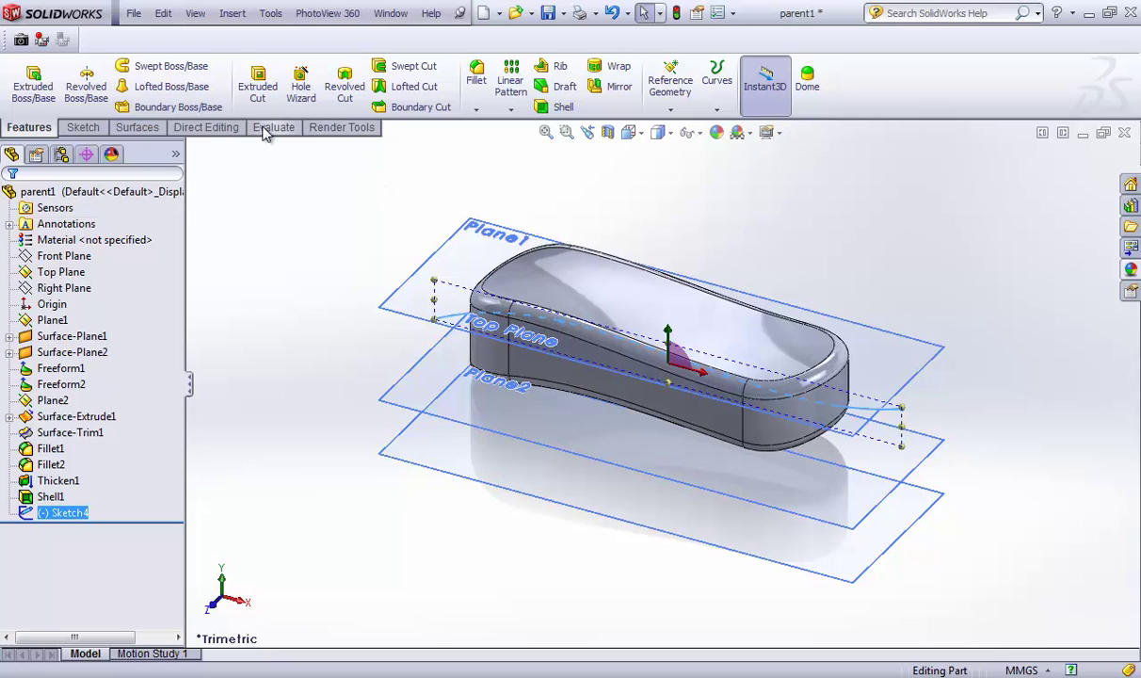
left_click(202, 127)
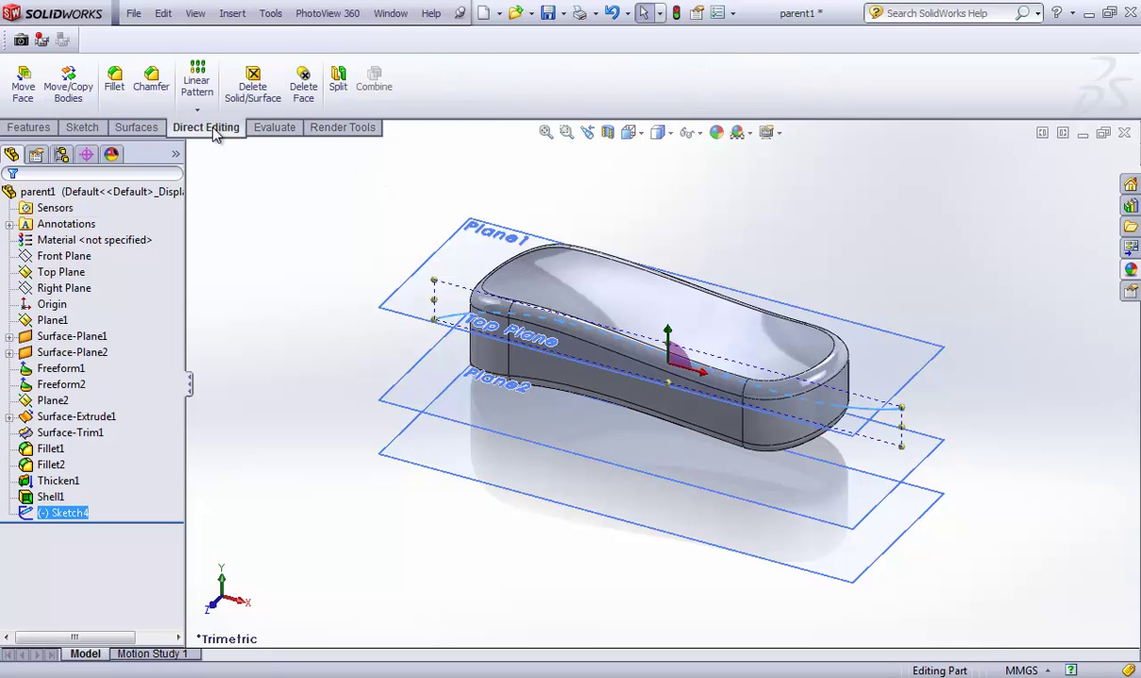
left_click(339, 83)
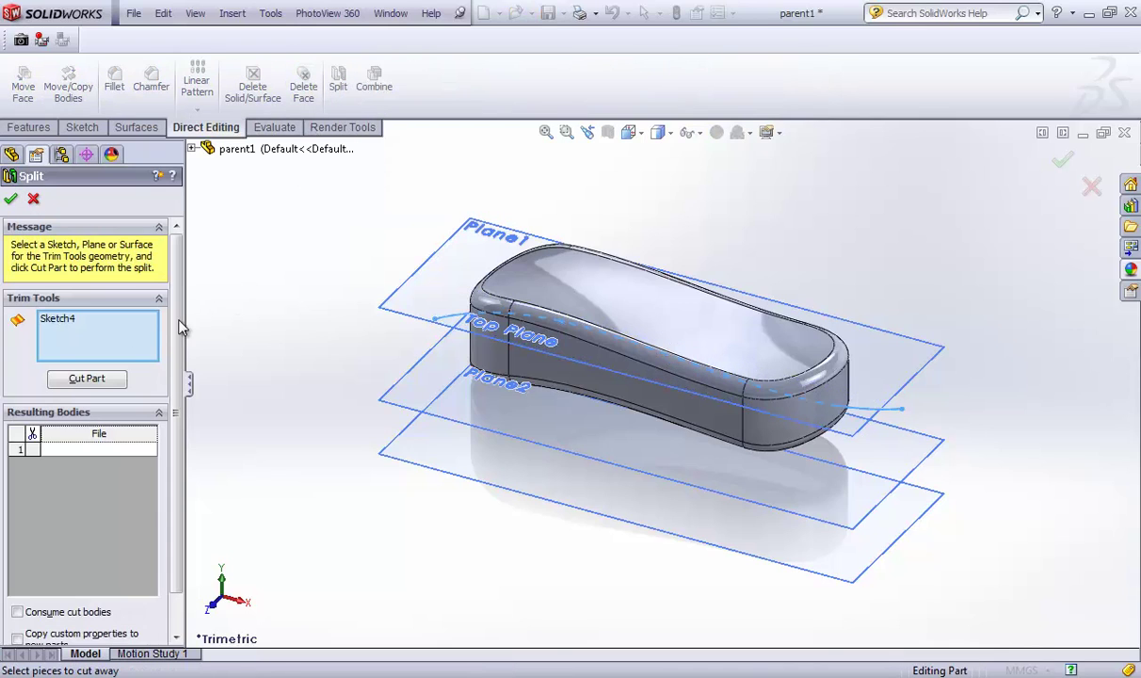
left_click(65, 381)
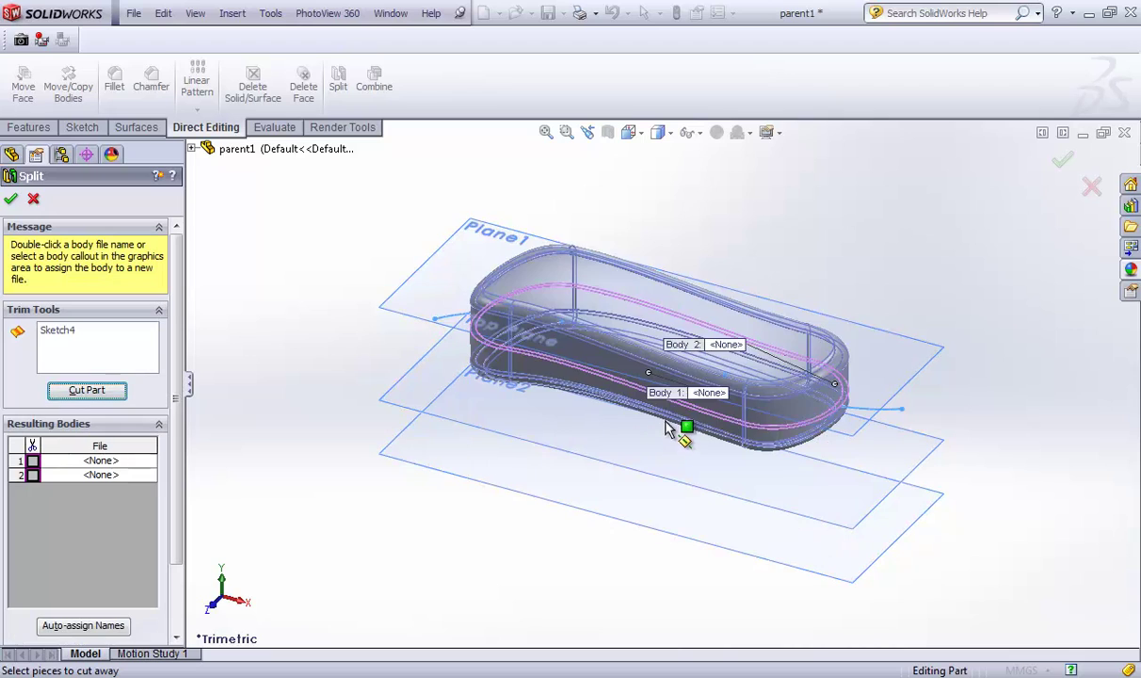
left_click(687, 413)
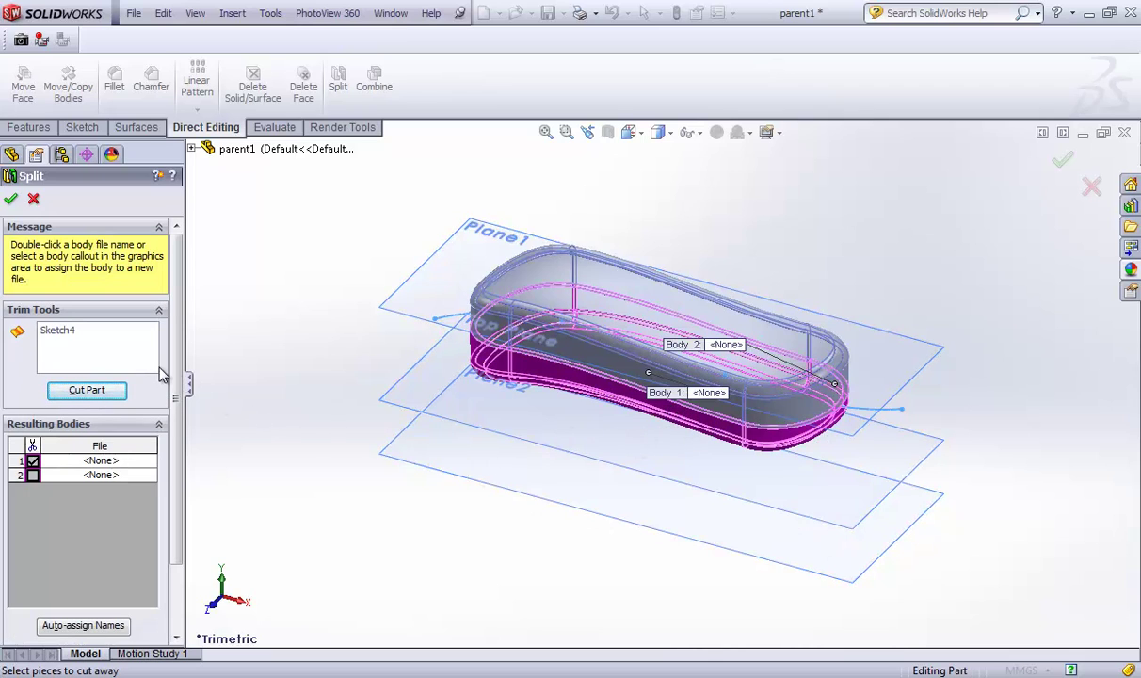
left_click(11, 201)
left_click(300, 335)
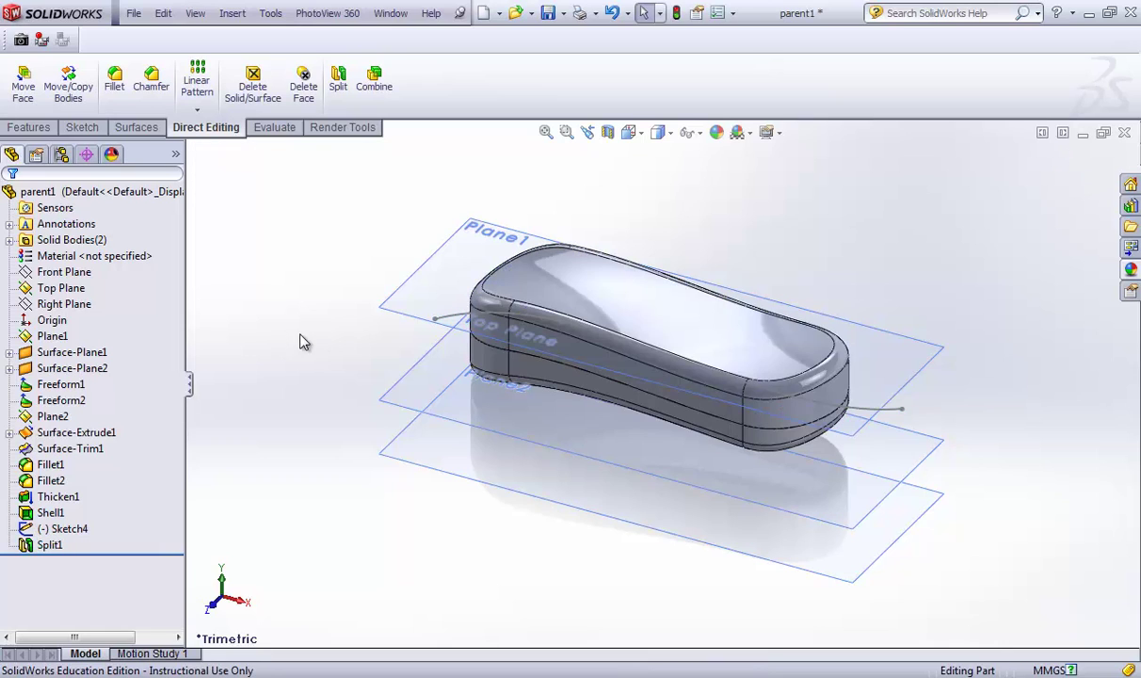
- Expand the solid bodies list, highlight the upper and lower split bodies in turn, and look over their available body commands
left_click(9, 239)
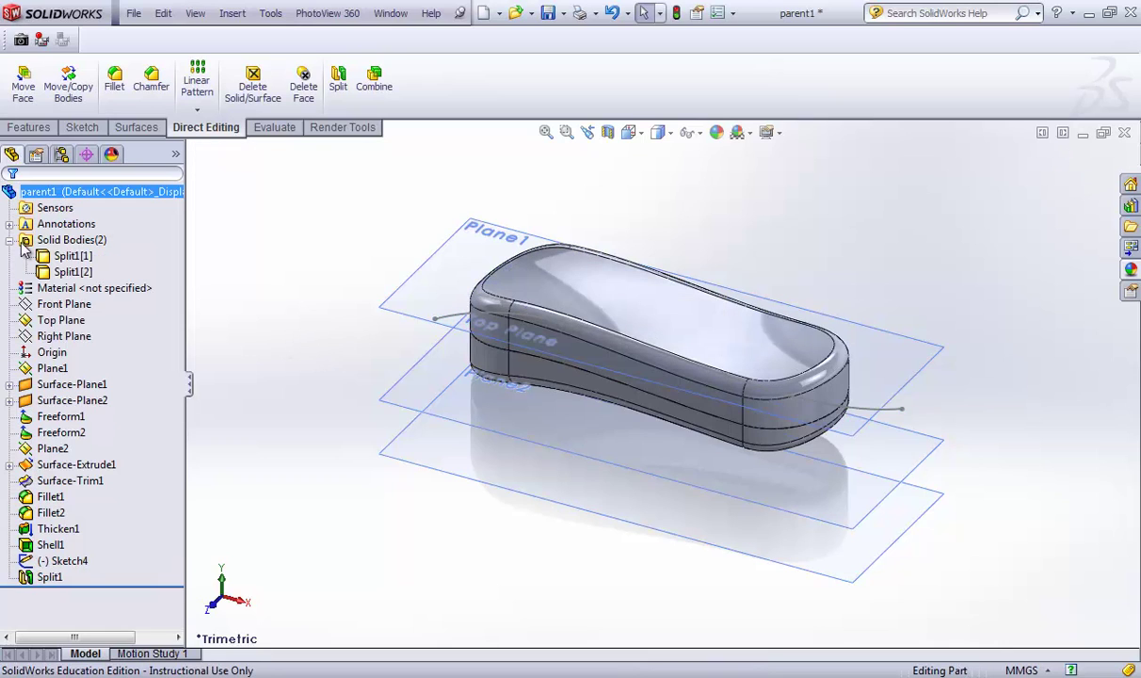
left_click(71, 256)
left_click(74, 271, "ctrl")
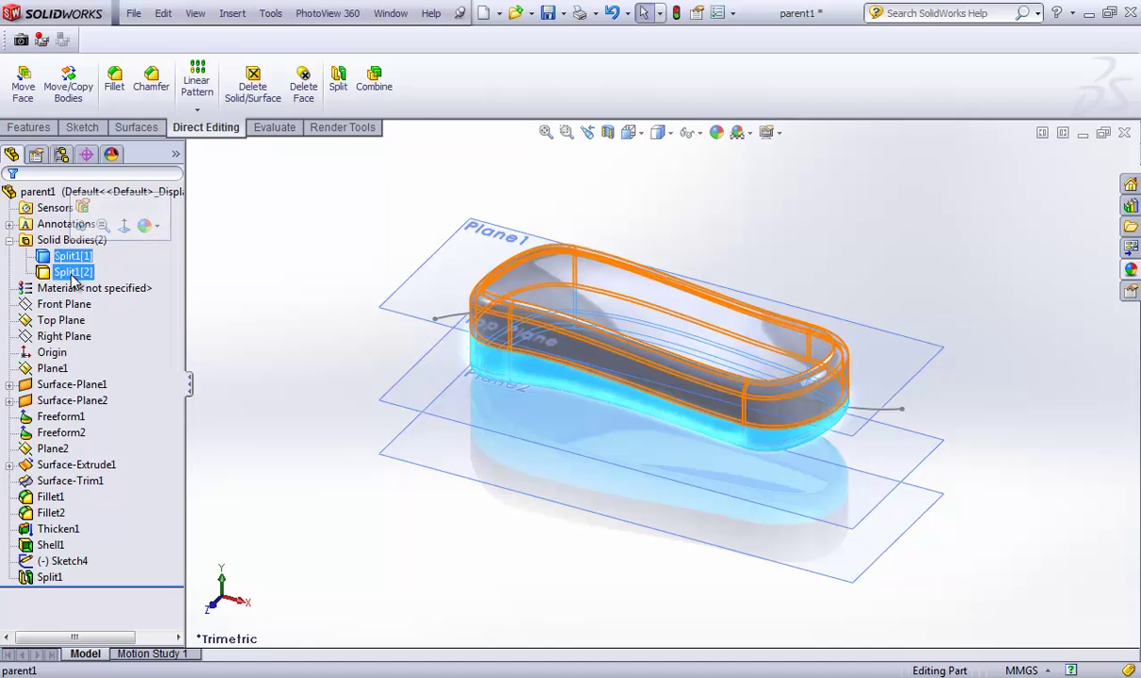
left_click(72, 272, "ctrl")
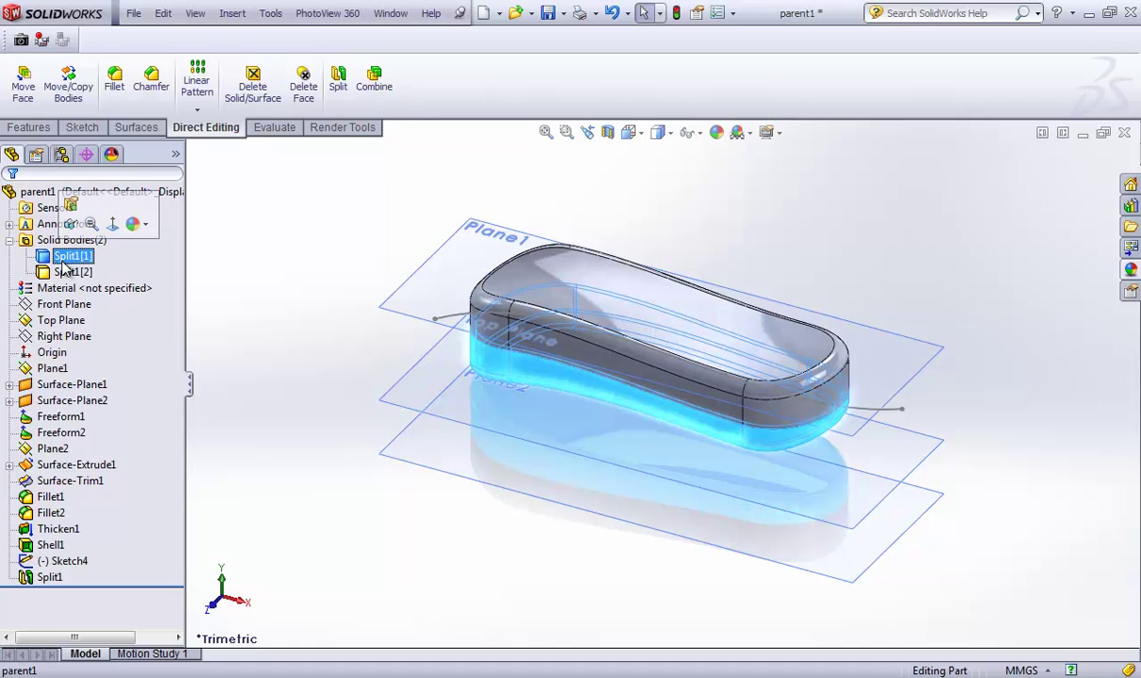
left_click(70, 273, "ctrl")
left_click(268, 288)
middle_click_drag(264, 329, 287, 332)
right_click(71, 272)
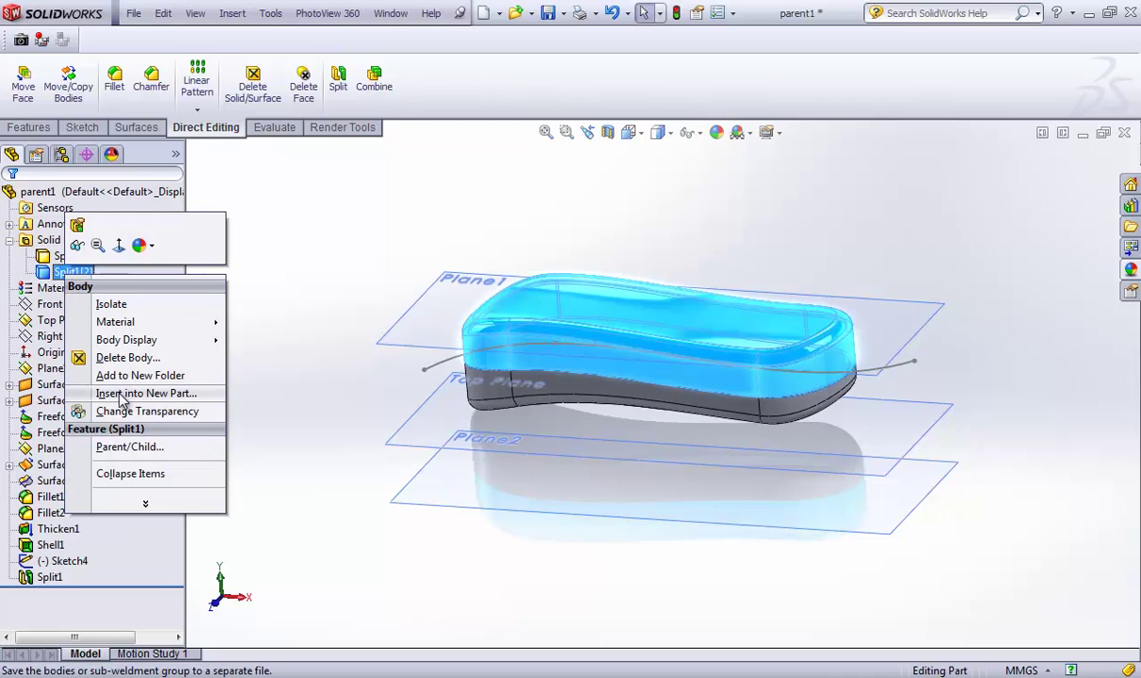
left_click(293, 309)
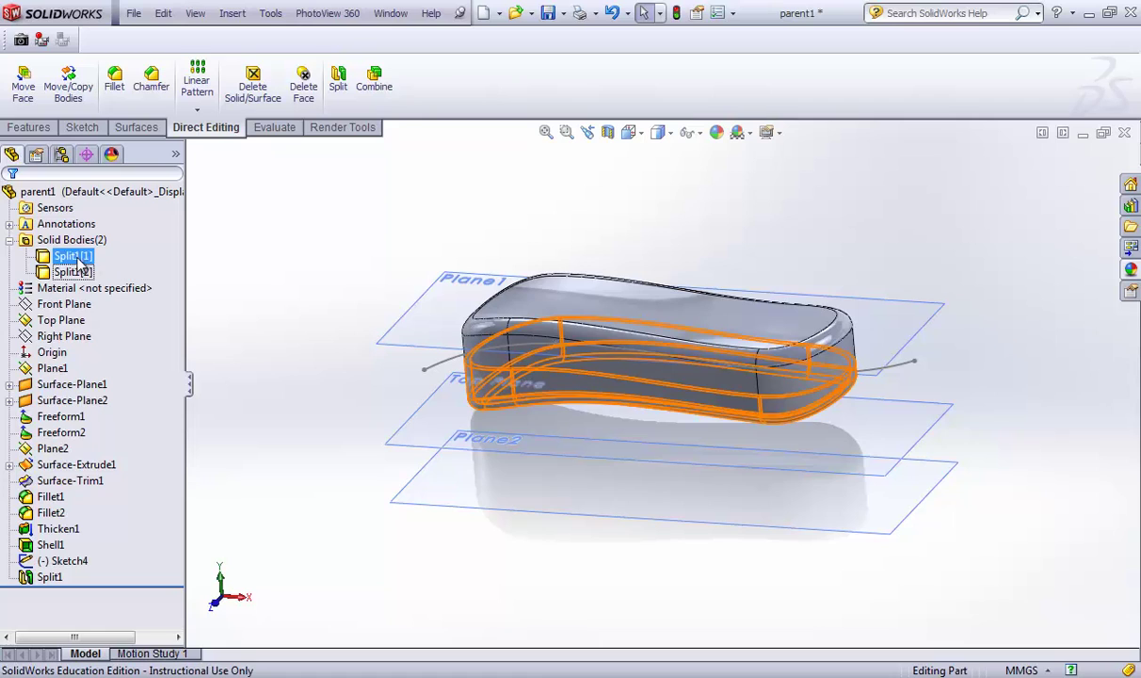
left_click(75, 272)
left_click(71, 256)
right_click(71, 256)
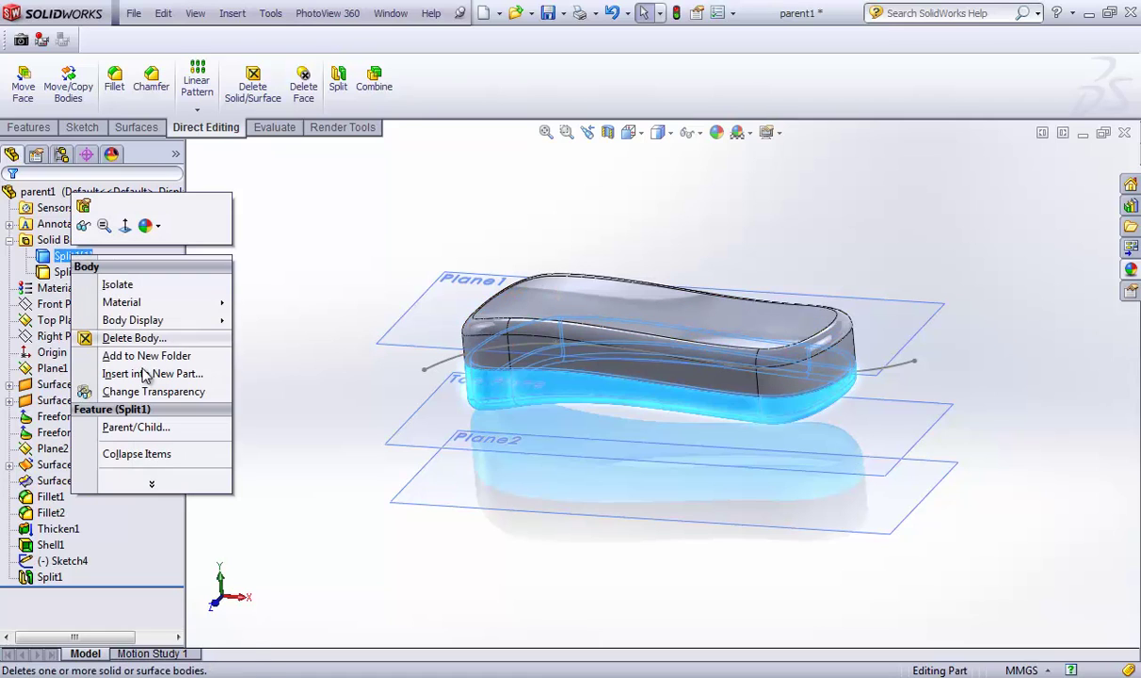
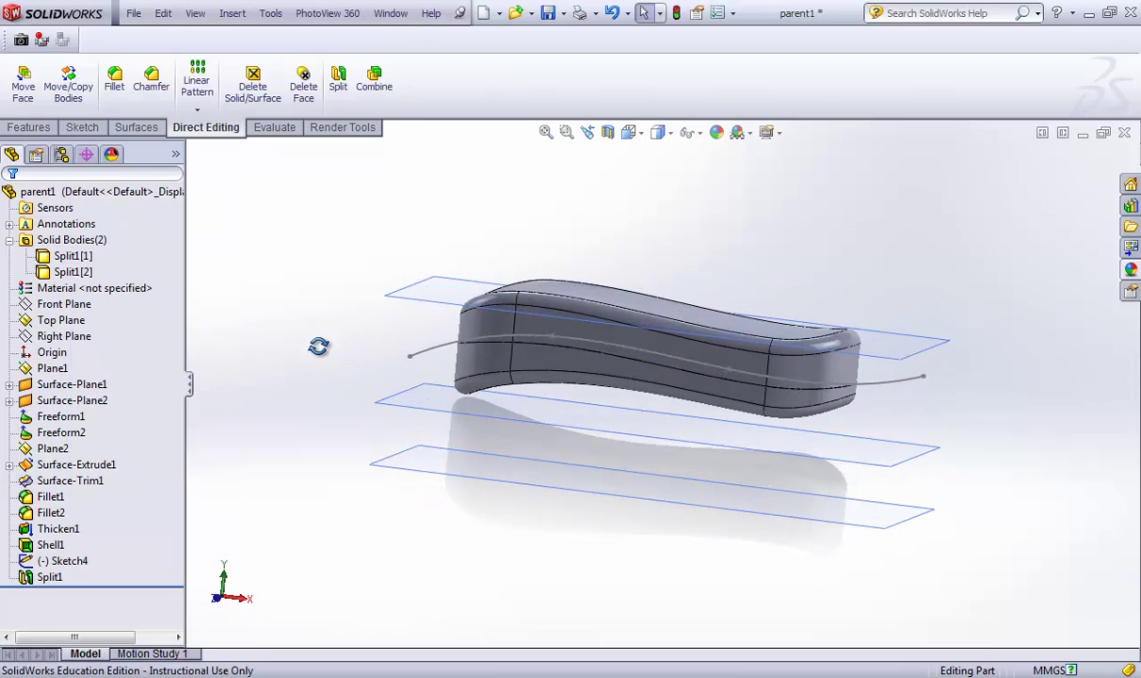
- Hide the lower split body and view the remaining upper half
left_click(79, 262)
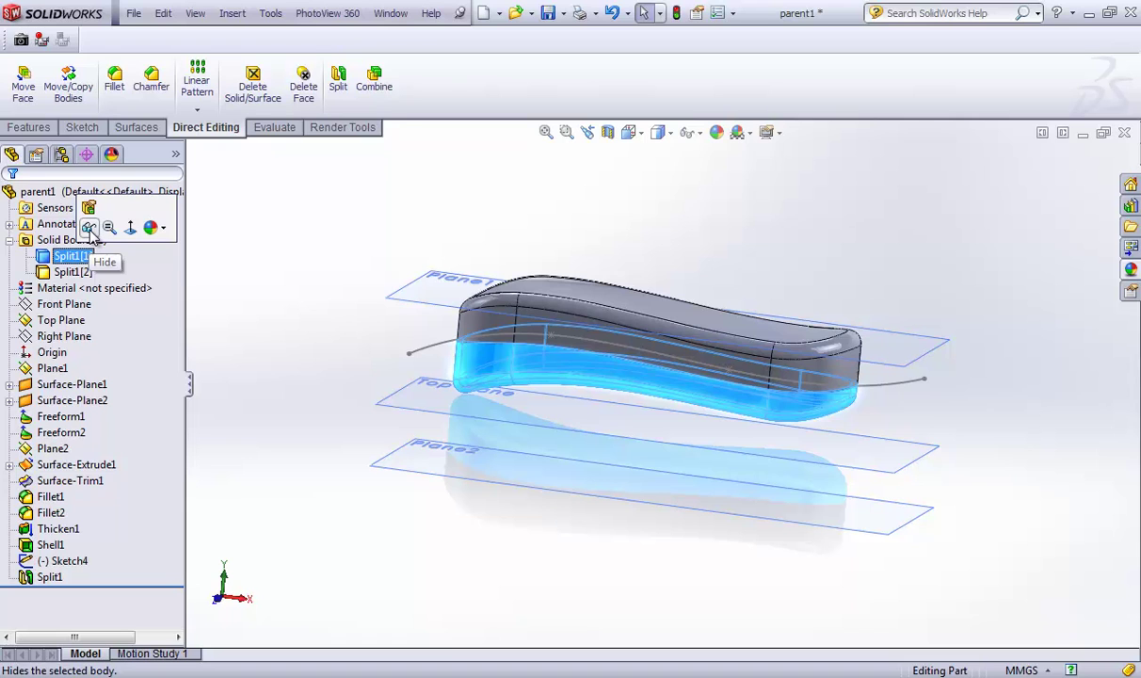
left_click(88, 230)
middle_click_drag(258, 350, 315, 556)
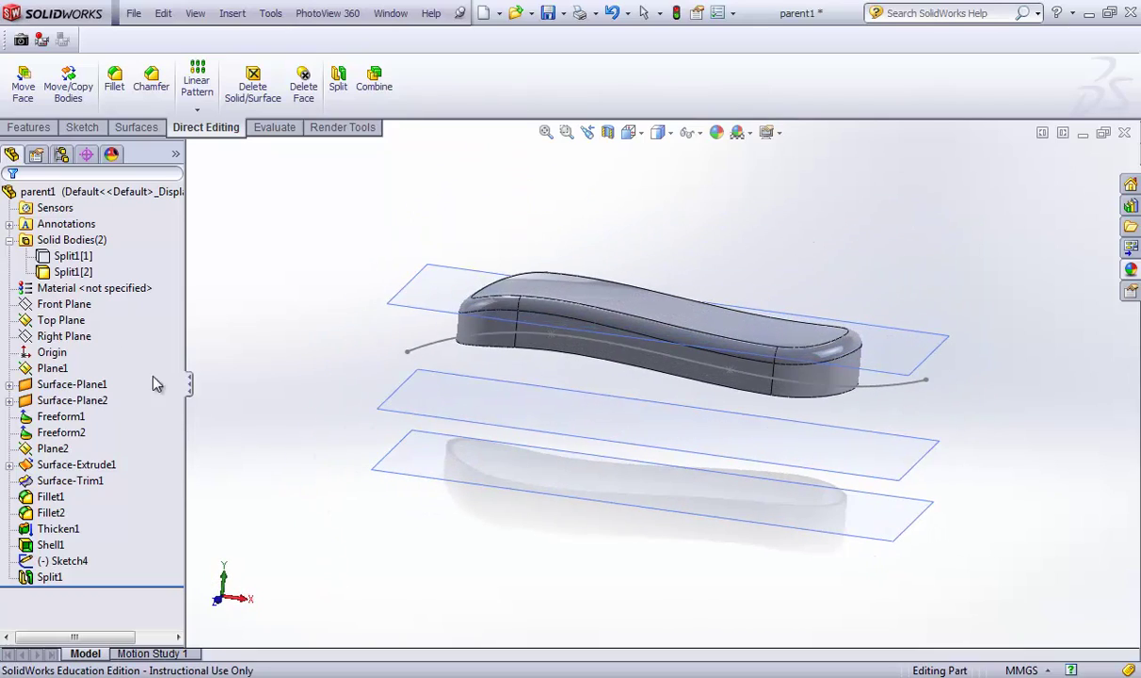
- Show the lower split body again, hide the upper one, and view the lower half from above
right_click(76, 262)
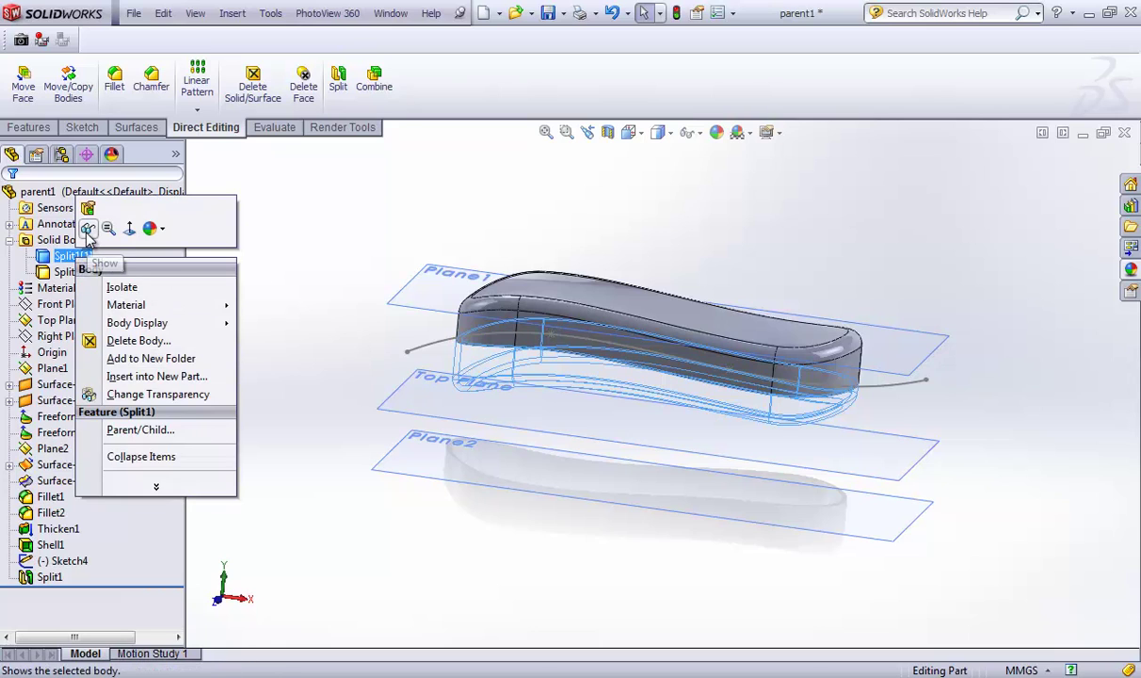
left_click(98, 232)
left_click(290, 297)
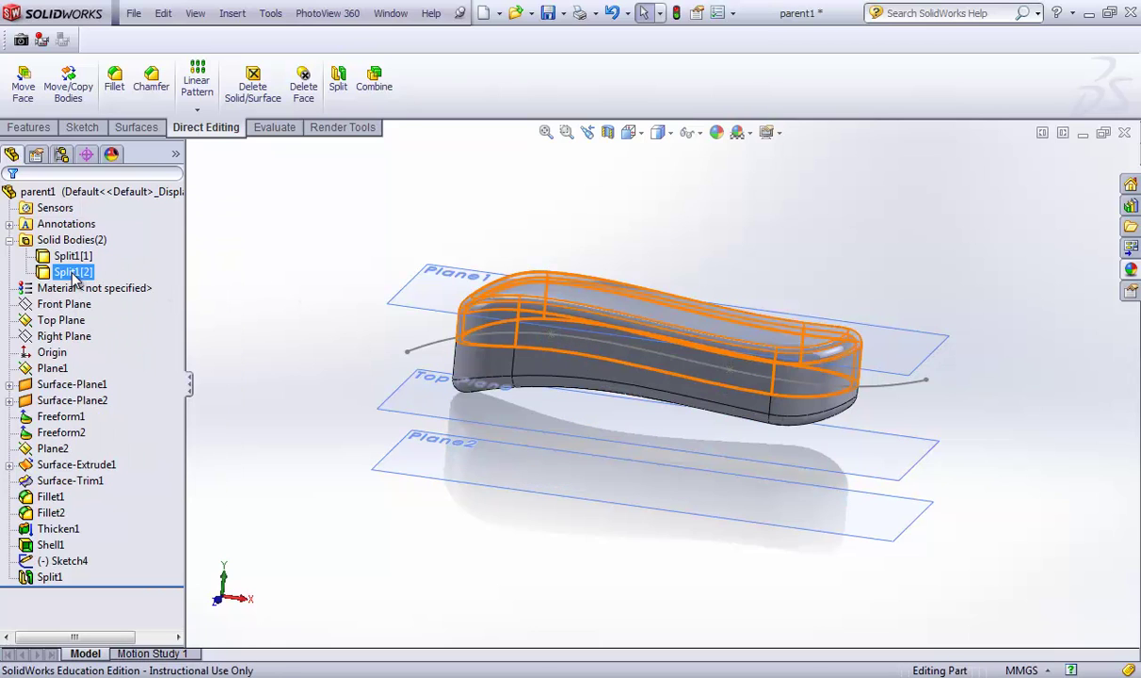
right_click(75, 273)
left_click(98, 243)
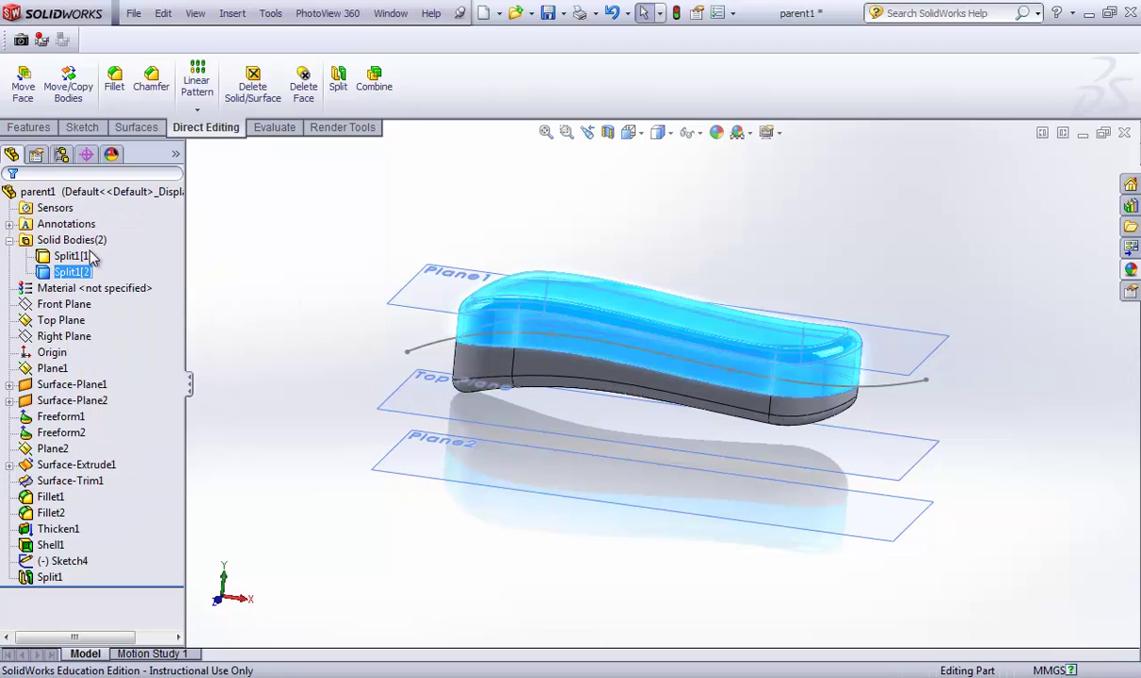
left_click(275, 352)
middle_click_drag(276, 352, 238, 401)
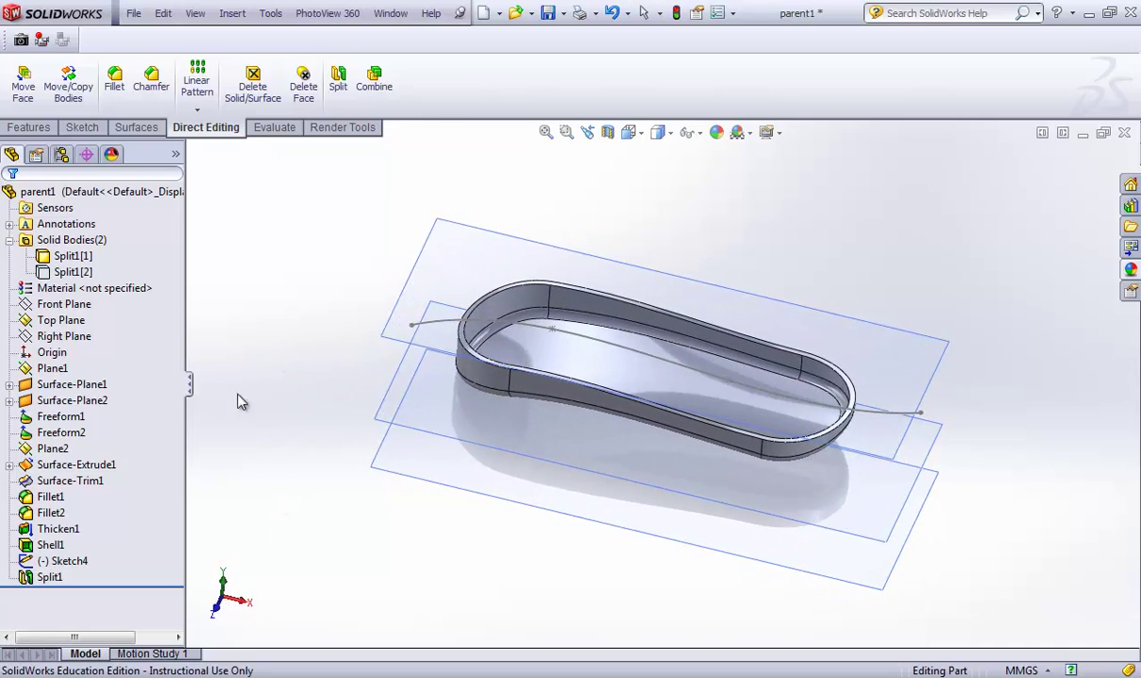
- Show the upper split body again so both halves are displayed, and view the part's underside
right_click(73, 272)
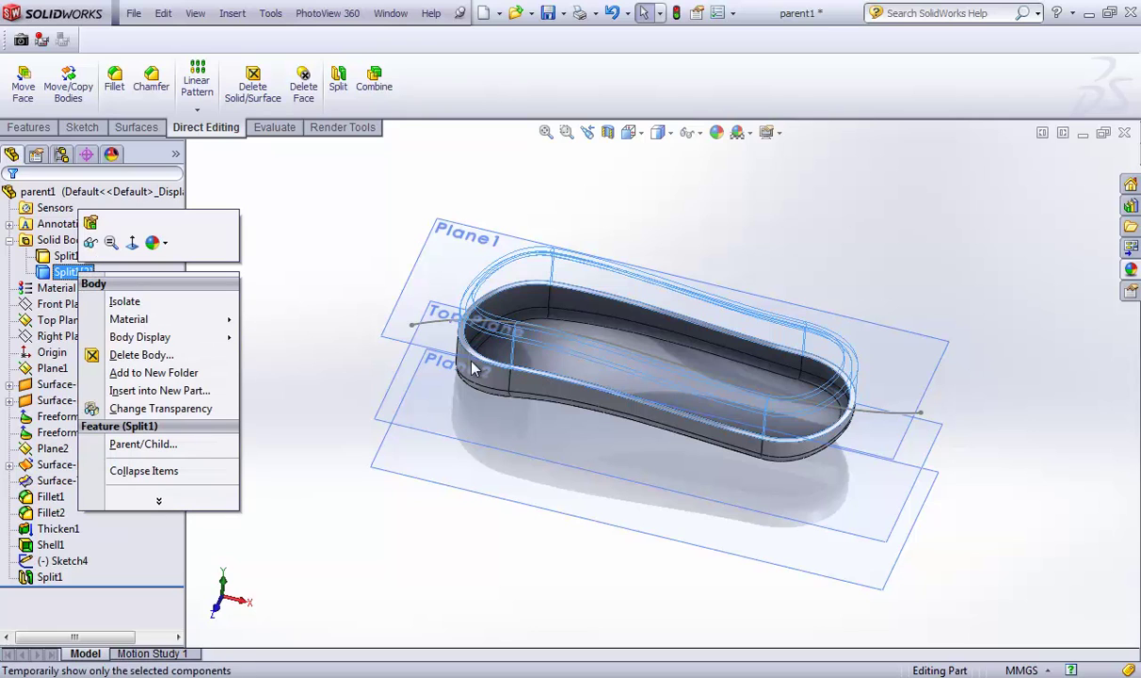
left_click(90, 243)
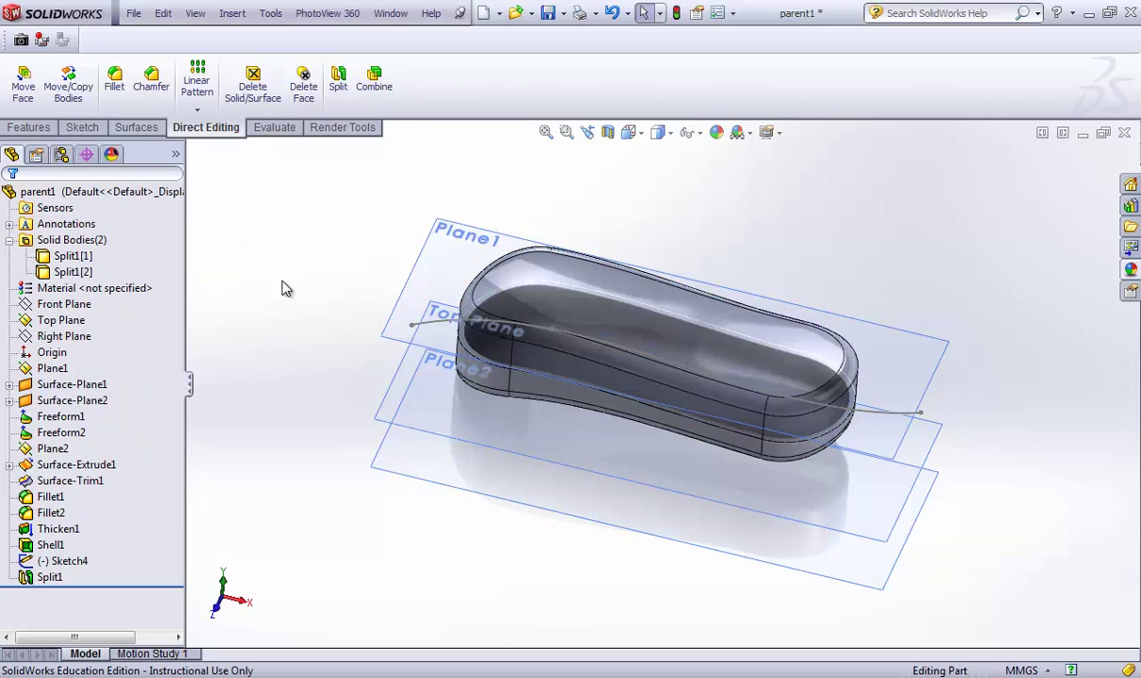
middle_click_drag(286, 285, 332, 298)
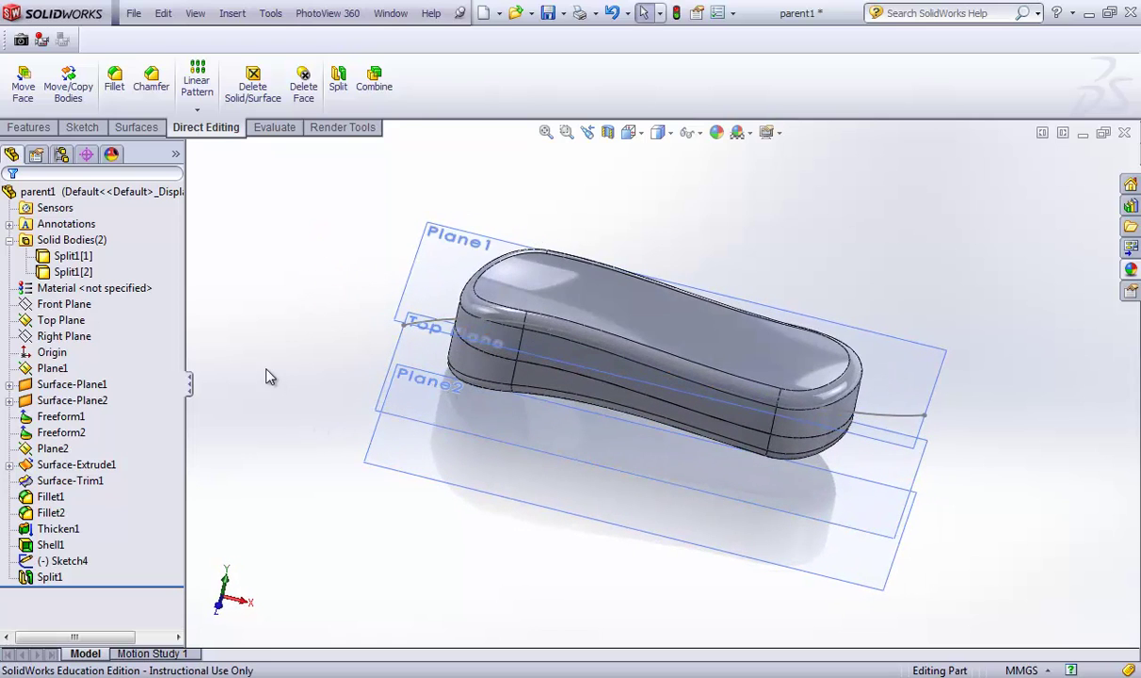
middle_click_drag(280, 403, 326, 296)
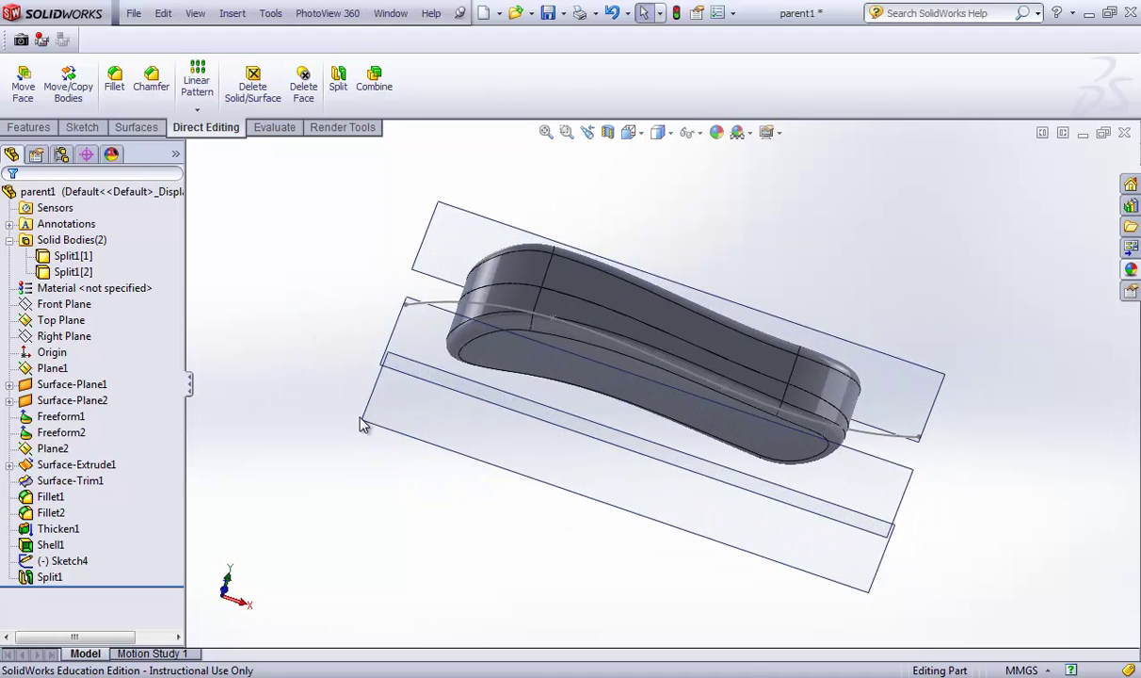
middle_click_drag(364, 423, 349, 360)
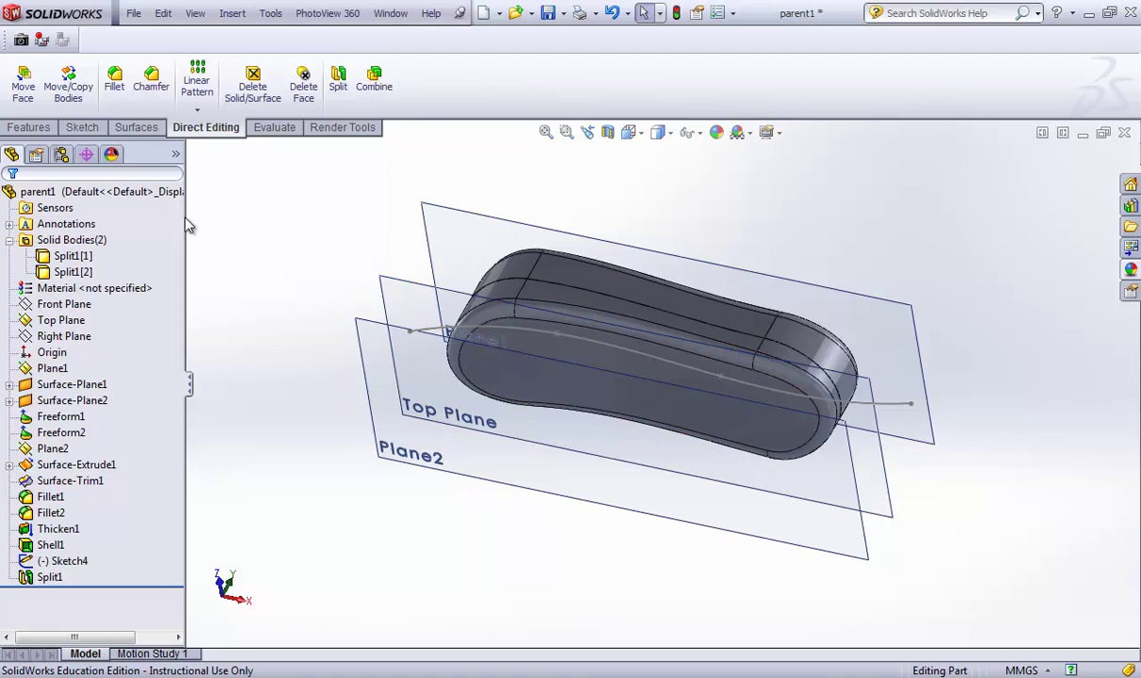
- Sketch a three-point arc of about 118 mm radius on the Top Plane, crossing the part's full width between its centre and the +X end
left_click(56, 325)
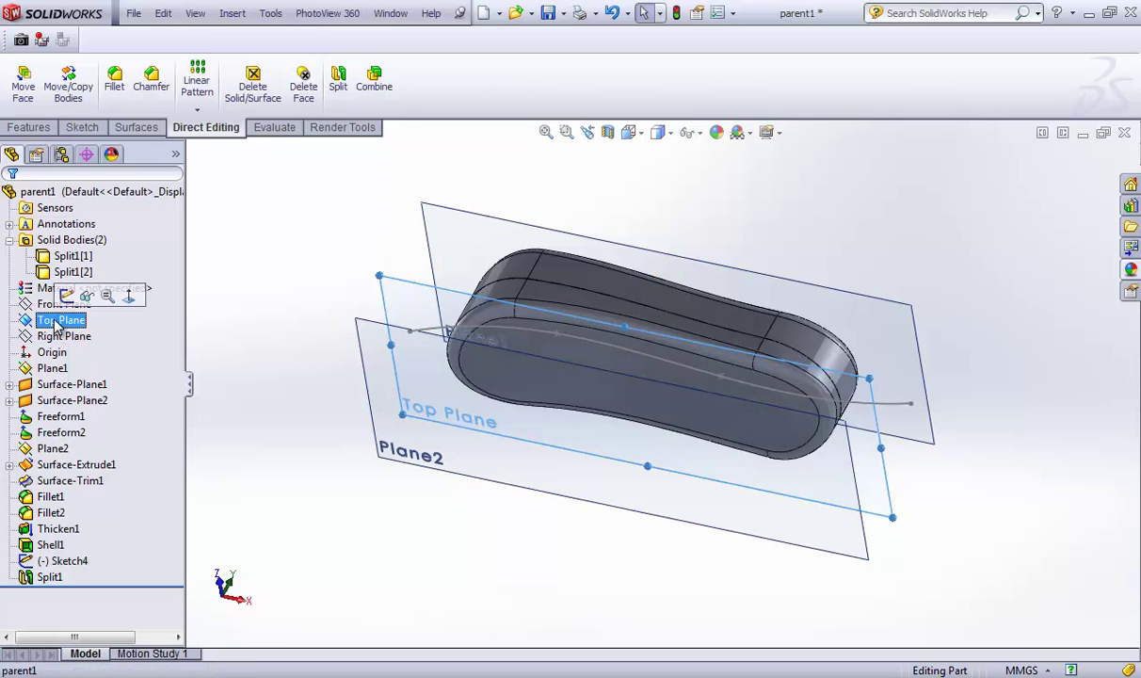
left_click(69, 290)
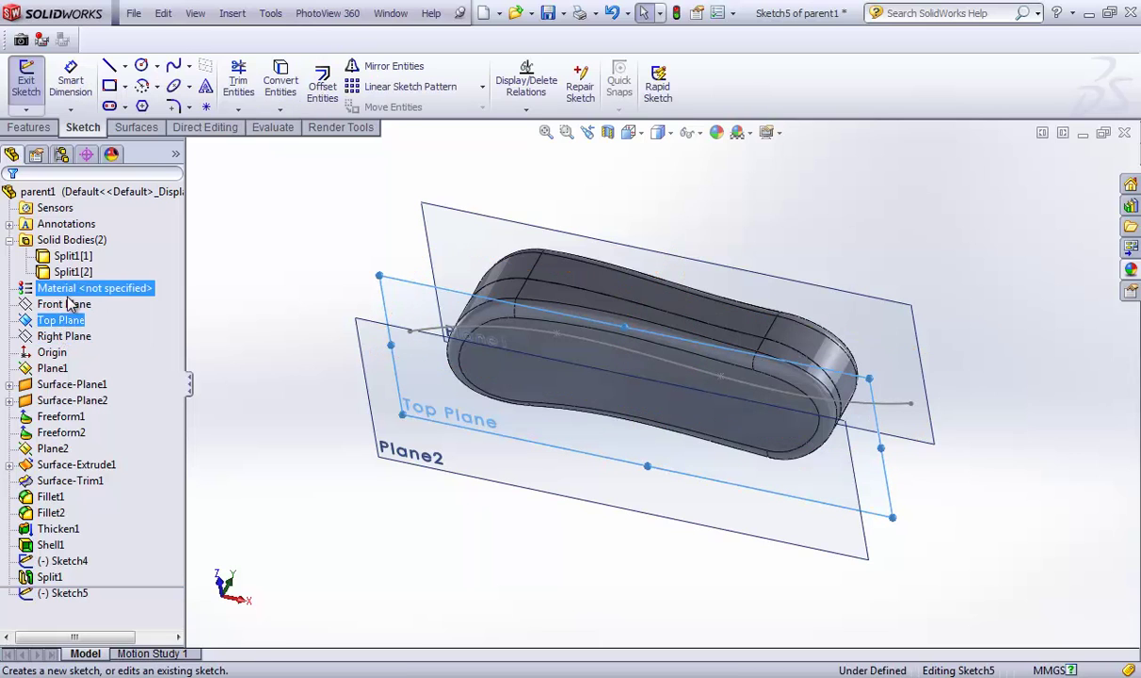
right_click(76, 601)
left_click(113, 476)
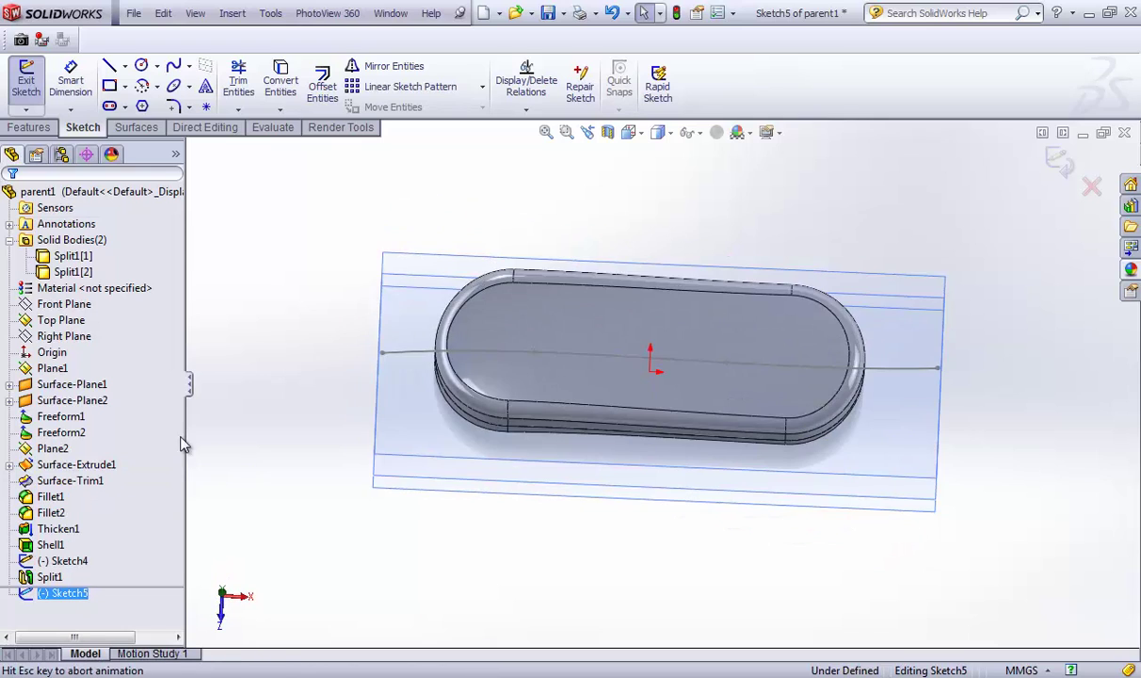
left_click(157, 86)
left_click(179, 142)
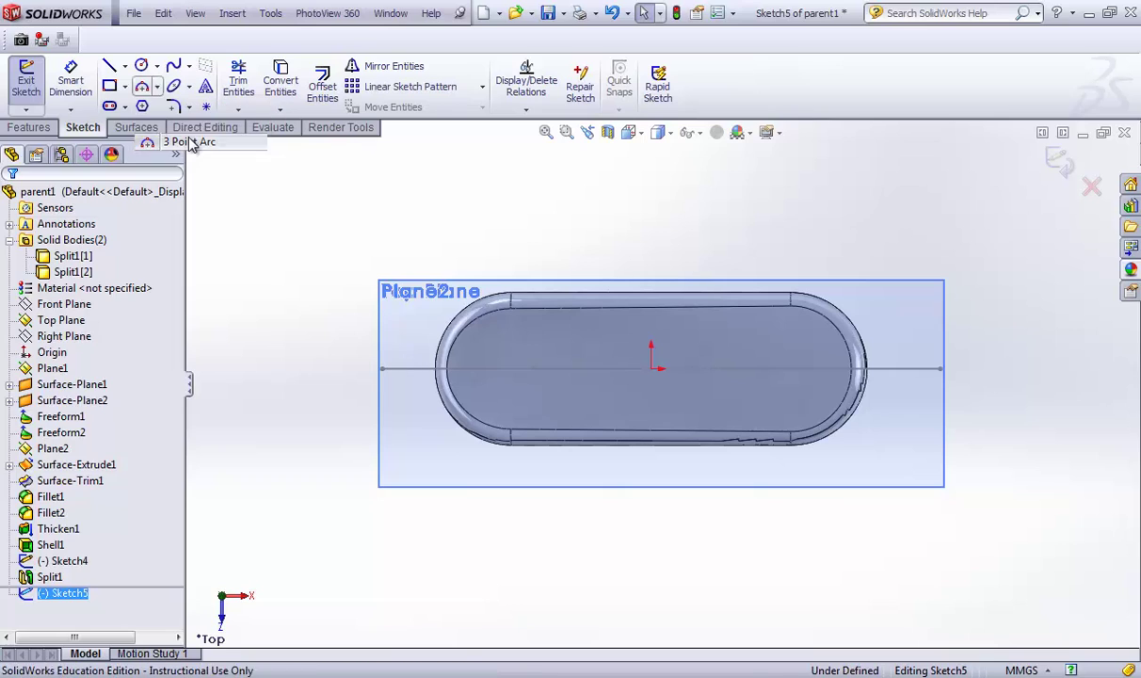
left_click(761, 224)
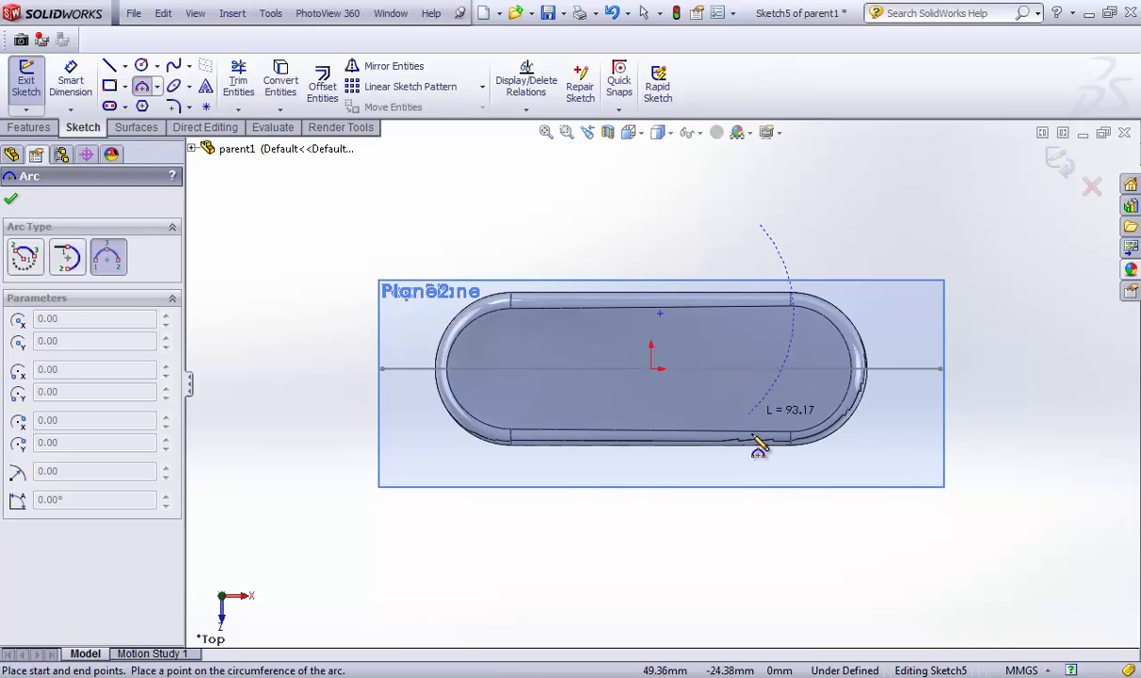
left_click(761, 506)
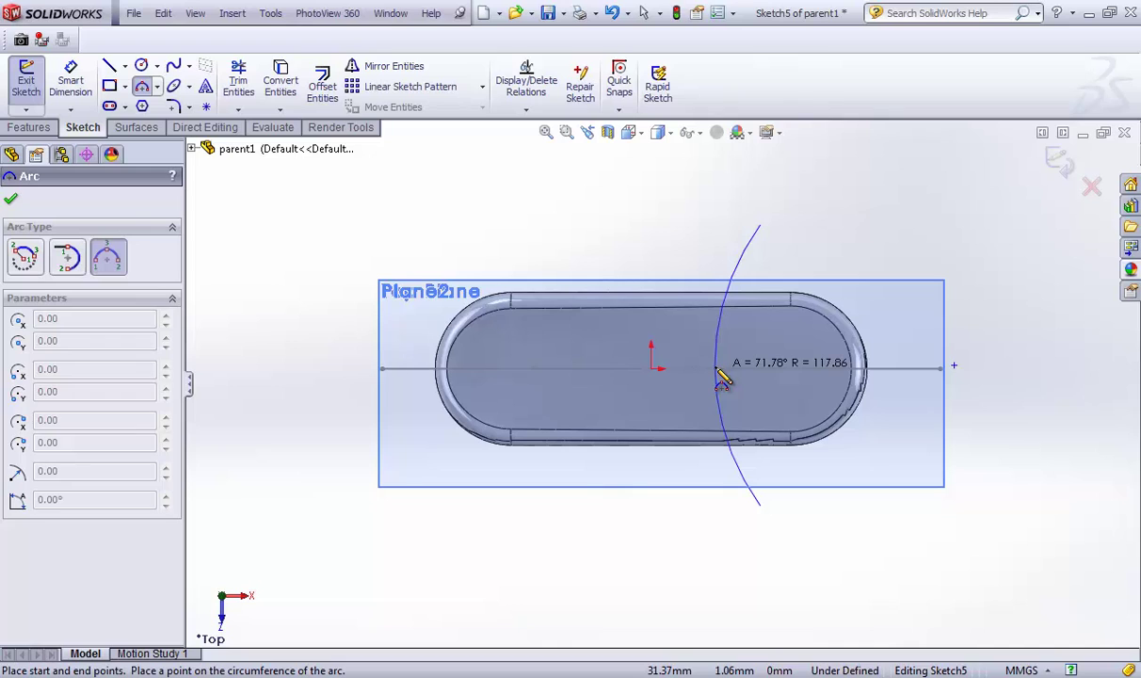
left_click(718, 372)
key("Escape")
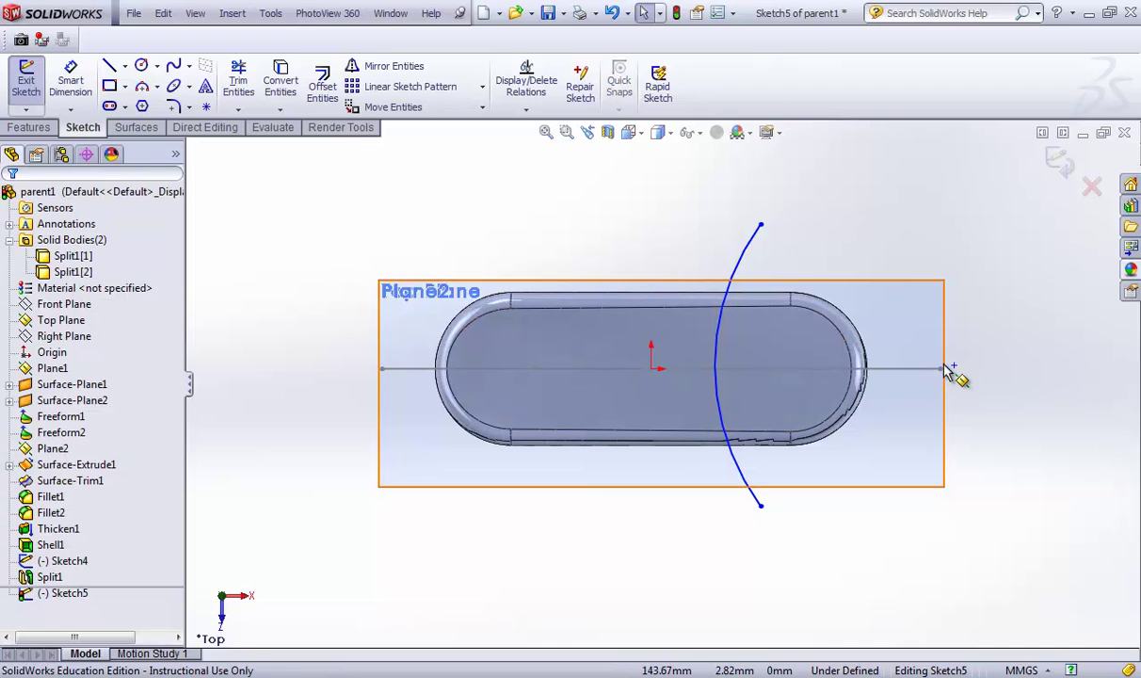
- Make the arc's centre point coincident with the spline of the earlier split sketch
left_click(954, 368)
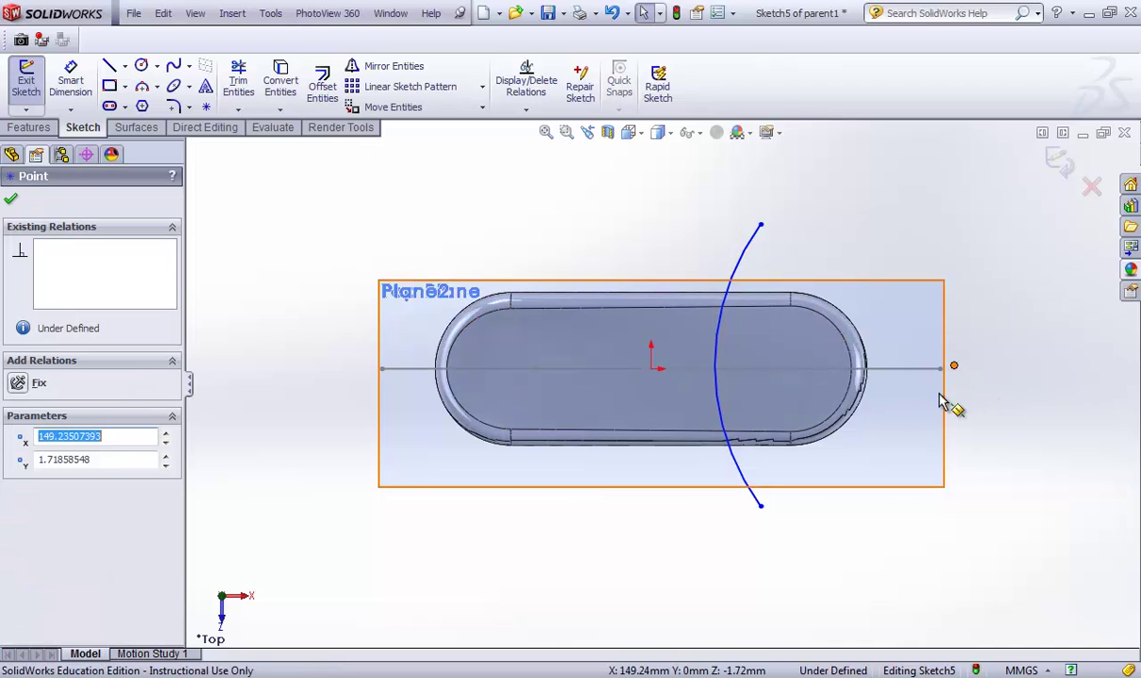
left_click(912, 380, "ctrl")
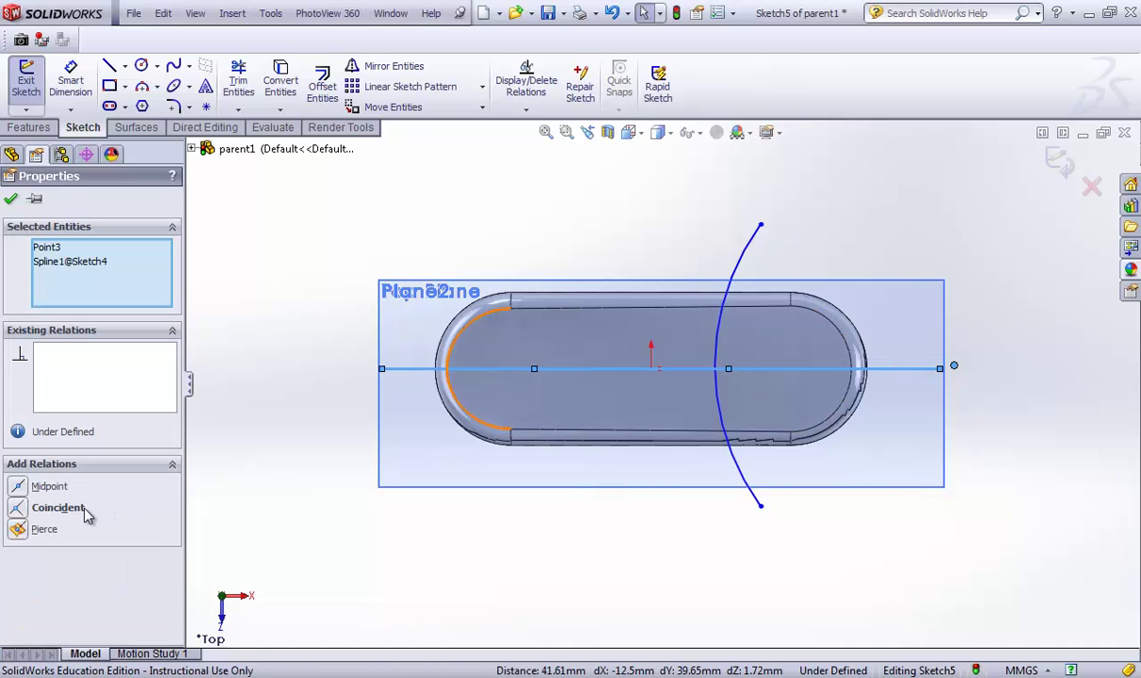
left_click(21, 508)
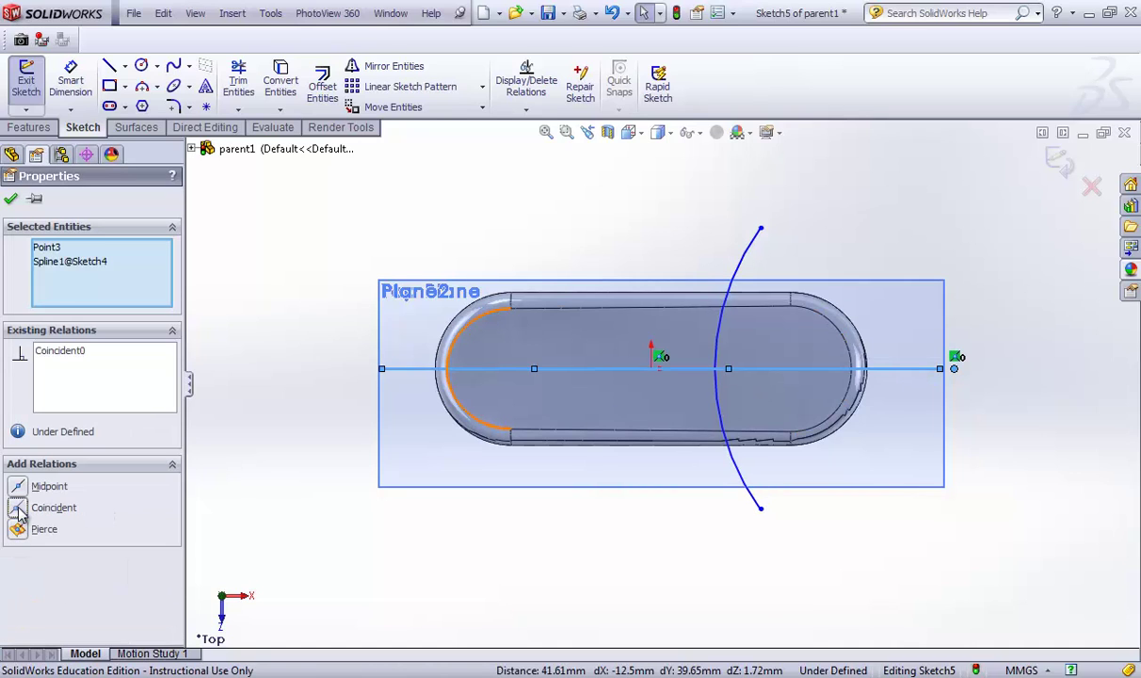
left_click(10, 200)
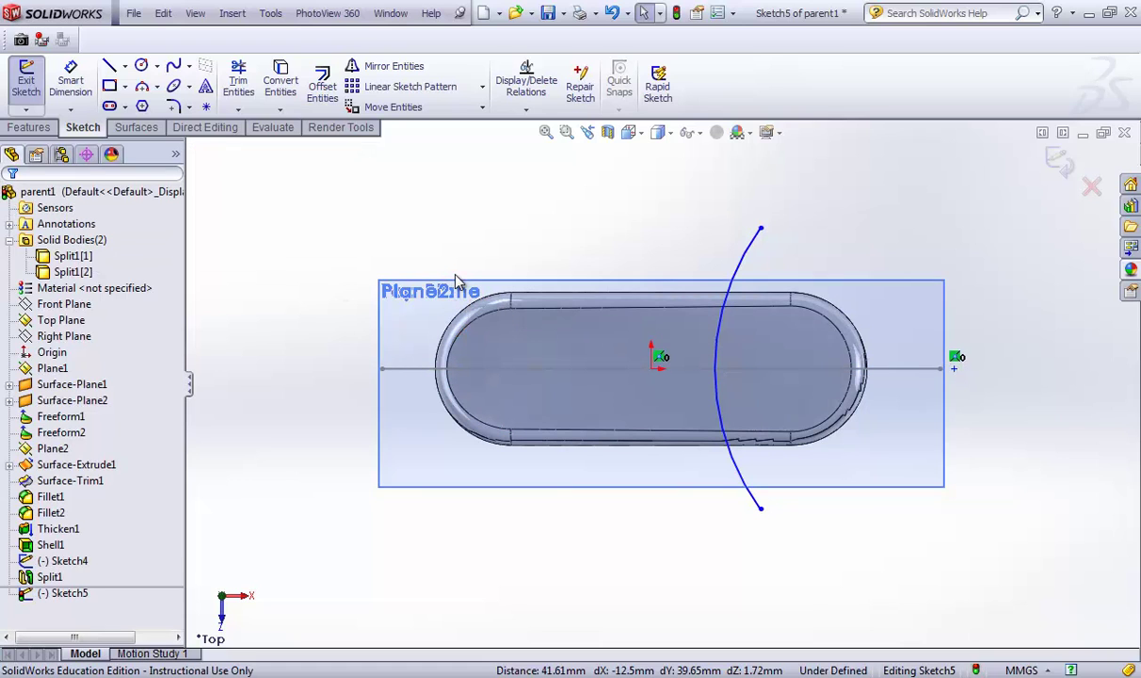
- Close the arc sketch and use it to split the part, marking only the lower end piece on the +X side as a separate body
left_click(26, 80)
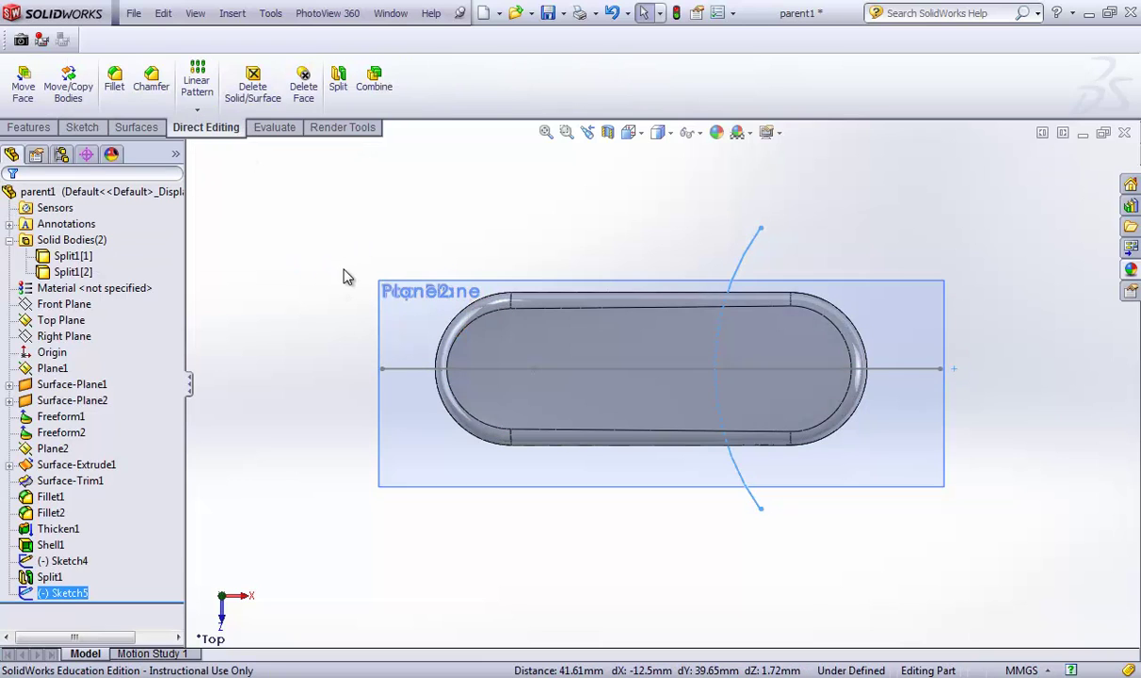
middle_click_drag(344, 273, 478, 325)
right_click_drag(478, 325, 509, 325)
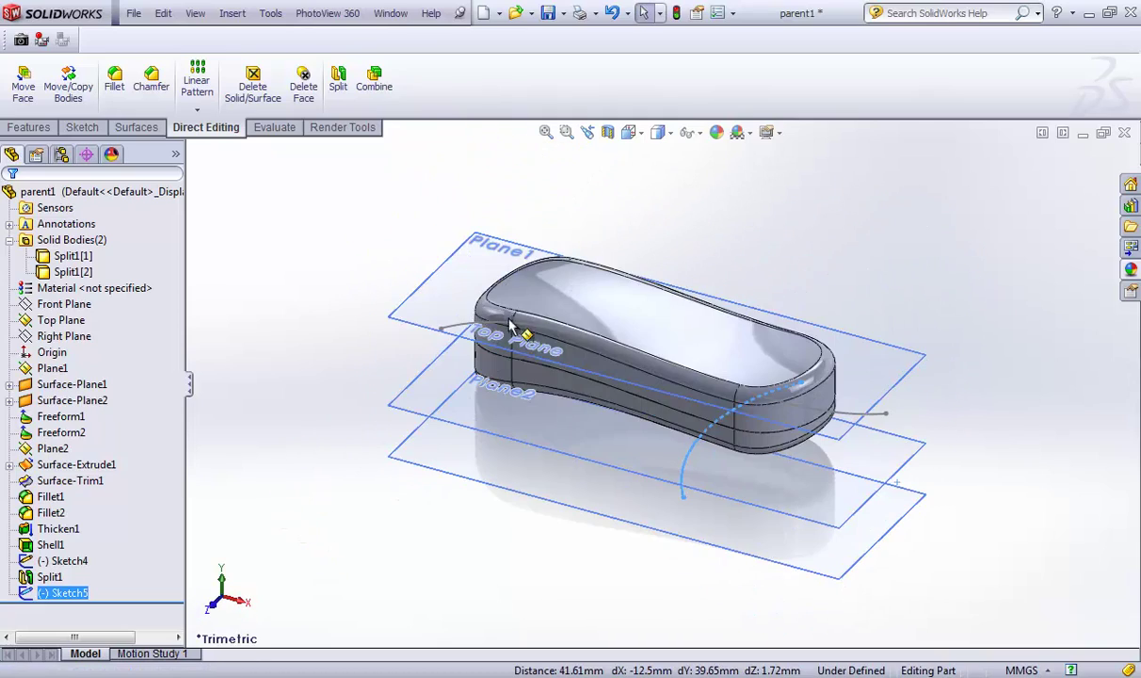
left_click(338, 85)
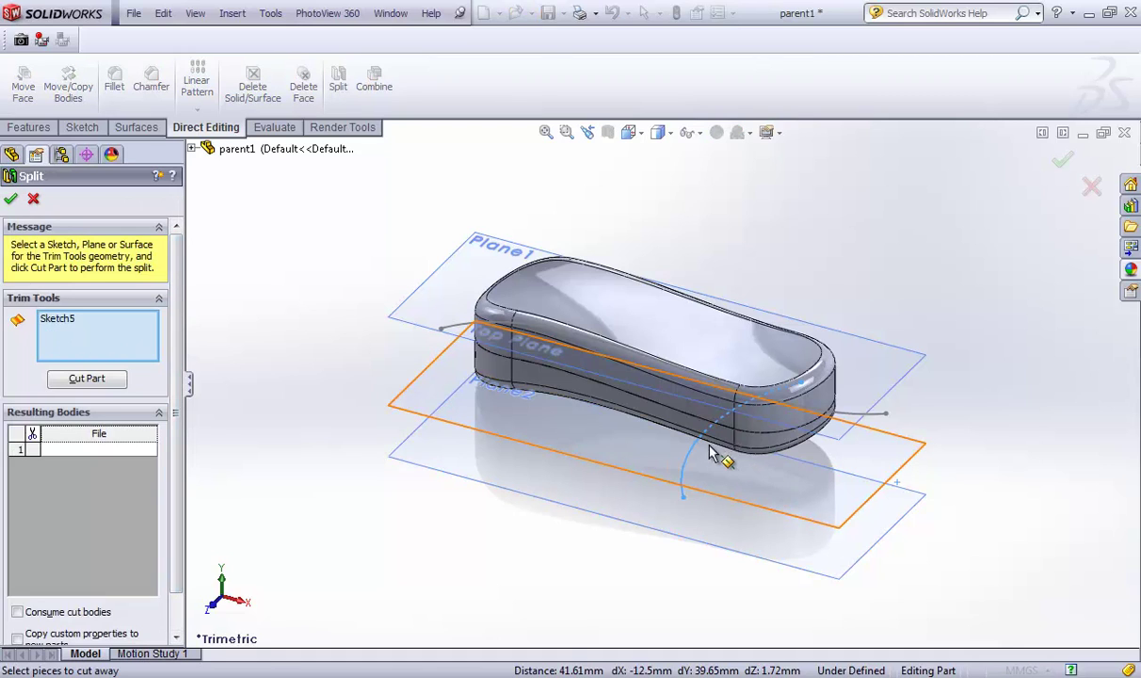
left_click(100, 380)
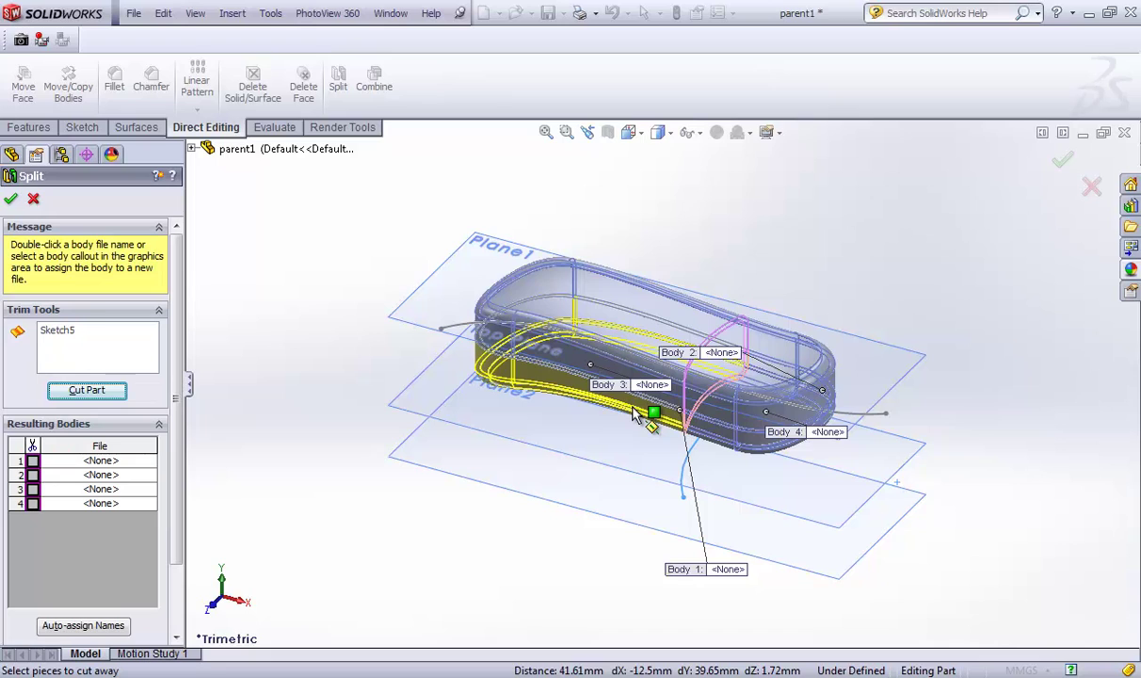
left_click(755, 450)
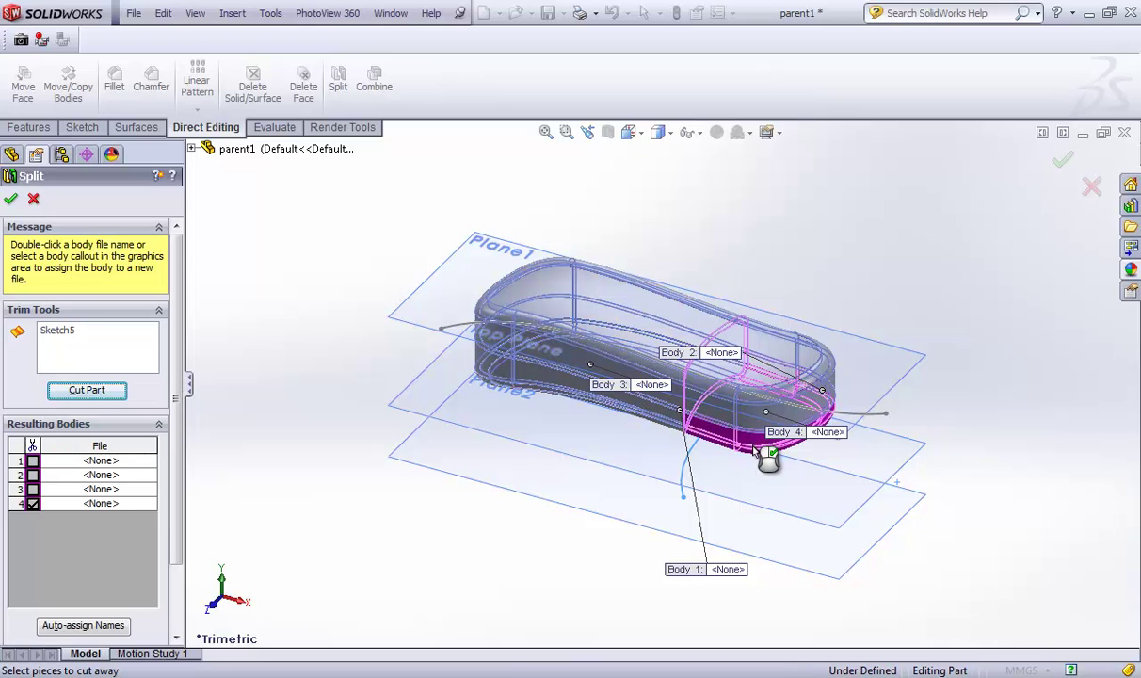
left_click(11, 201)
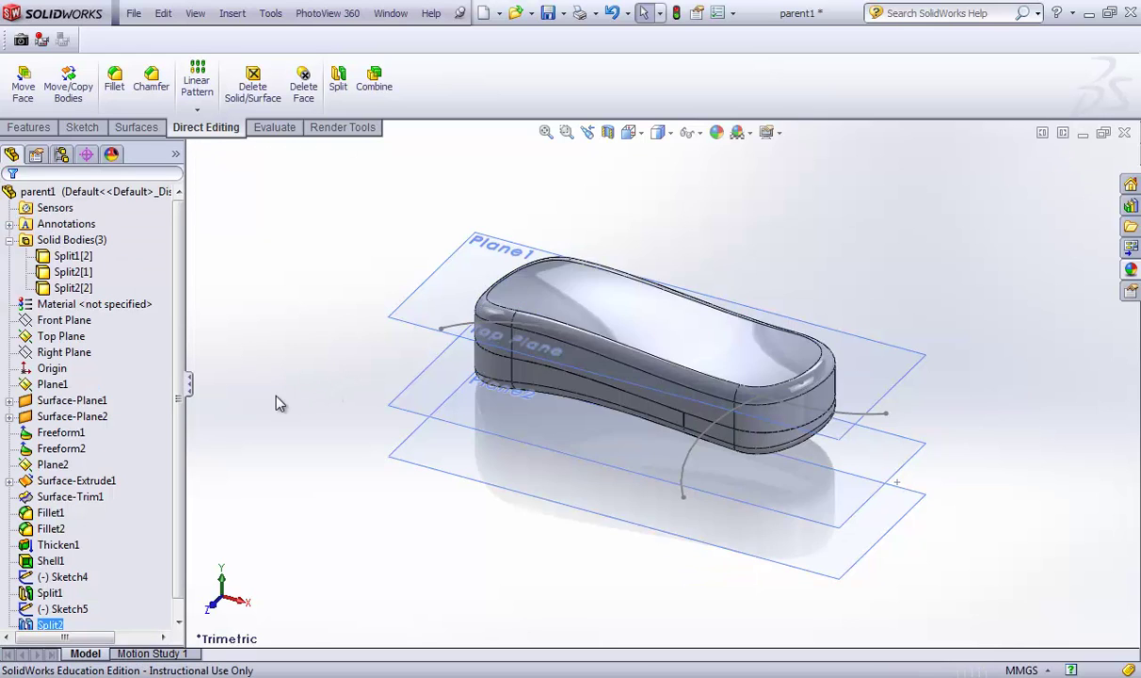
- Highlight each of the solid bodies in turn and inspect the new arc split from the part's underside
middle_click_drag(279, 403, 343, 245)
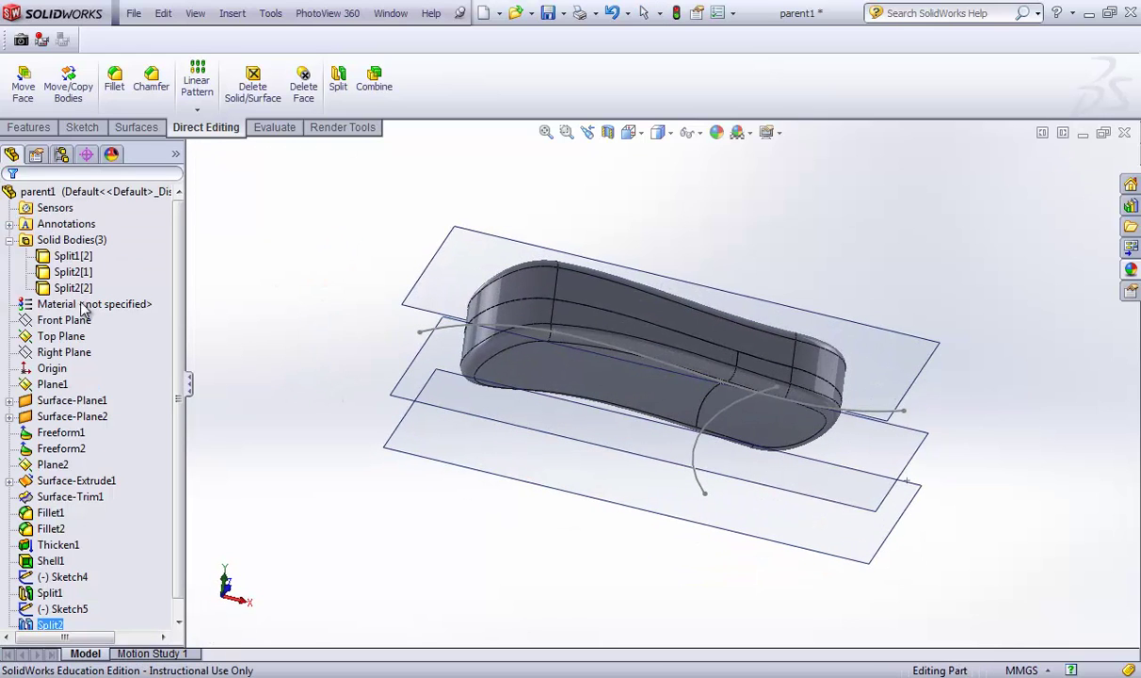
left_click(72, 255)
left_click(73, 272, "ctrl")
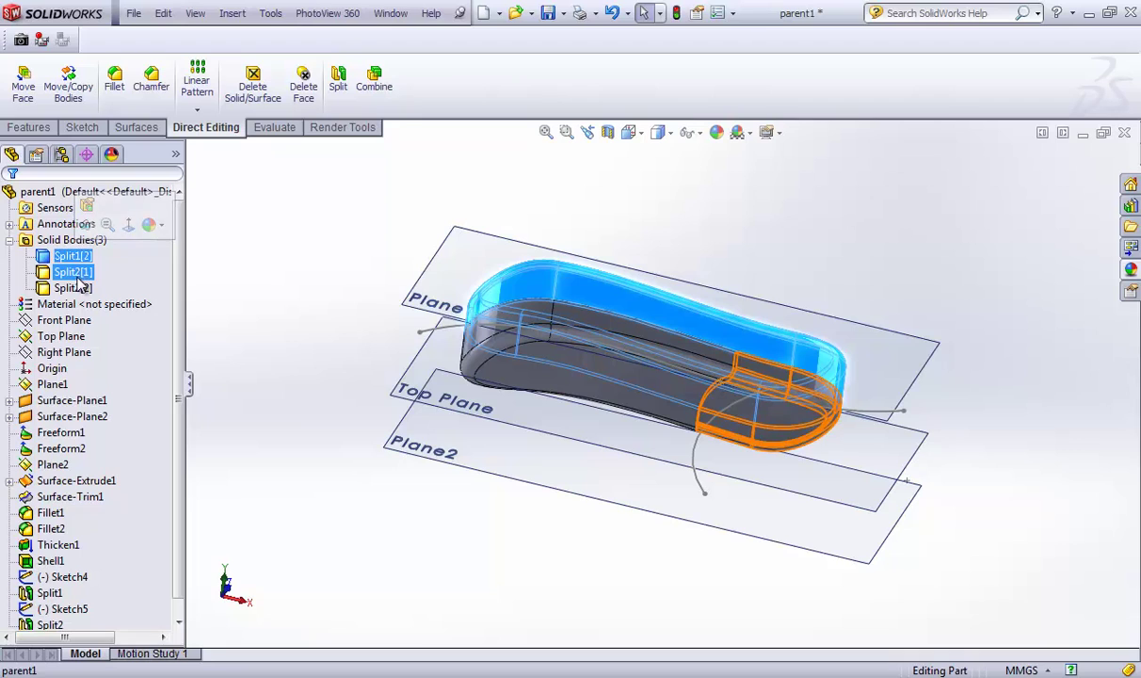
left_click(72, 272)
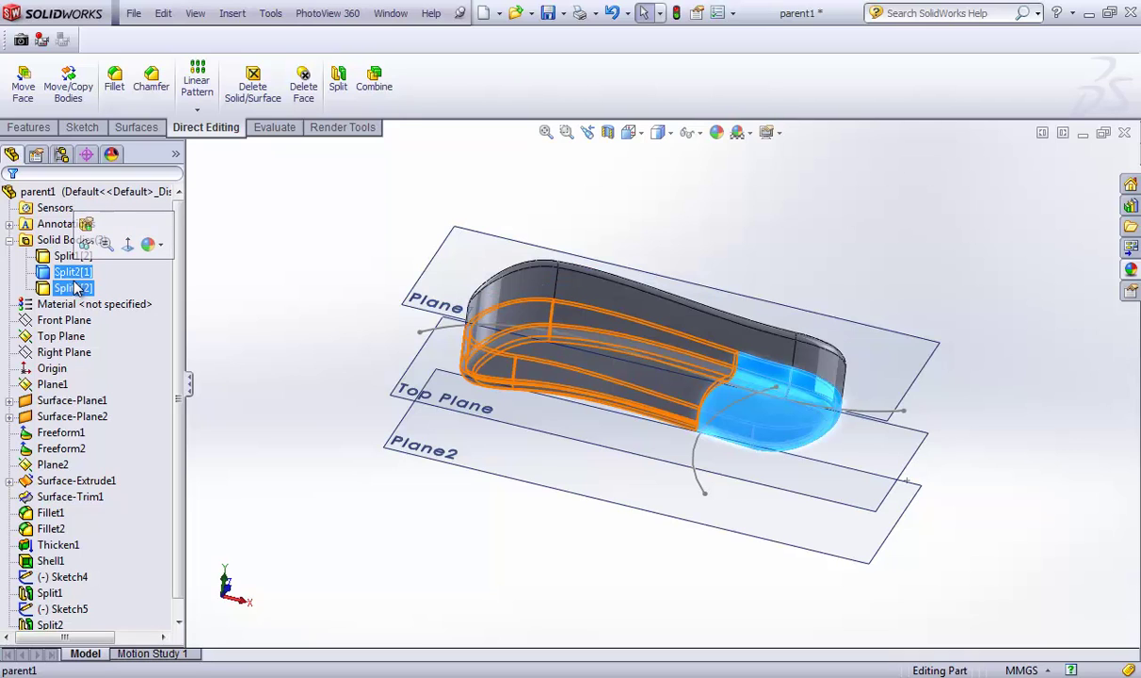
left_click(72, 288)
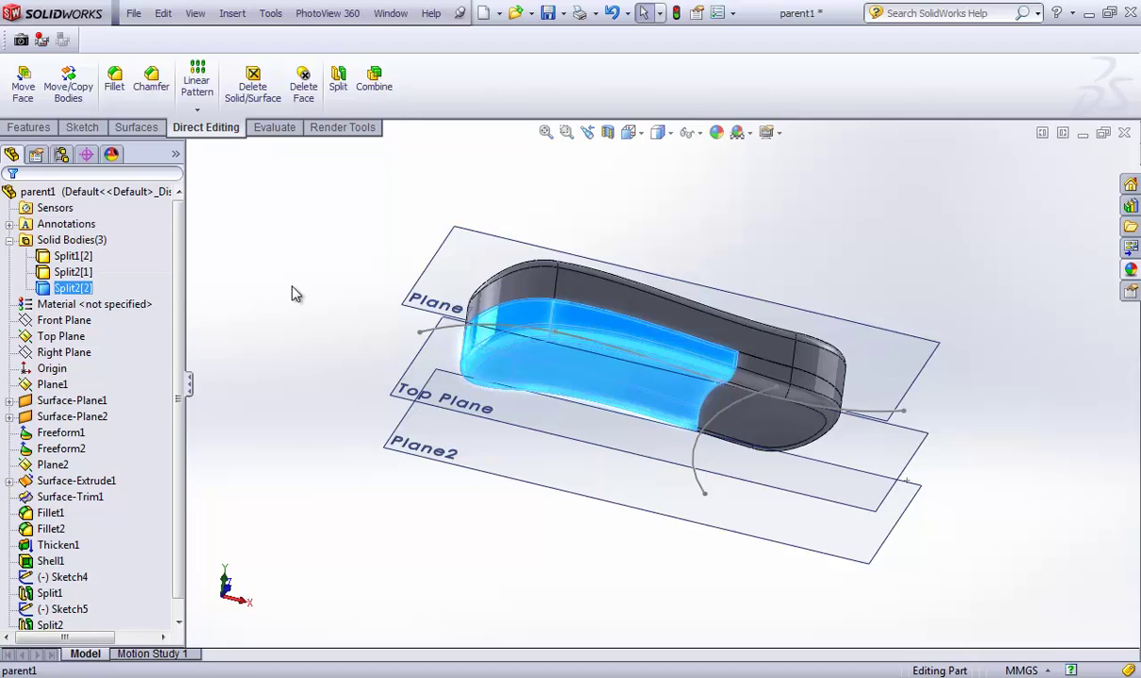
left_click(296, 386)
middle_click_drag(297, 387, 252, 405)
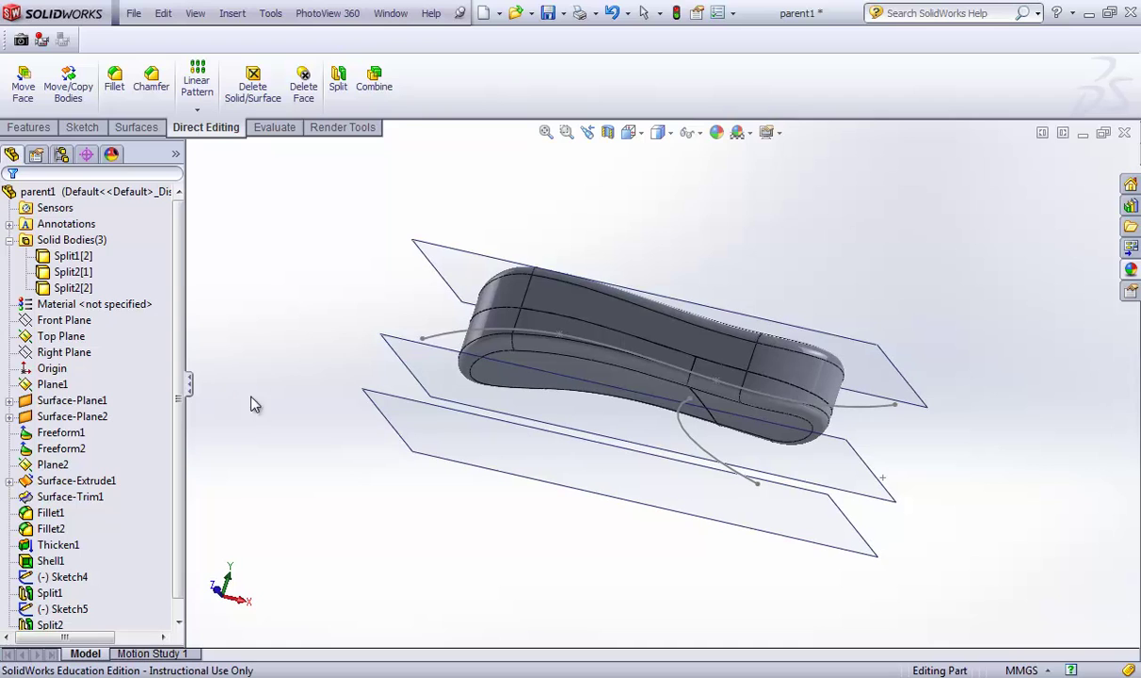
middle_click_drag(295, 362, 292, 304)
left_click(73, 288)
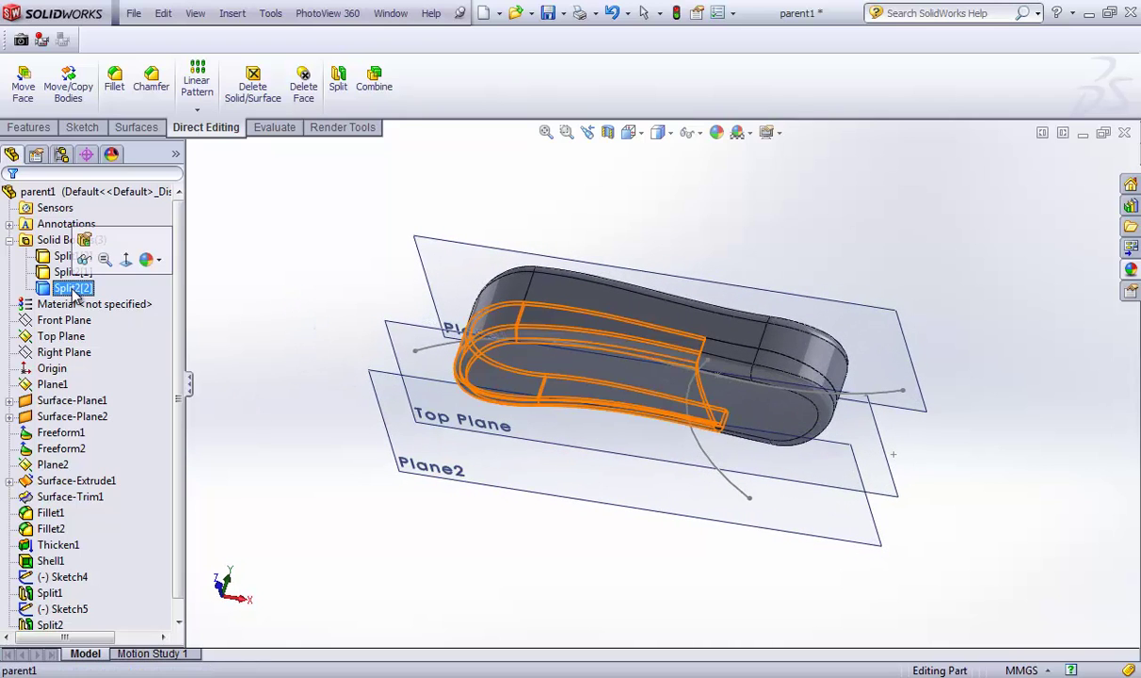
key("Escape")
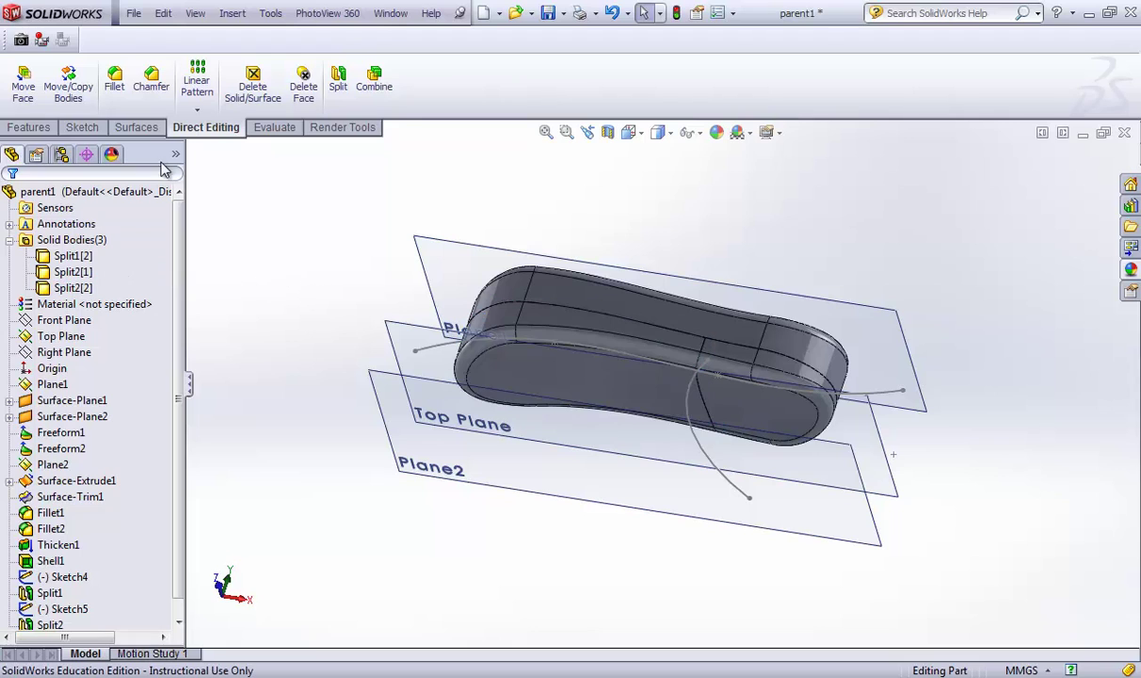
- Save the part under the new name master on the Desktop
left_click(135, 15)
left_click(177, 139)
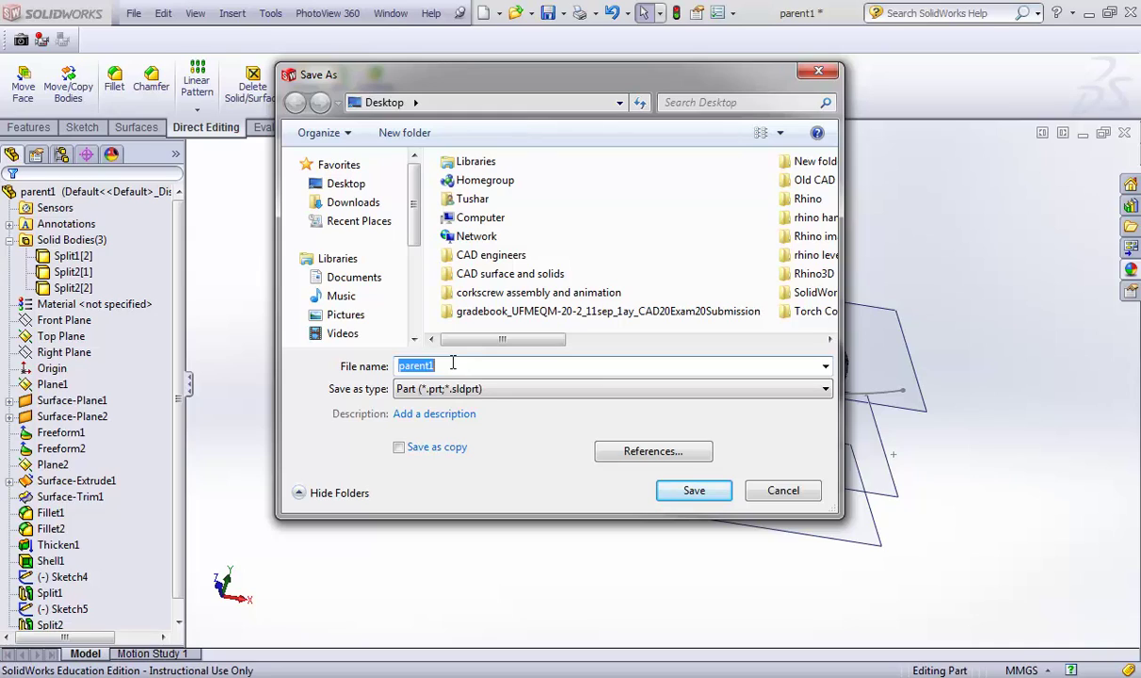
type("master")
left_click(685, 492)
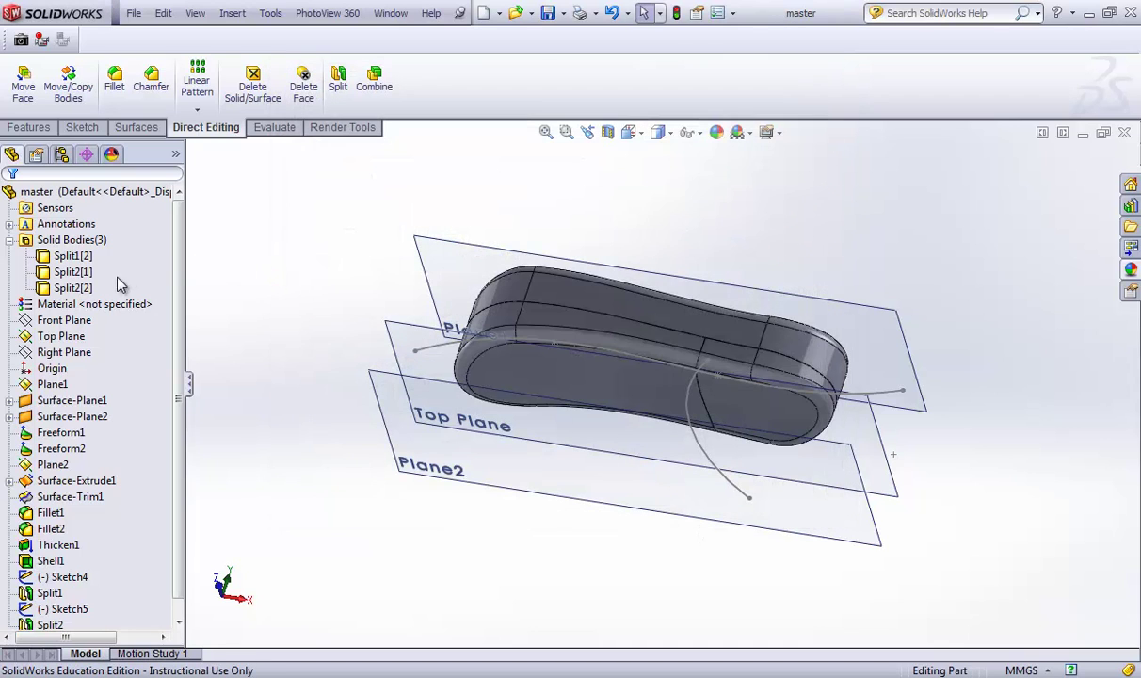
- Insert the larger lower body Split2[2] into a new part, save it as bottom half on the Desktop and save the modified components
left_click(72, 272)
left_click(76, 288)
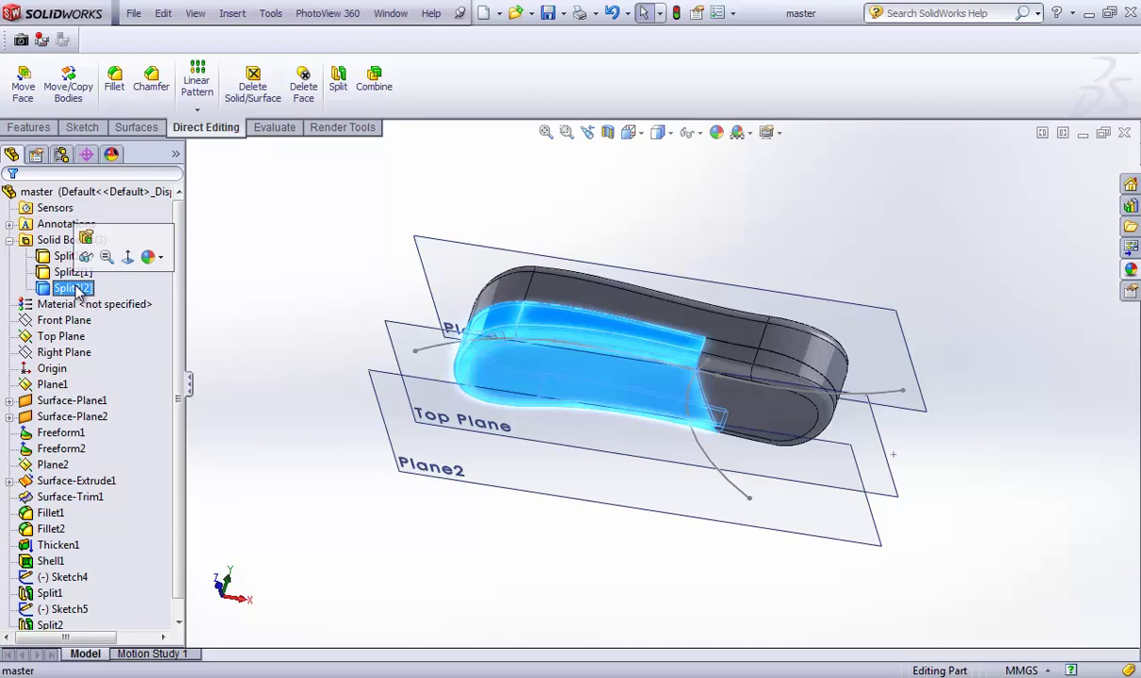
right_click(77, 290)
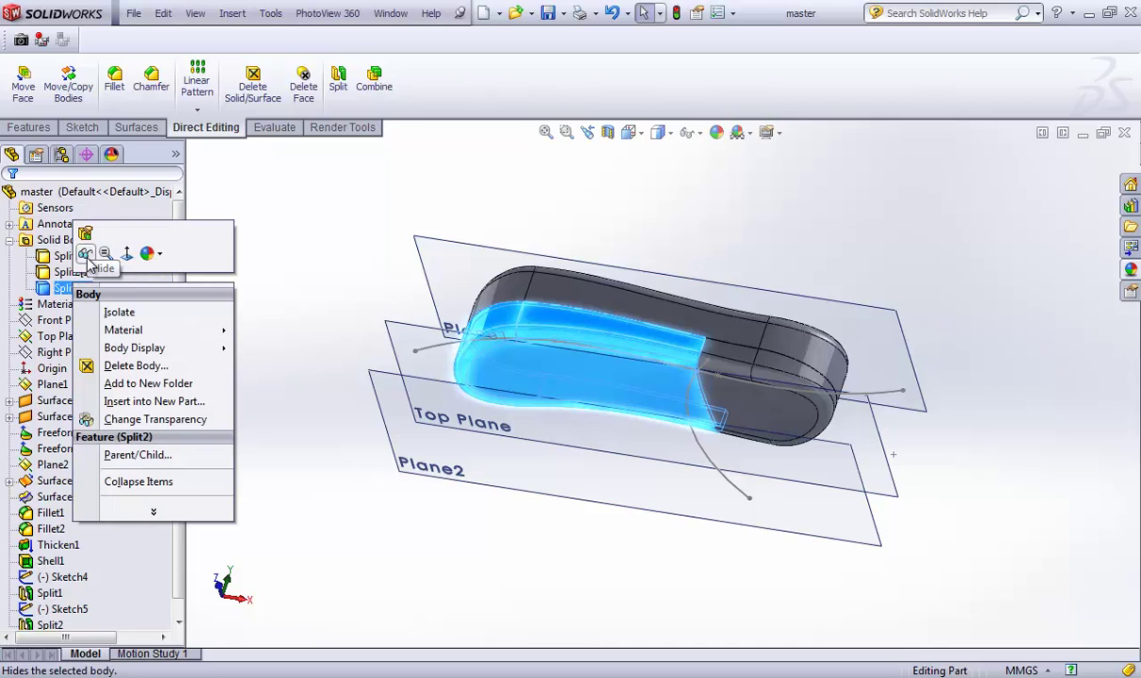
left_click(149, 398)
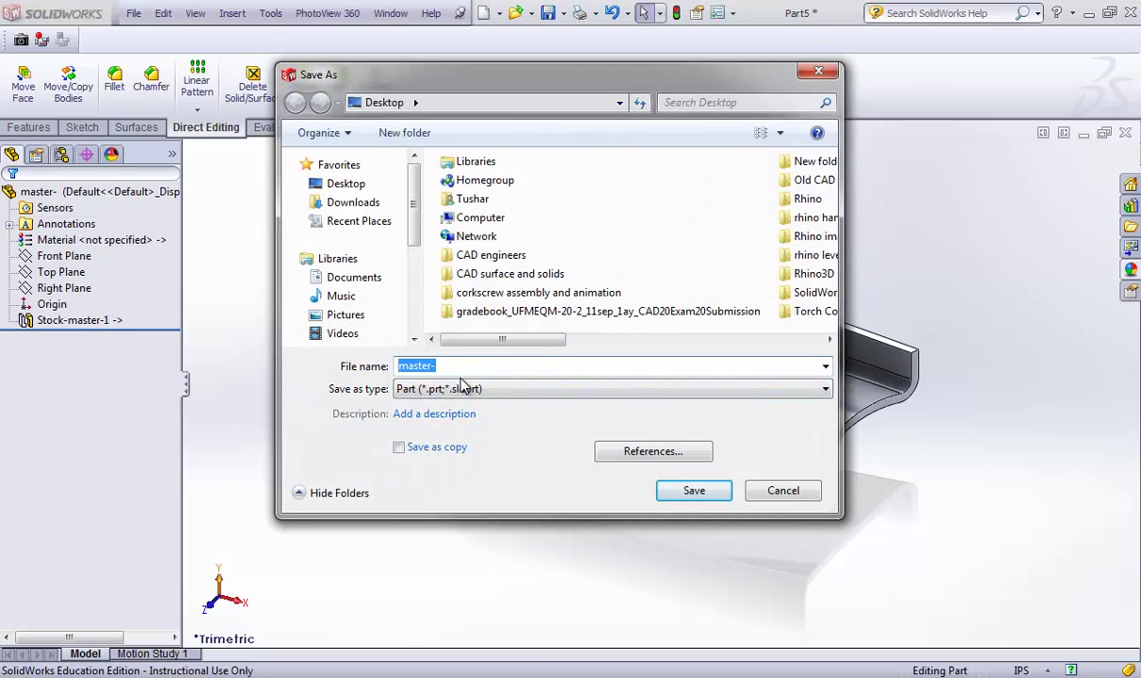
type("bottom half")
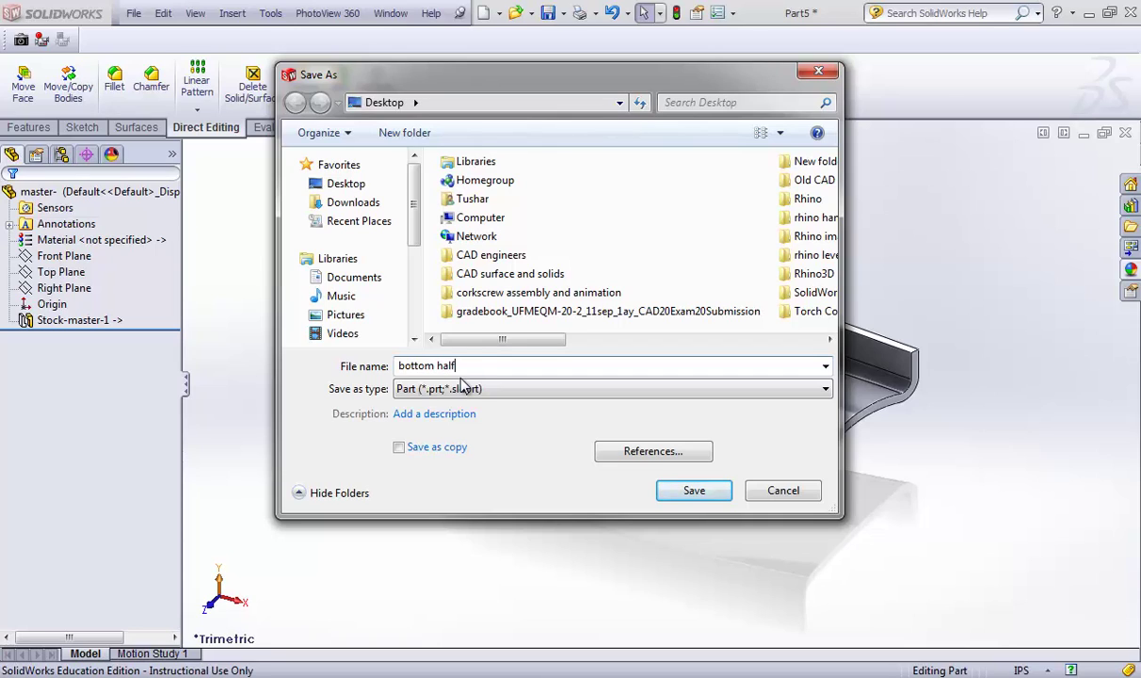
left_click(684, 494)
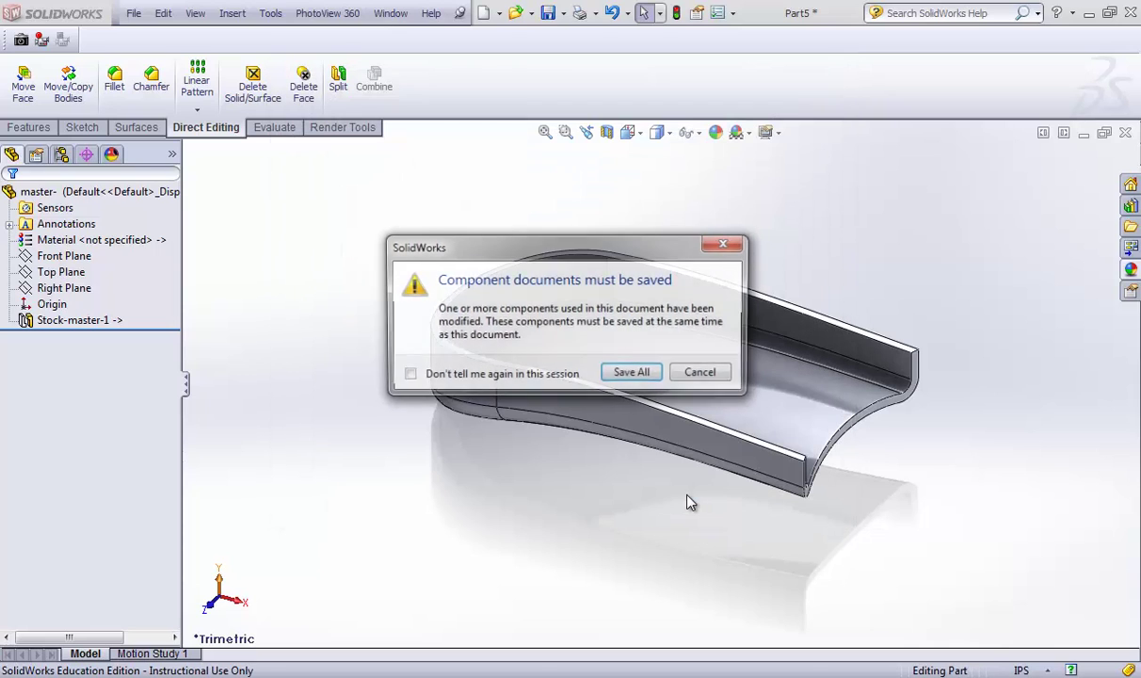
left_click(633, 373)
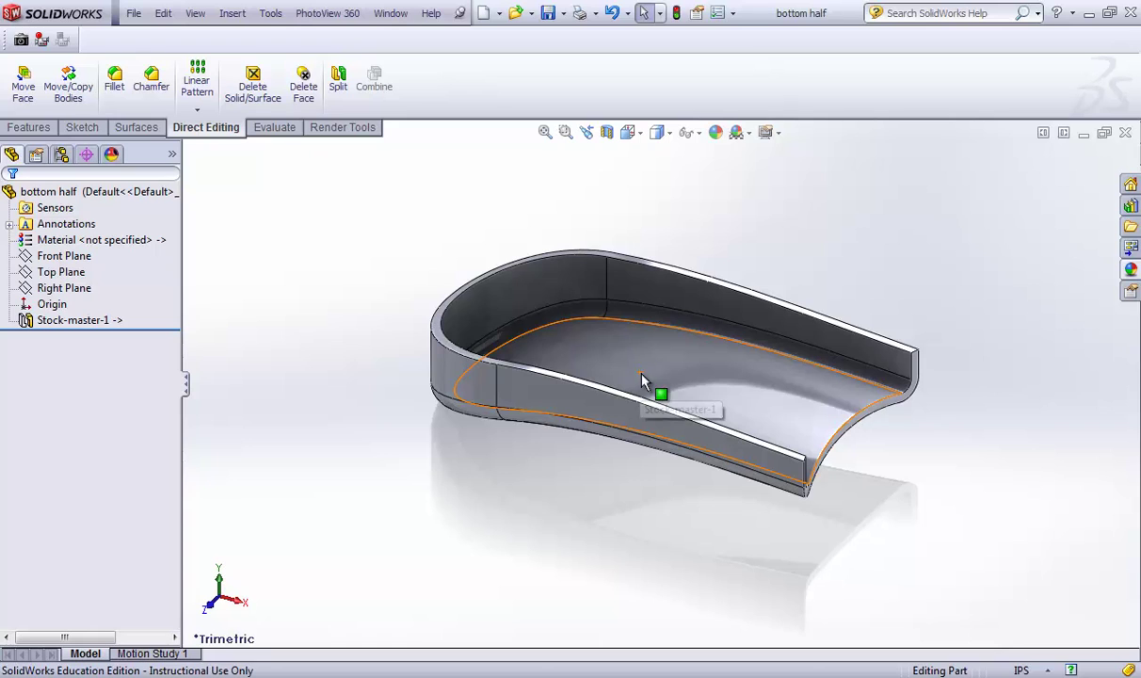
- Show the Top Plane and create a parallel reference plane about 1.36 in above it
mouse_move(464, 423)
middle_mouse_down()
mouse_move(495, 417)
mouse_move(463, 412)
mouse_move(441, 459)
mouse_move(493, 405)
mouse_move(436, 401)
mouse_move(469, 412)
mouse_move(456, 443)
mouse_move(458, 390)
mouse_move(440, 427)
mouse_move(453, 359)
mouse_move(469, 405)
middle_mouse_up()
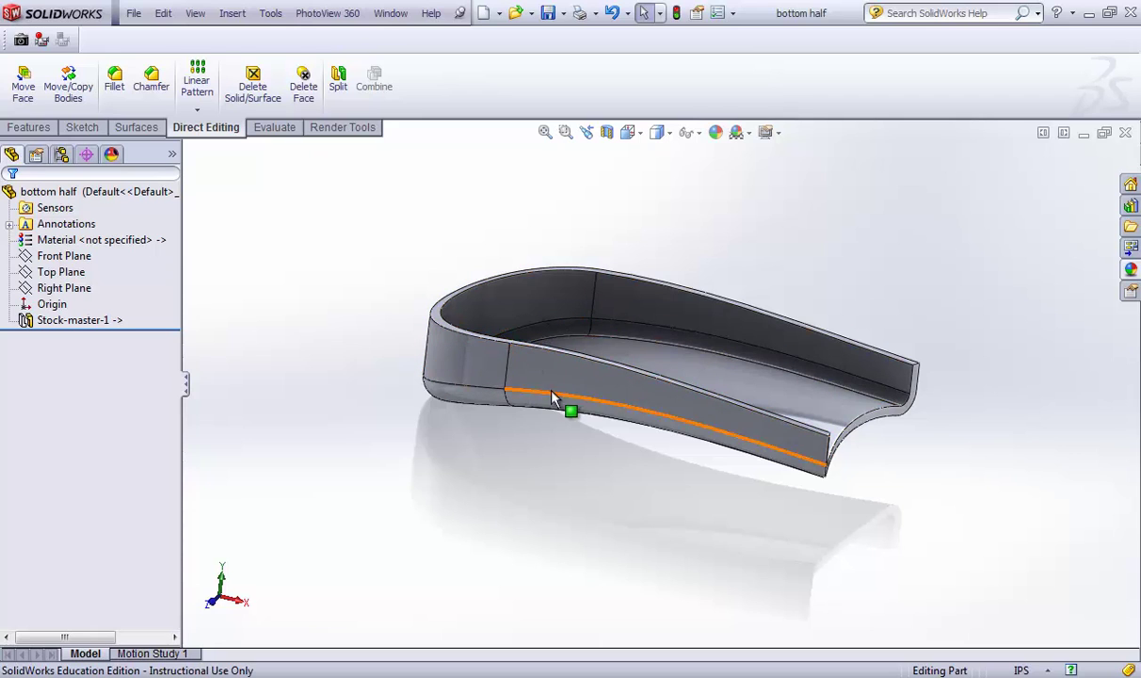
middle_click_drag(541, 422, 549, 383)
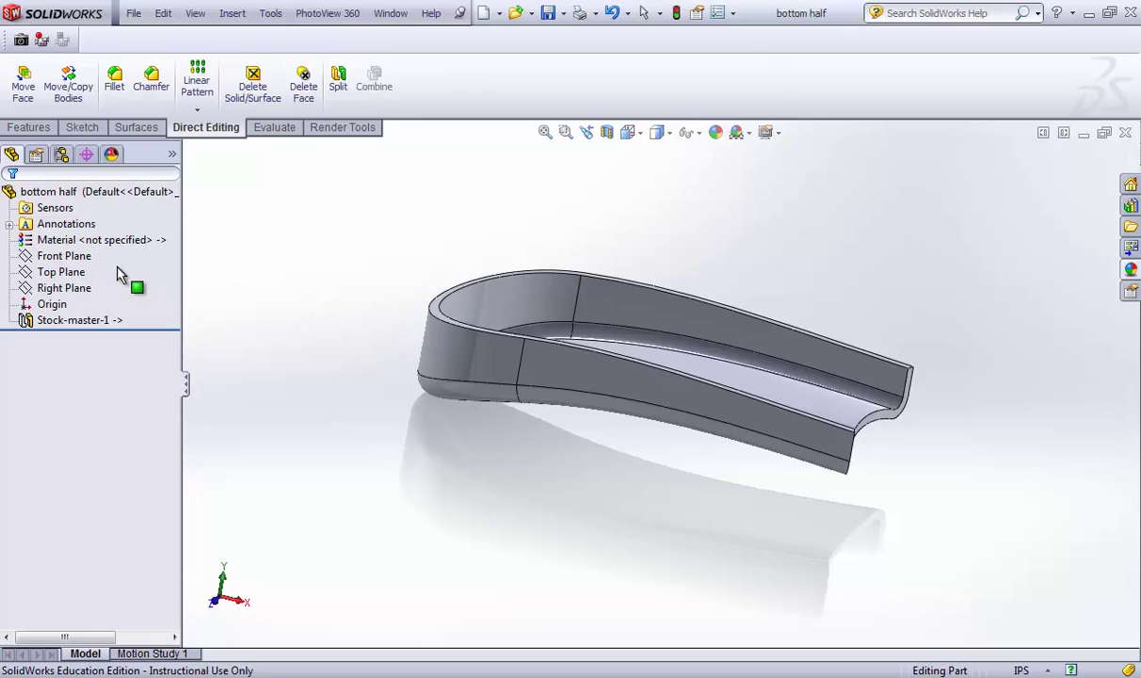
left_click(83, 270)
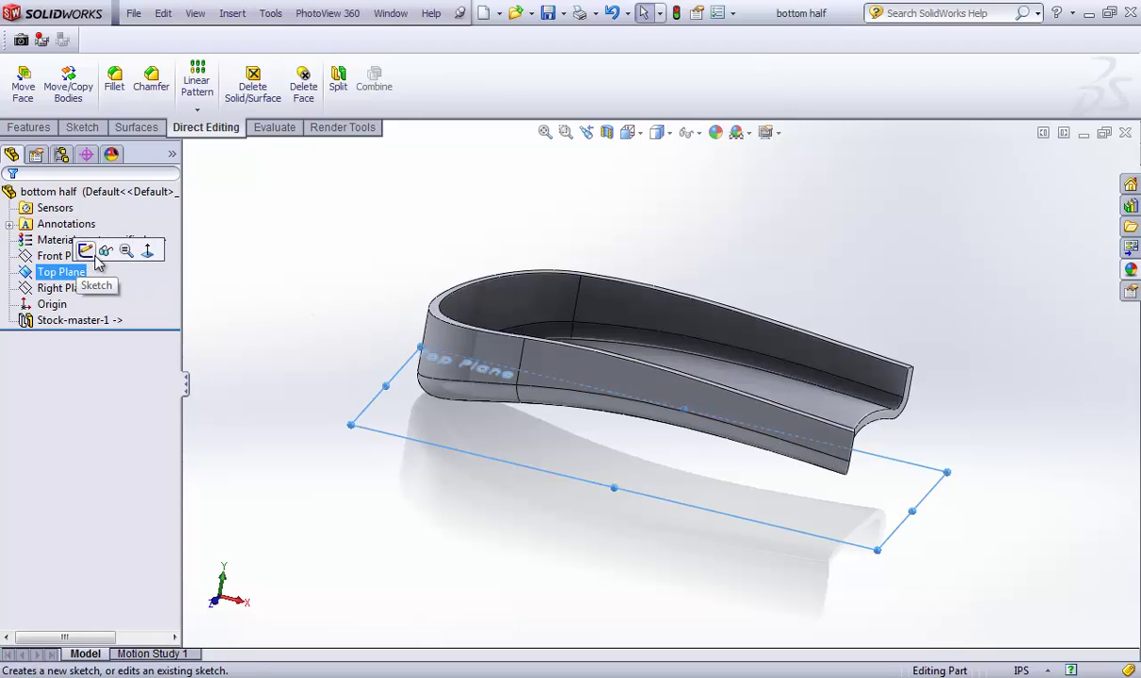
left_click(280, 311)
mouse_move(278, 321)
middle_mouse_down()
mouse_move(295, 310)
mouse_move(275, 341)
mouse_move(304, 297)
mouse_move(289, 331)
middle_mouse_up()
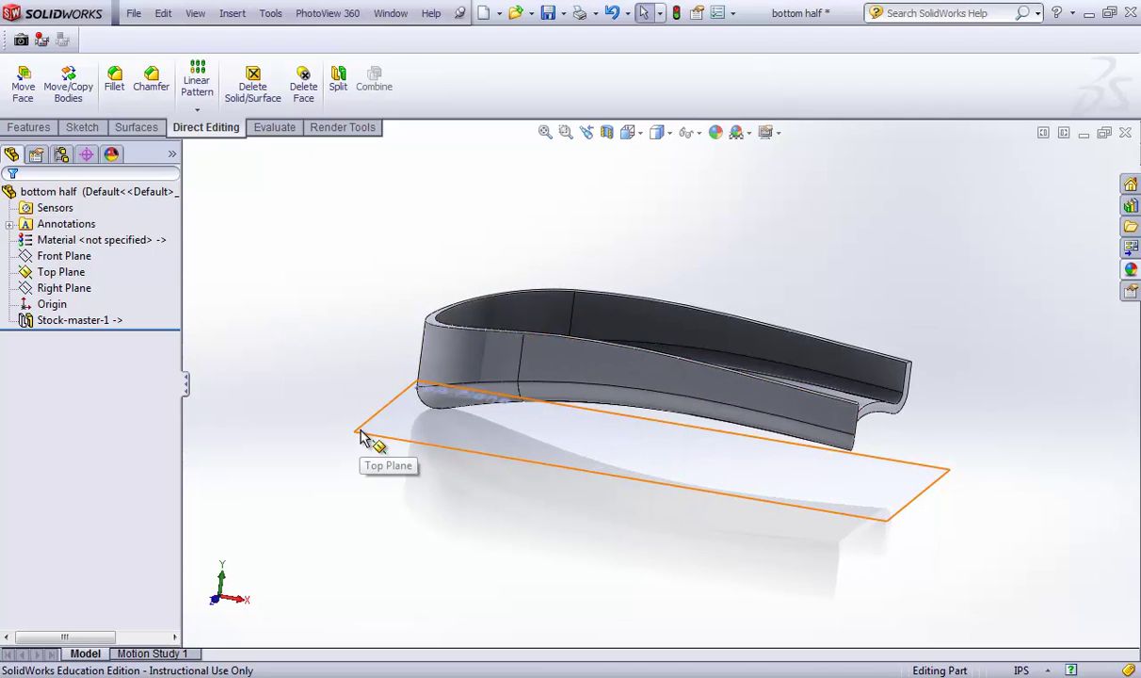
left_click_drag(359, 436, 373, 335, "ctrl")
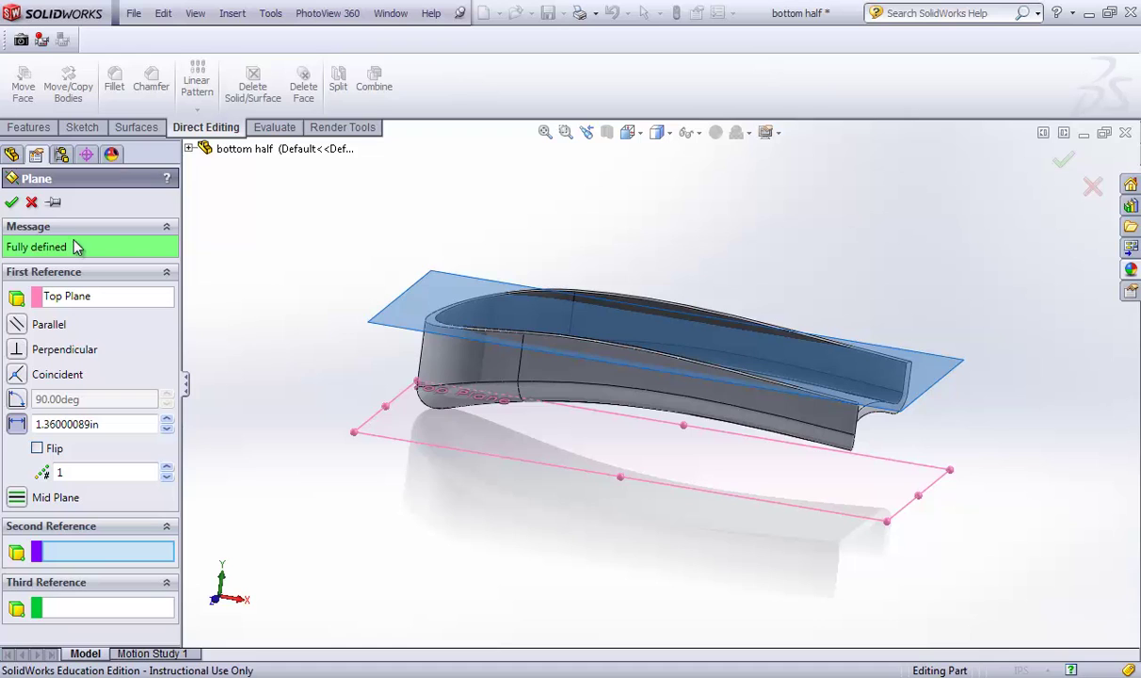
left_click(13, 203)
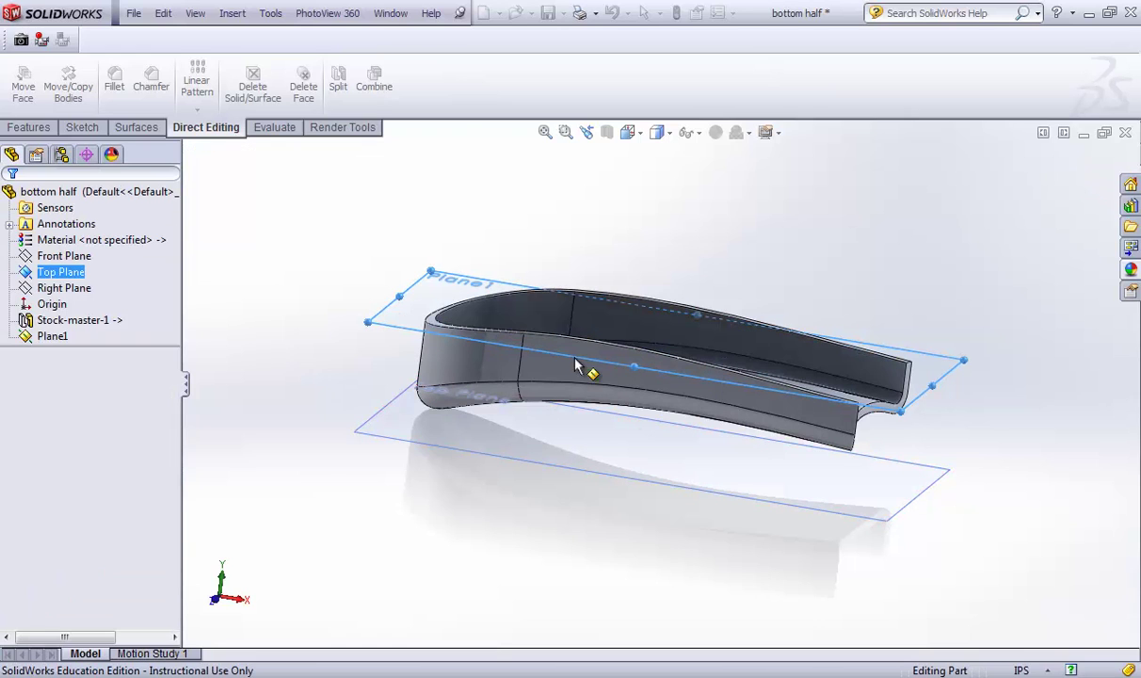
- Finish and close the sketch of two vertical and two horizontal crossing lines on the offset plane
middle_click_drag(330, 381, 347, 337)
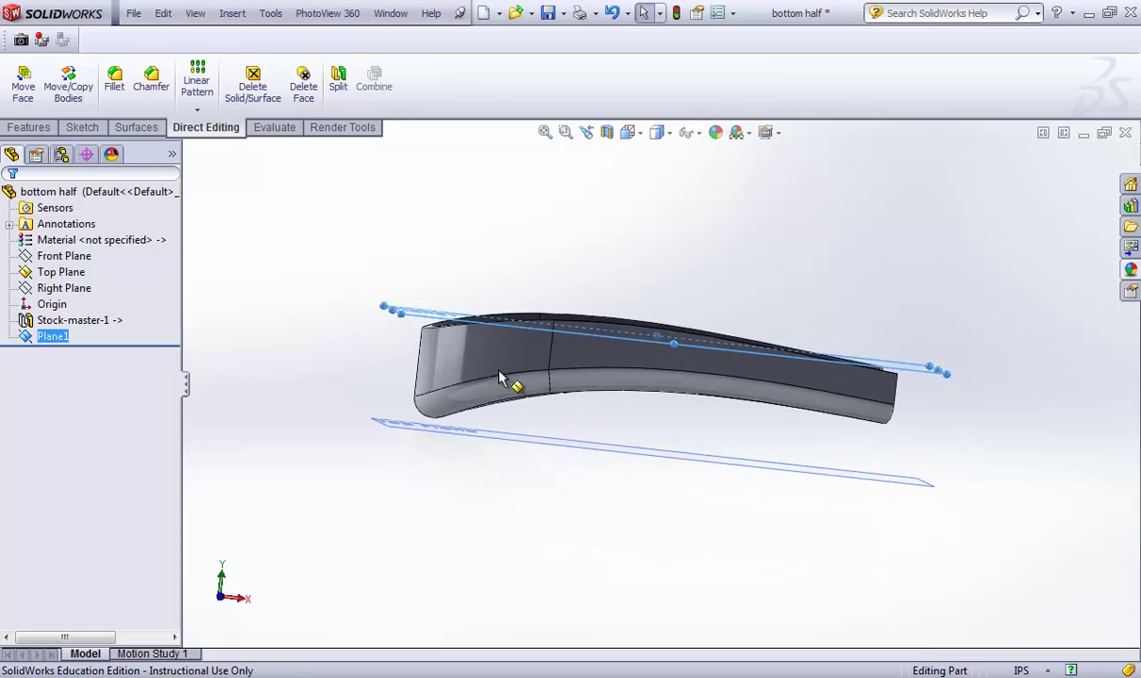
middle_click_drag(341, 386, 297, 435)
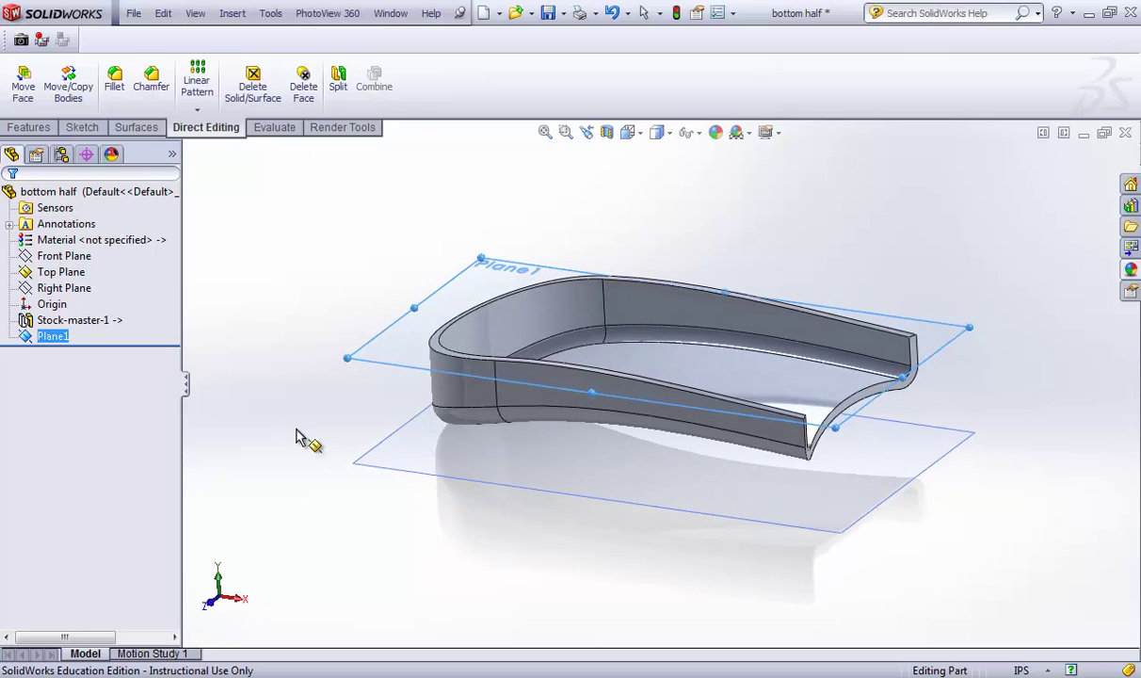
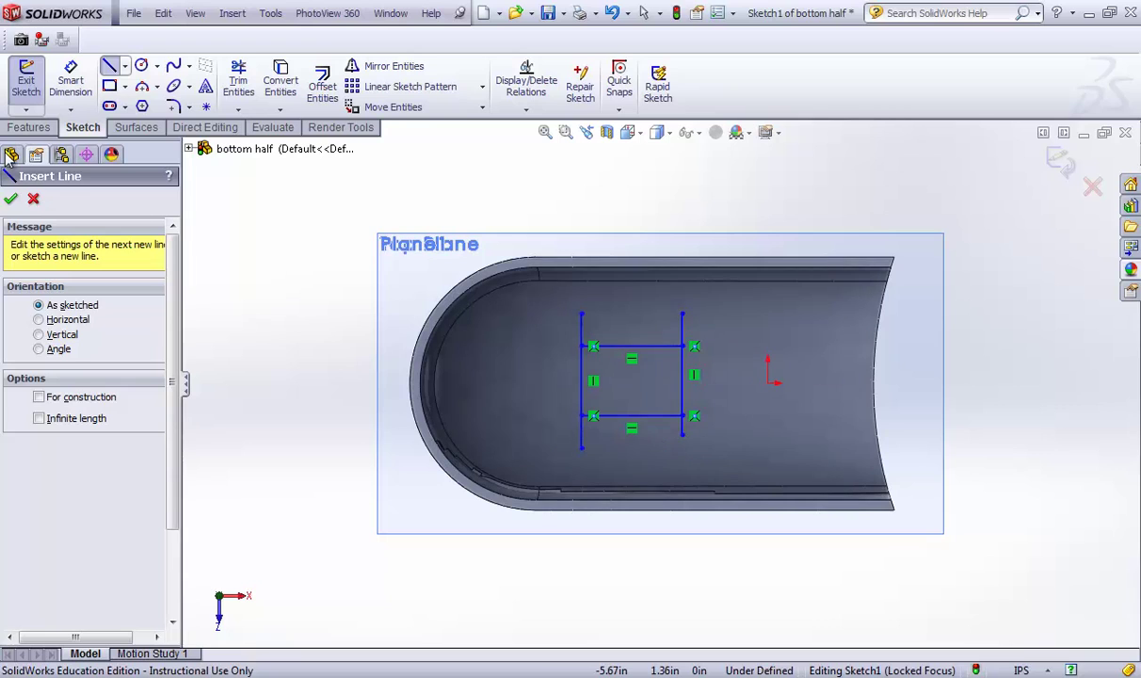
left_click(11, 198)
left_click(26, 80)
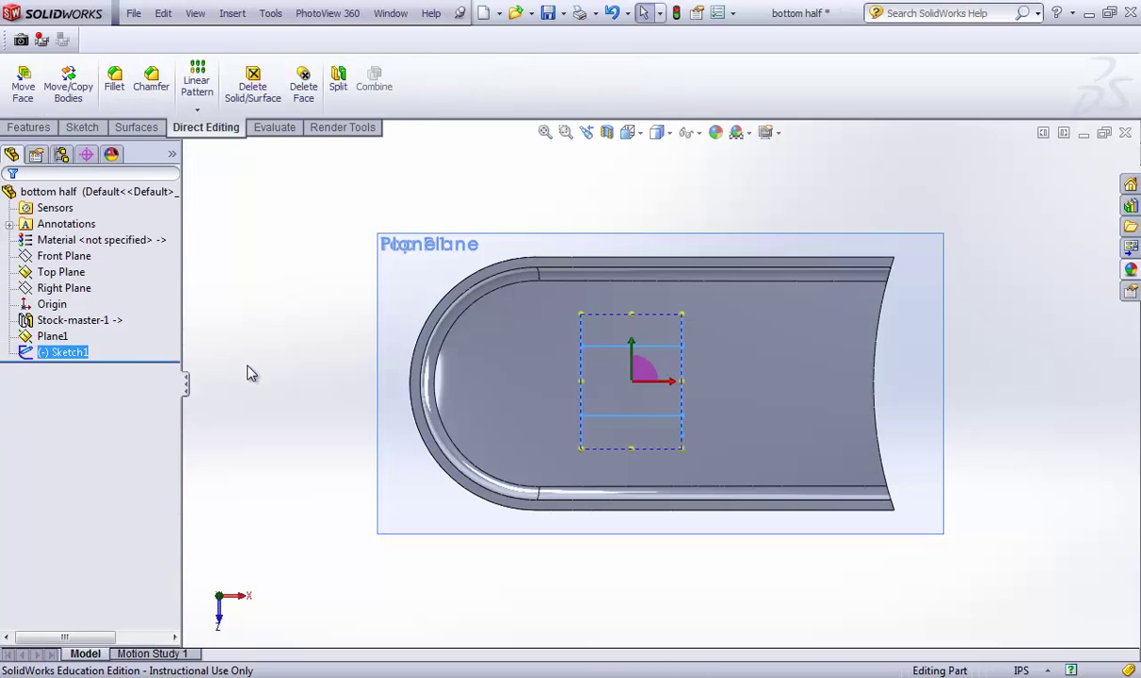
- Start a Rib from the crossing-line sketch, directed down towards the shell floor, and set its thickness to 3 mm
right_click_drag(246, 370, 376, 246)
left_click(306, 264)
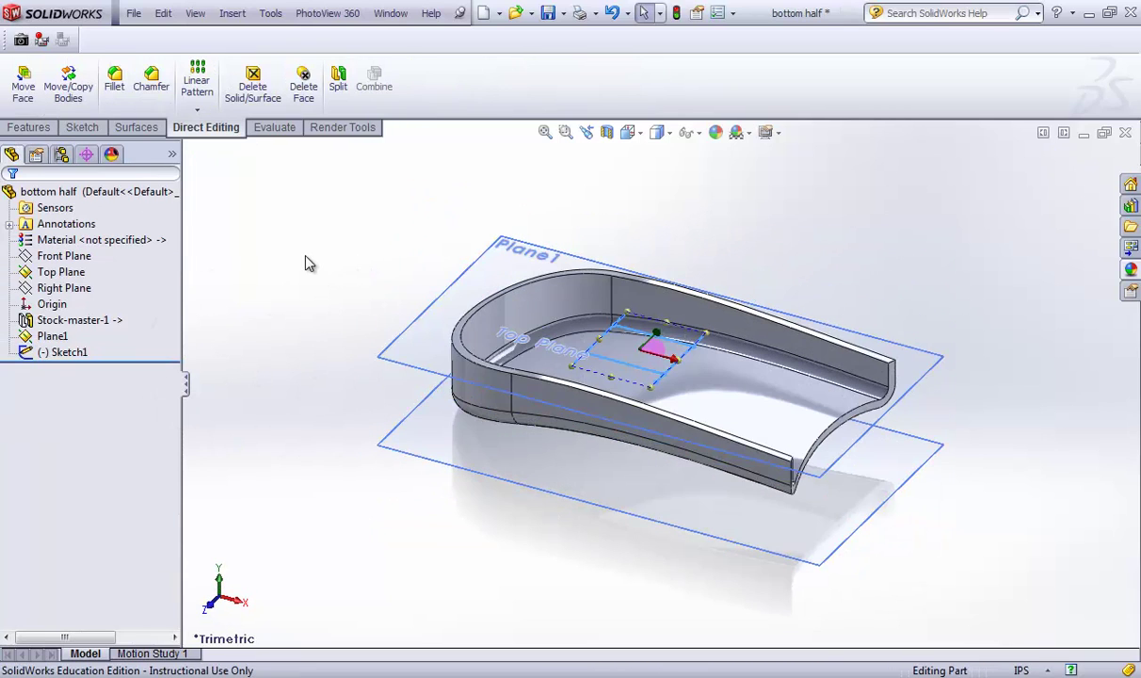
left_click(44, 129)
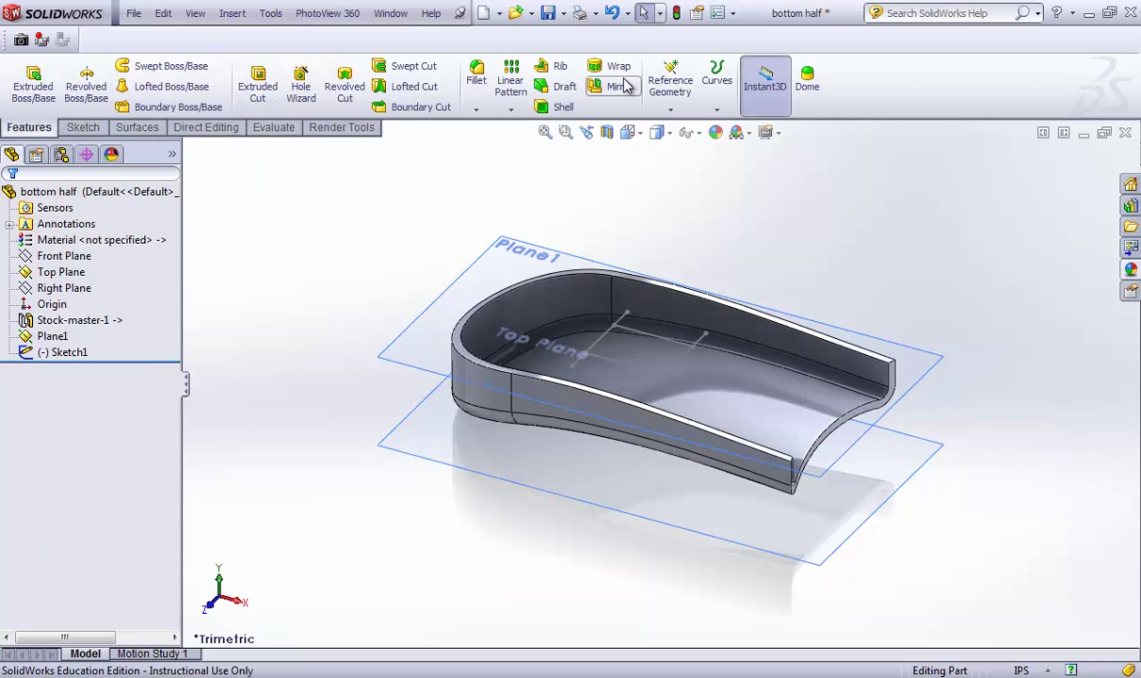
left_click(556, 67)
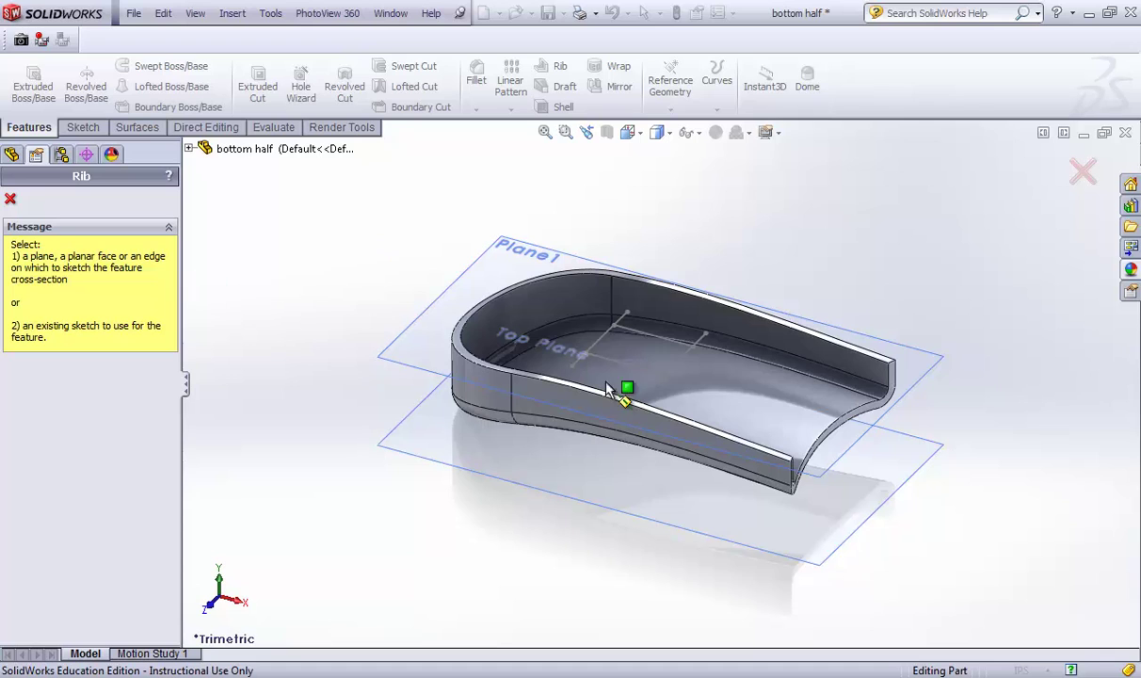
left_click(657, 342)
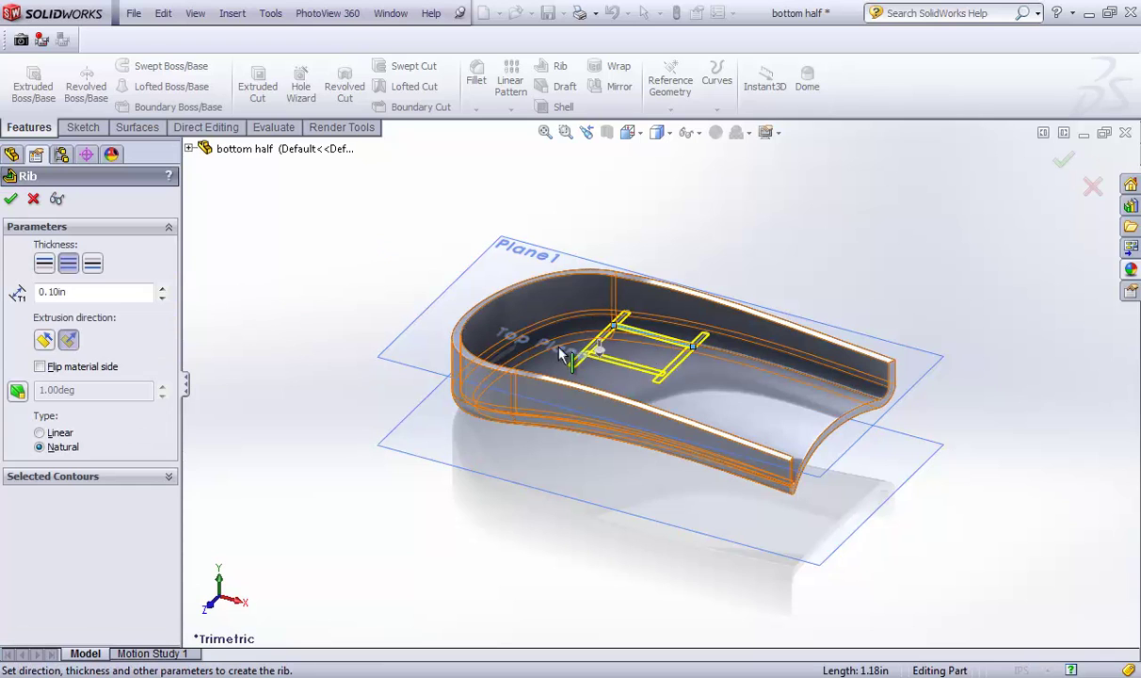
scroll(586, 363, "down", 5)
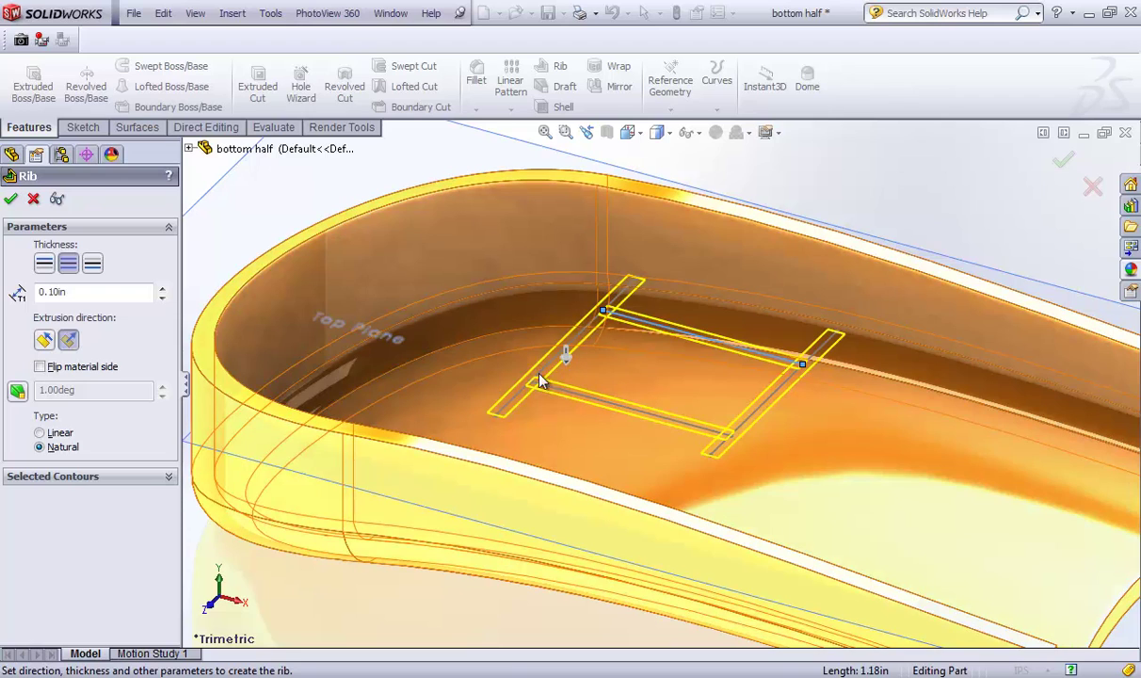
left_click(40, 367)
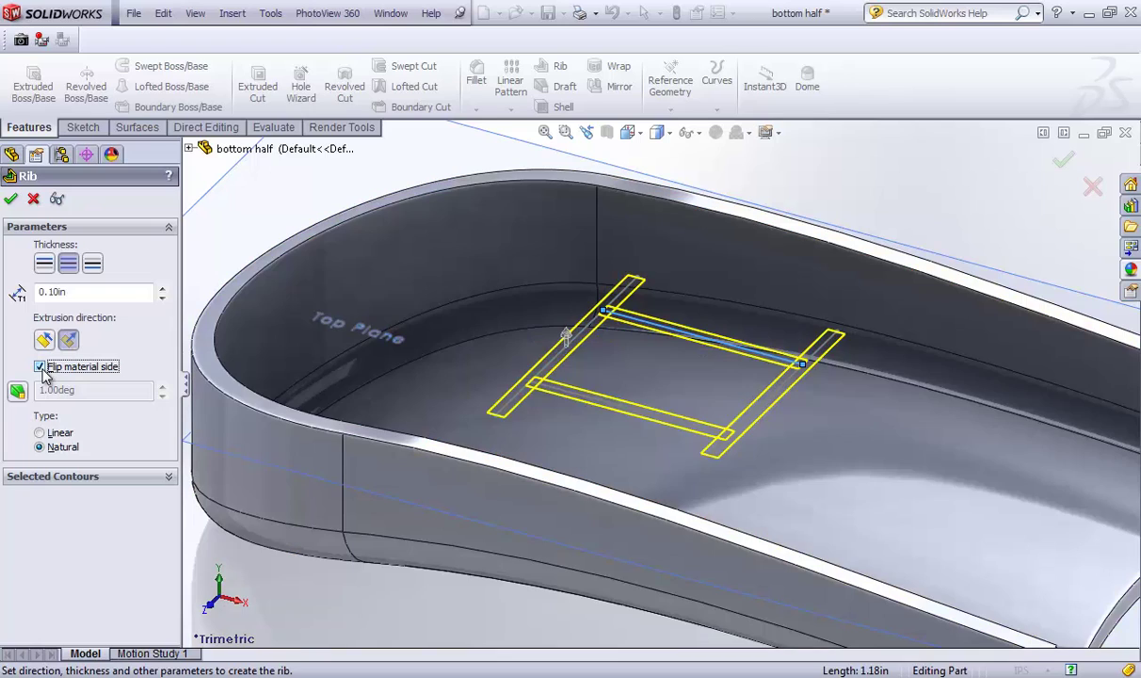
left_click(40, 367)
left_click_drag(70, 292, 3, 299)
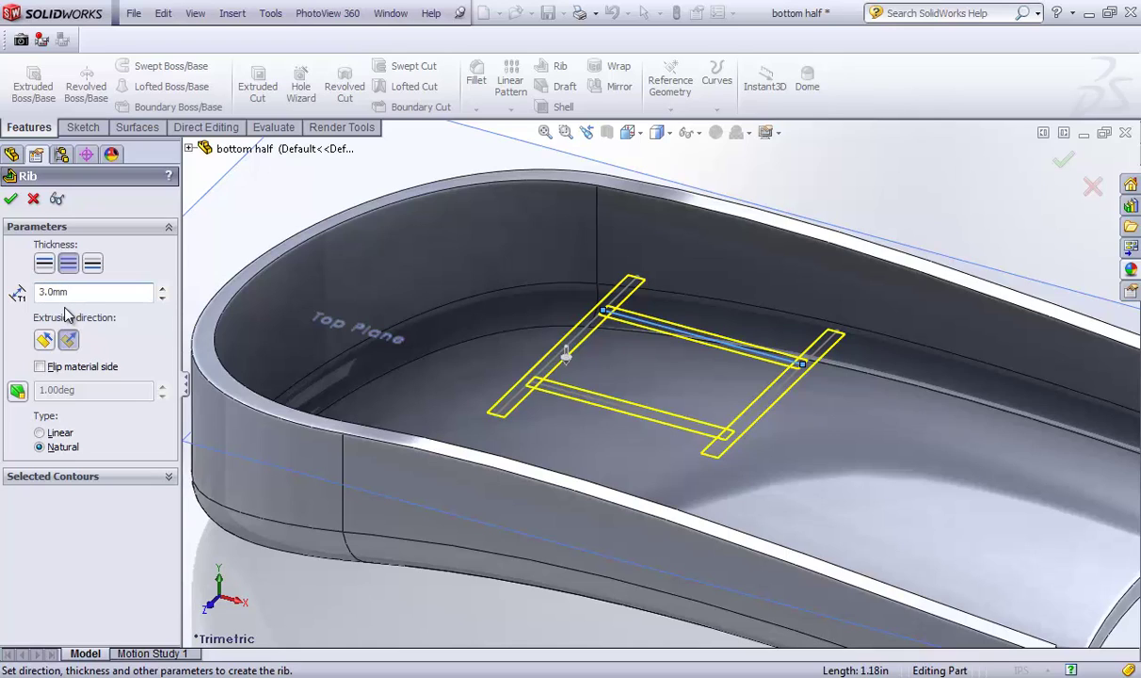
key("Return")
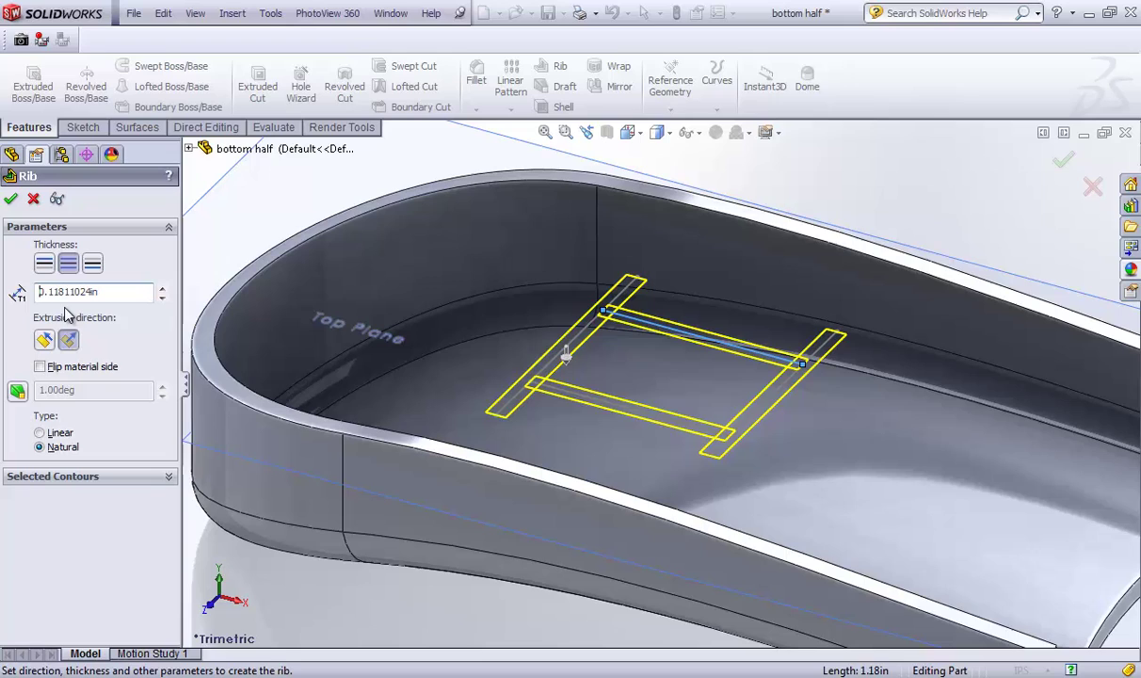
- Give the rib an outward draft of 4° and finish the feature
left_click(18, 391)
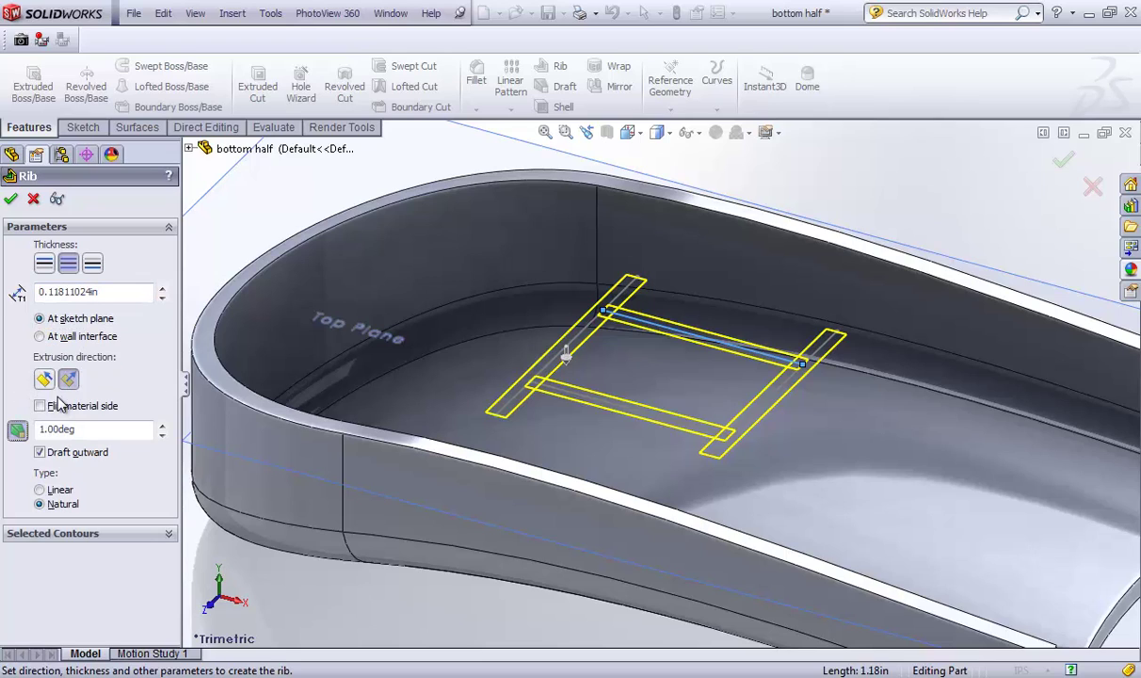
left_click(162, 426)
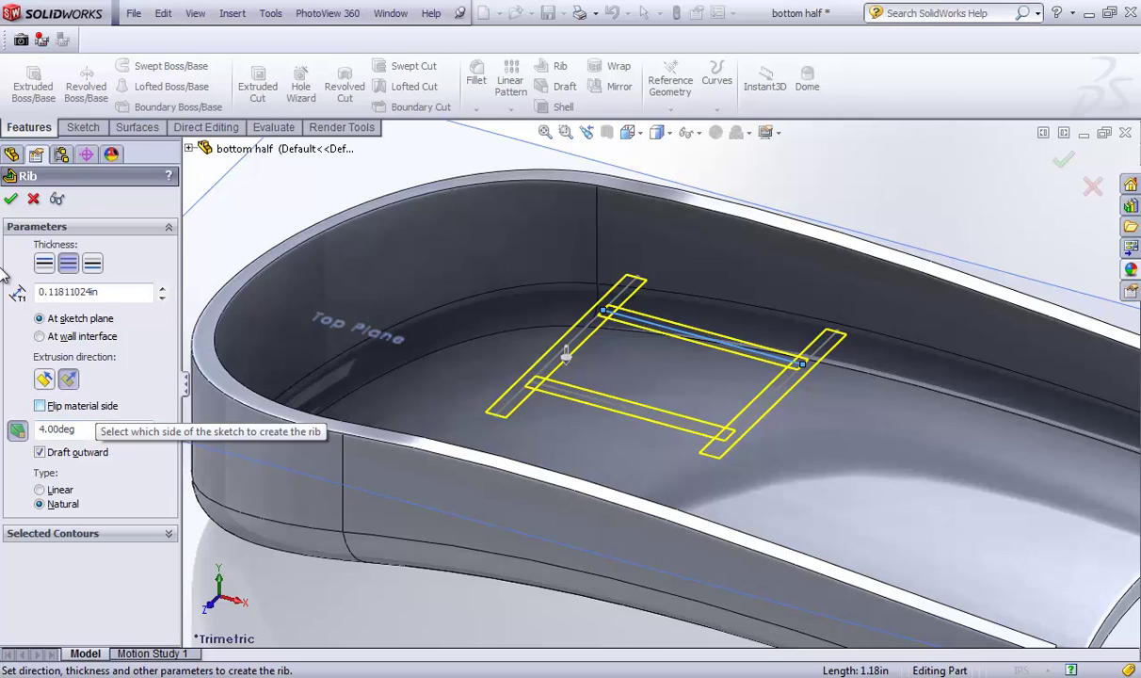
left_click(10, 200)
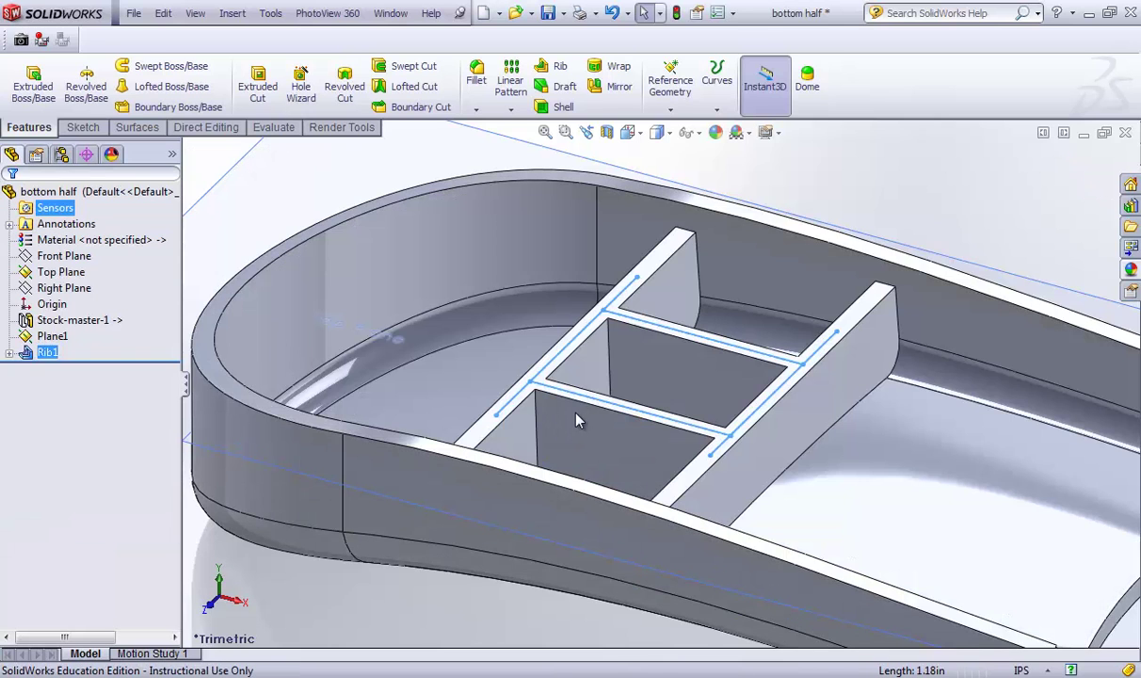
- Reopen the rib's sketch for editing and view it normal to its plane
key("f")
mouse_move(536, 390)
middle_mouse_down()
mouse_move(565, 540)
mouse_move(510, 433)
mouse_move(610, 356)
mouse_move(596, 304)
mouse_move(522, 341)
mouse_move(570, 401)
mouse_move(611, 400)
mouse_move(555, 438)
mouse_move(585, 434)
mouse_move(593, 411)
mouse_move(579, 395)
mouse_move(496, 375)
mouse_move(492, 389)
mouse_move(453, 390)
mouse_move(522, 387)
mouse_move(565, 361)
mouse_move(557, 397)
mouse_move(527, 410)
mouse_move(566, 381)
mouse_move(542, 377)
middle_mouse_up()
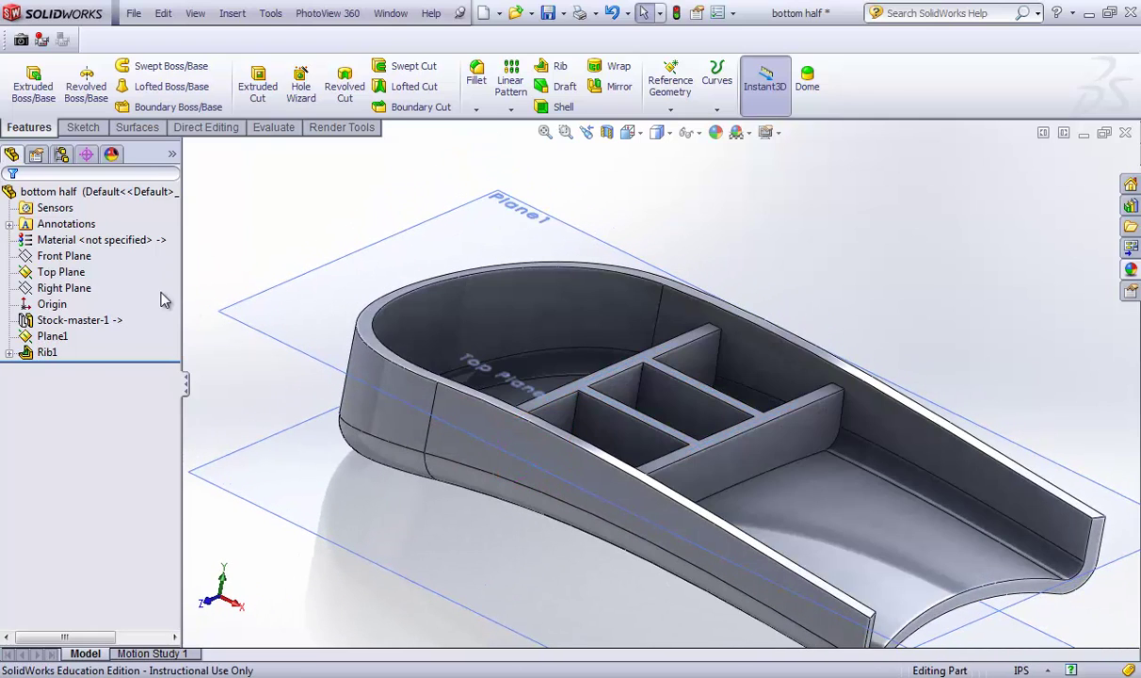
left_click(10, 354)
left_click(58, 368)
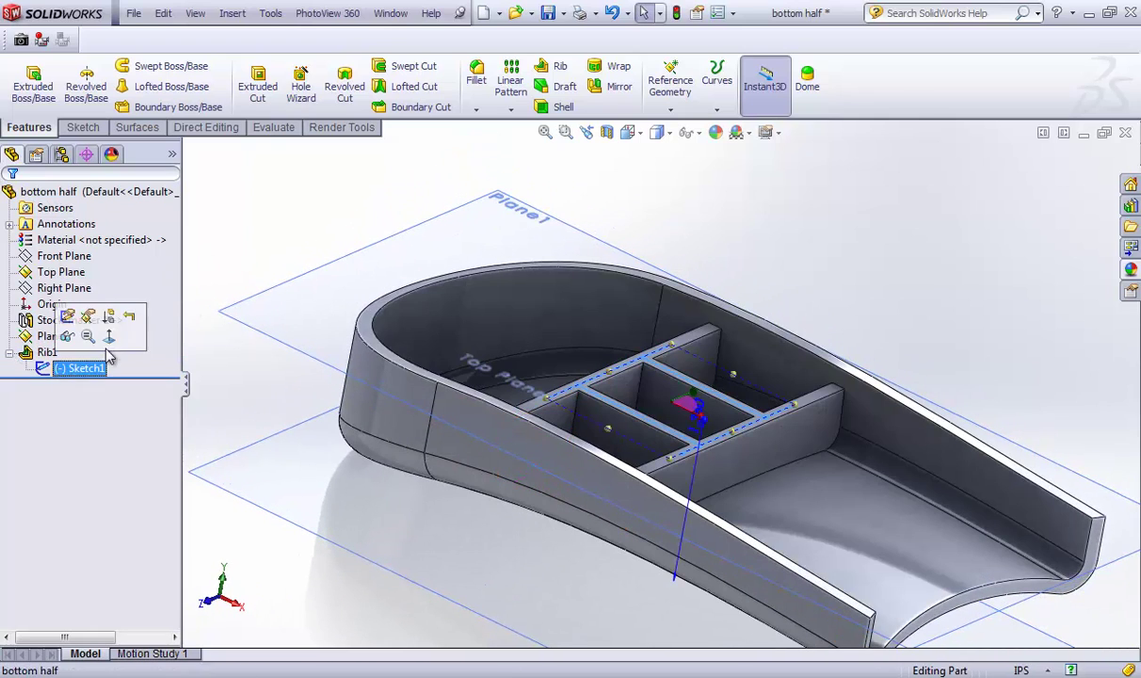
left_click(67, 316)
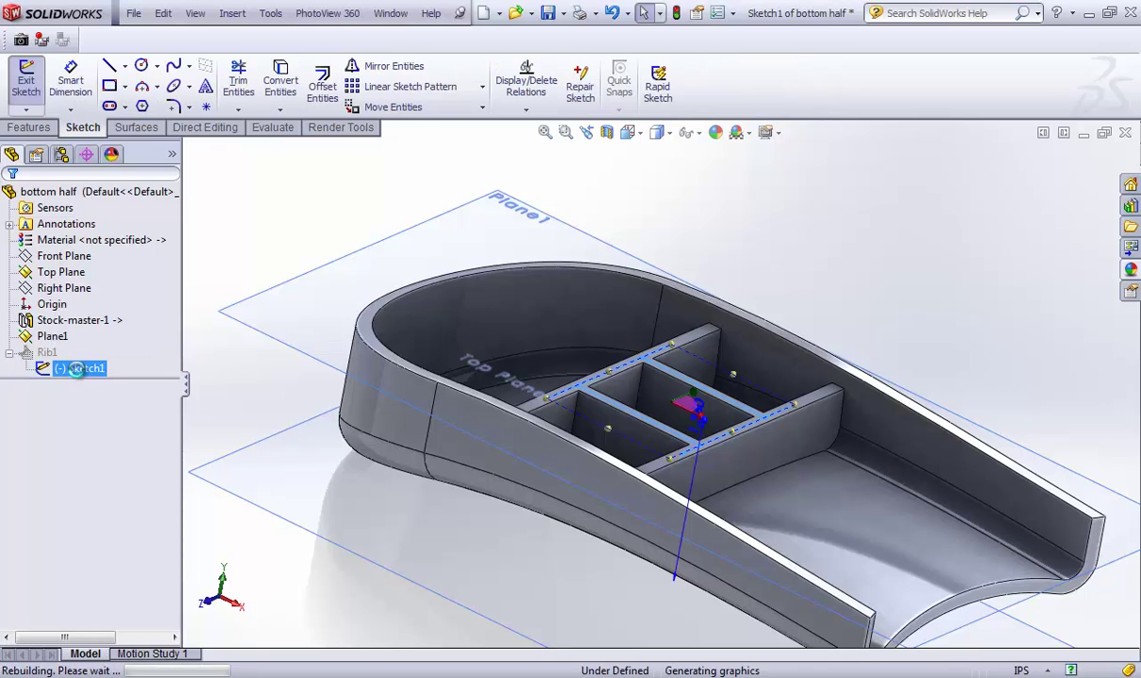
right_click(85, 369)
left_click(109, 335)
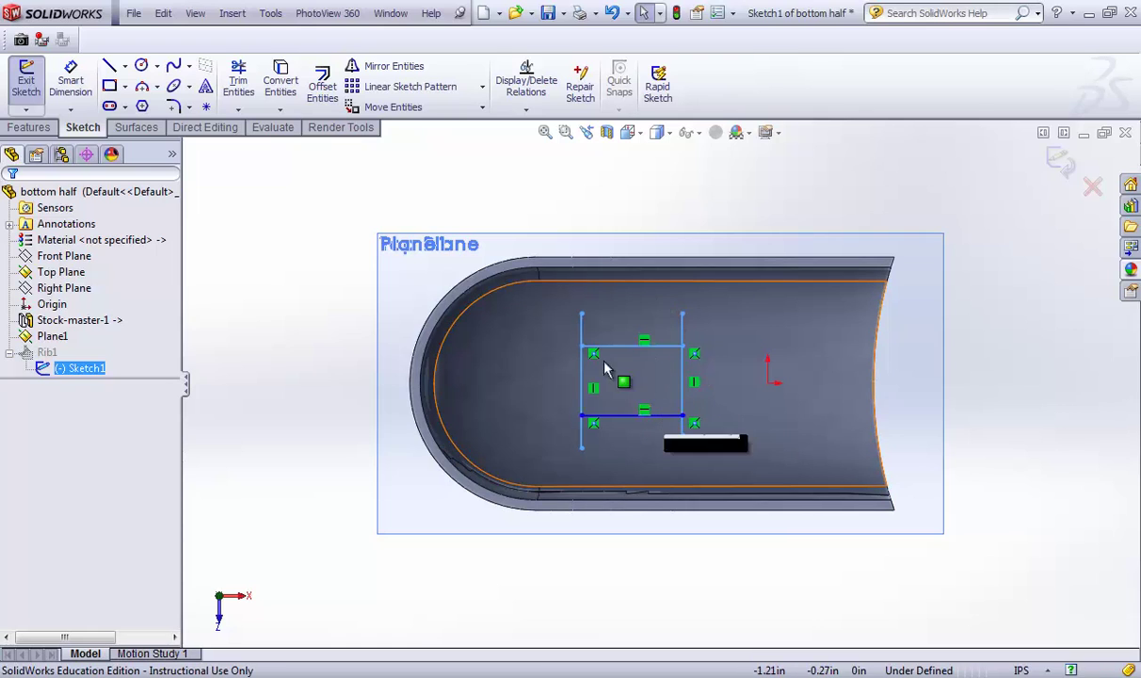
- Add vertical lines running outward from the midpoints of the two horizontal lines, then exit the sketch to rebuild the rib
left_click(108, 67)
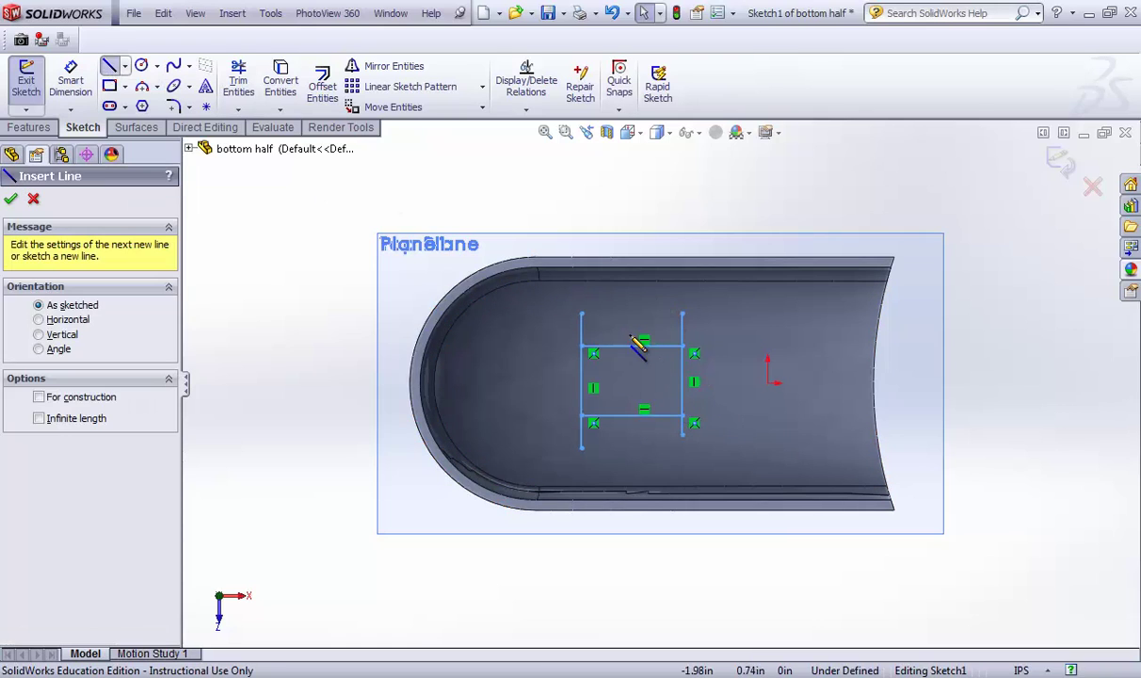
left_click(631, 346)
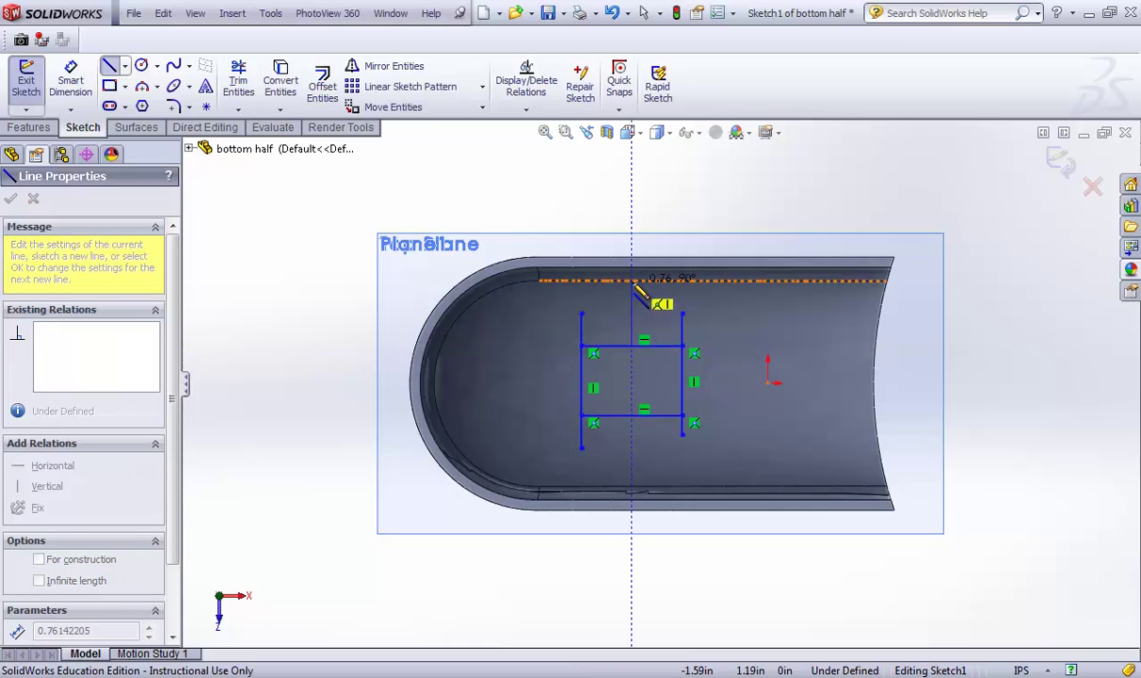
double_click(644, 306)
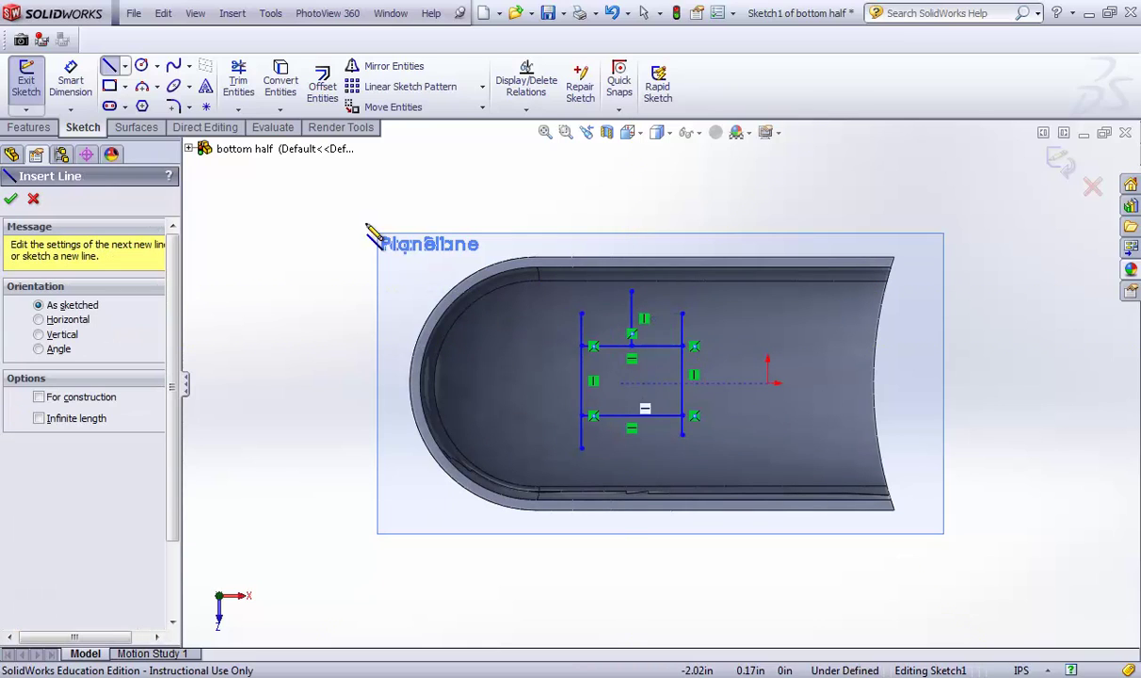
left_click(631, 415)
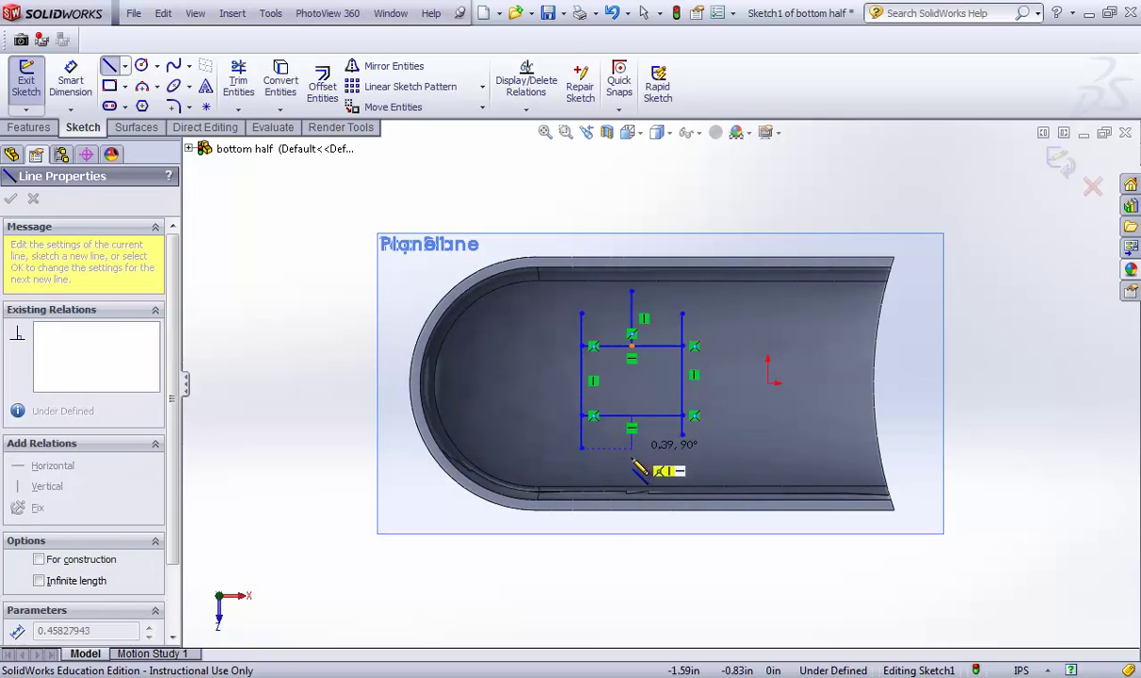
double_click(636, 475)
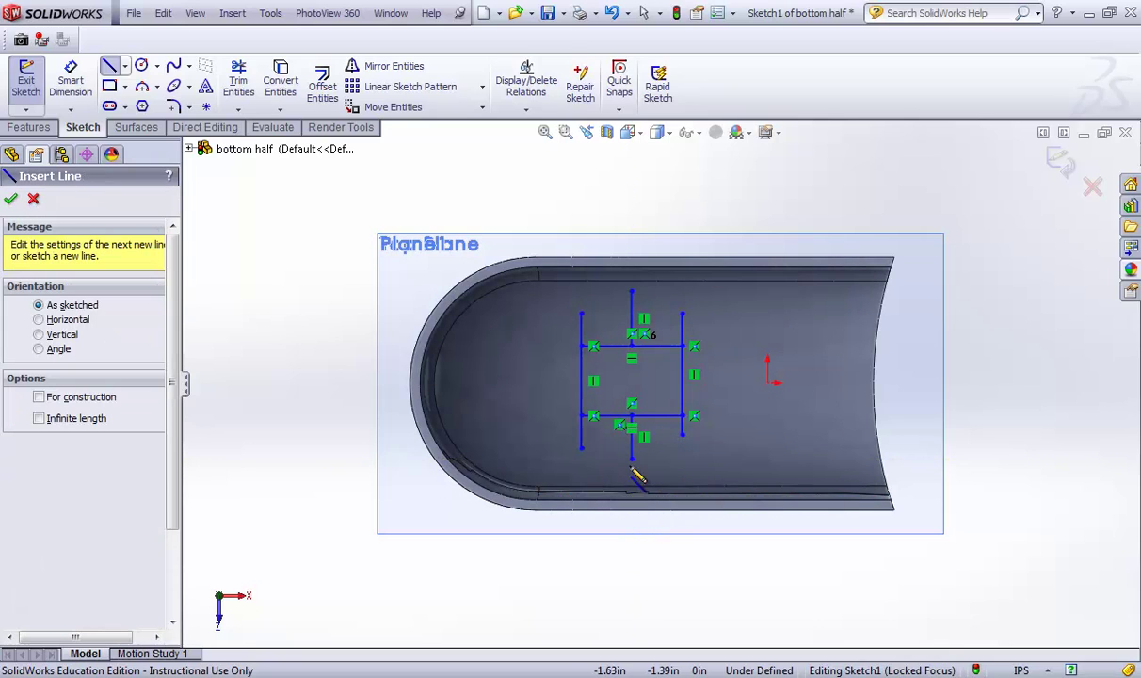
left_click(11, 200)
left_click(25, 80)
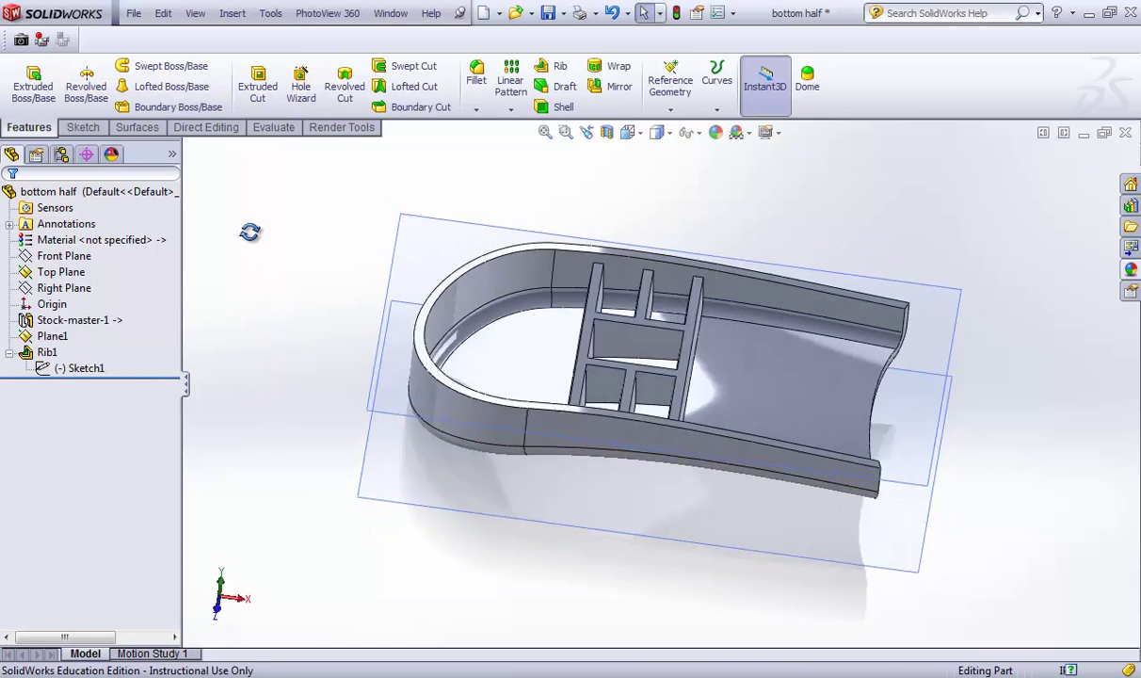
middle_click_drag(222, 313, 253, 233)
key("ctrl+7")
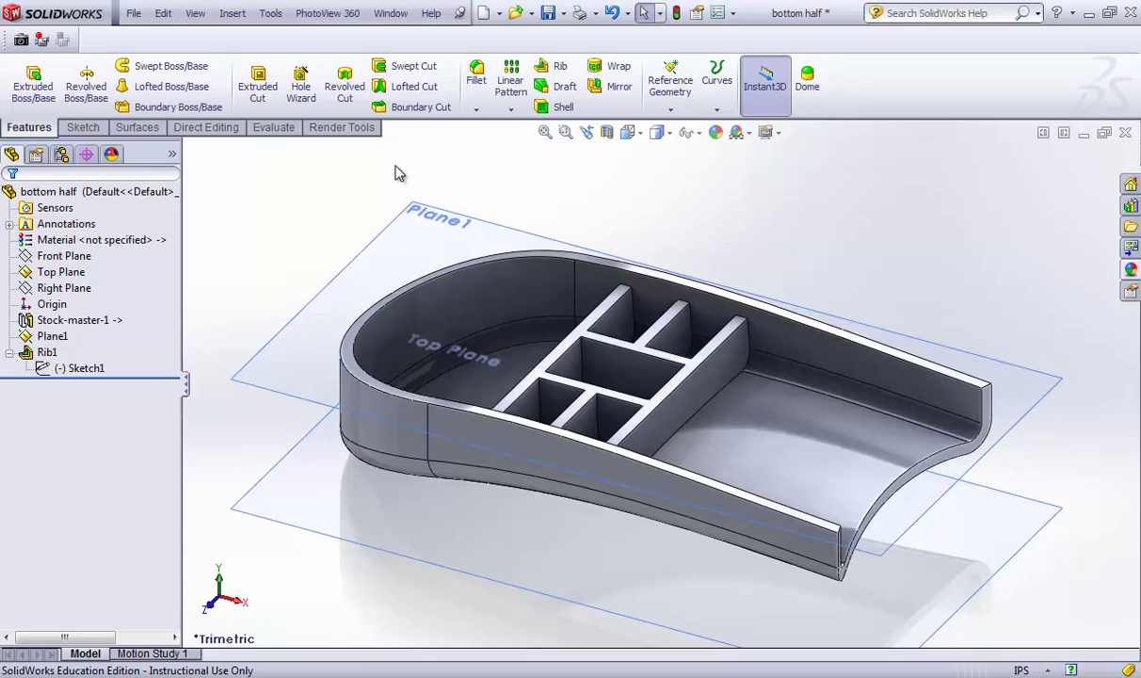
- Start a Lip/Groove feature with the ribbed shell as the lip body and Plane1 as its direction reference
left_click(271, 15)
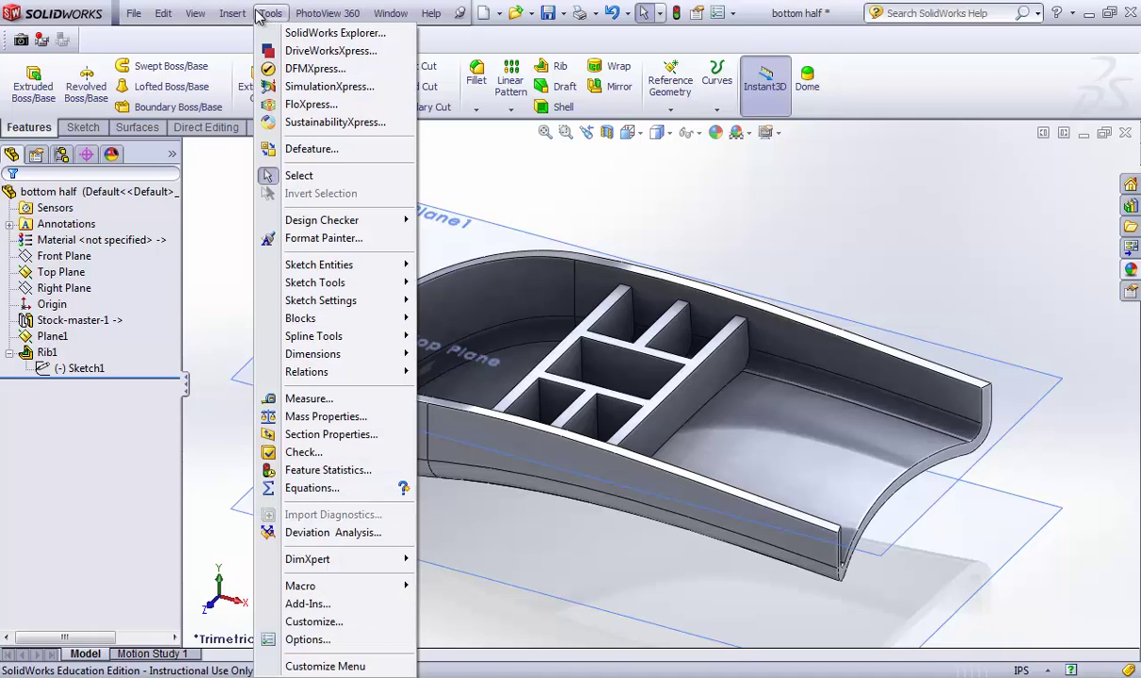
mouse_move(245, 17)
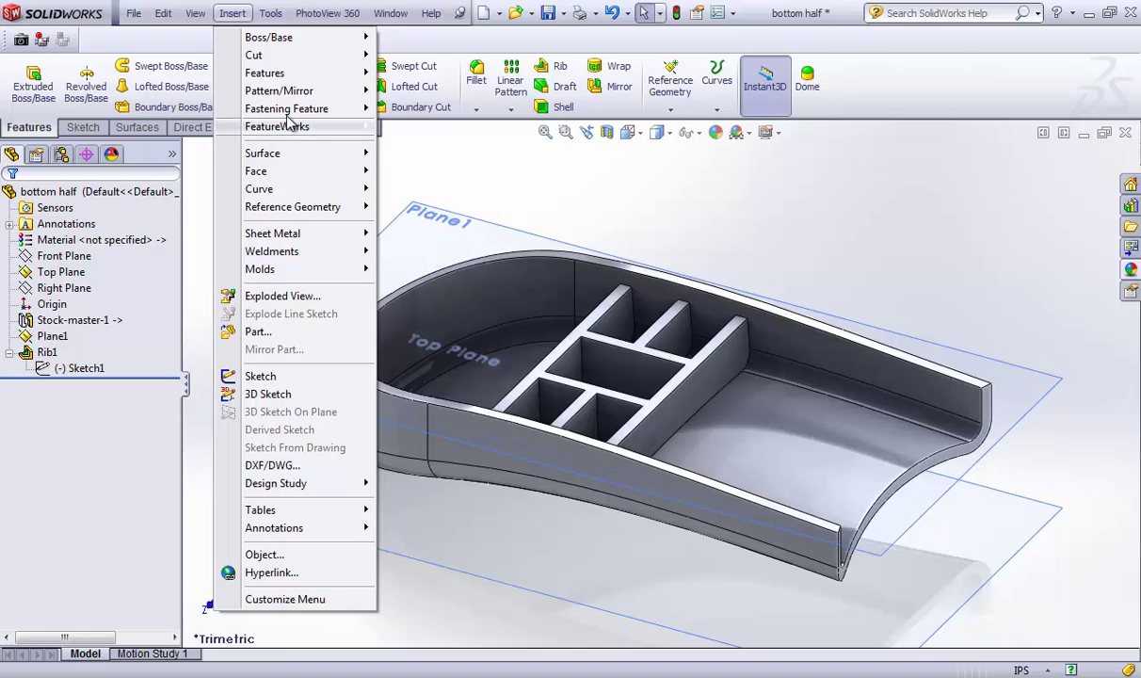
mouse_move(292, 111)
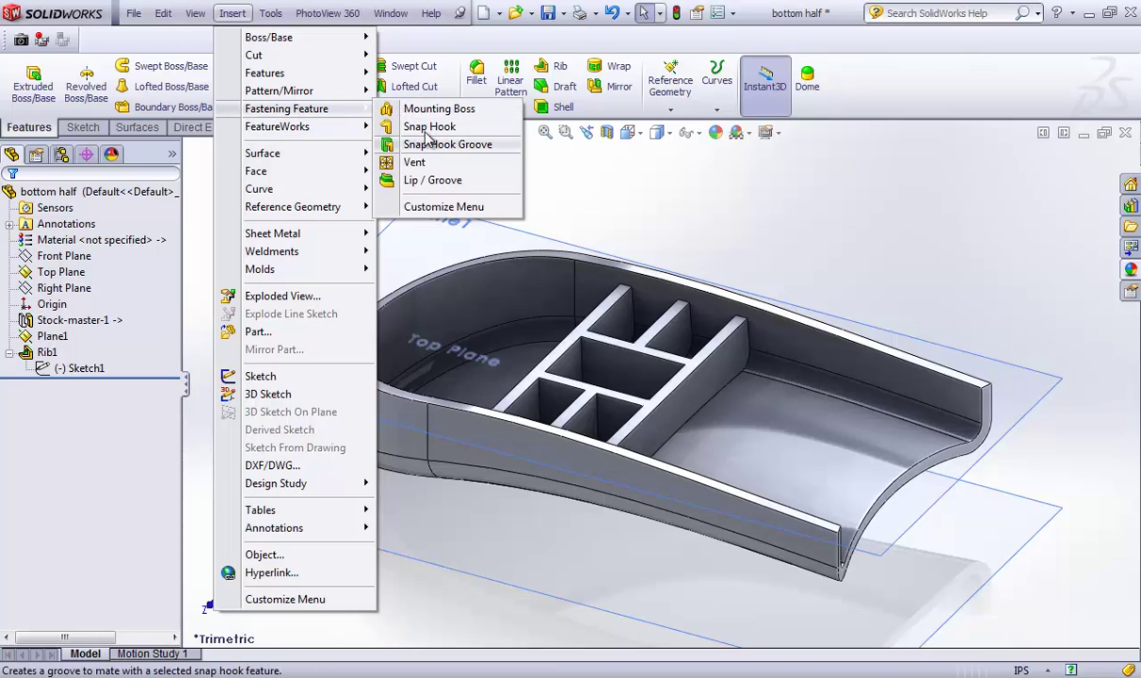
left_click(425, 182)
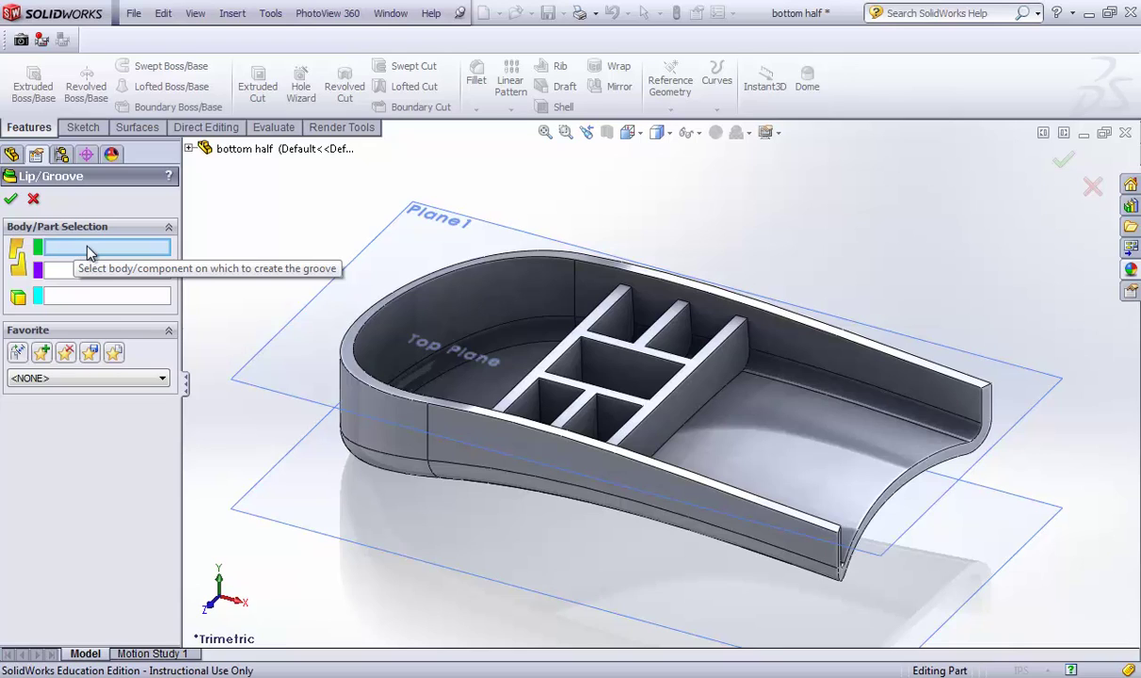
left_click(64, 273)
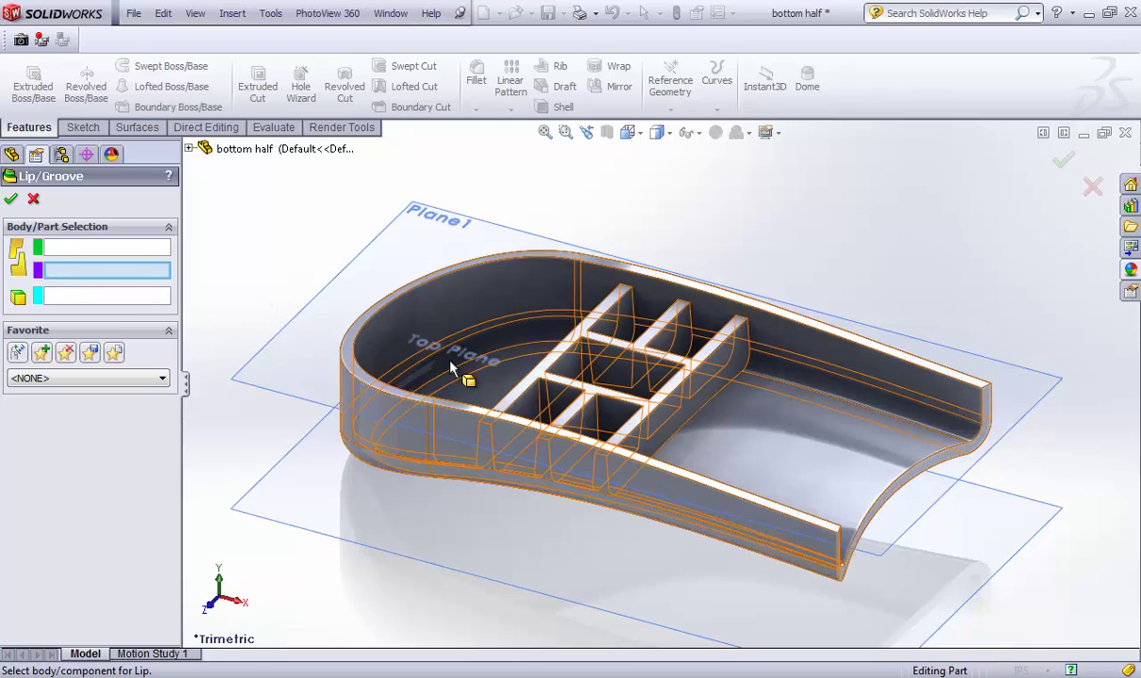
left_click(369, 355)
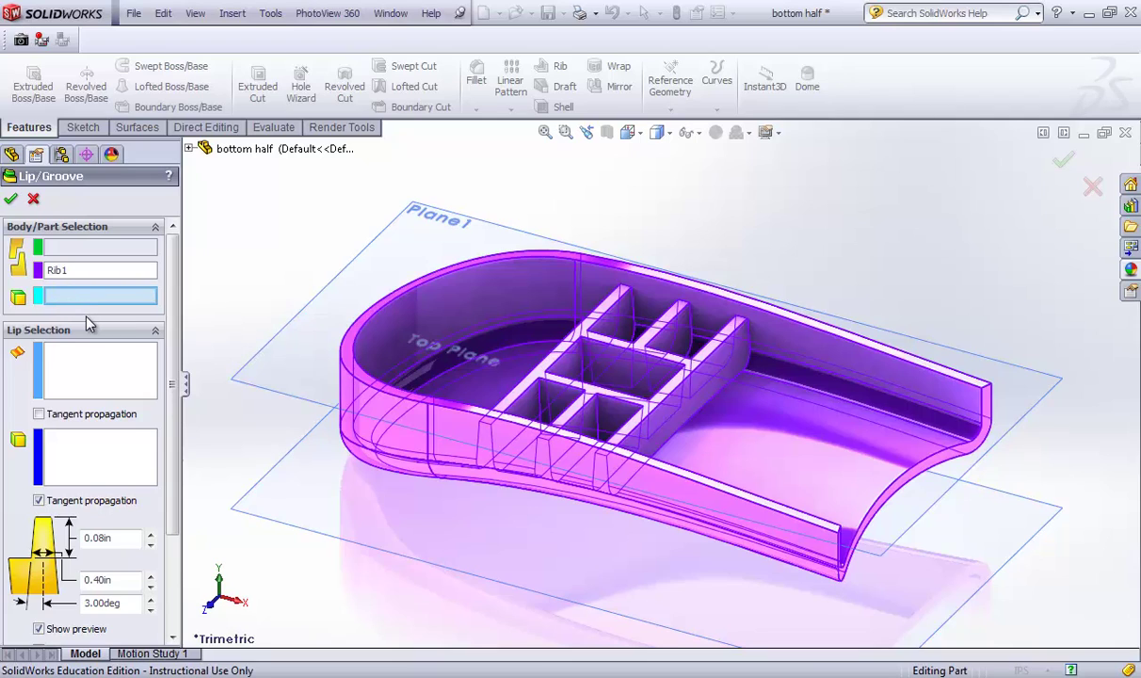
left_click(240, 386)
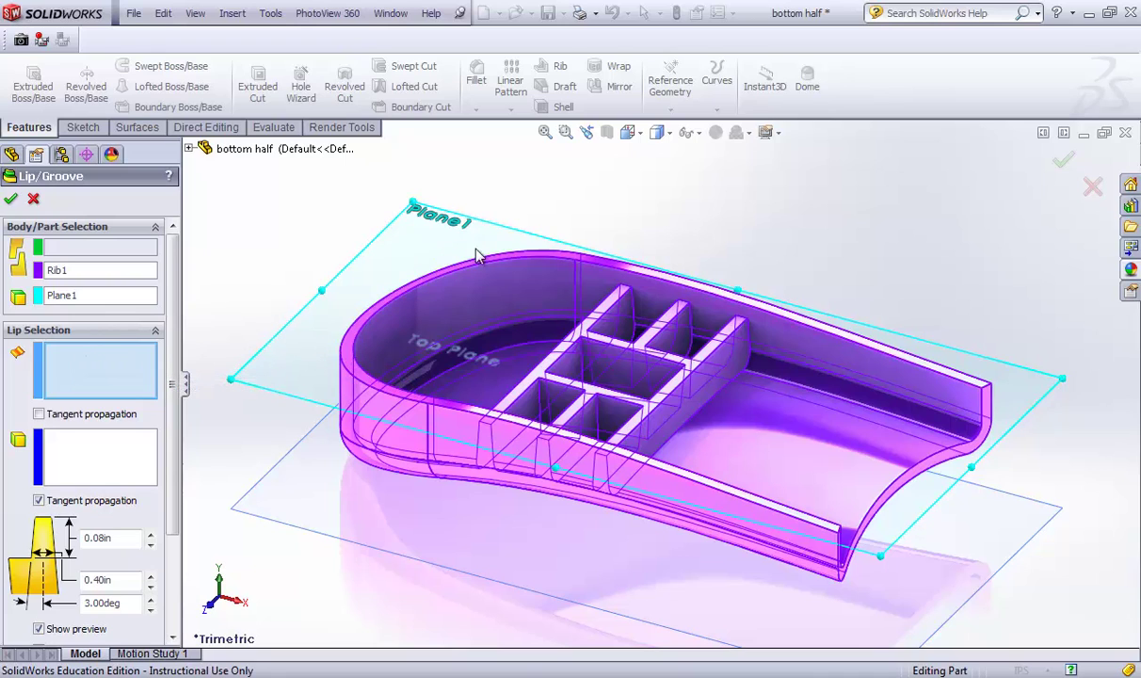
- Select the shell's top rim face for the lip and its outer edge as the side where material is added
scroll(372, 376, "down", 3)
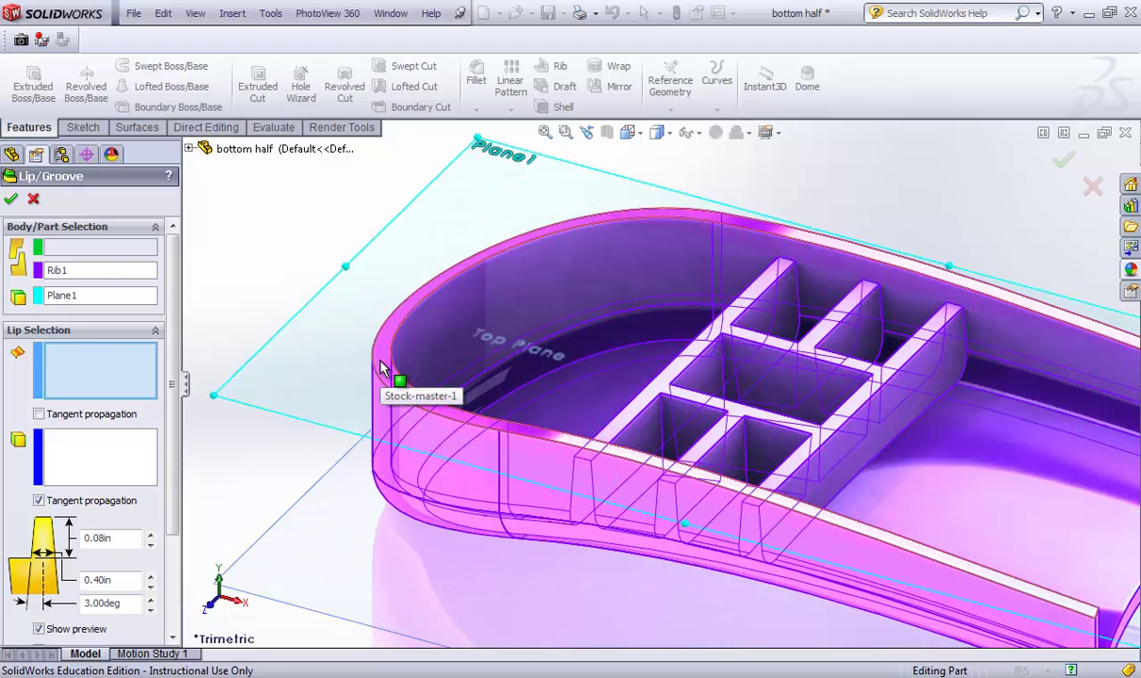
left_click(381, 368)
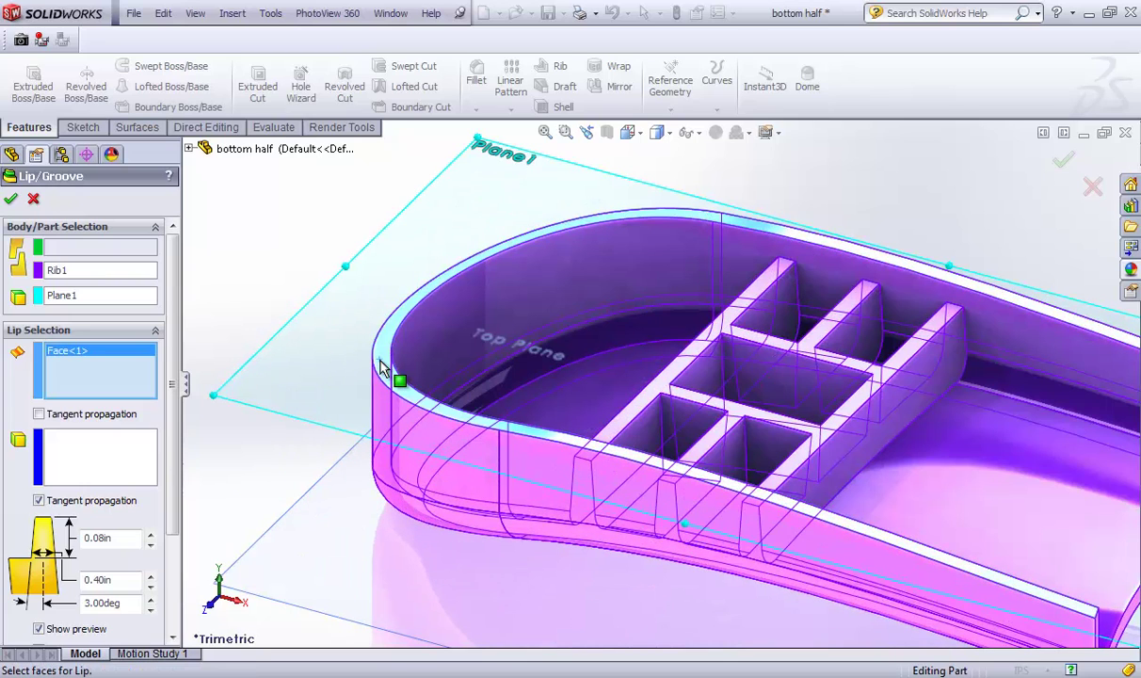
scroll(414, 401, "up", 2)
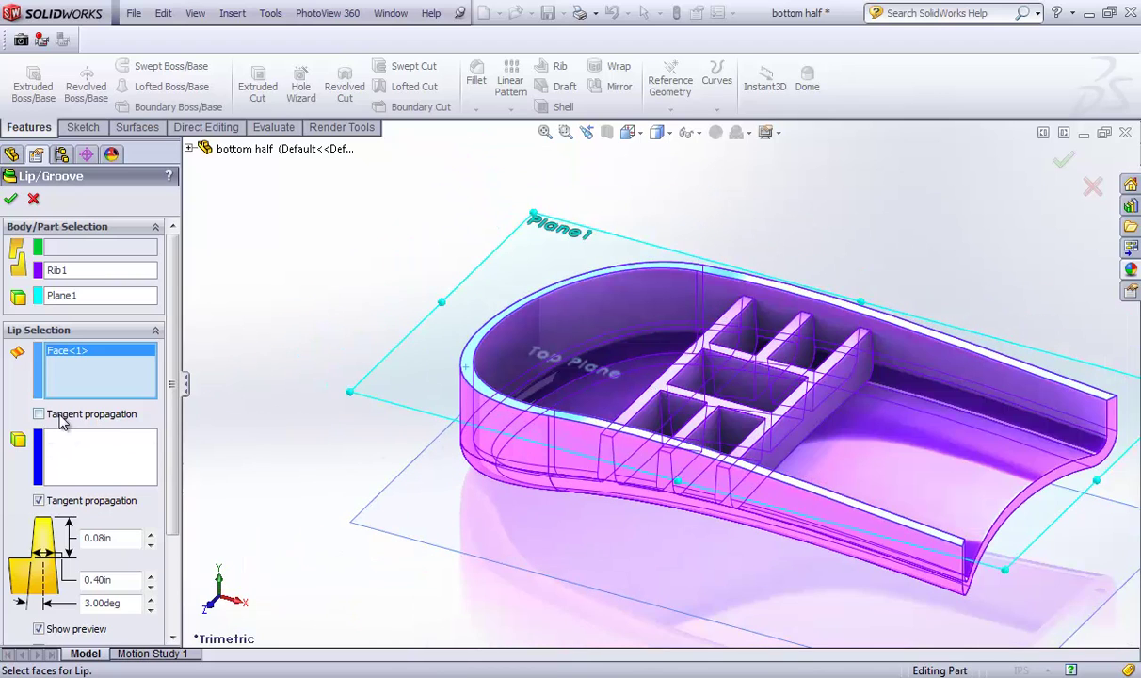
left_click(92, 453)
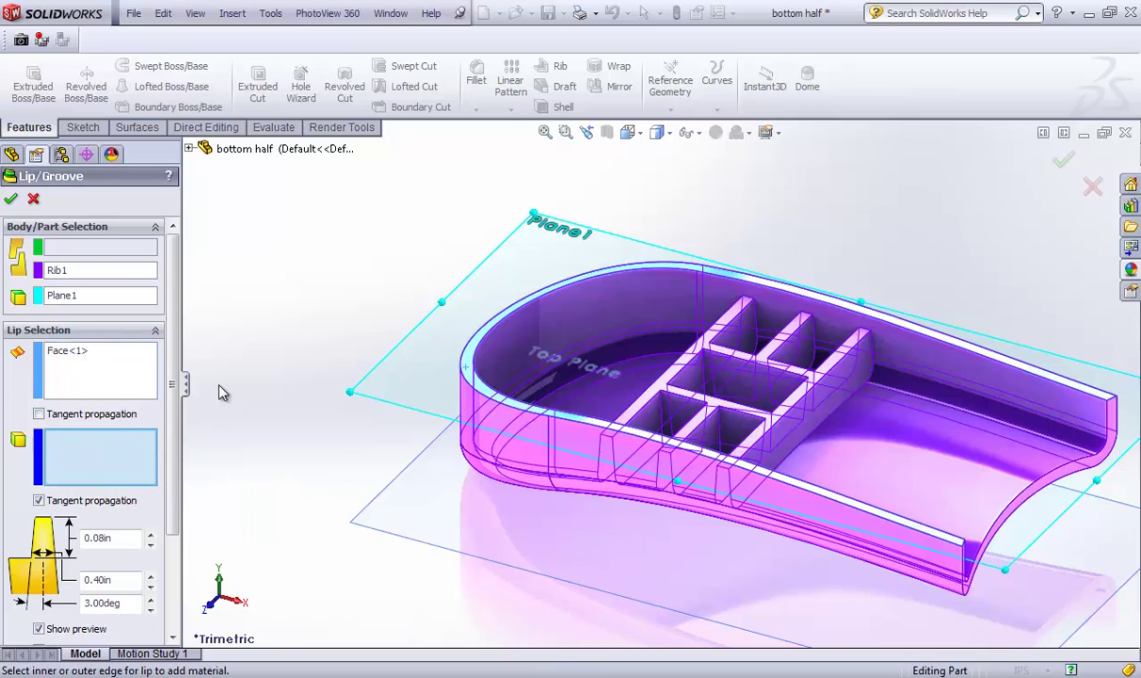
left_click(487, 386)
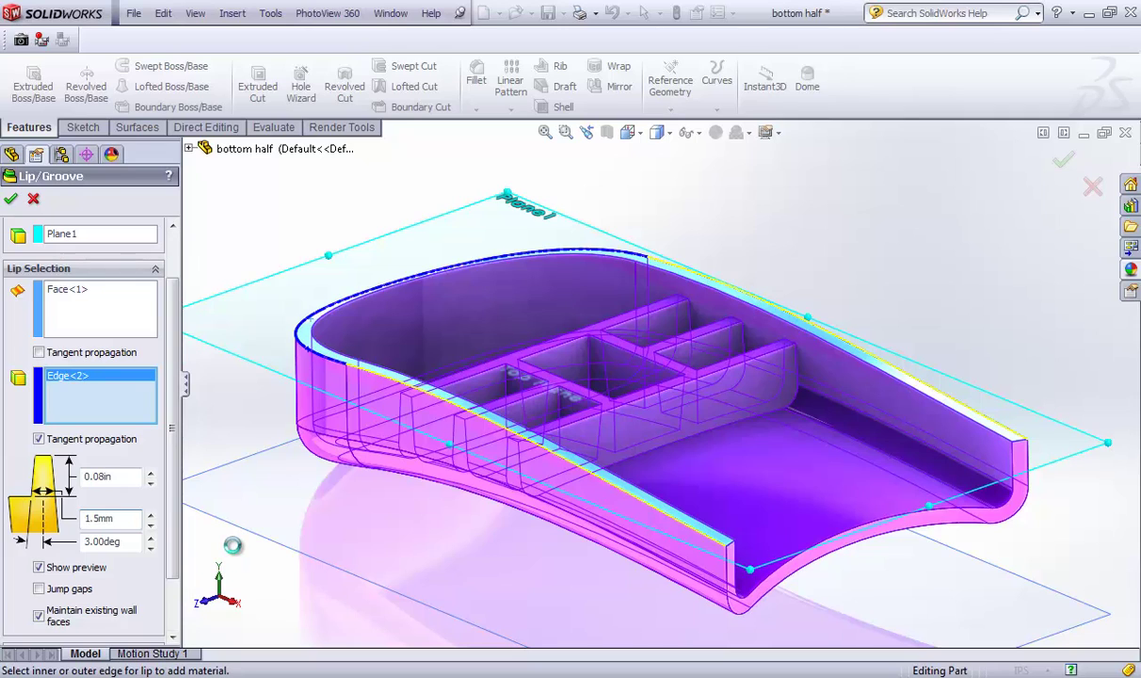
- Set the lip width to 1.5 mm and finish the lip feature
key("Return")
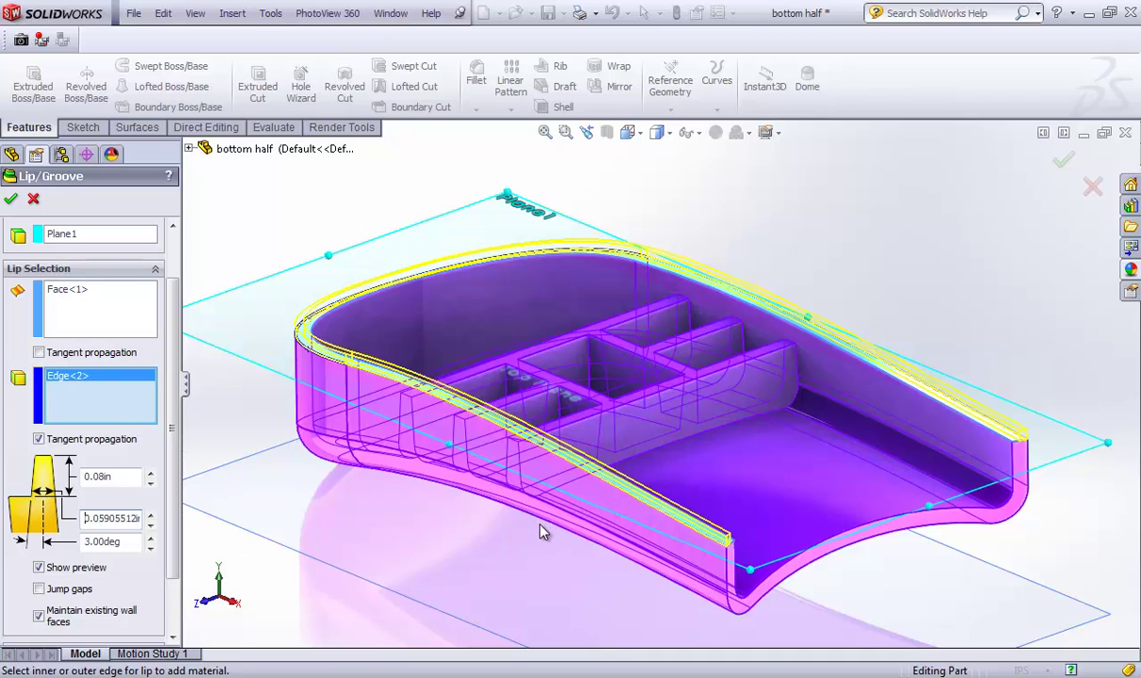
middle_click_drag(541, 532, 515, 527)
middle_click_drag(499, 546, 503, 554)
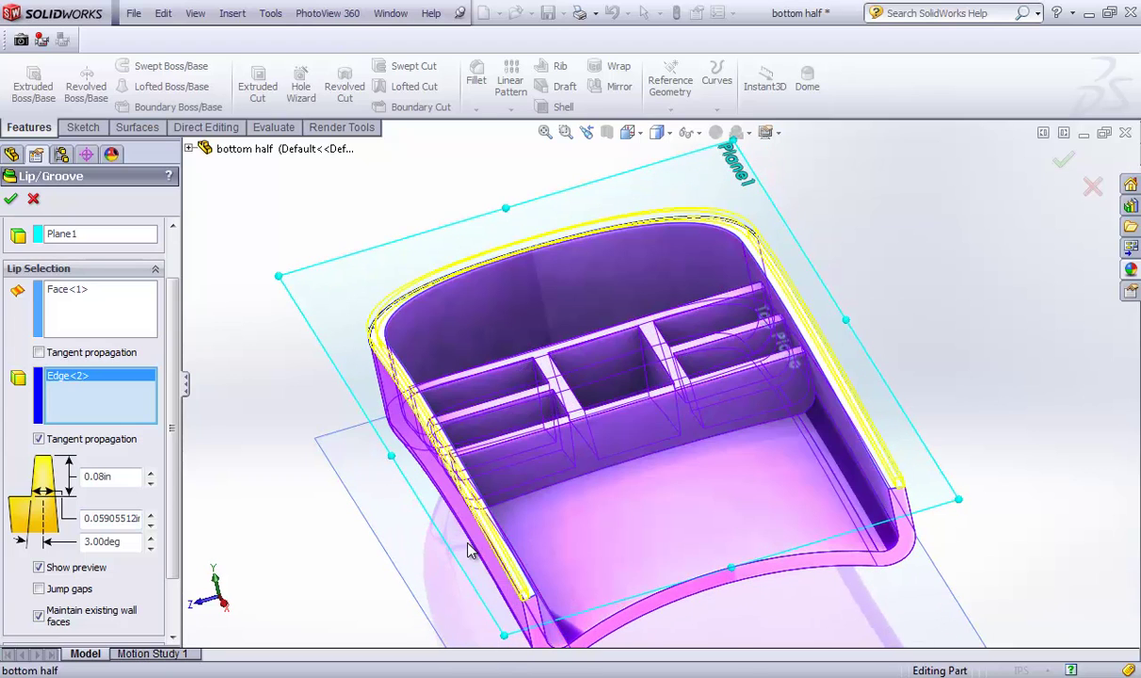
left_click(11, 201)
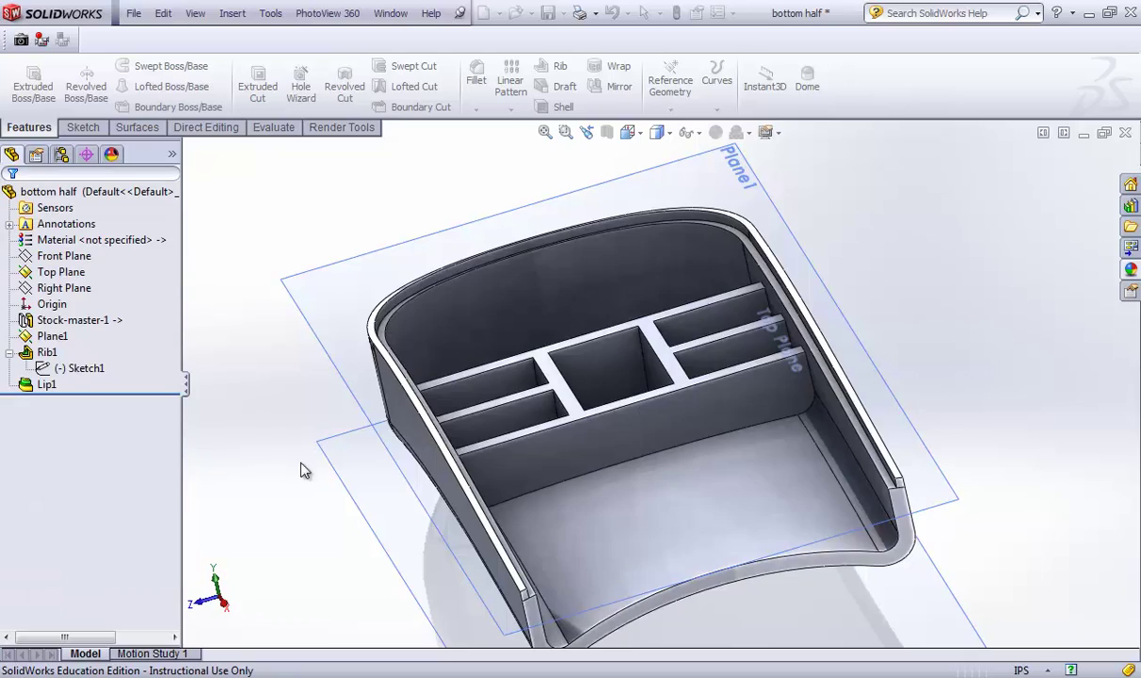
middle_click_drag(322, 480, 395, 468)
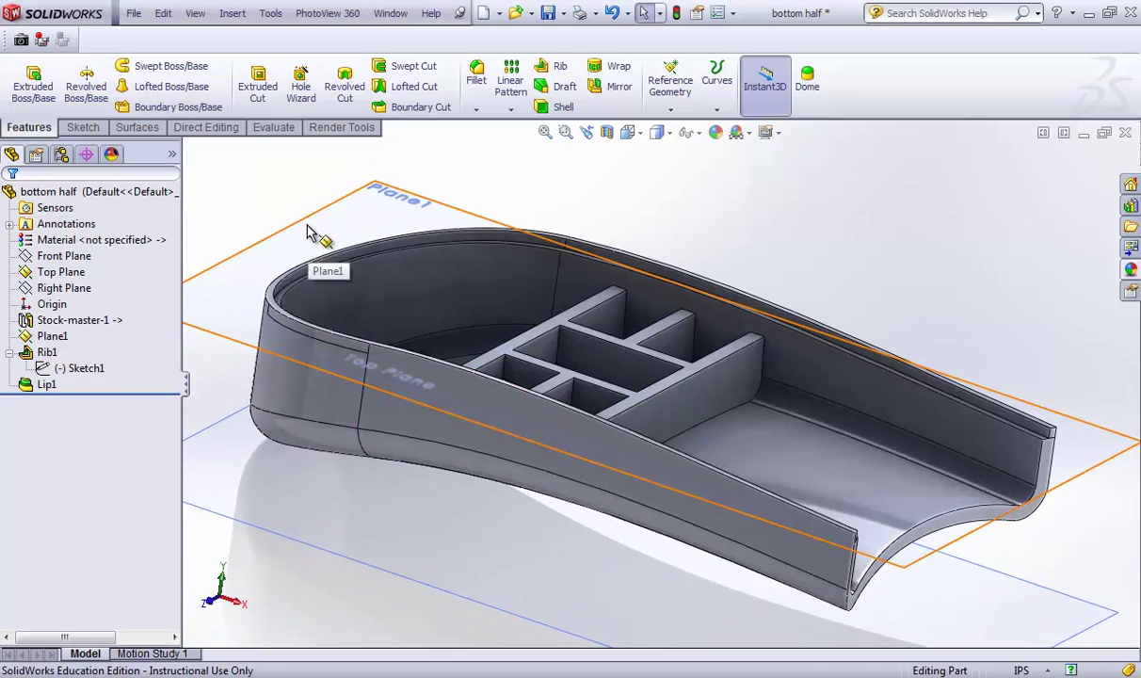
- Create a mounting boss with a hole and four fins on the floor face near the open end, keeping the default dimensions
left_click(233, 13)
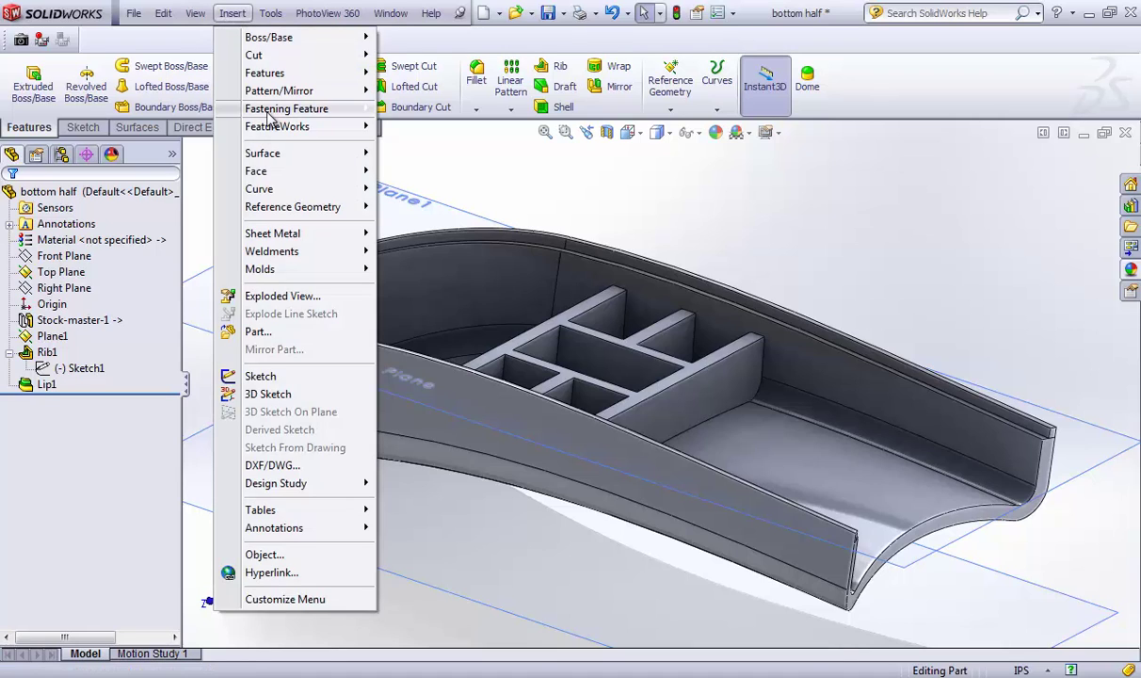
mouse_move(260, 109)
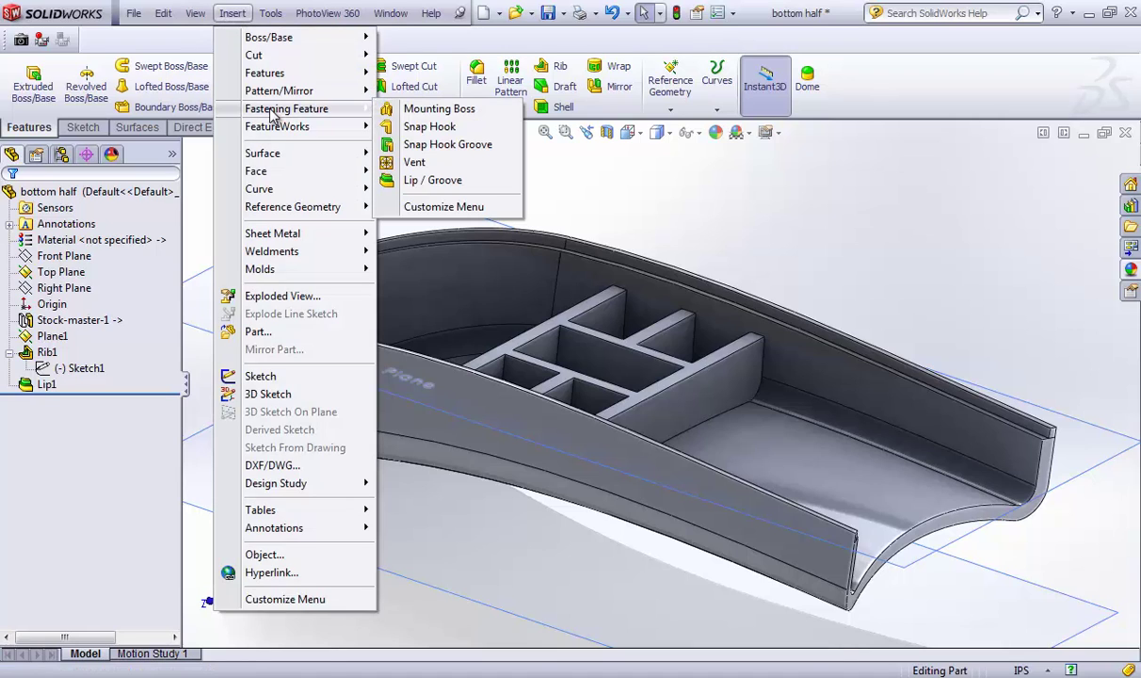
left_click(418, 109)
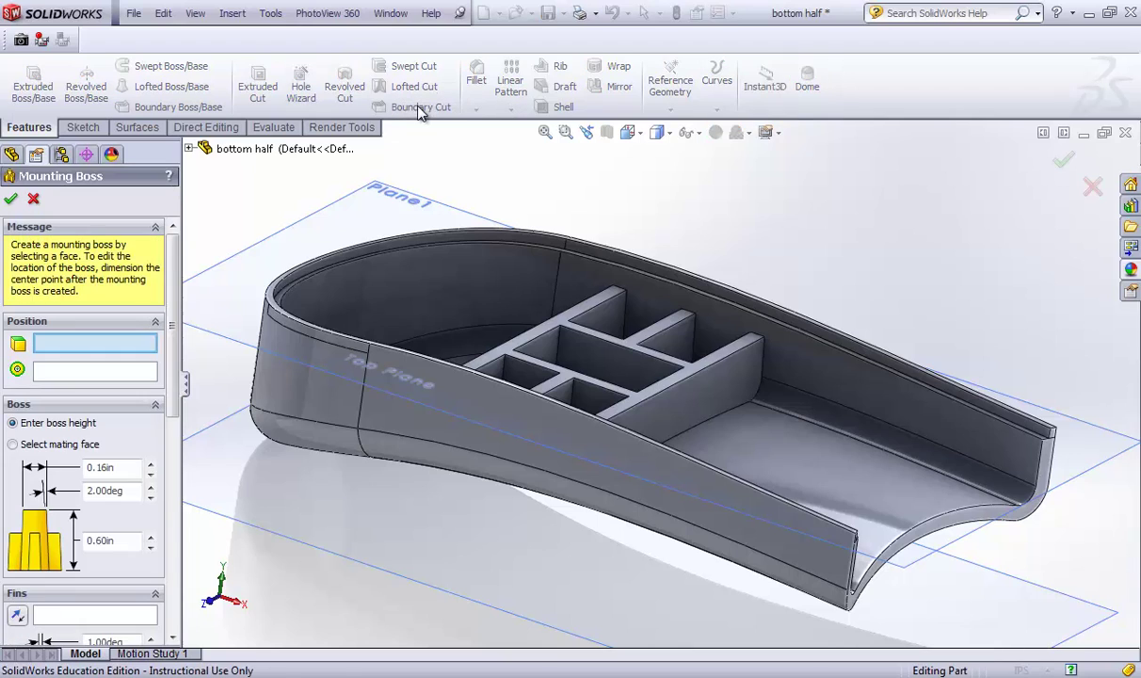
left_click(887, 489)
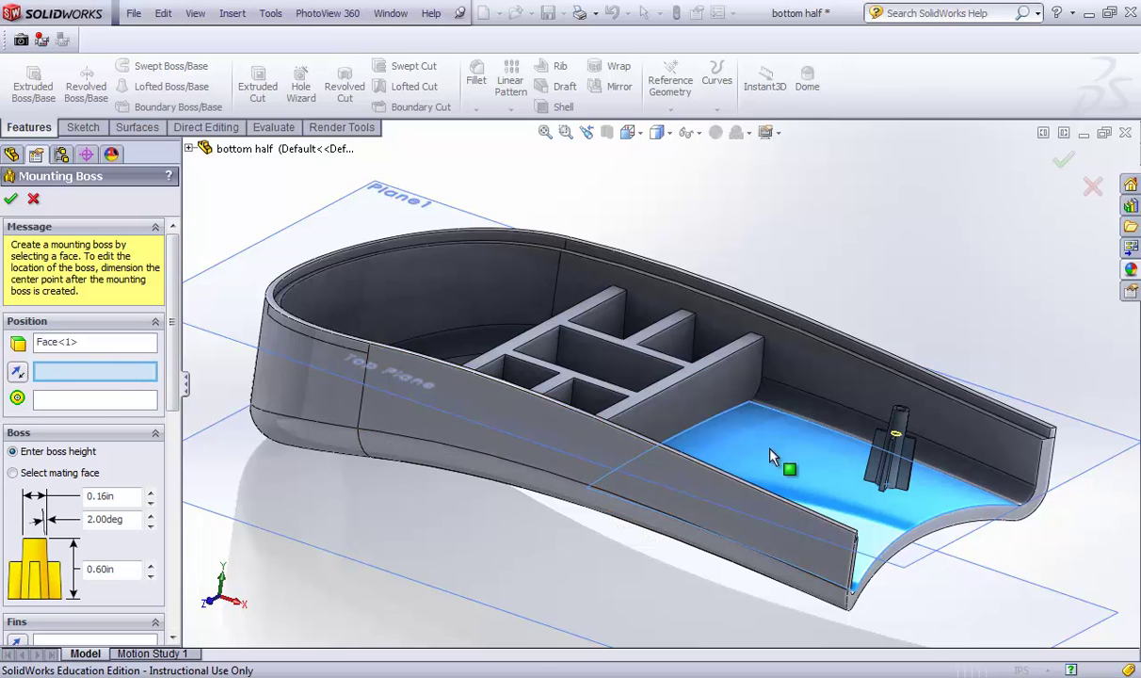
middle_click_drag(703, 434, 690, 504)
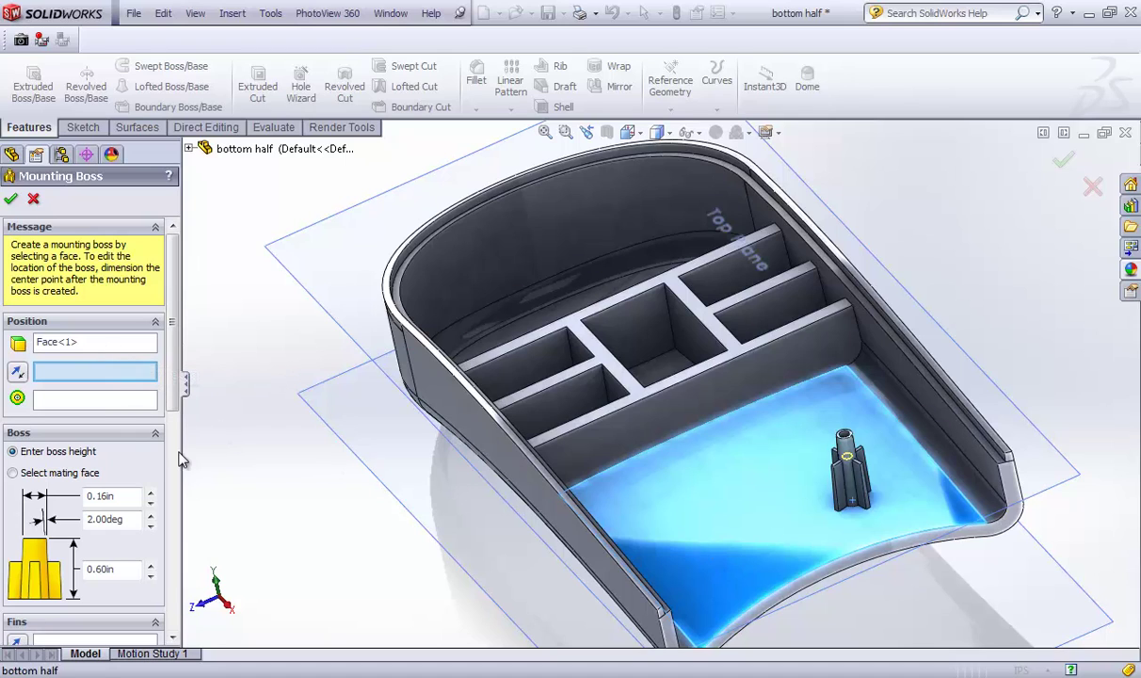
scroll(174, 402, "down", 2)
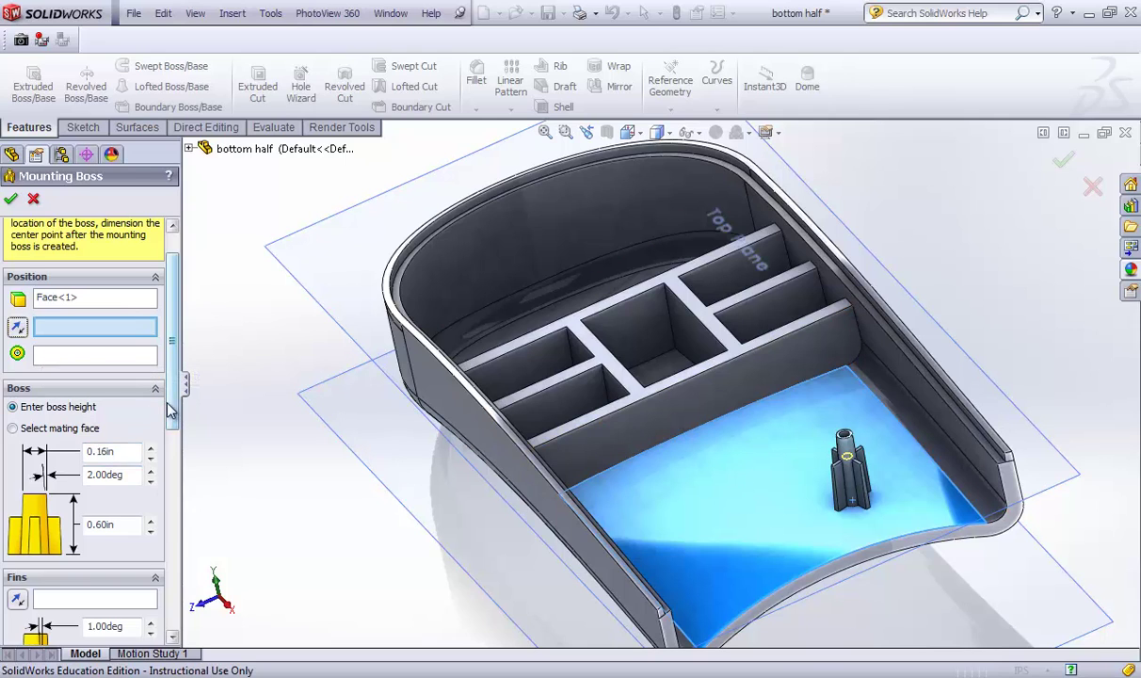
left_click_drag(169, 410, 174, 626)
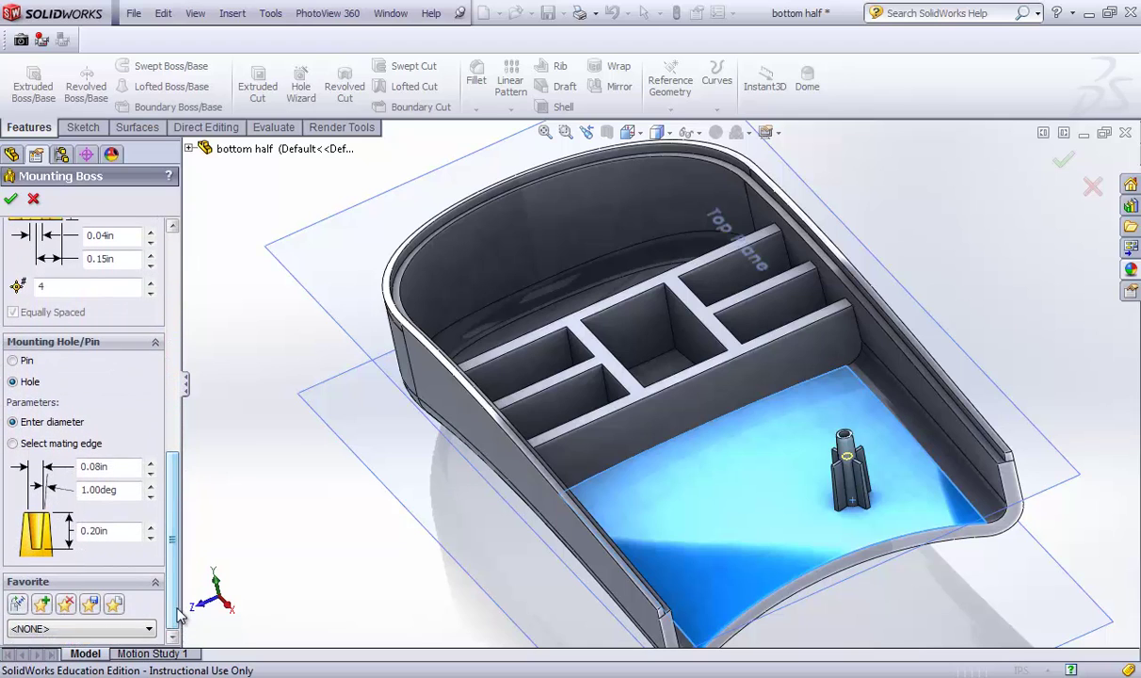
left_click(10, 200)
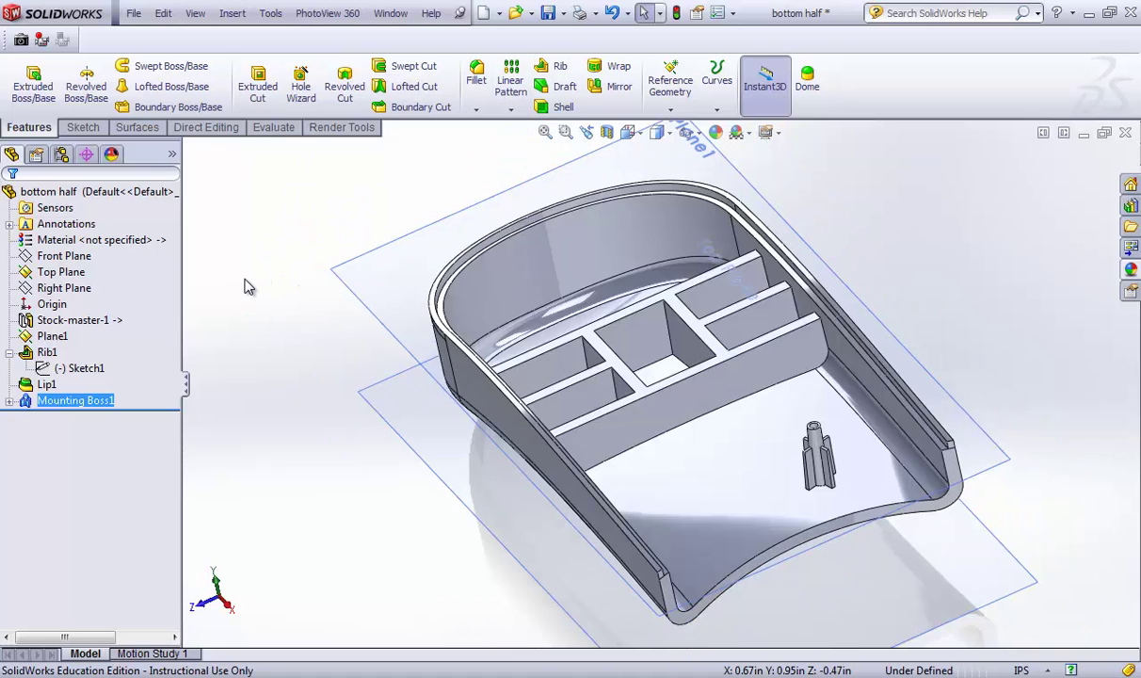
left_click(236, 235)
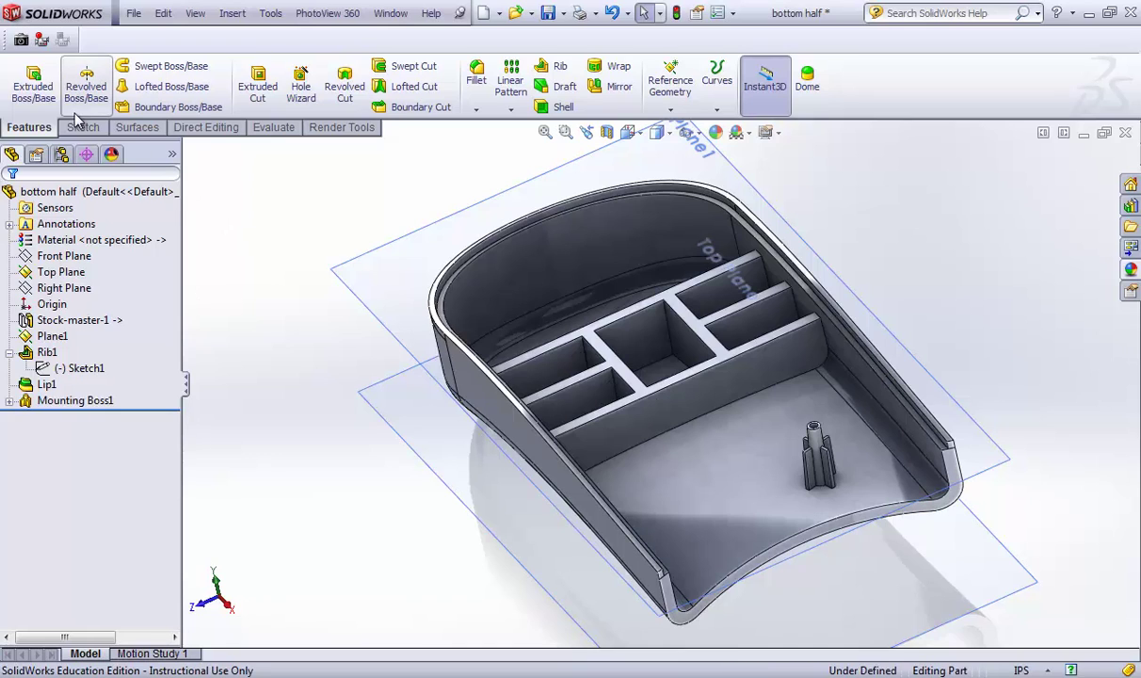
- Mirror the mounting boss about the Front Plane to place a second boss on the shell floor
left_click(510, 111)
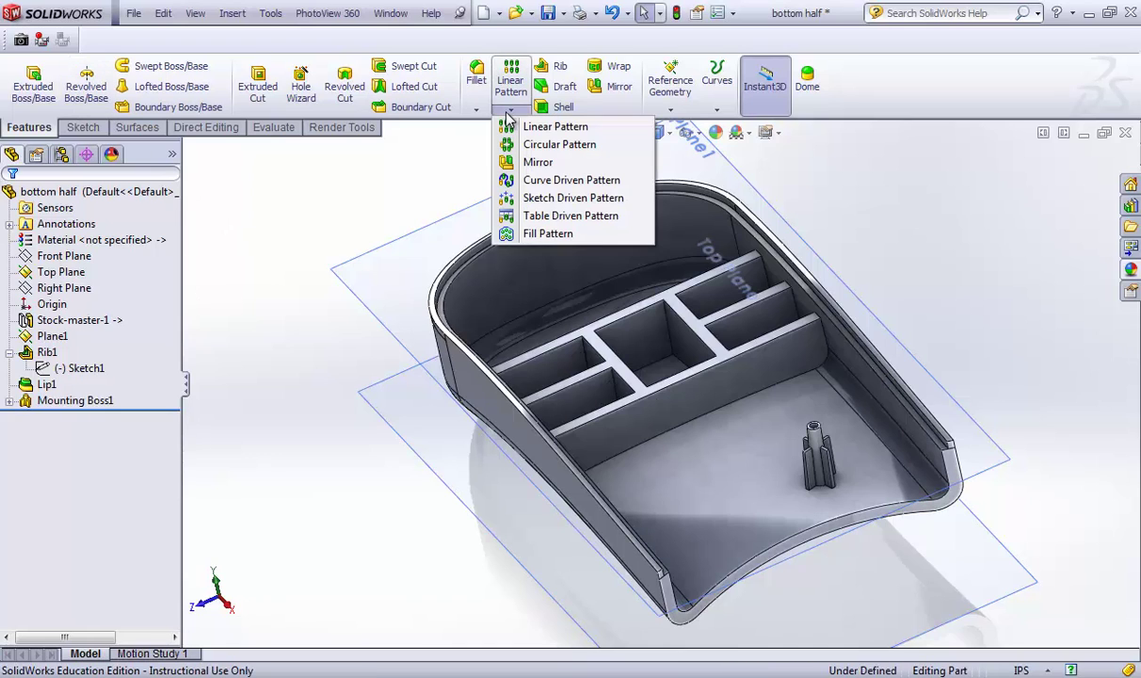
left_click(507, 159)
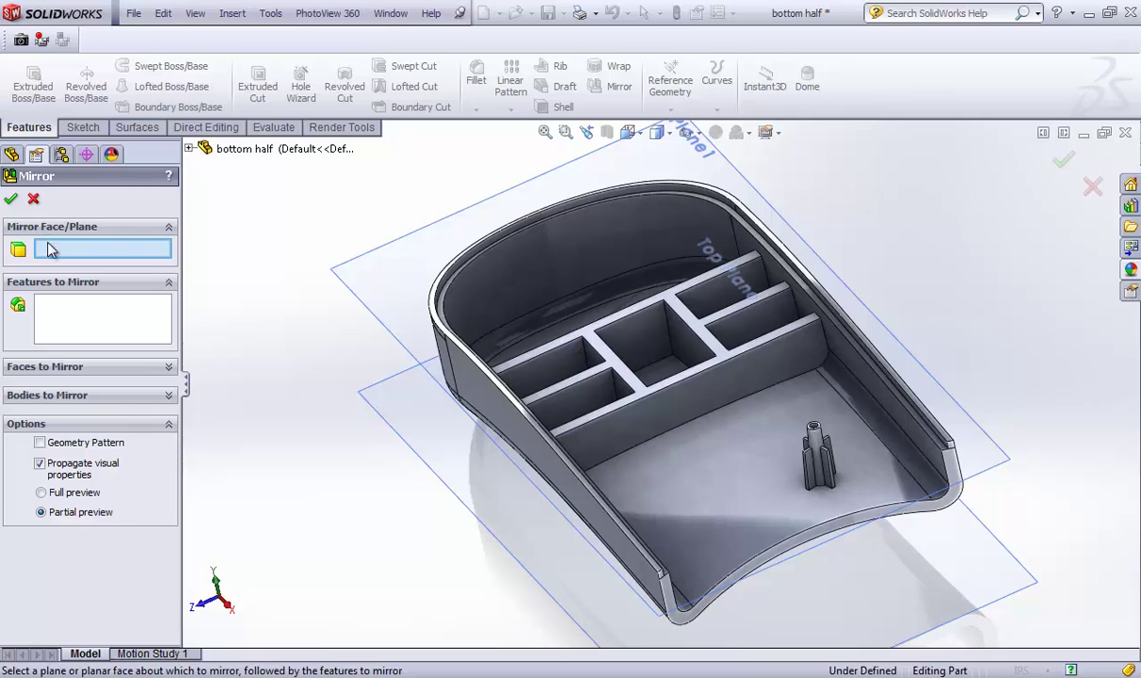
left_click(189, 150)
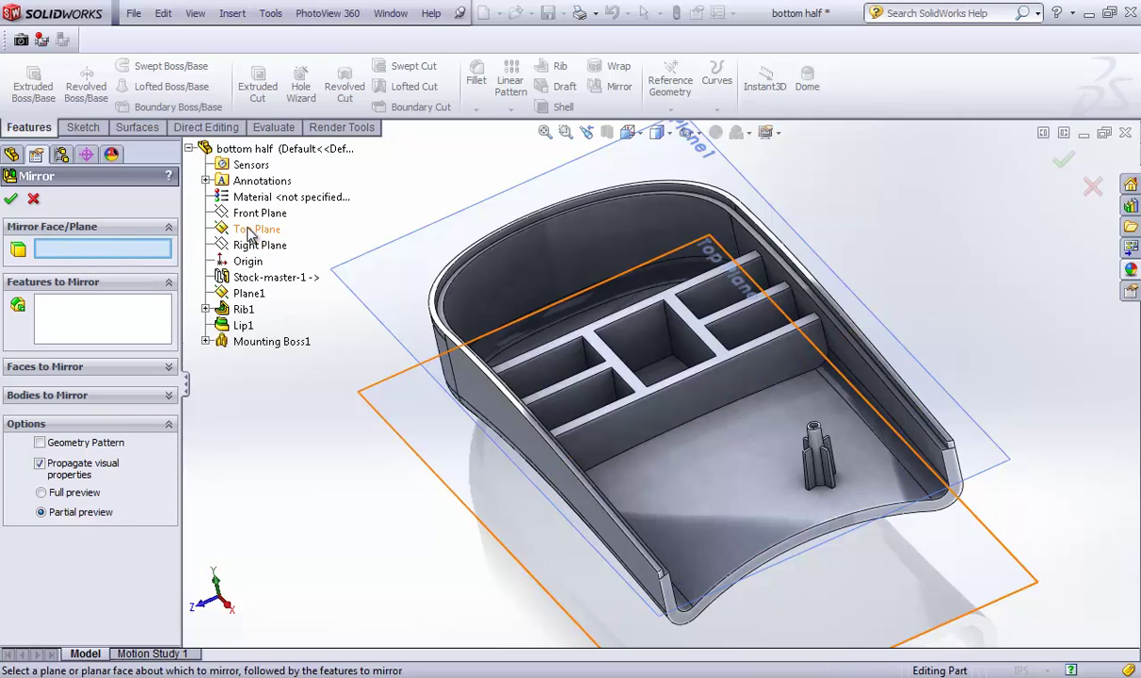
left_click(246, 215)
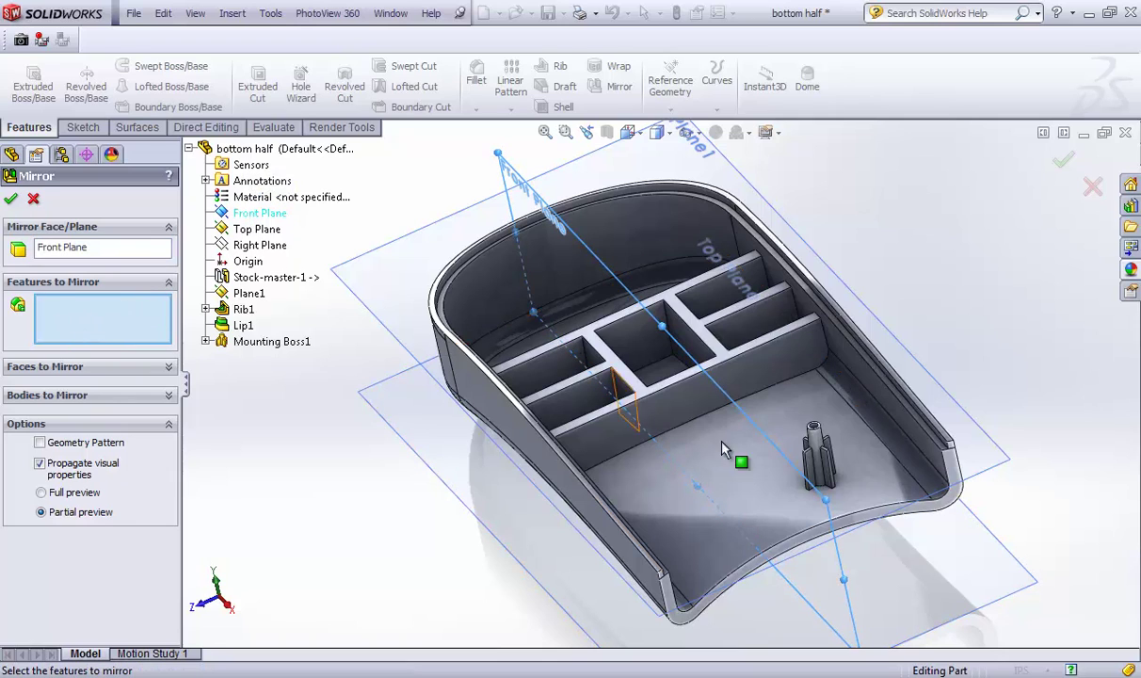
left_click(269, 343)
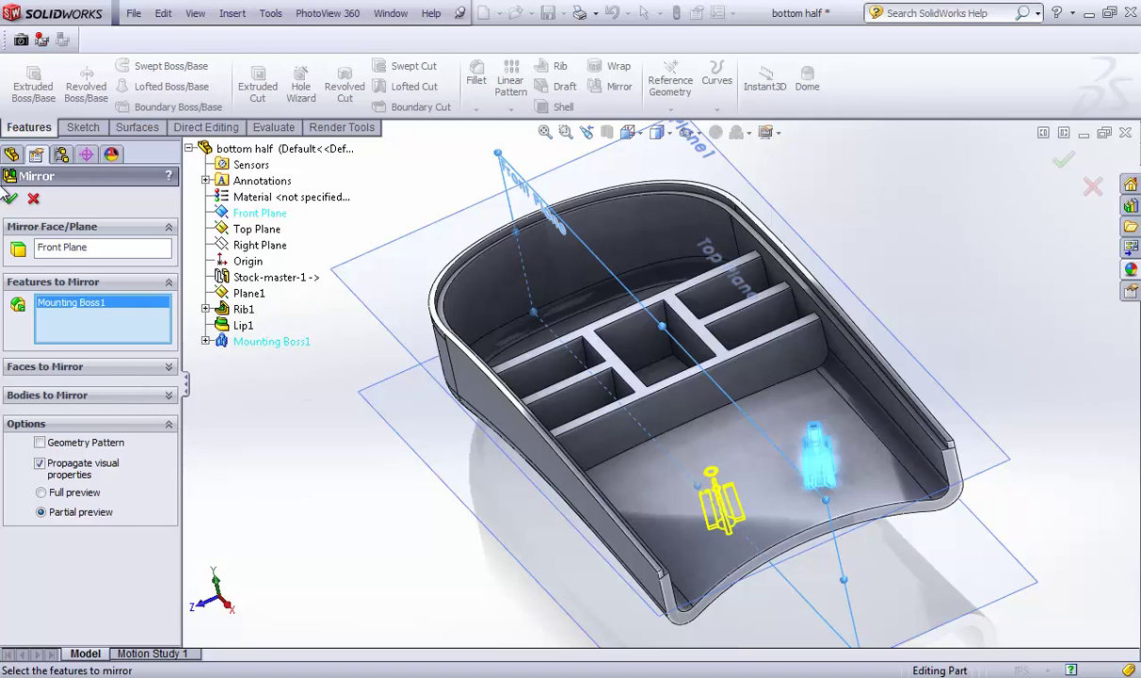
left_click(9, 198)
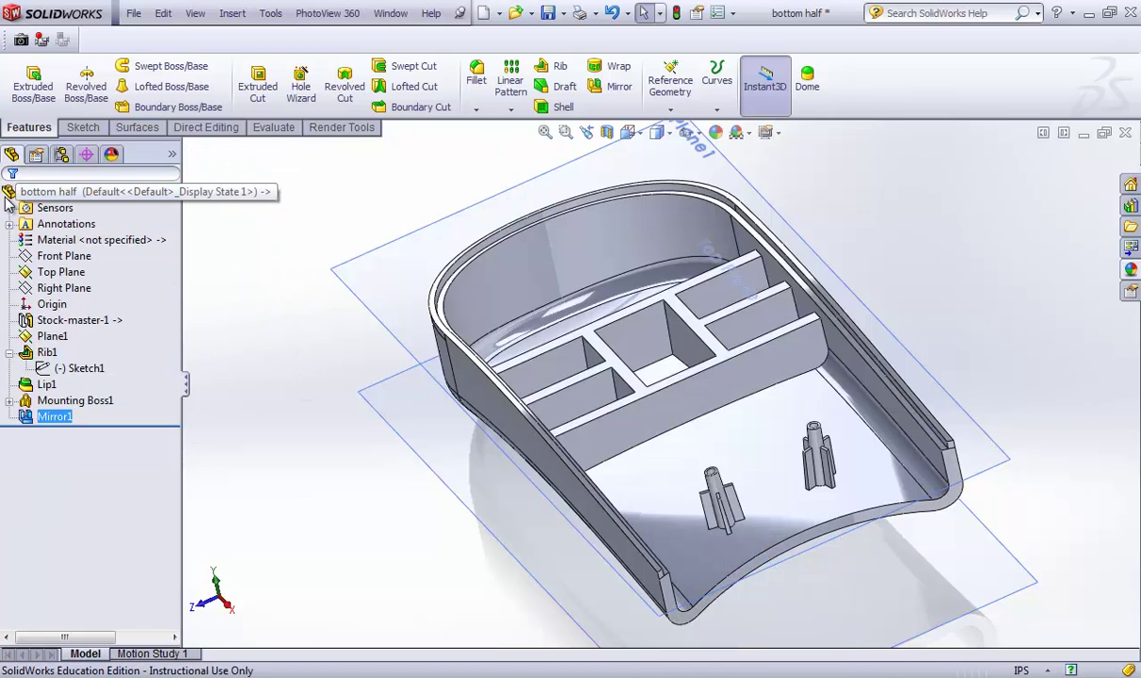
middle_click_drag(284, 414, 329, 444)
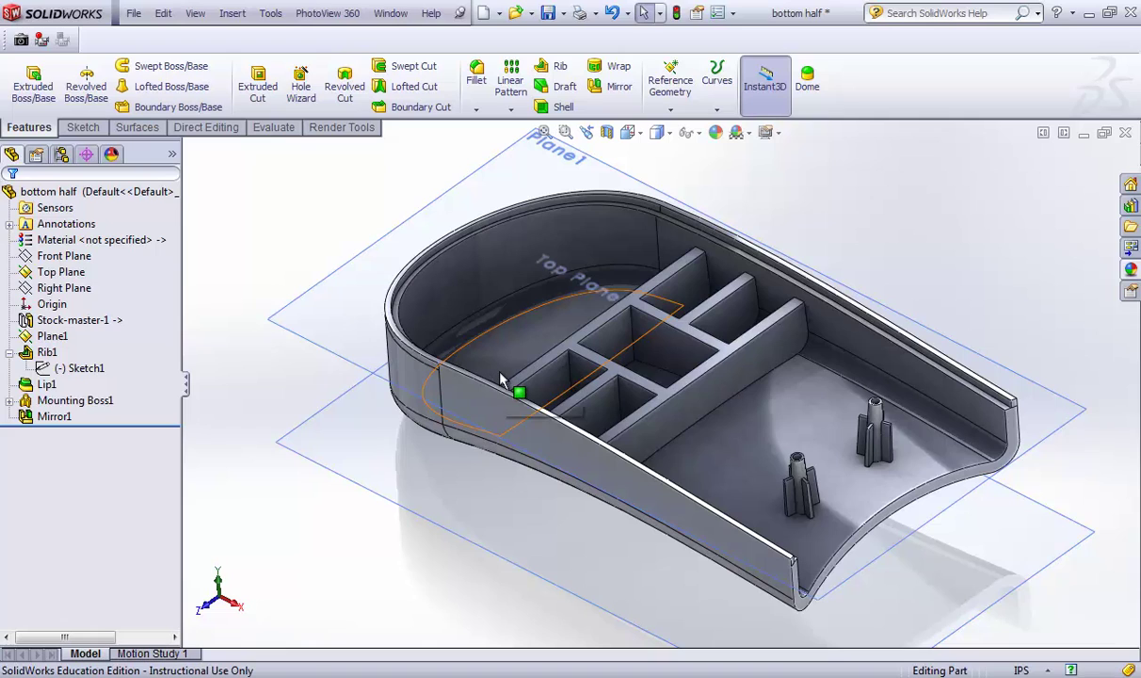
- Save the bottom half part, switch to the open master part and clear the body selection
left_click(133, 15)
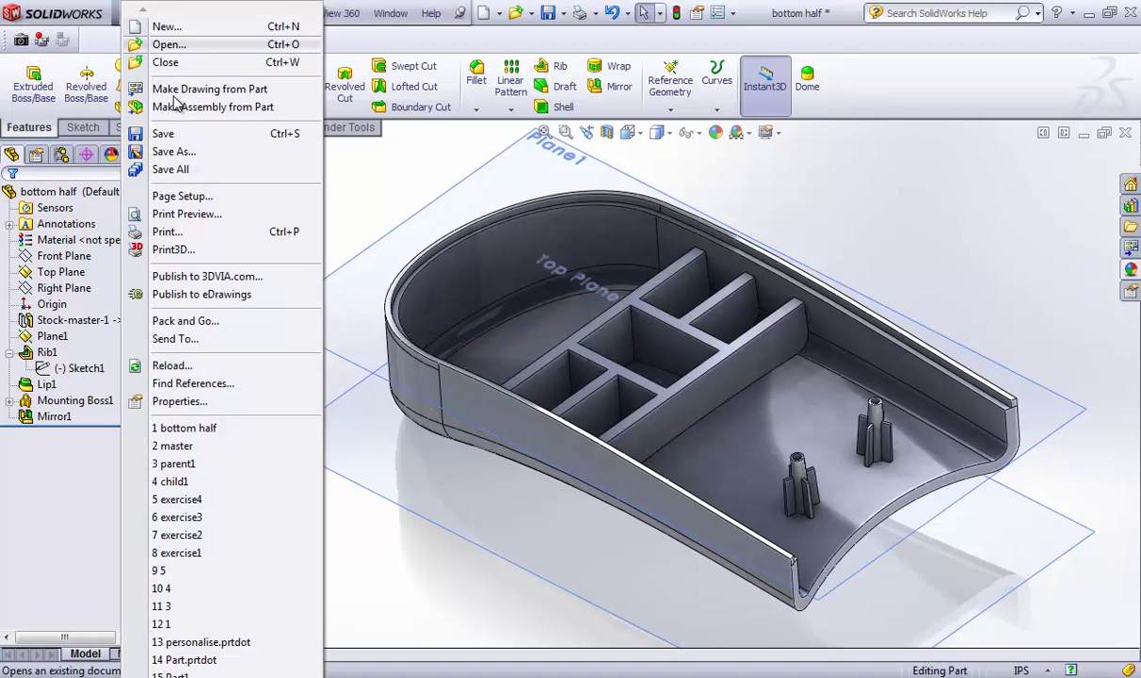
left_click(167, 134)
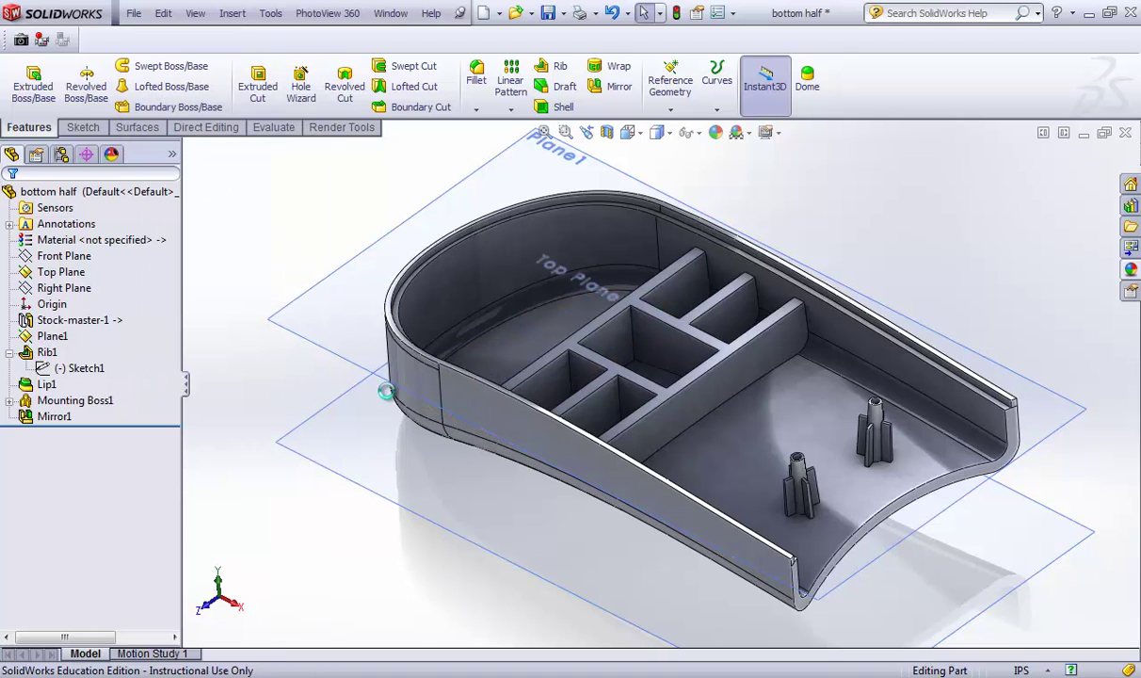
left_click(390, 13)
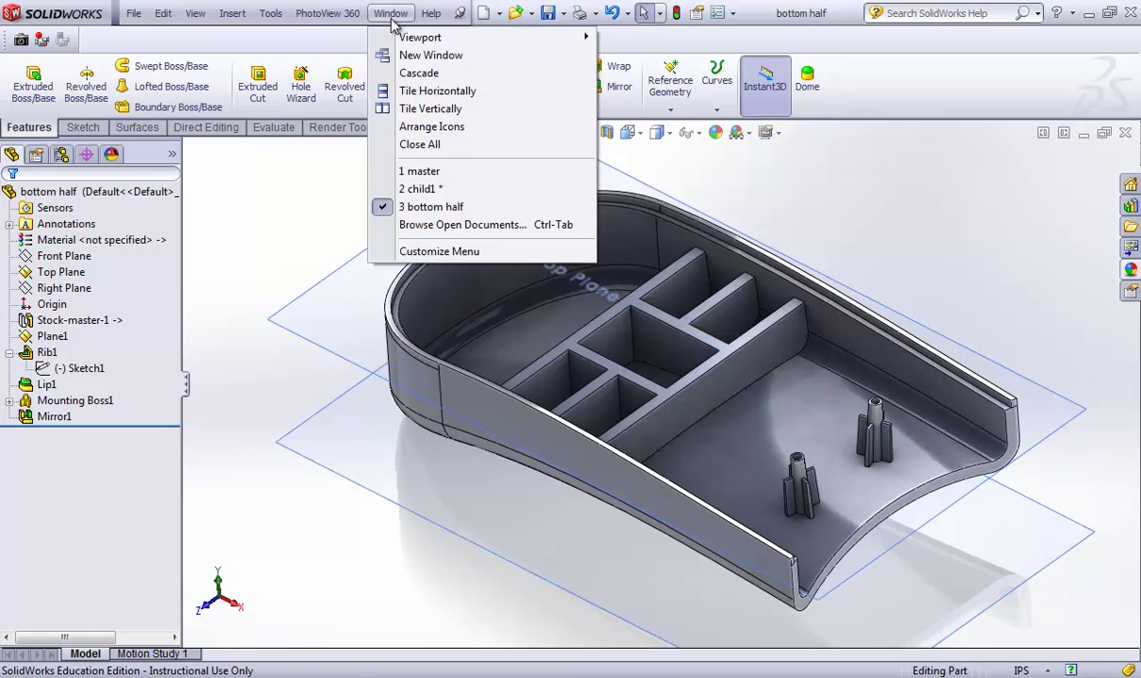
left_click(426, 176)
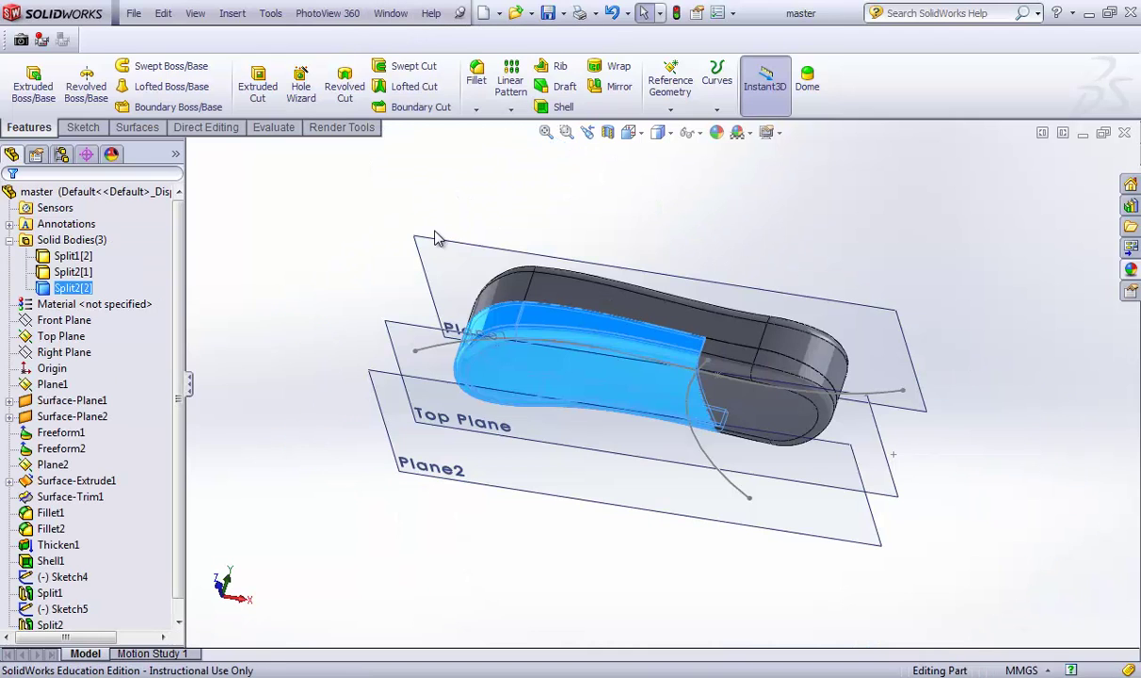
left_click(287, 222)
middle_click_drag(288, 227, 330, 305)
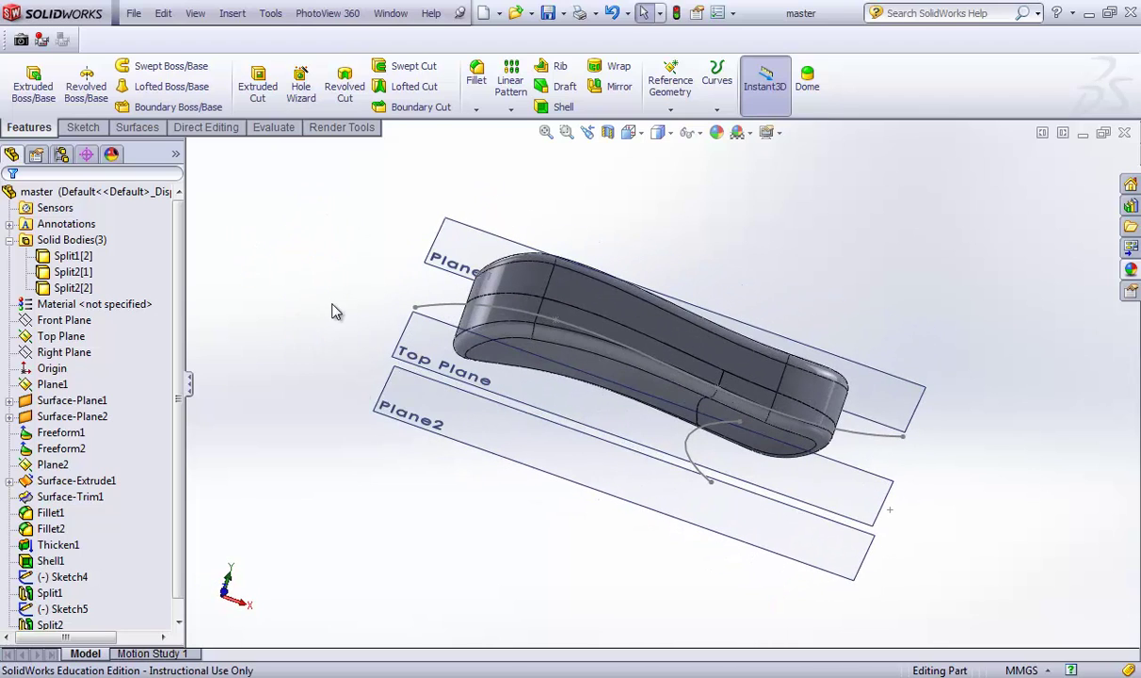